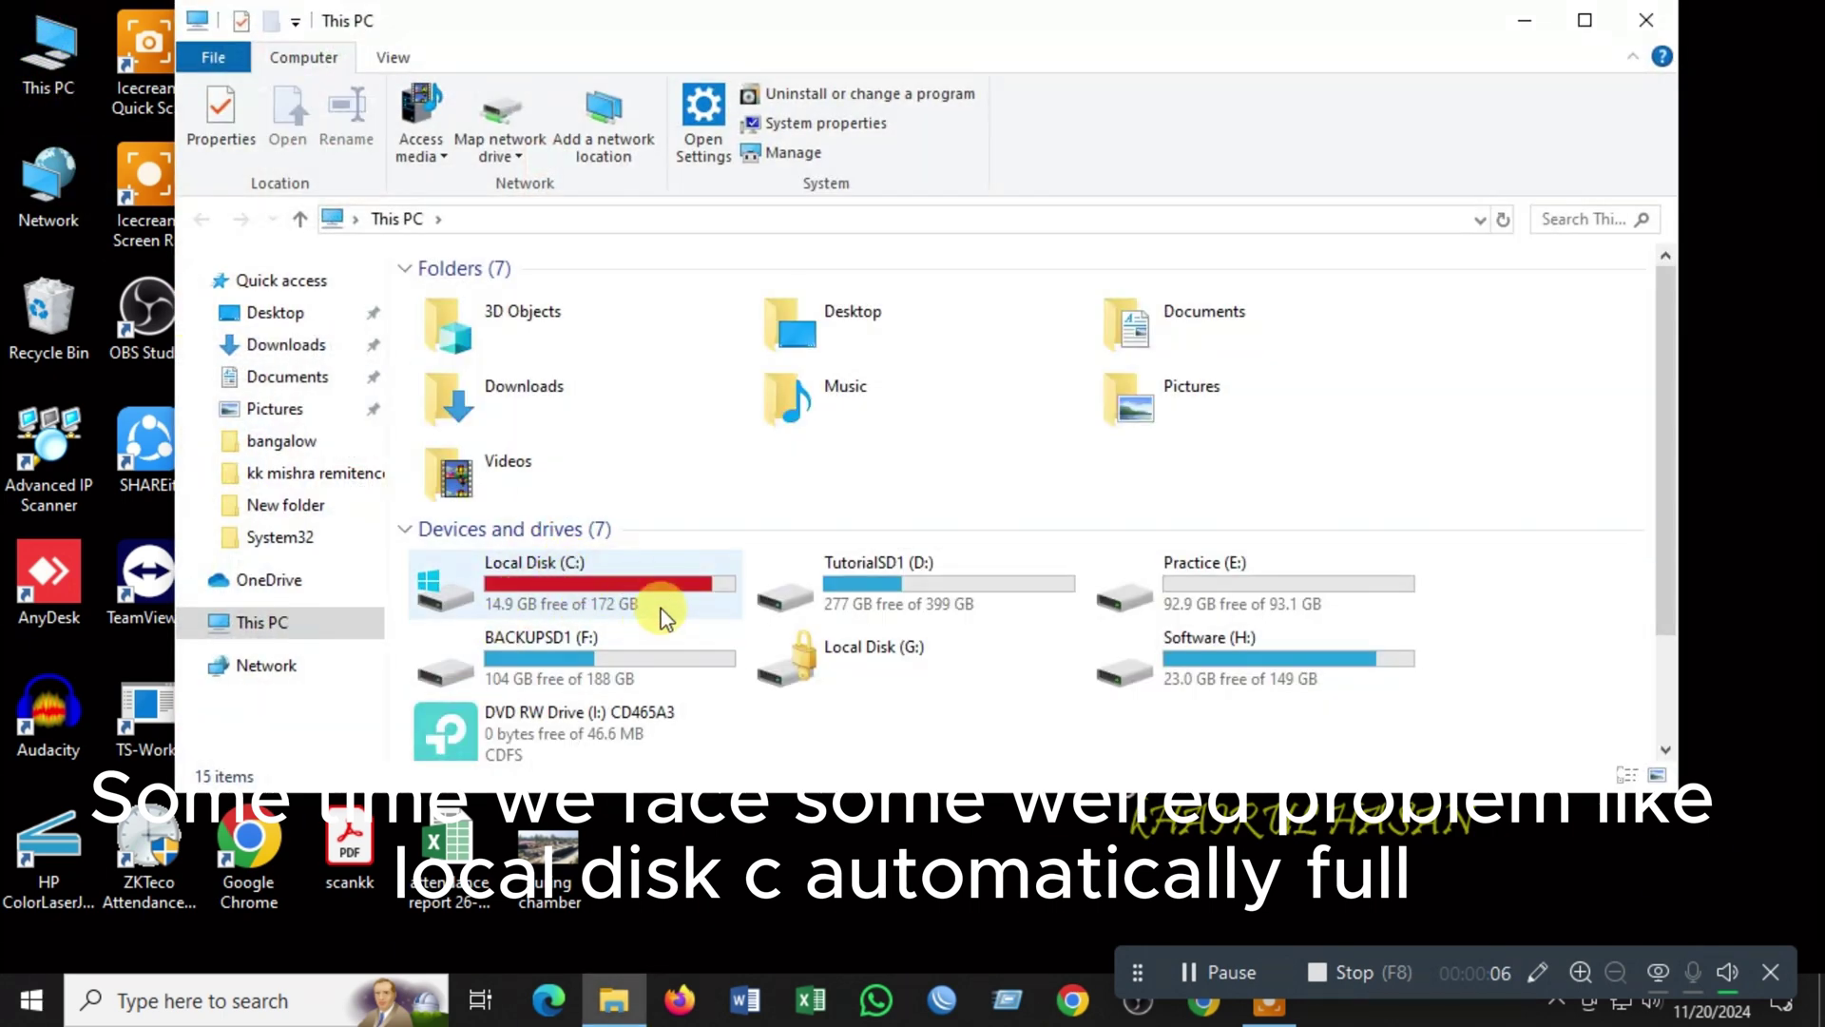
Maximize the This PC File Explorer window to fill the screen.
left_click(1584, 20)
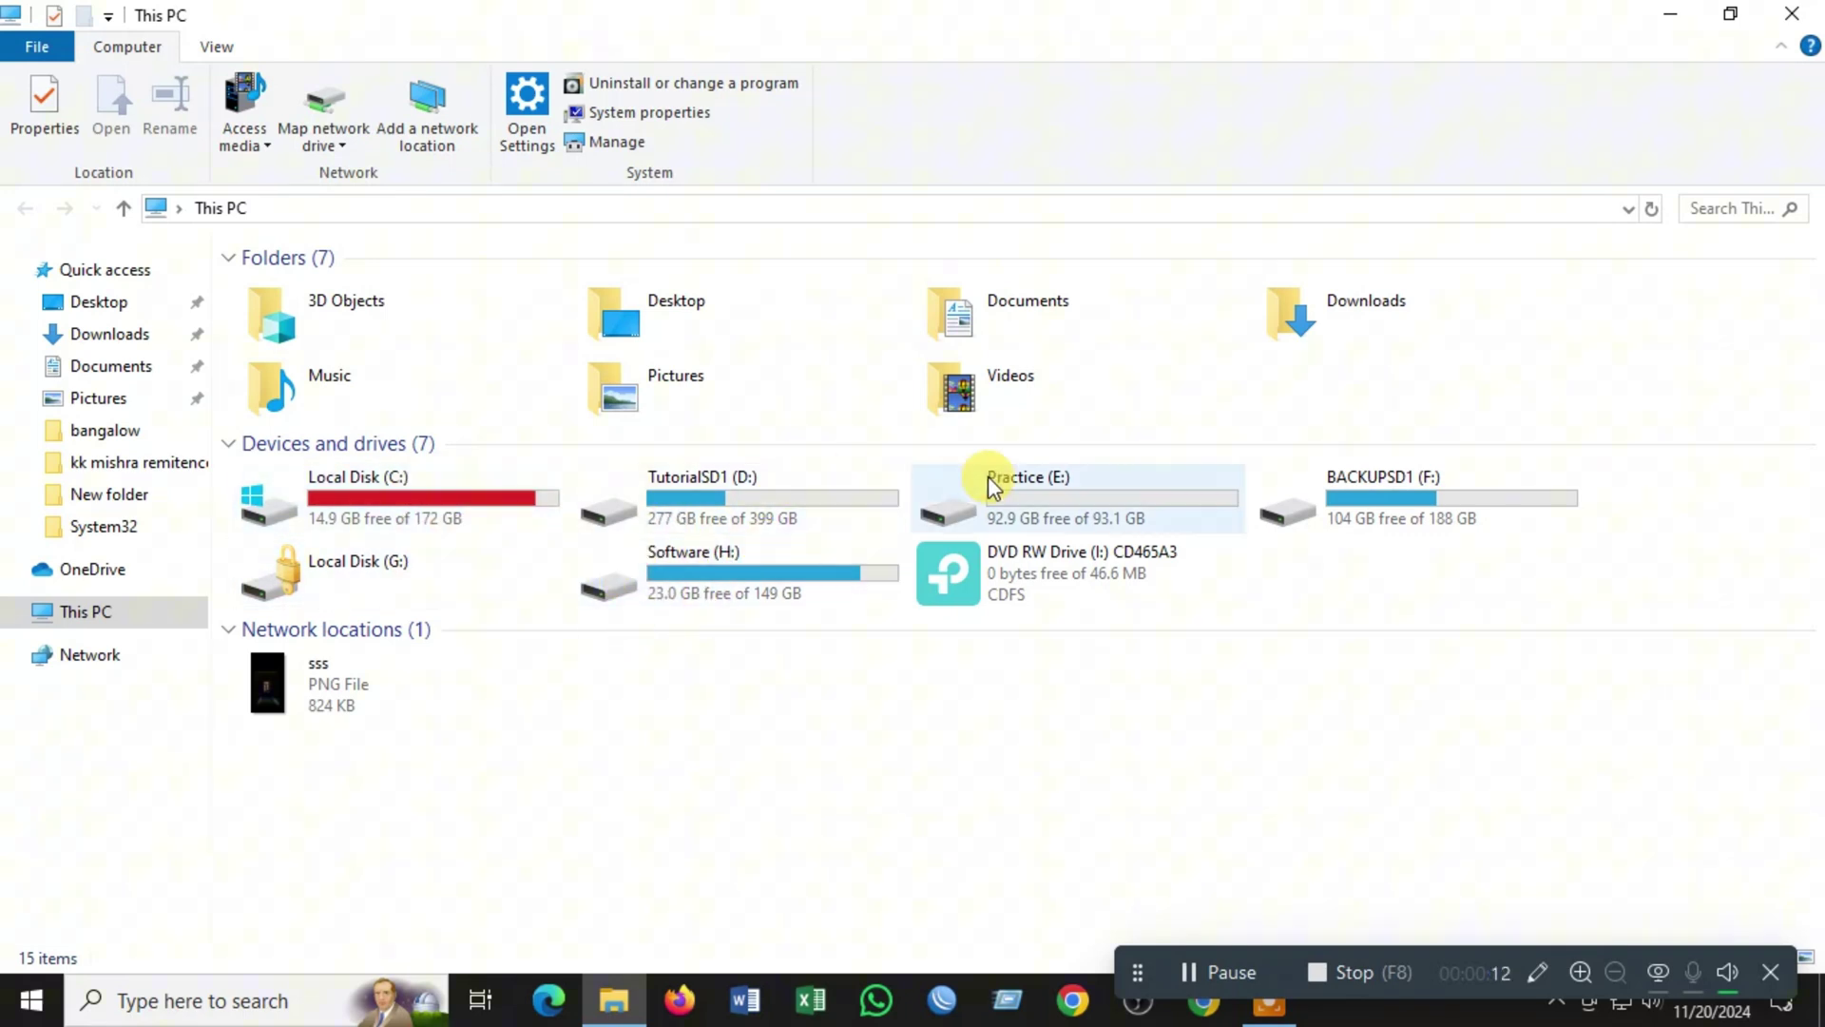
Search for 'serv' and run Services as administrator.
left_click(172, 1000)
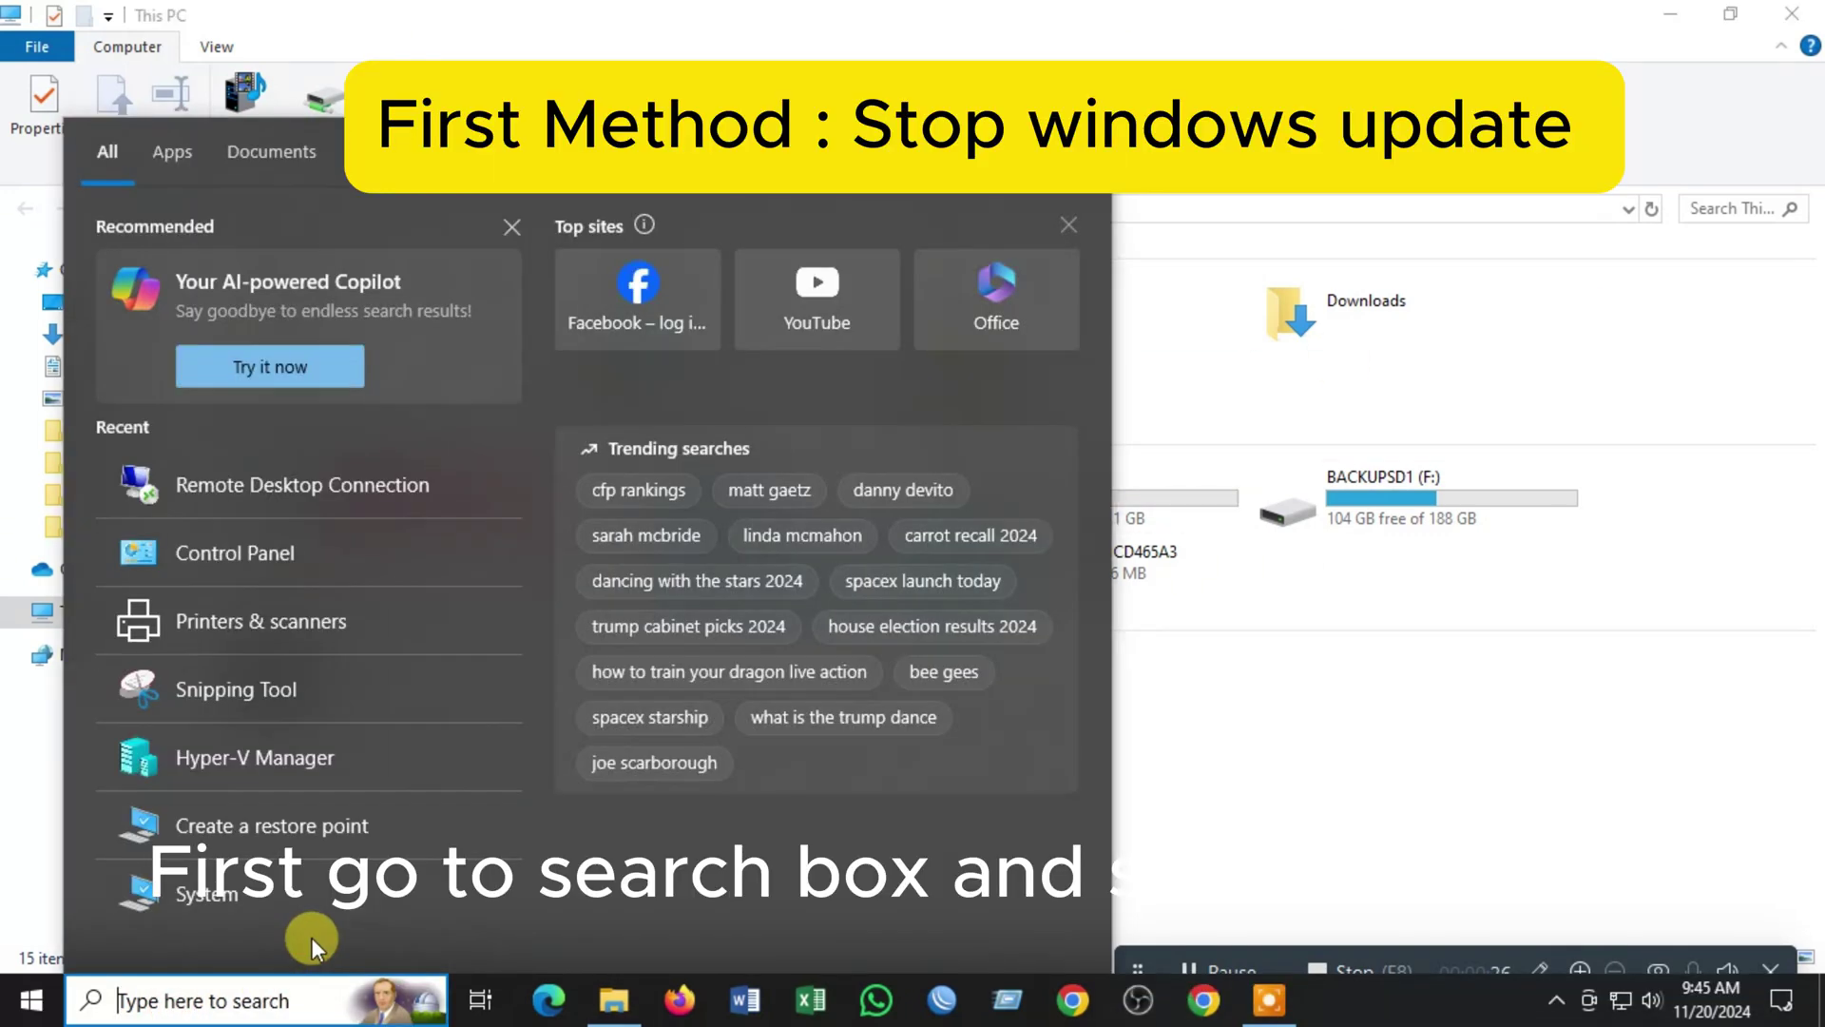
type("serv")
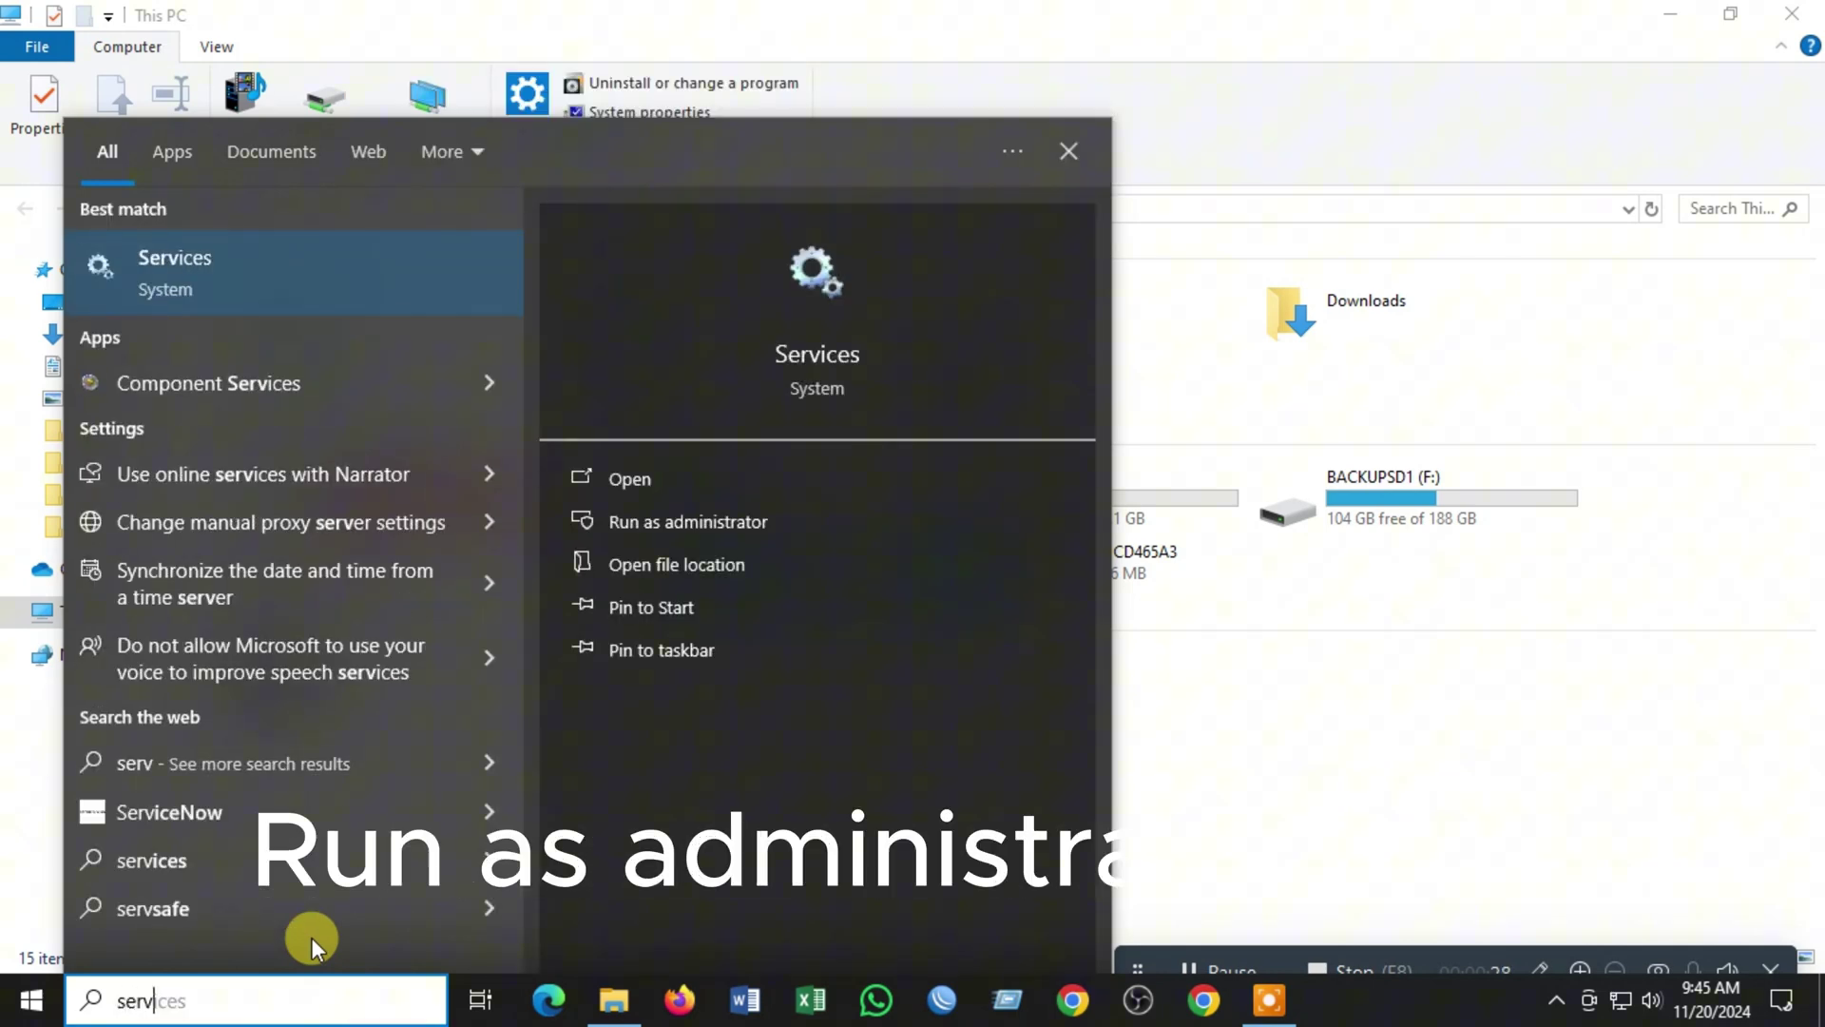
left_click(688, 520)
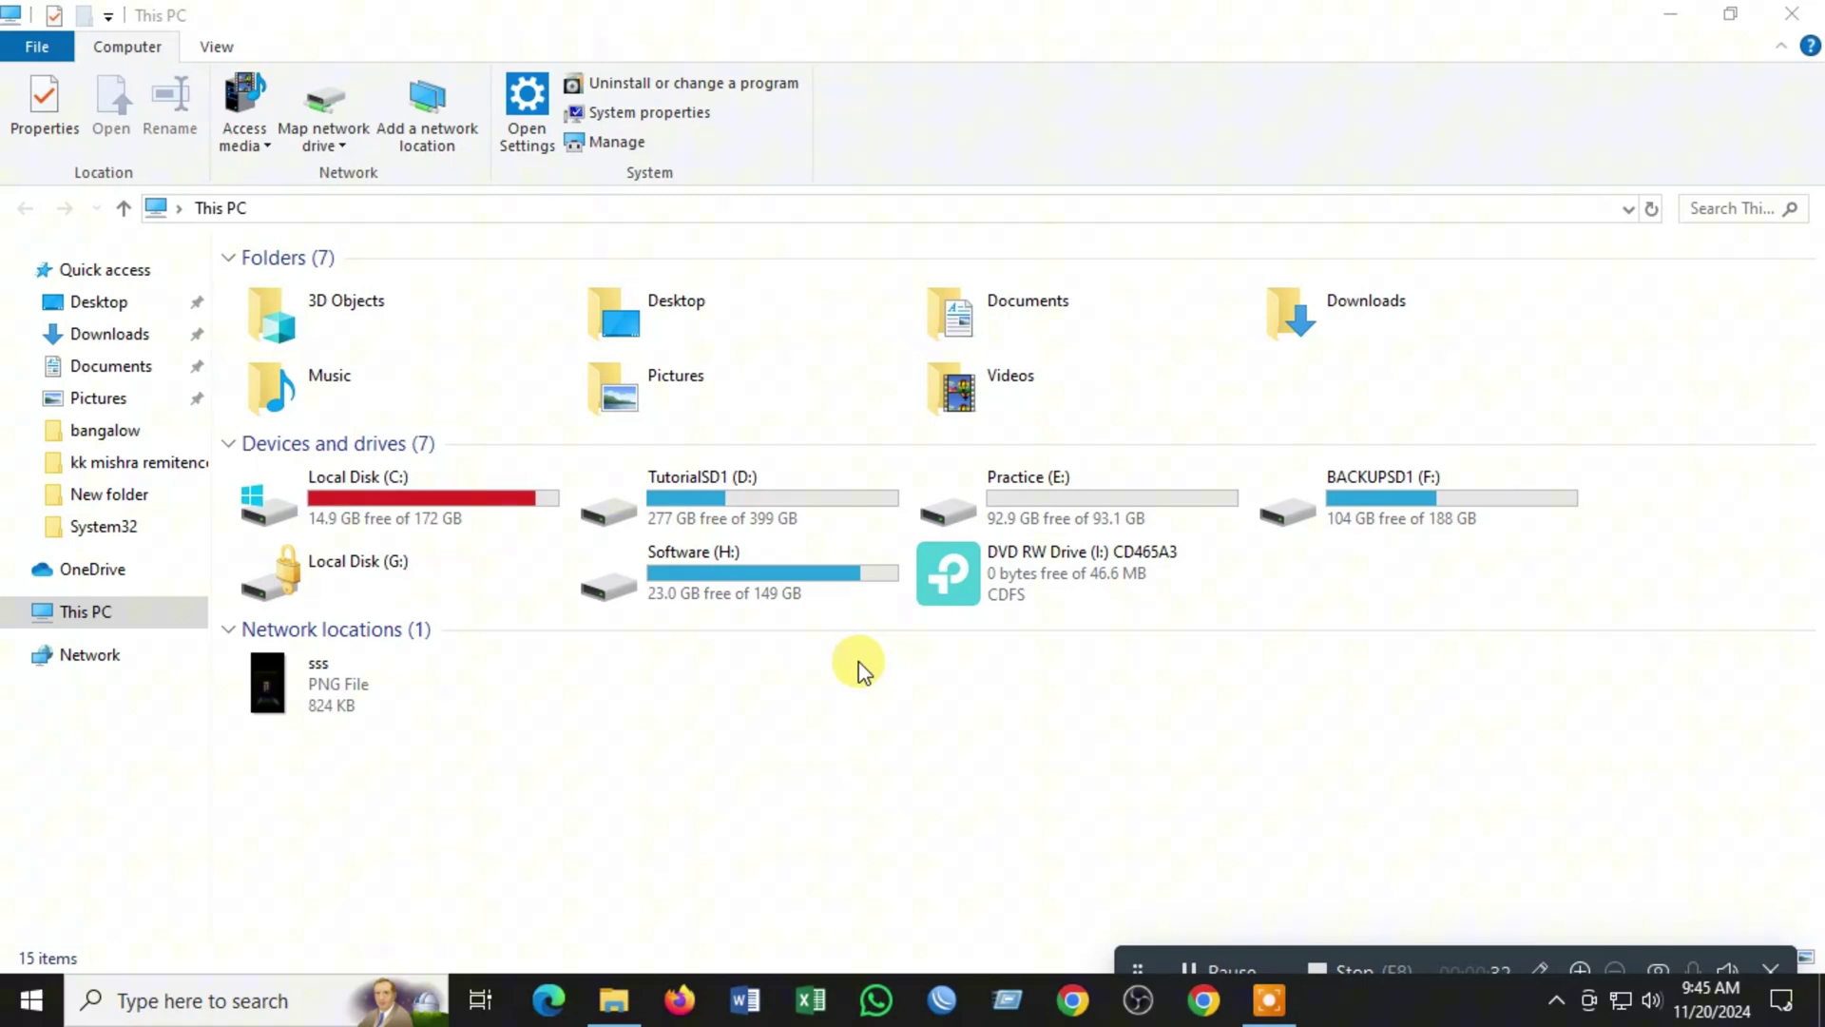
scroll(588, 659, "down", 10)
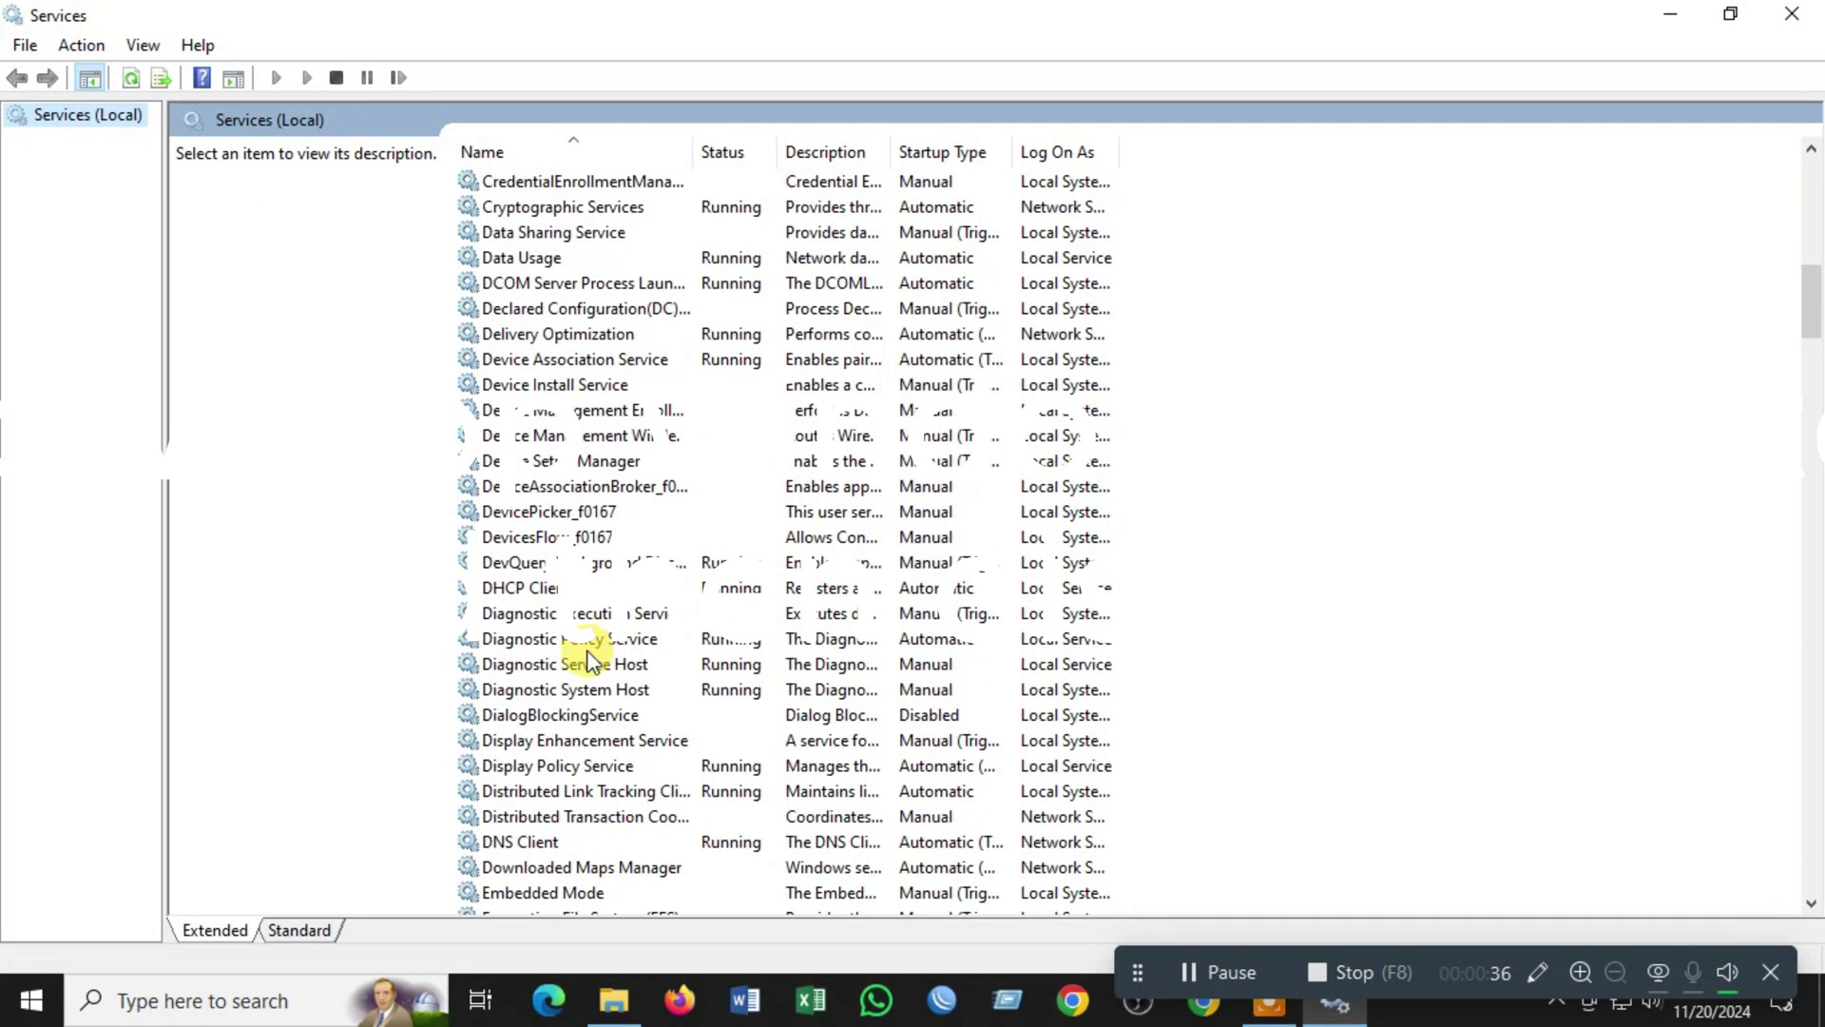
Set the Windows Update service's startup type to Disabled, stop it, and save.
left_click(584, 642)
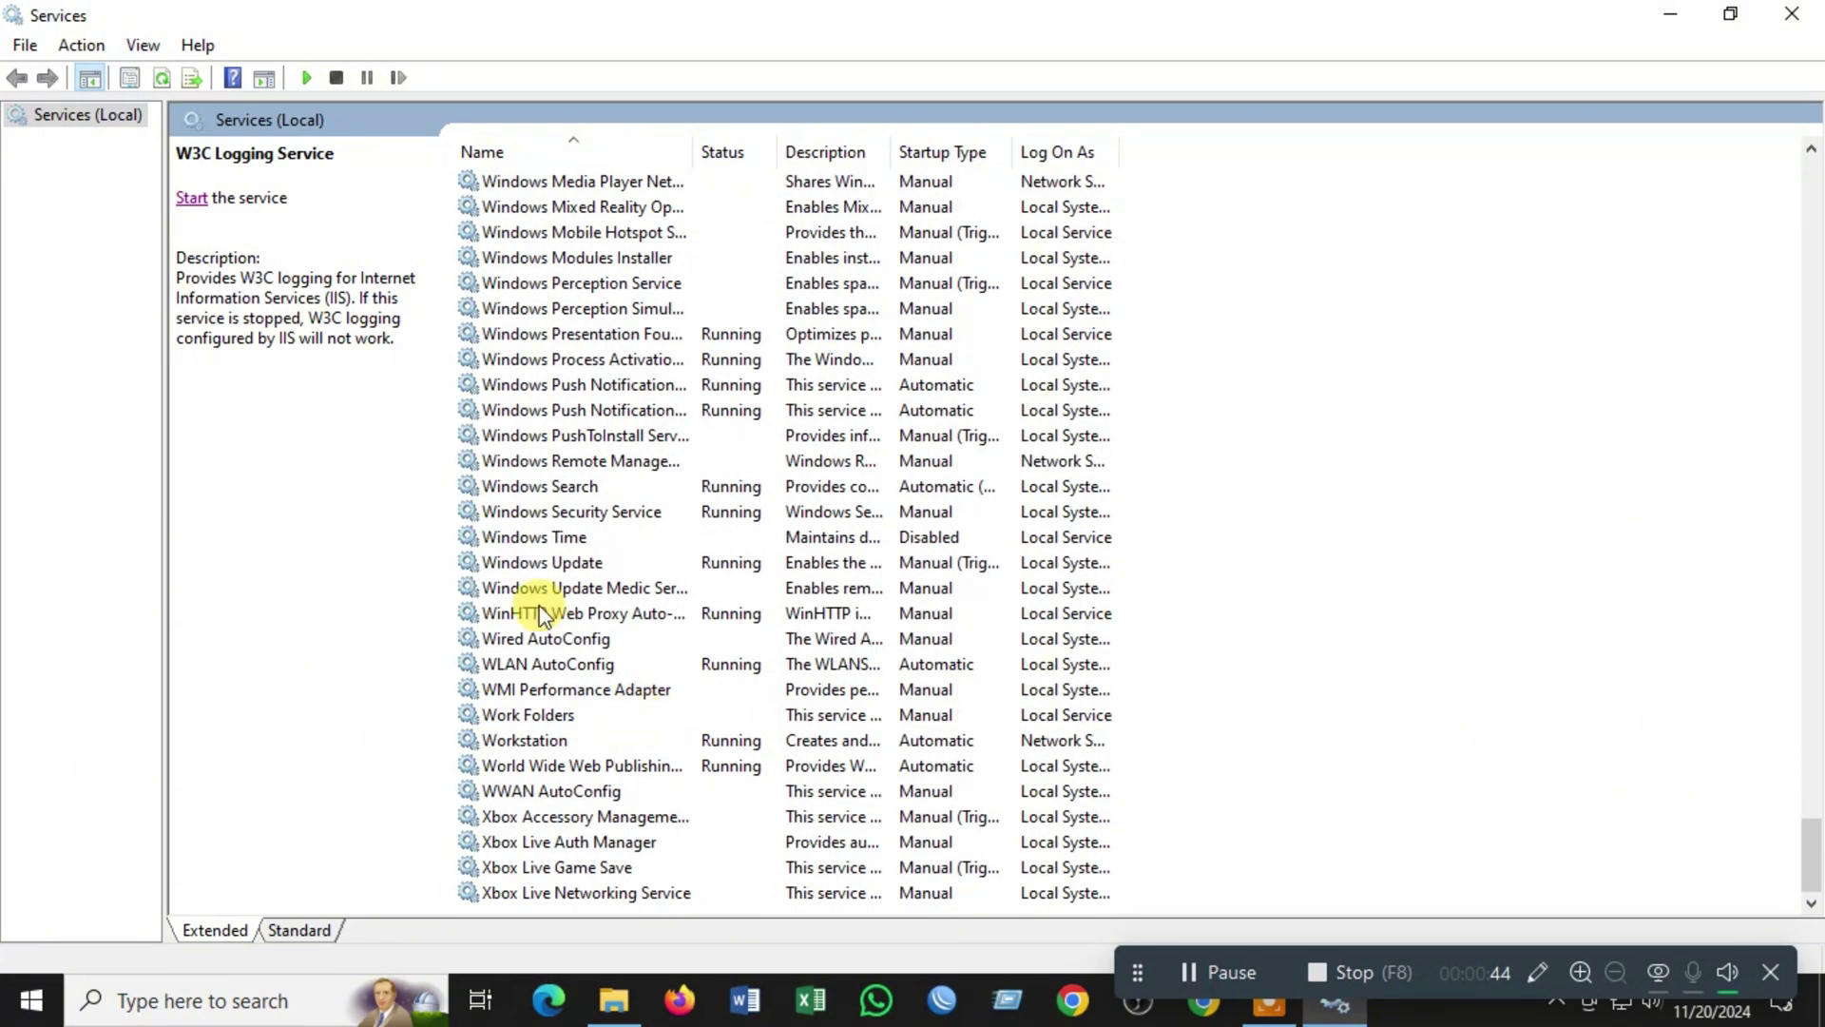
double_click(541, 562)
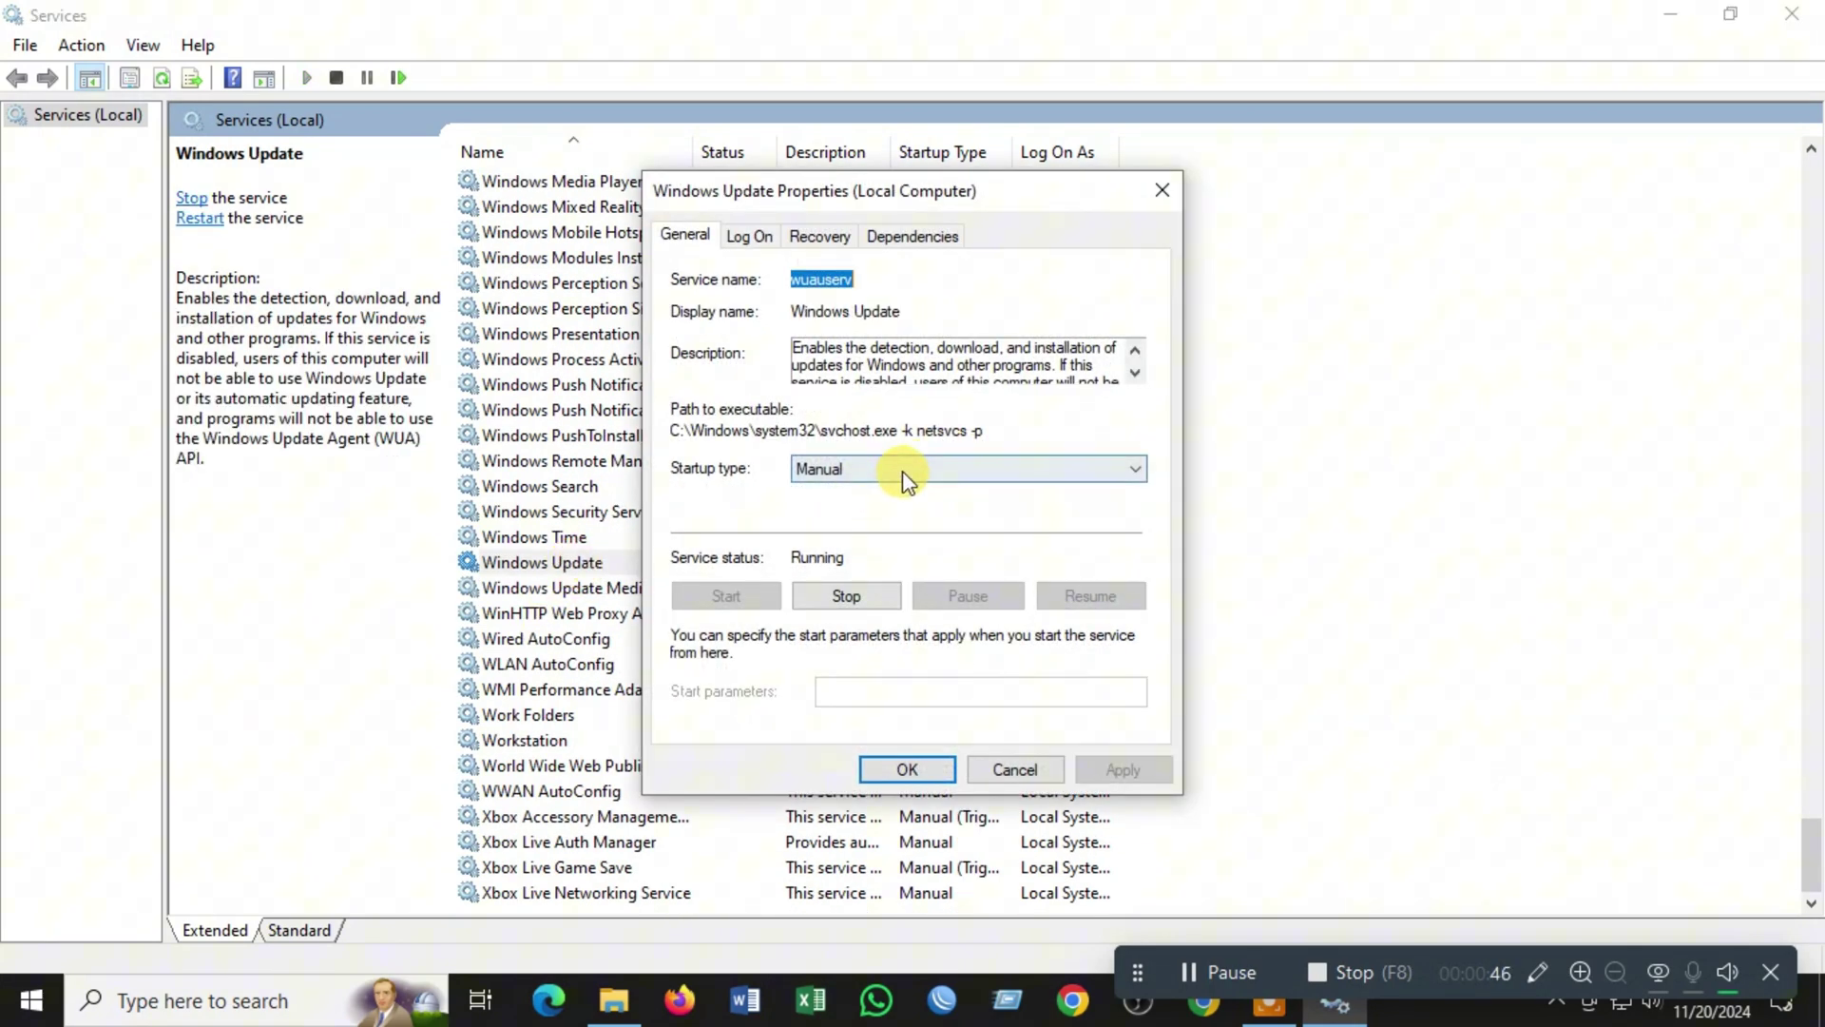
left_click(902, 471)
left_click(848, 545)
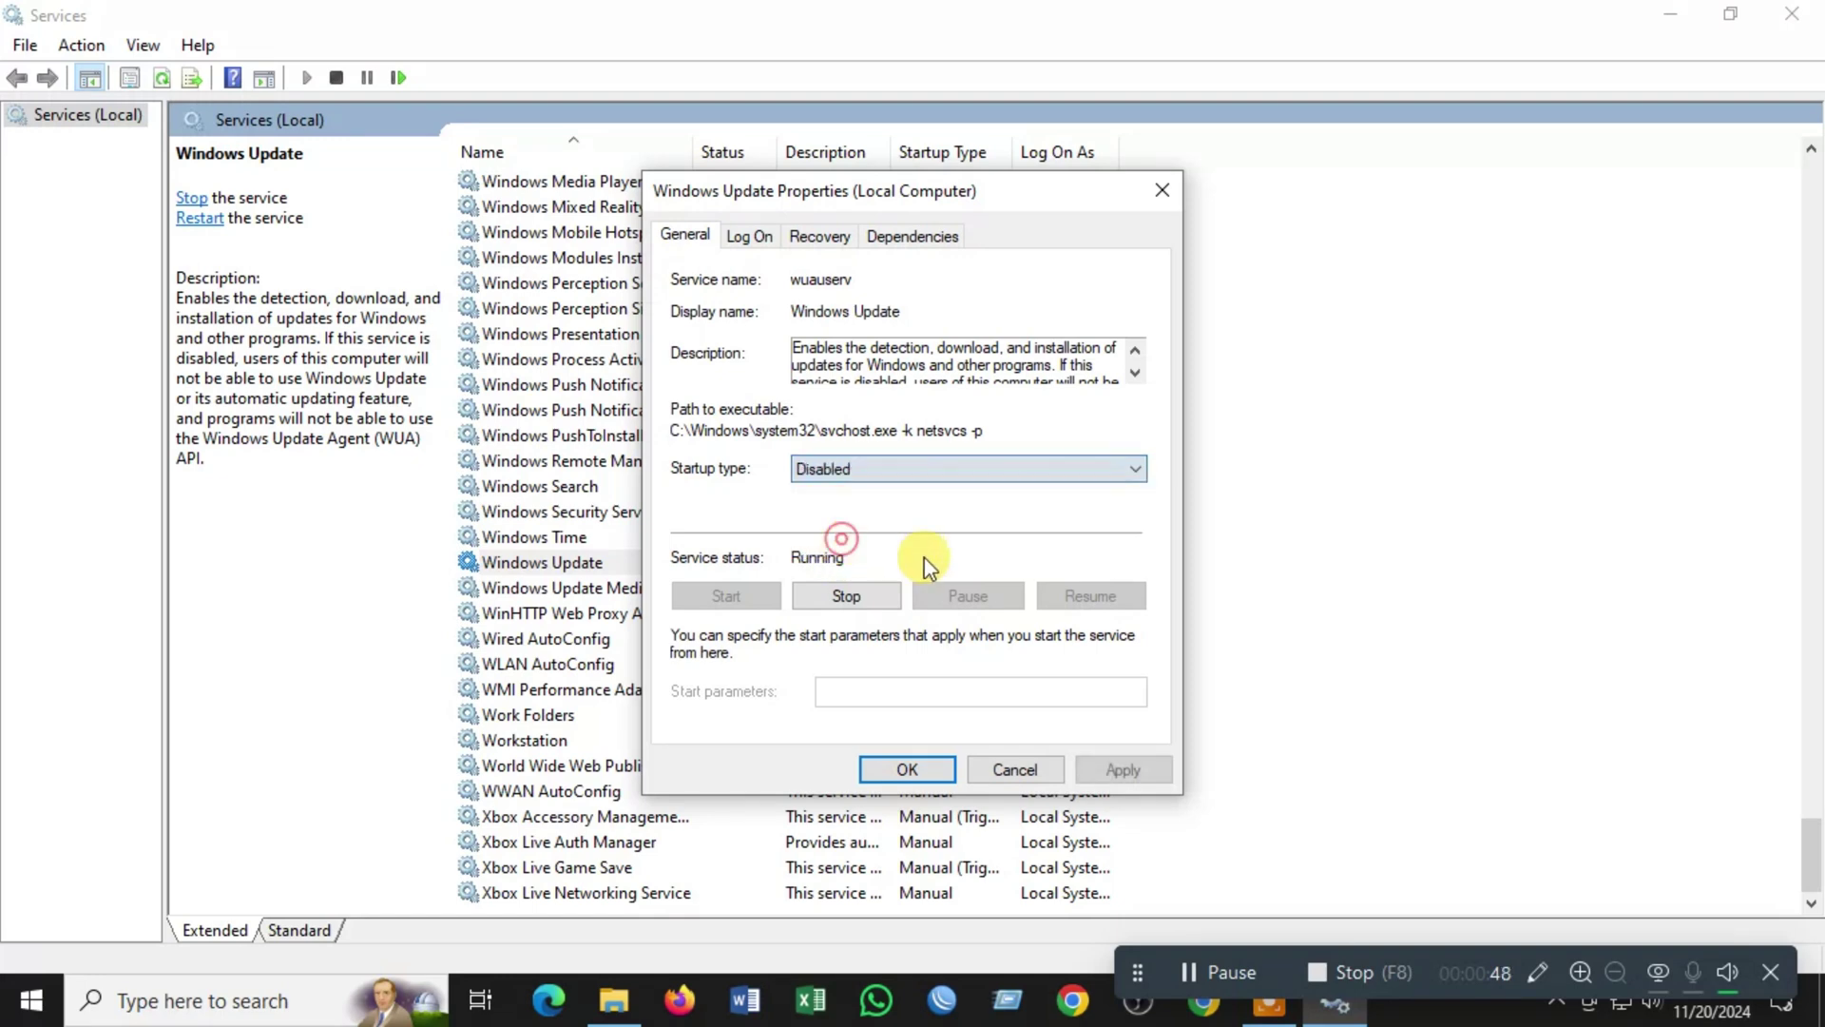
left_click(855, 592)
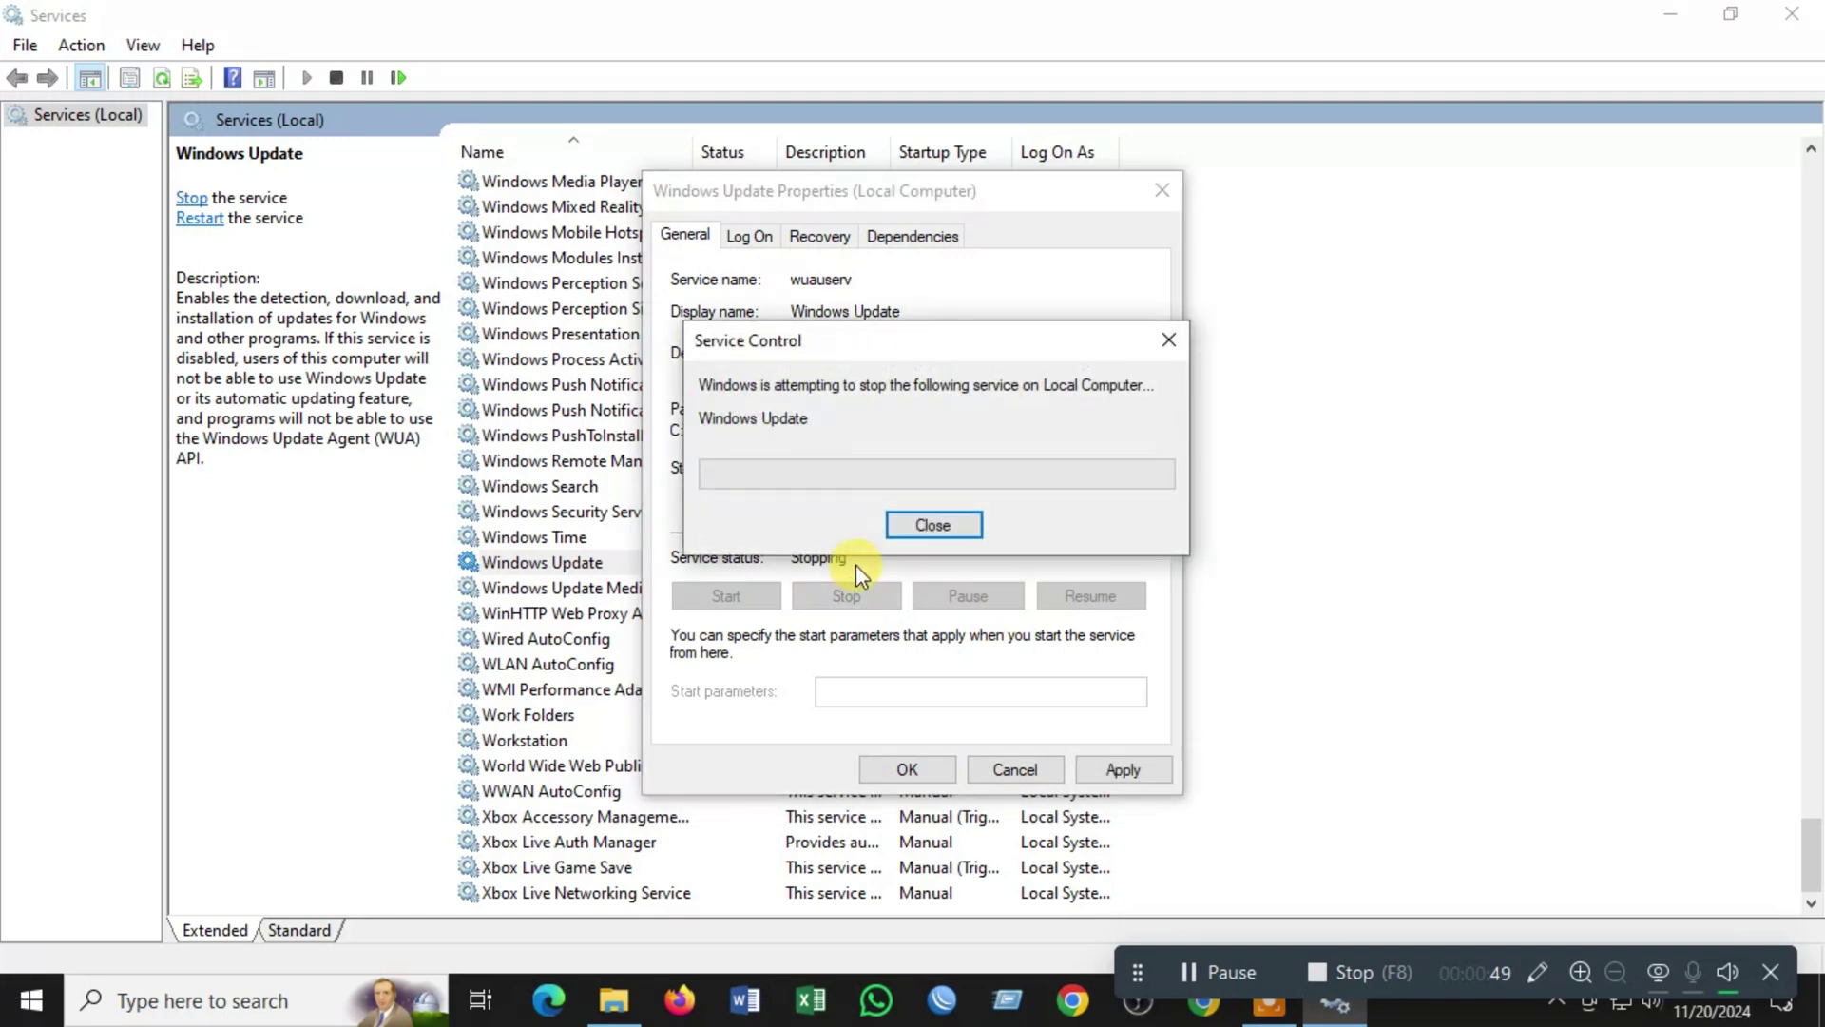
left_click(934, 527)
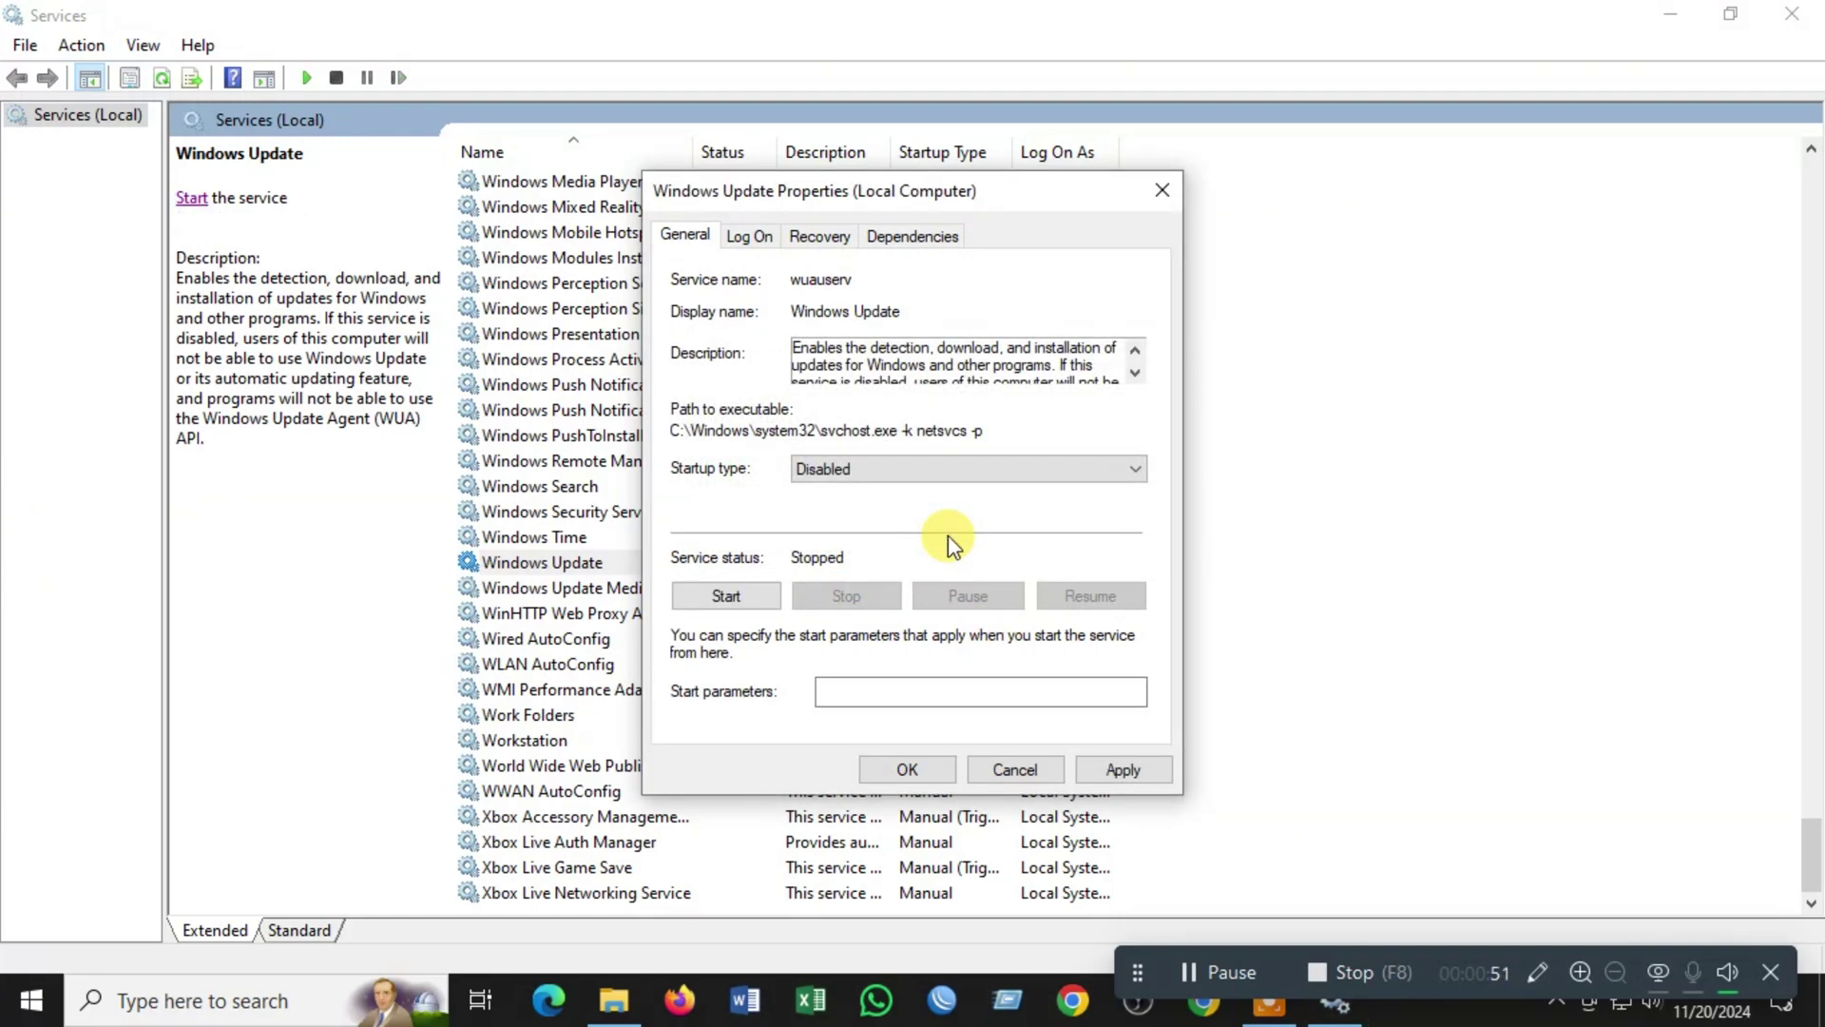
left_click(911, 771)
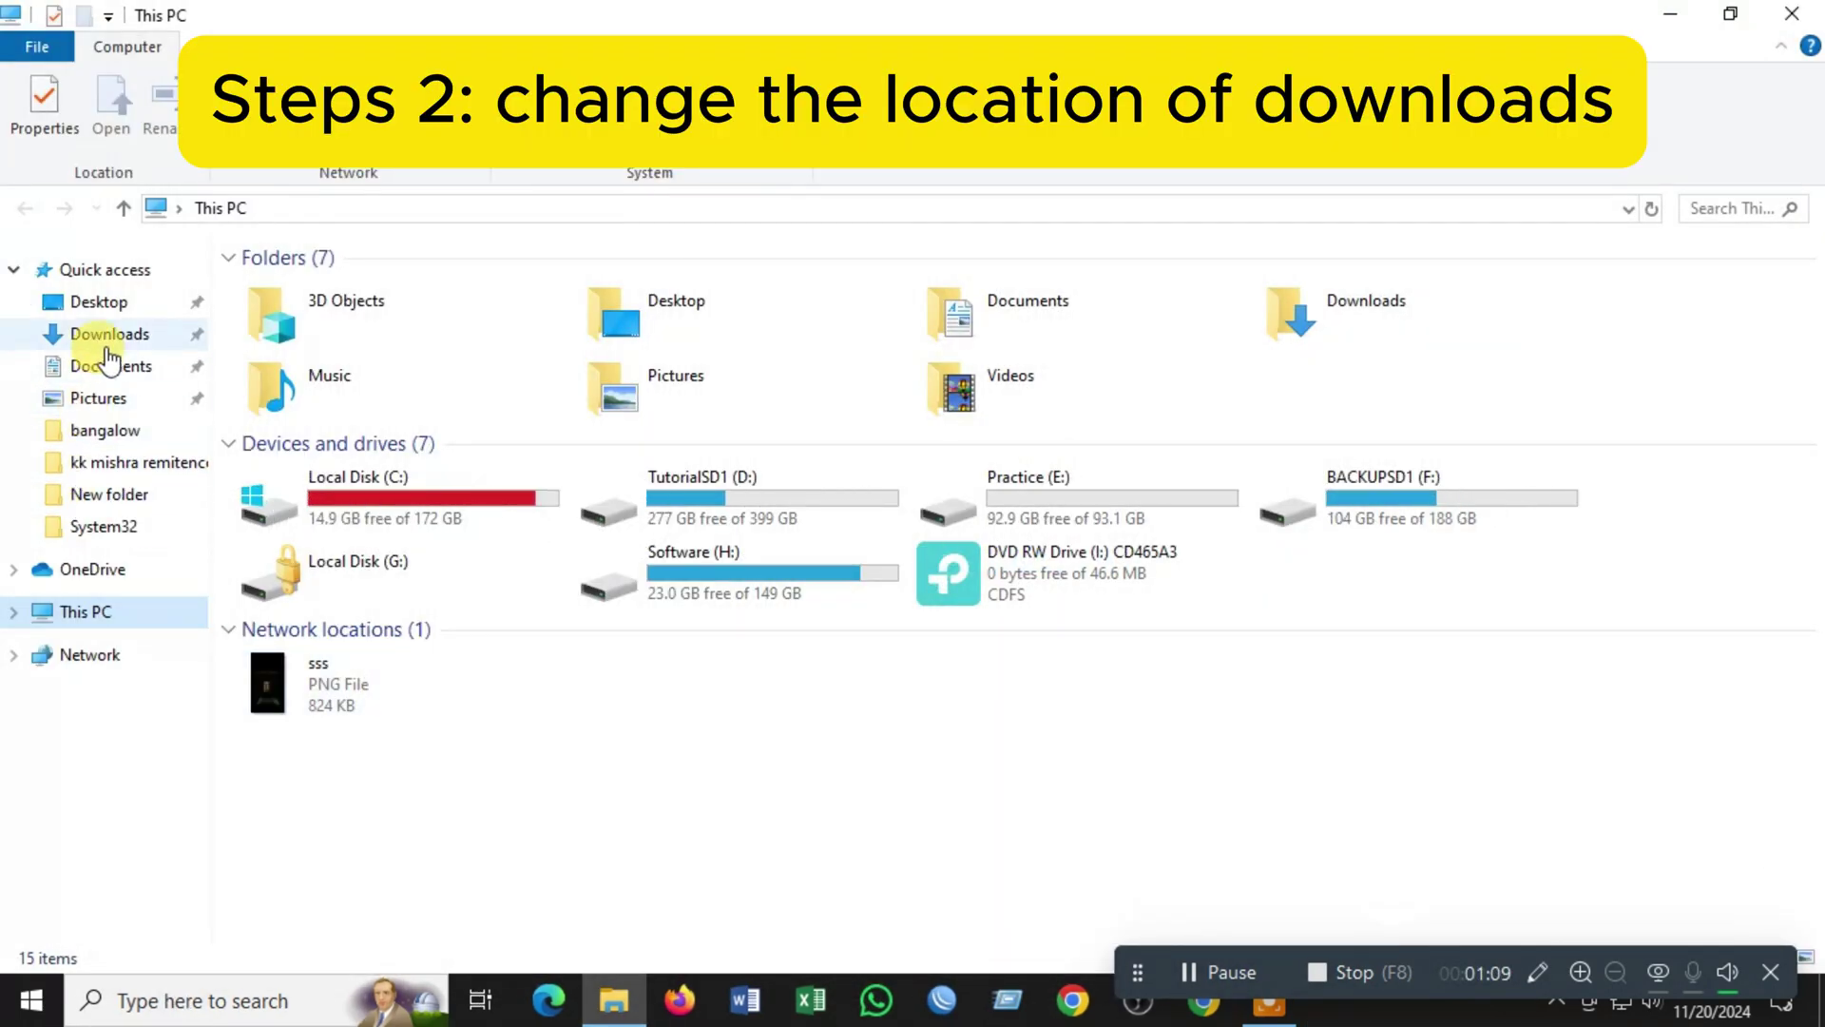
Change the Downloads folder location to Practice (E:) and move its existing files there.
right_click(109, 334)
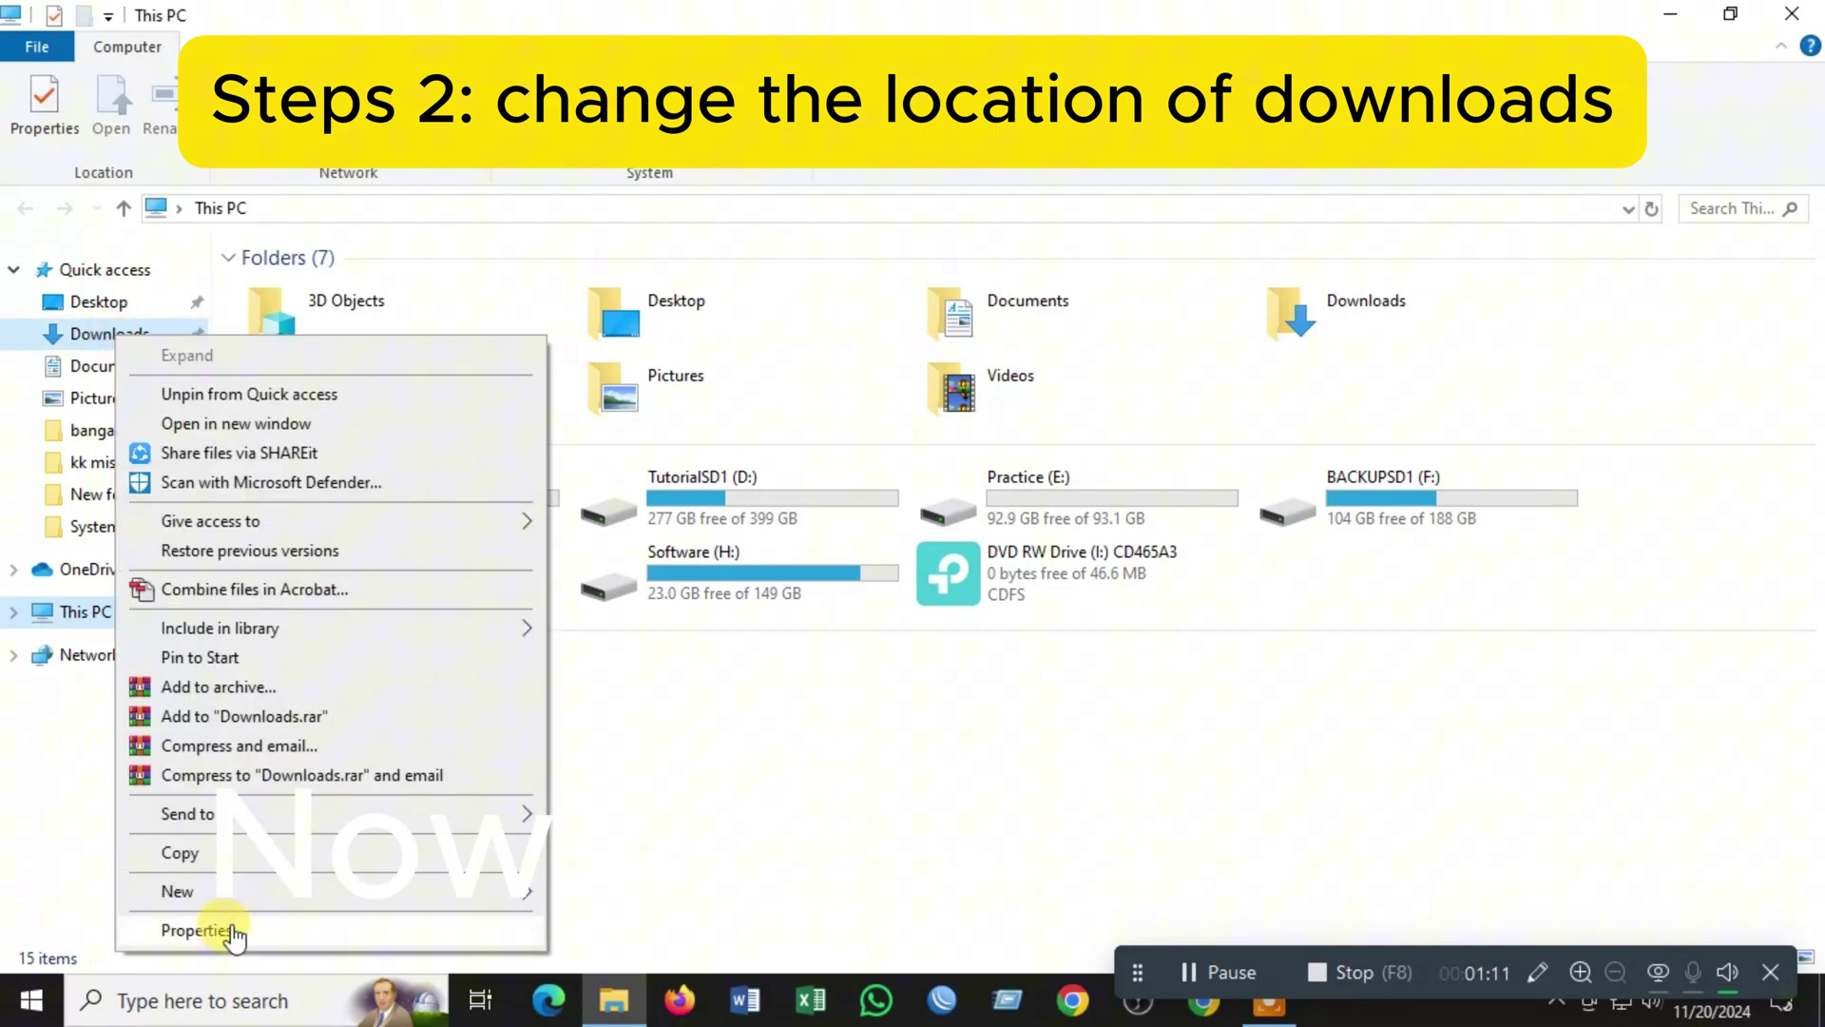
left_click(199, 935)
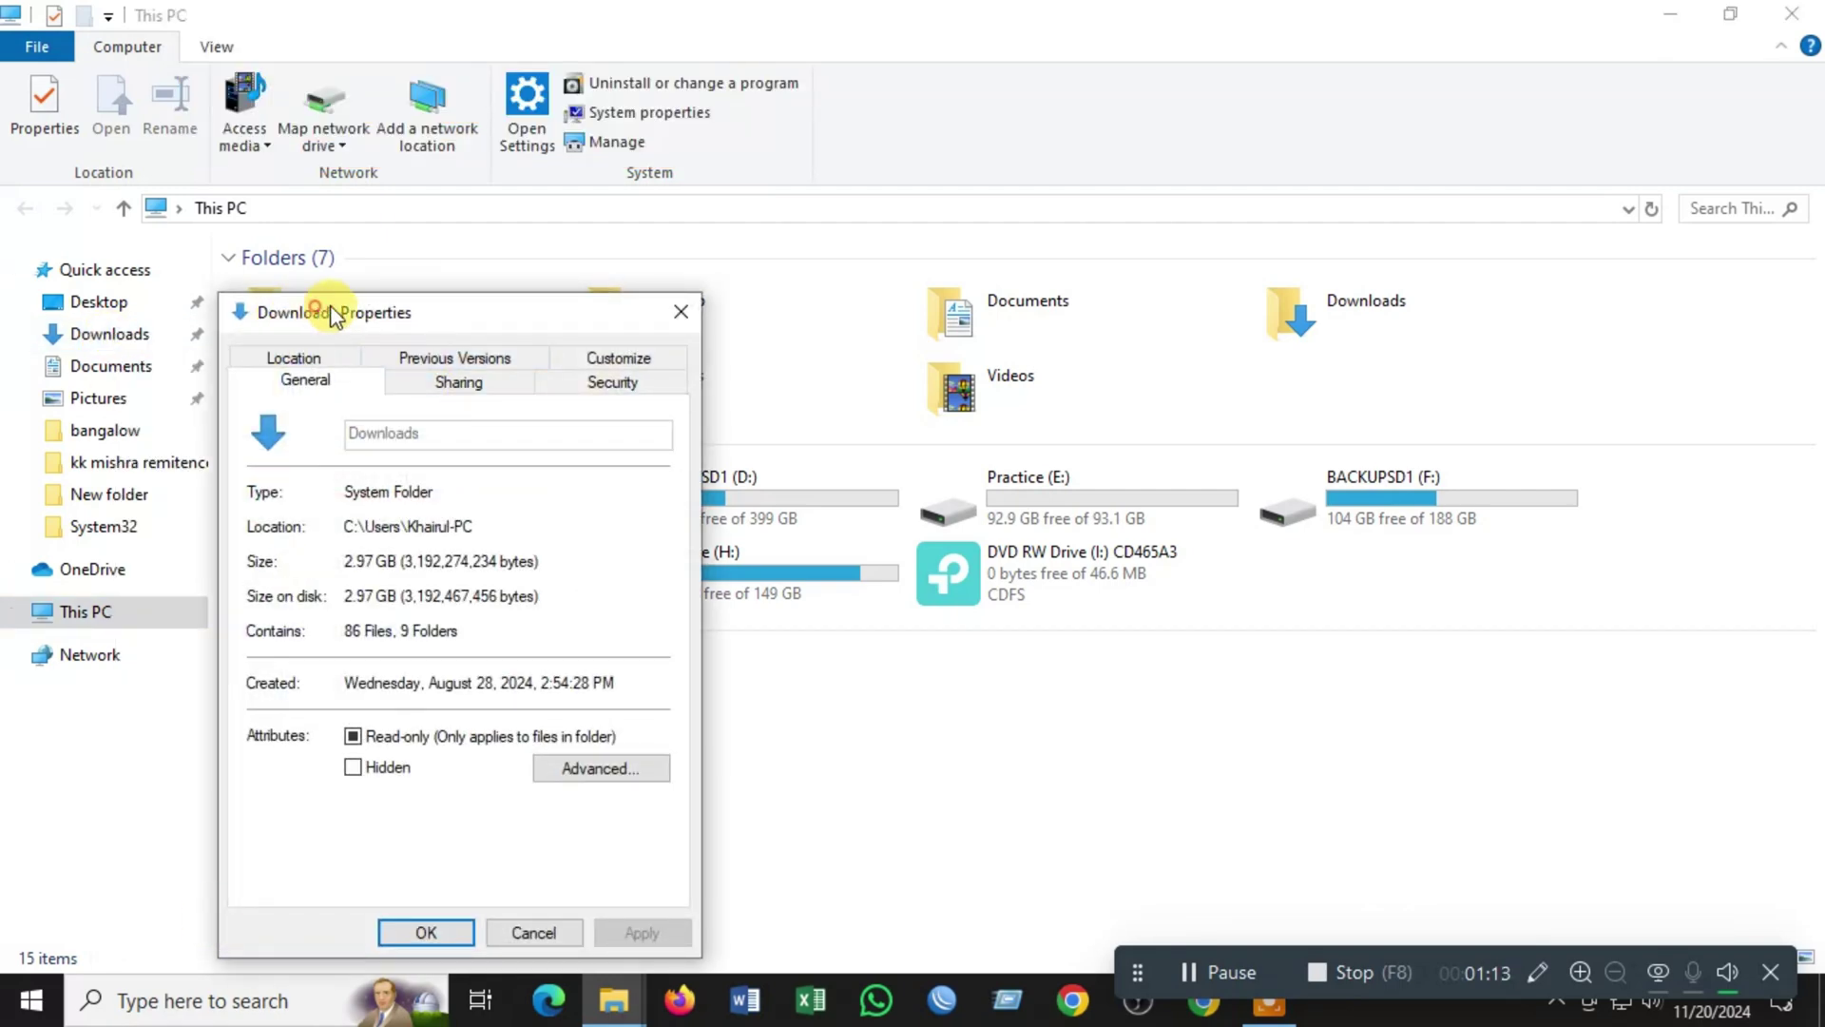
left_click_drag(437, 310, 845, 215)
left_click(704, 269)
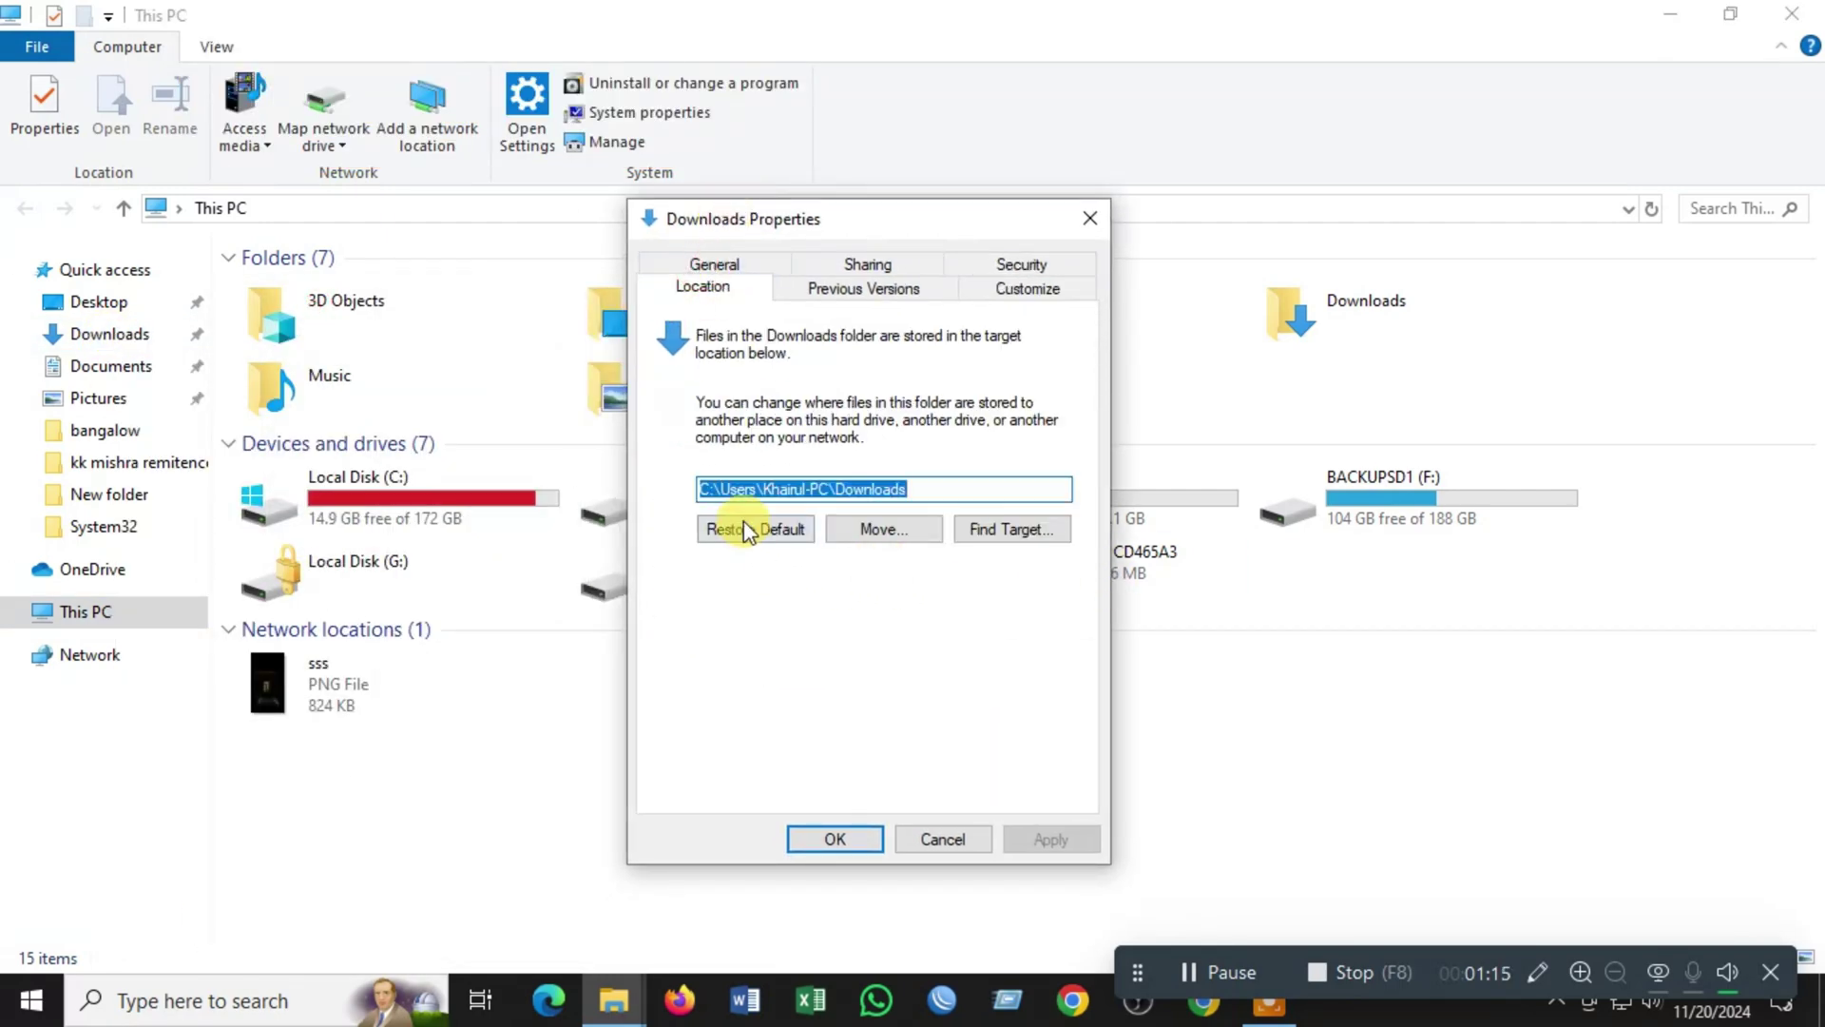
left_click(881, 529)
scroll(1033, 643, "down", 2)
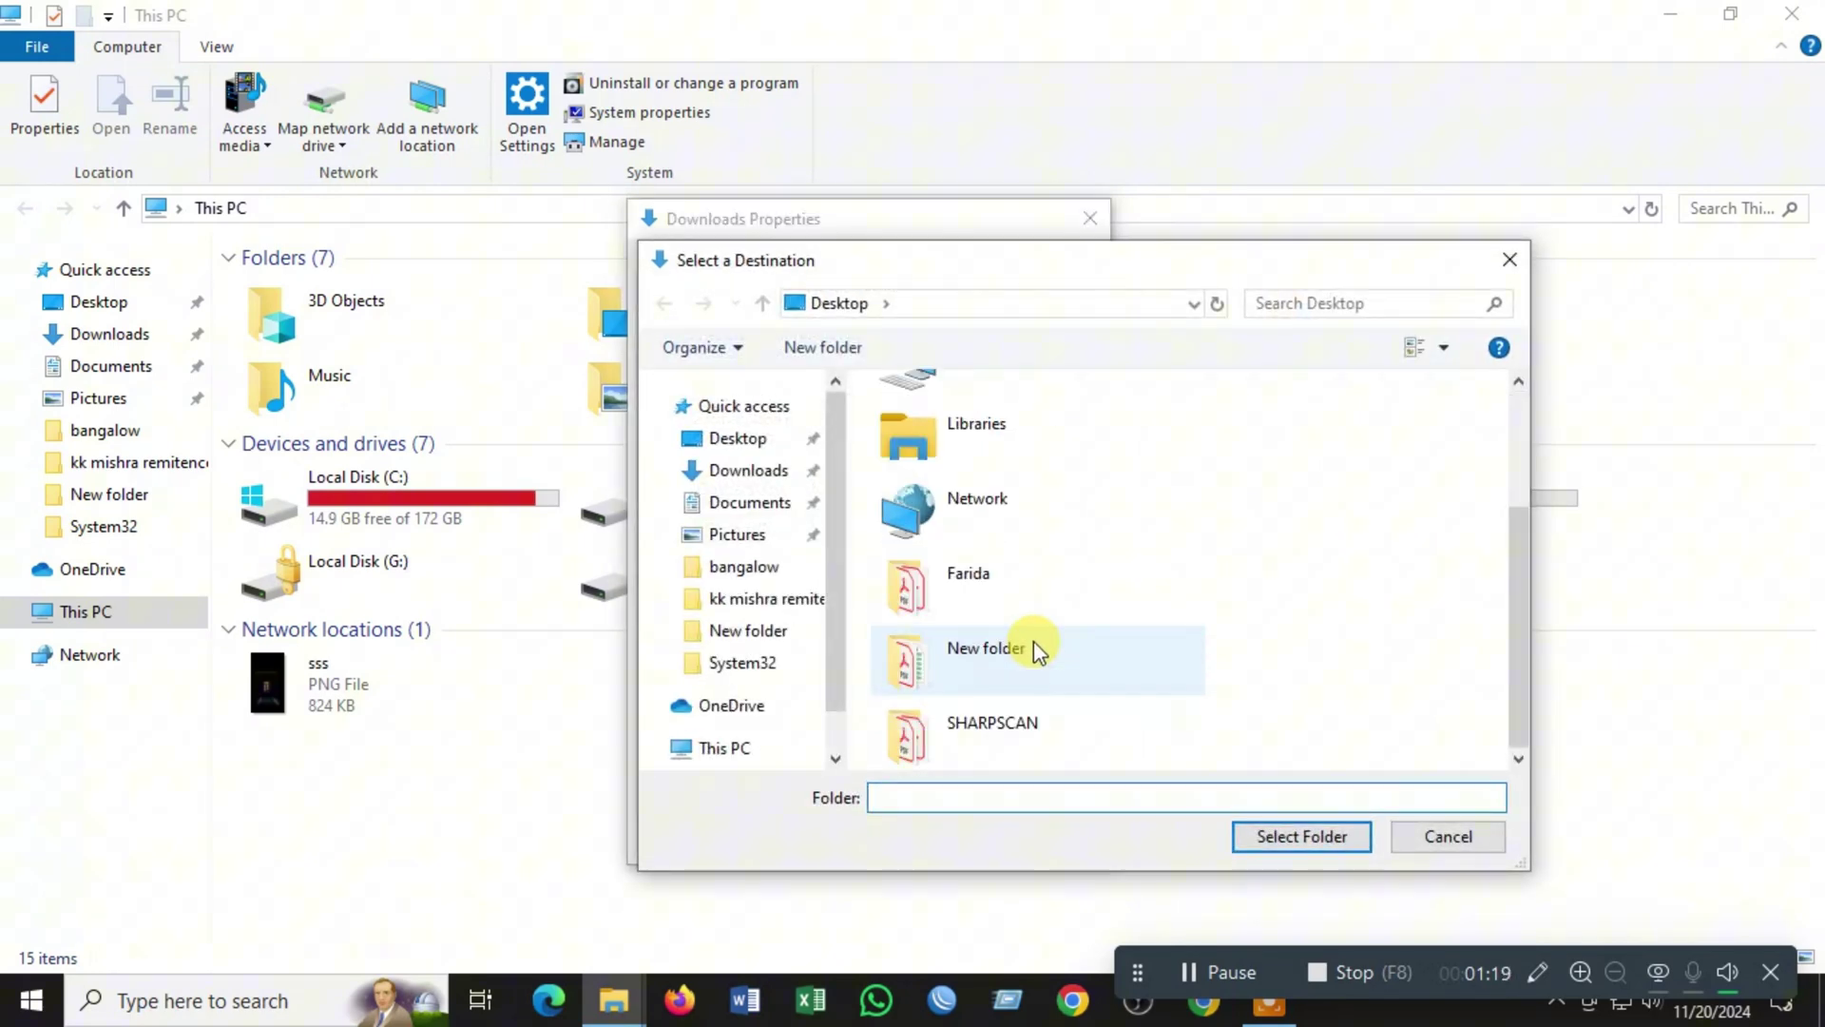
left_click(725, 747)
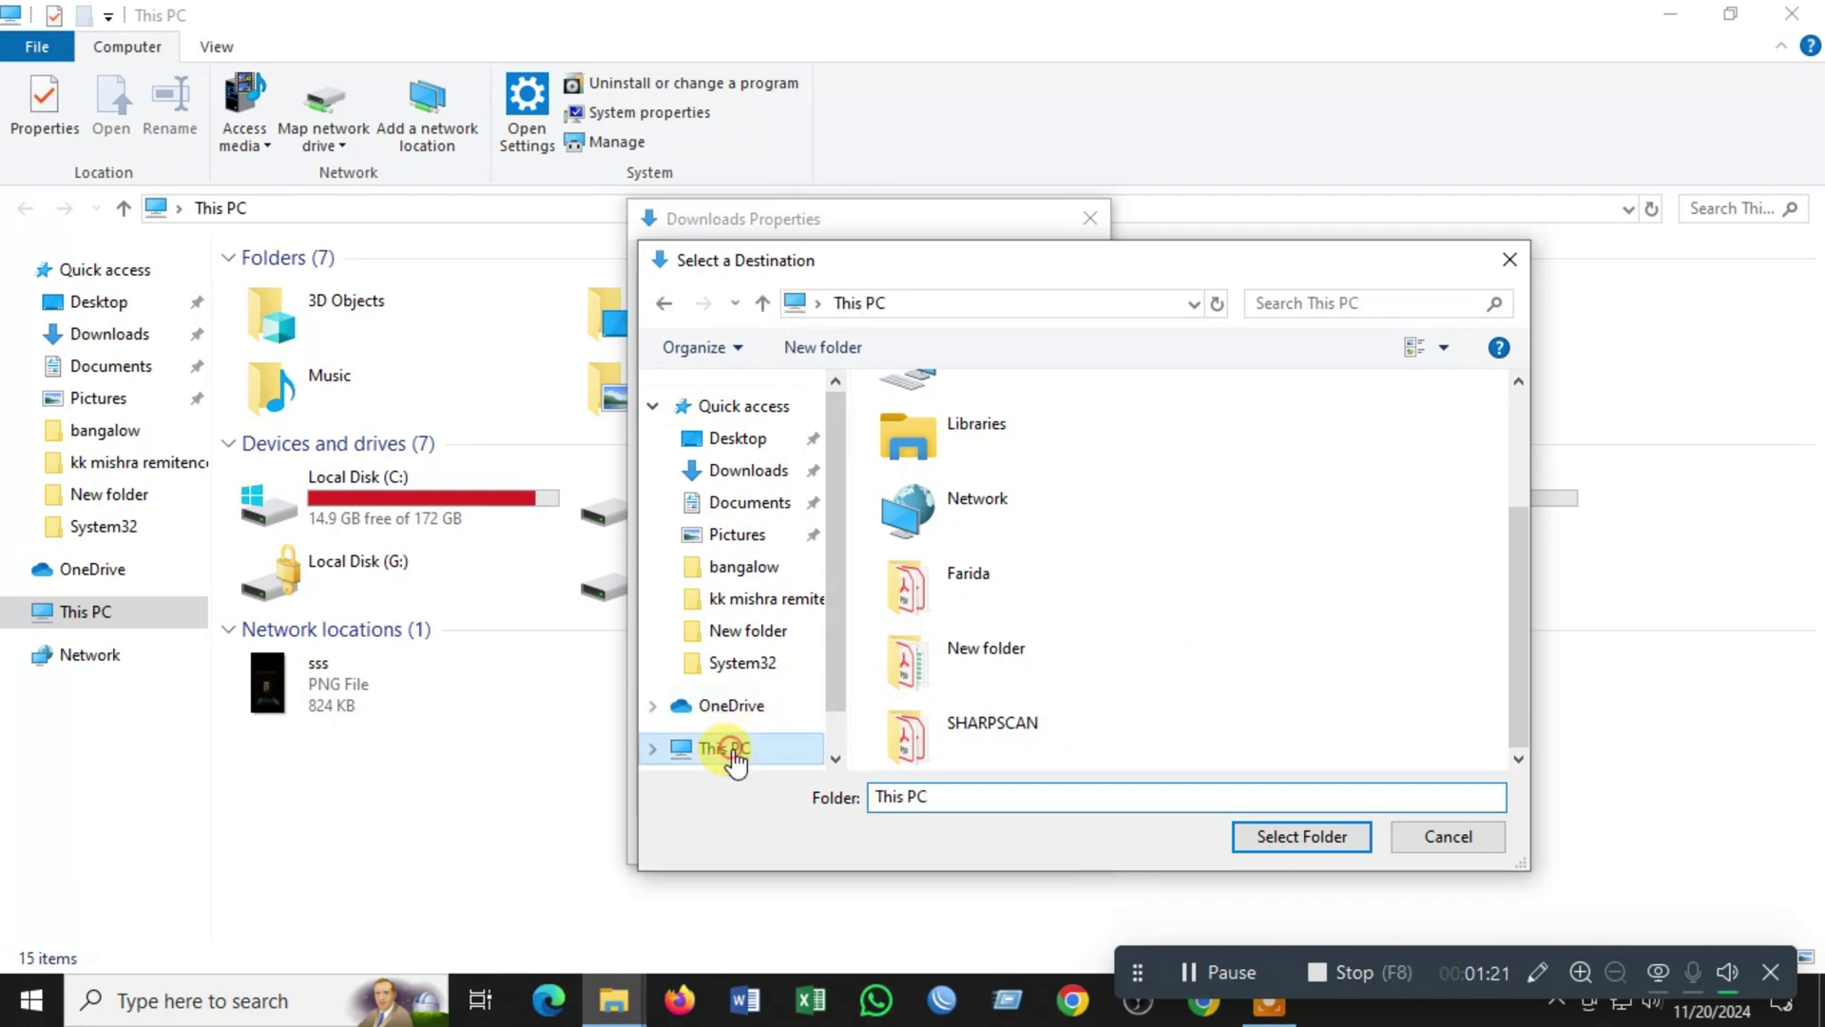
scroll(1085, 635, "down", 3)
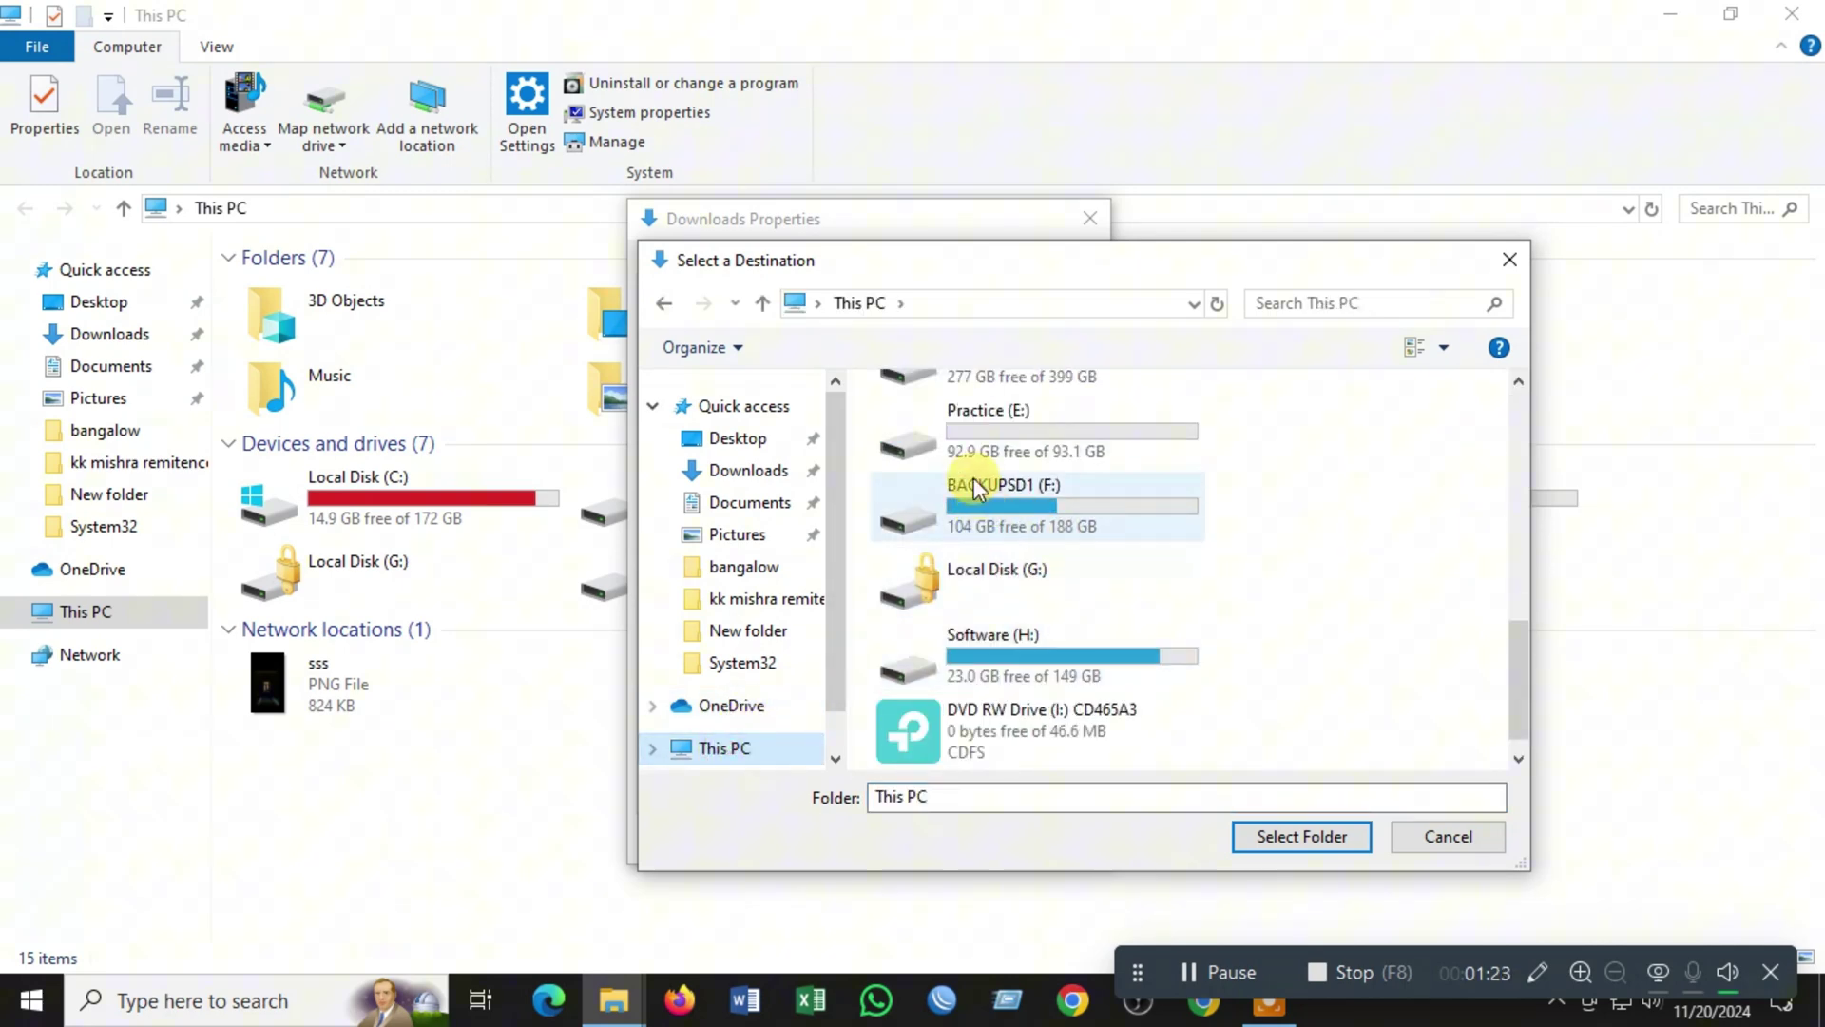
left_click(999, 442)
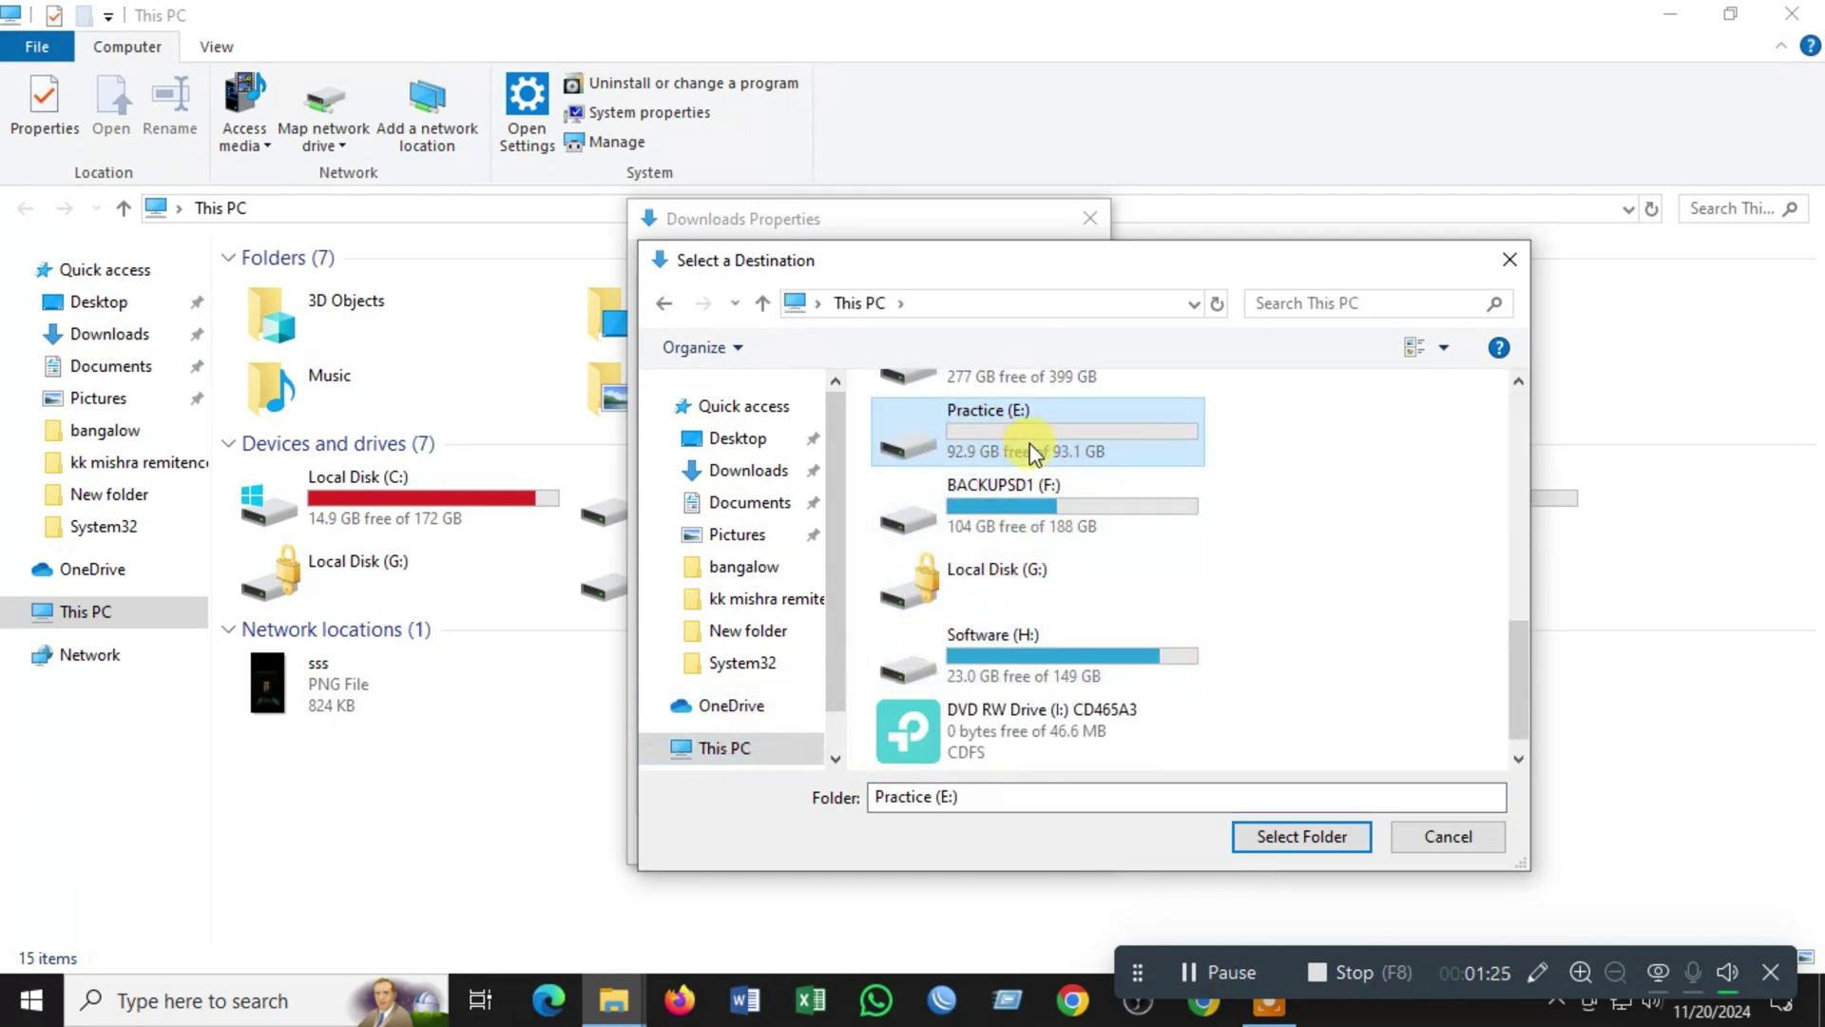
left_click(1301, 836)
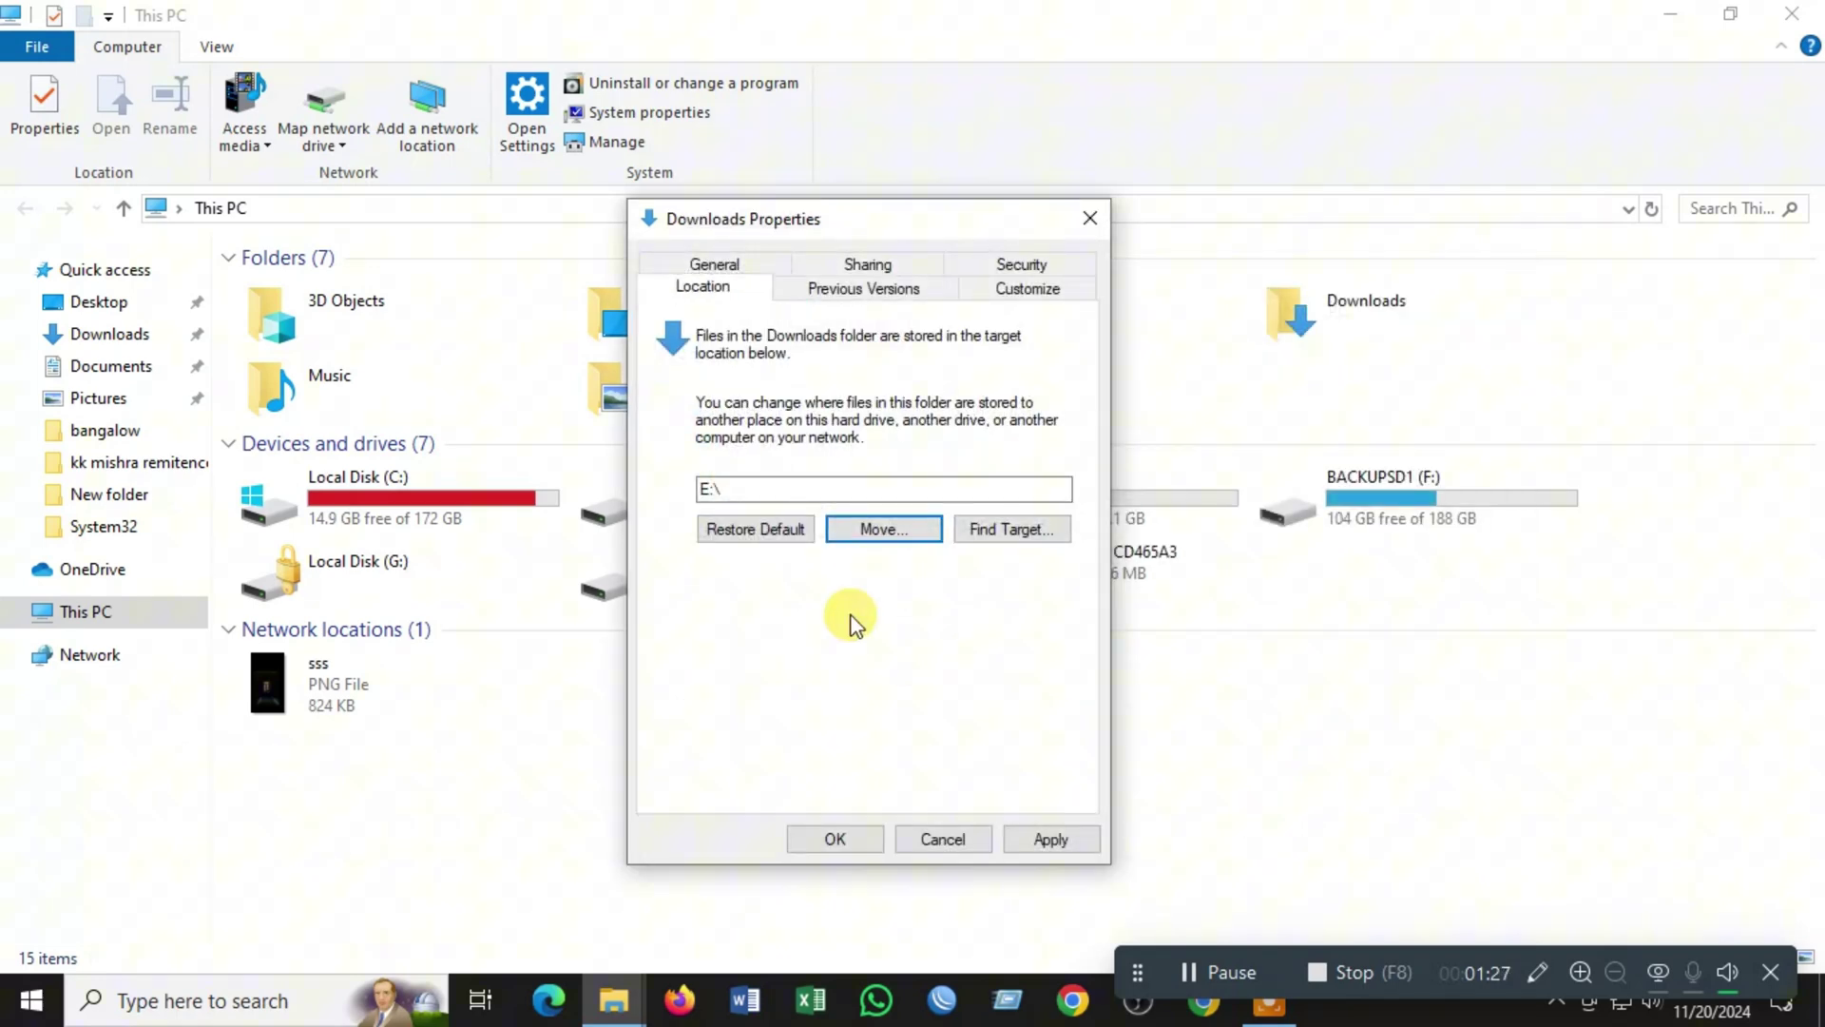
left_click(1055, 838)
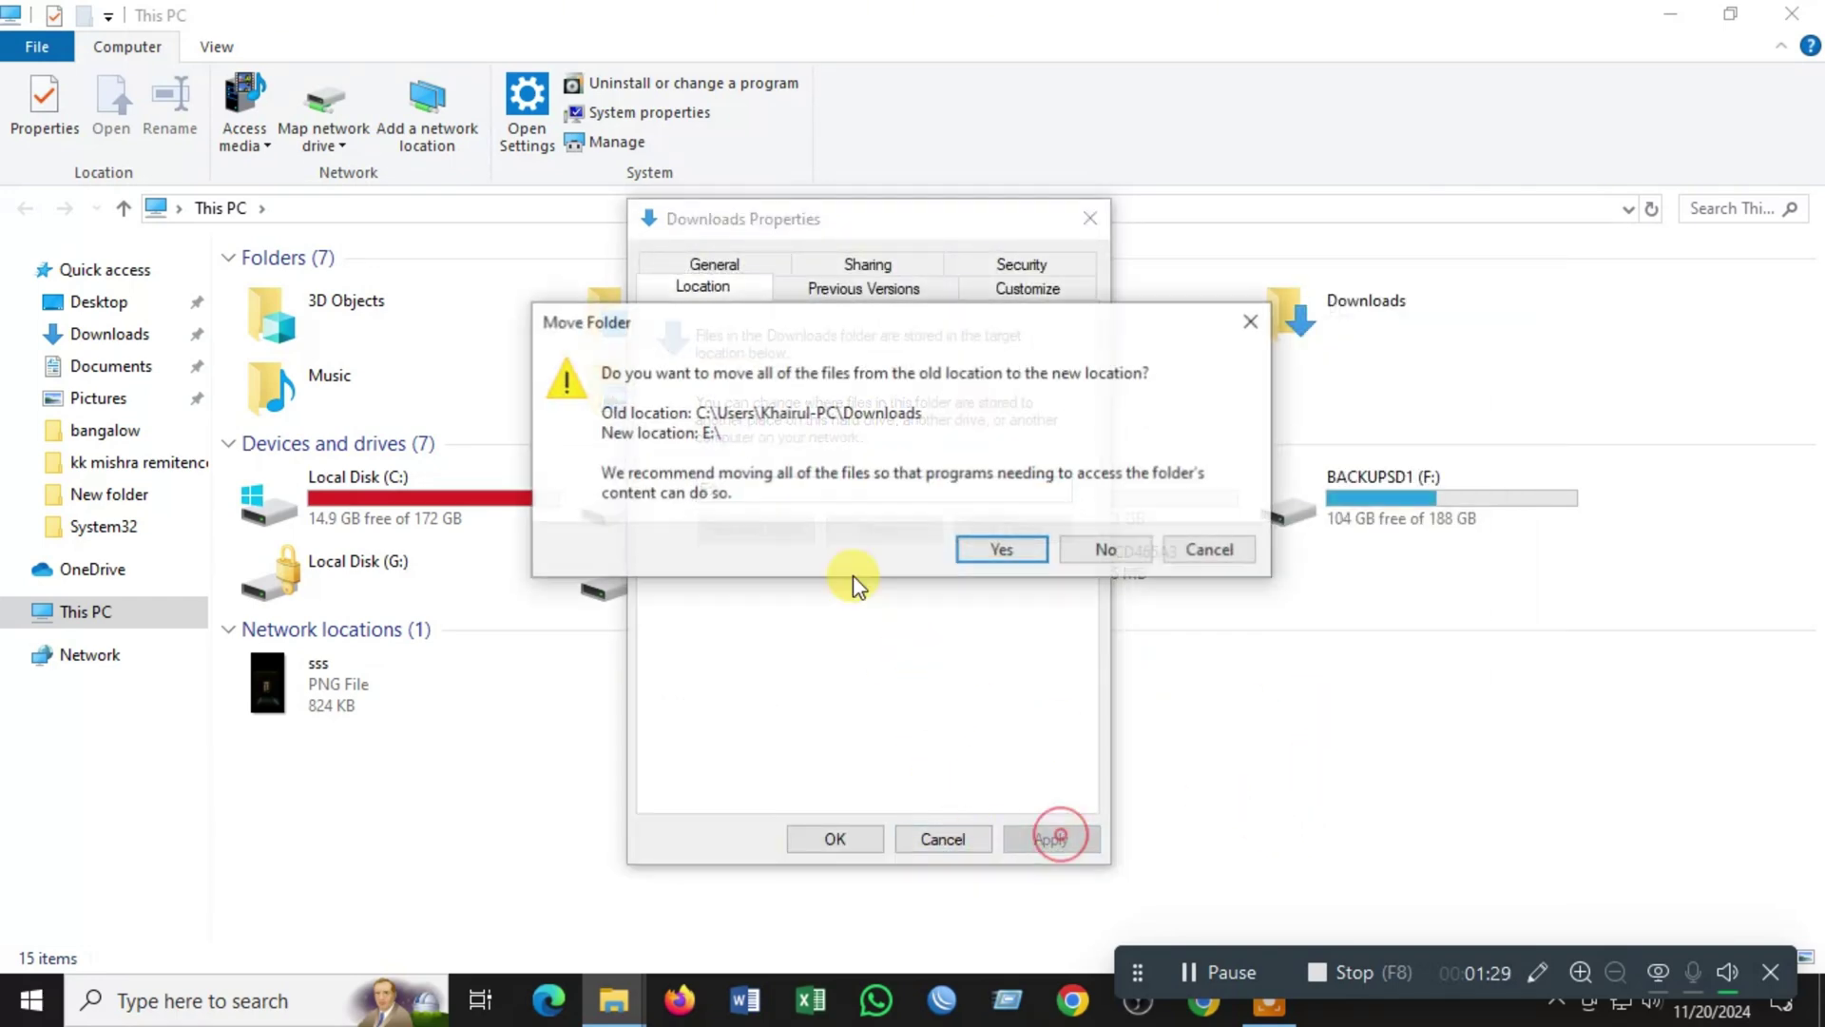
left_click(997, 549)
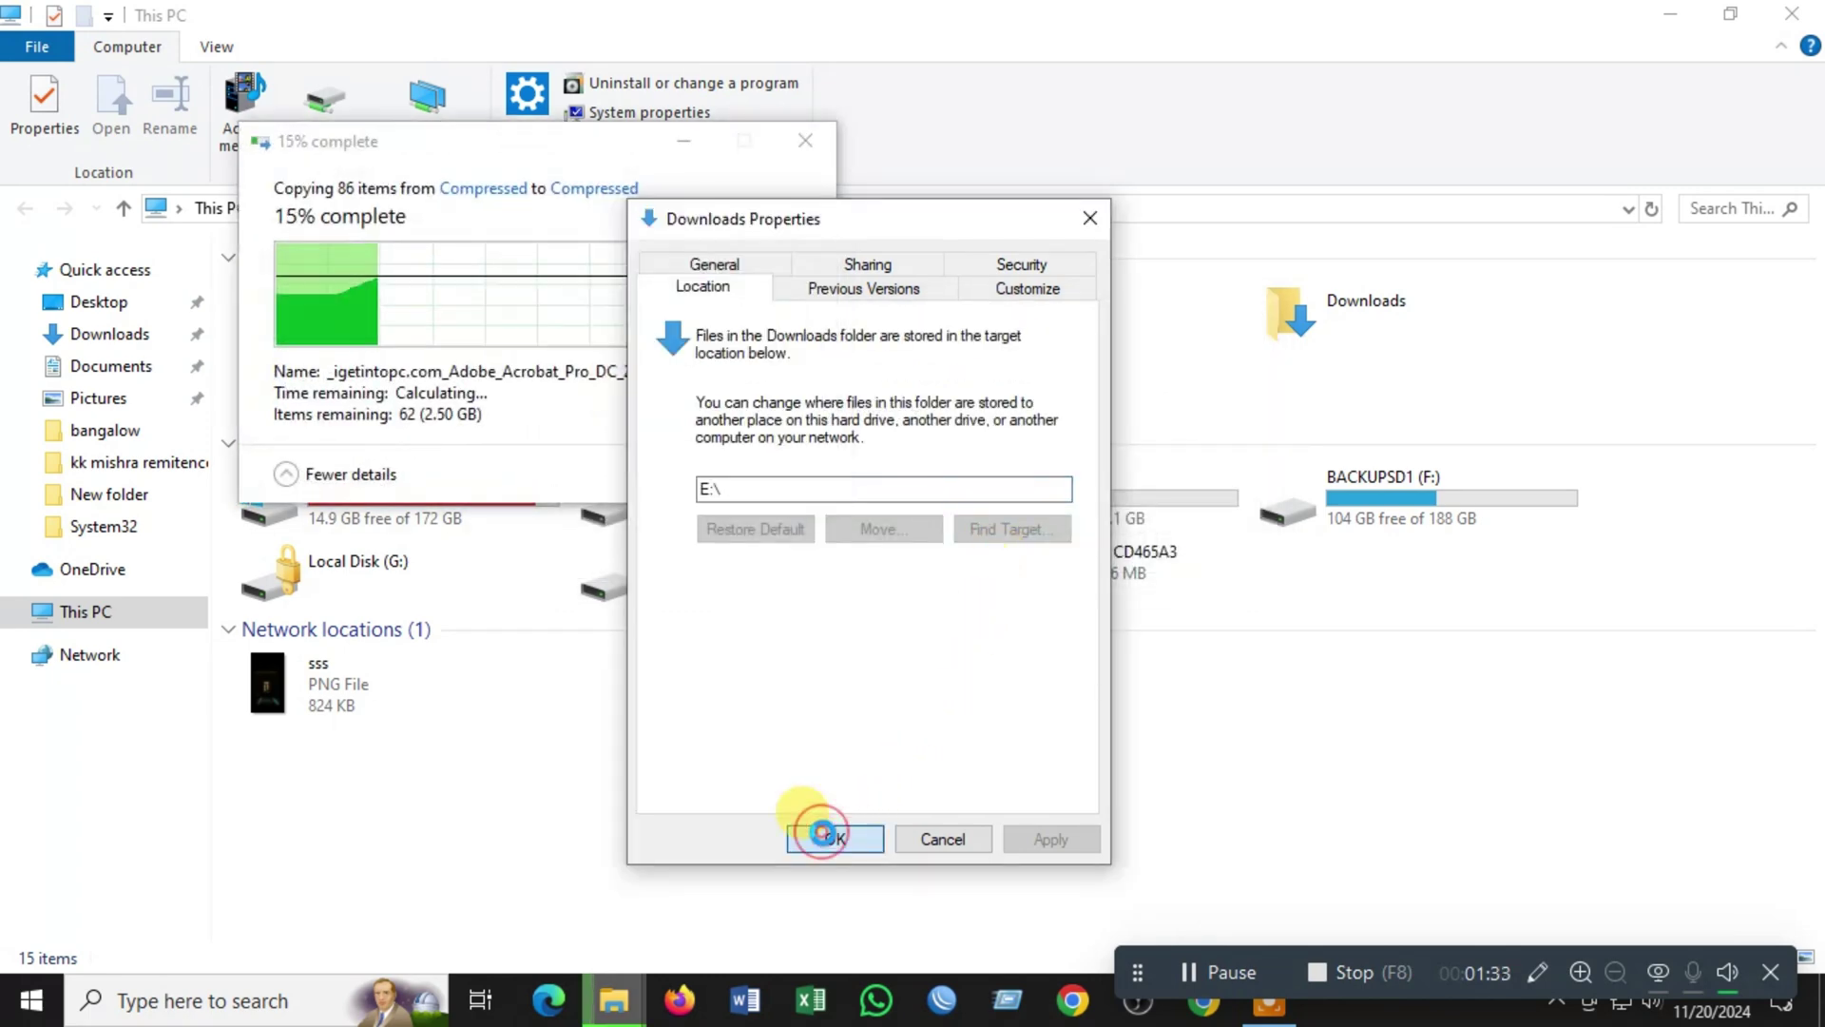
left_click(827, 838)
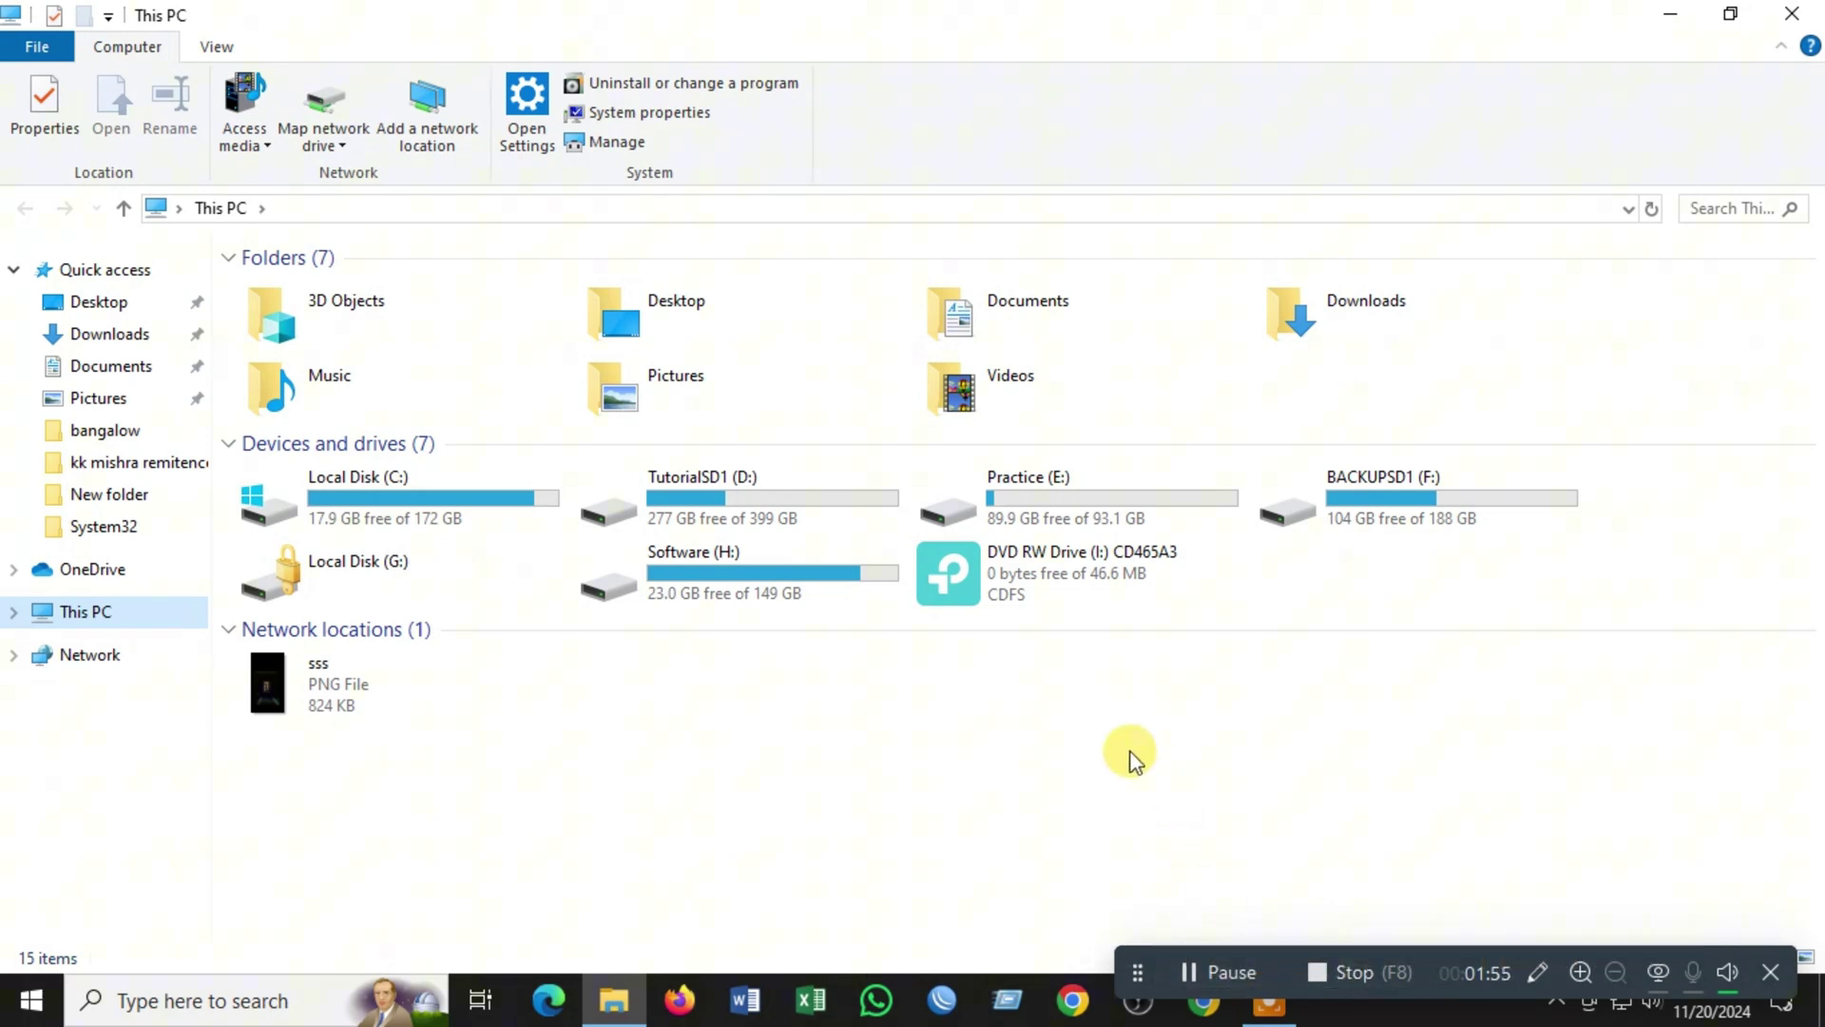
Start a Windows search for 'cmd' to reach Command Prompt.
left_click(203, 1000)
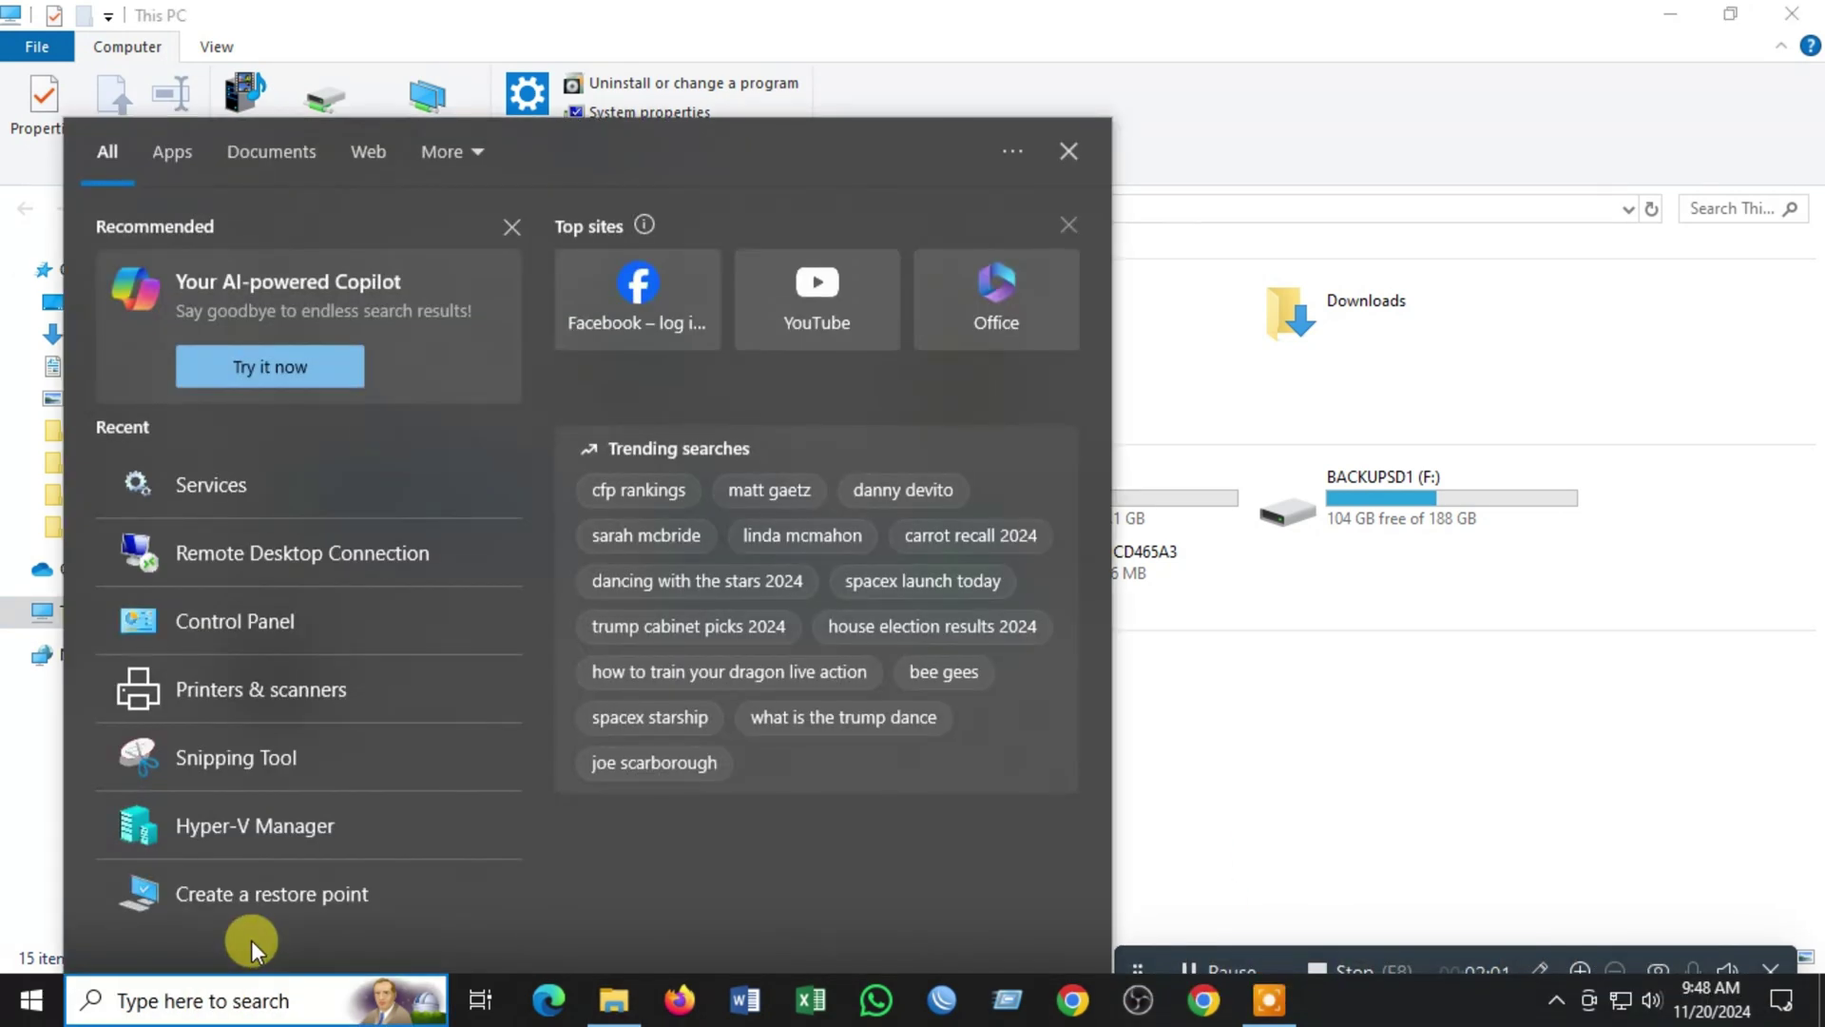
type("cm")
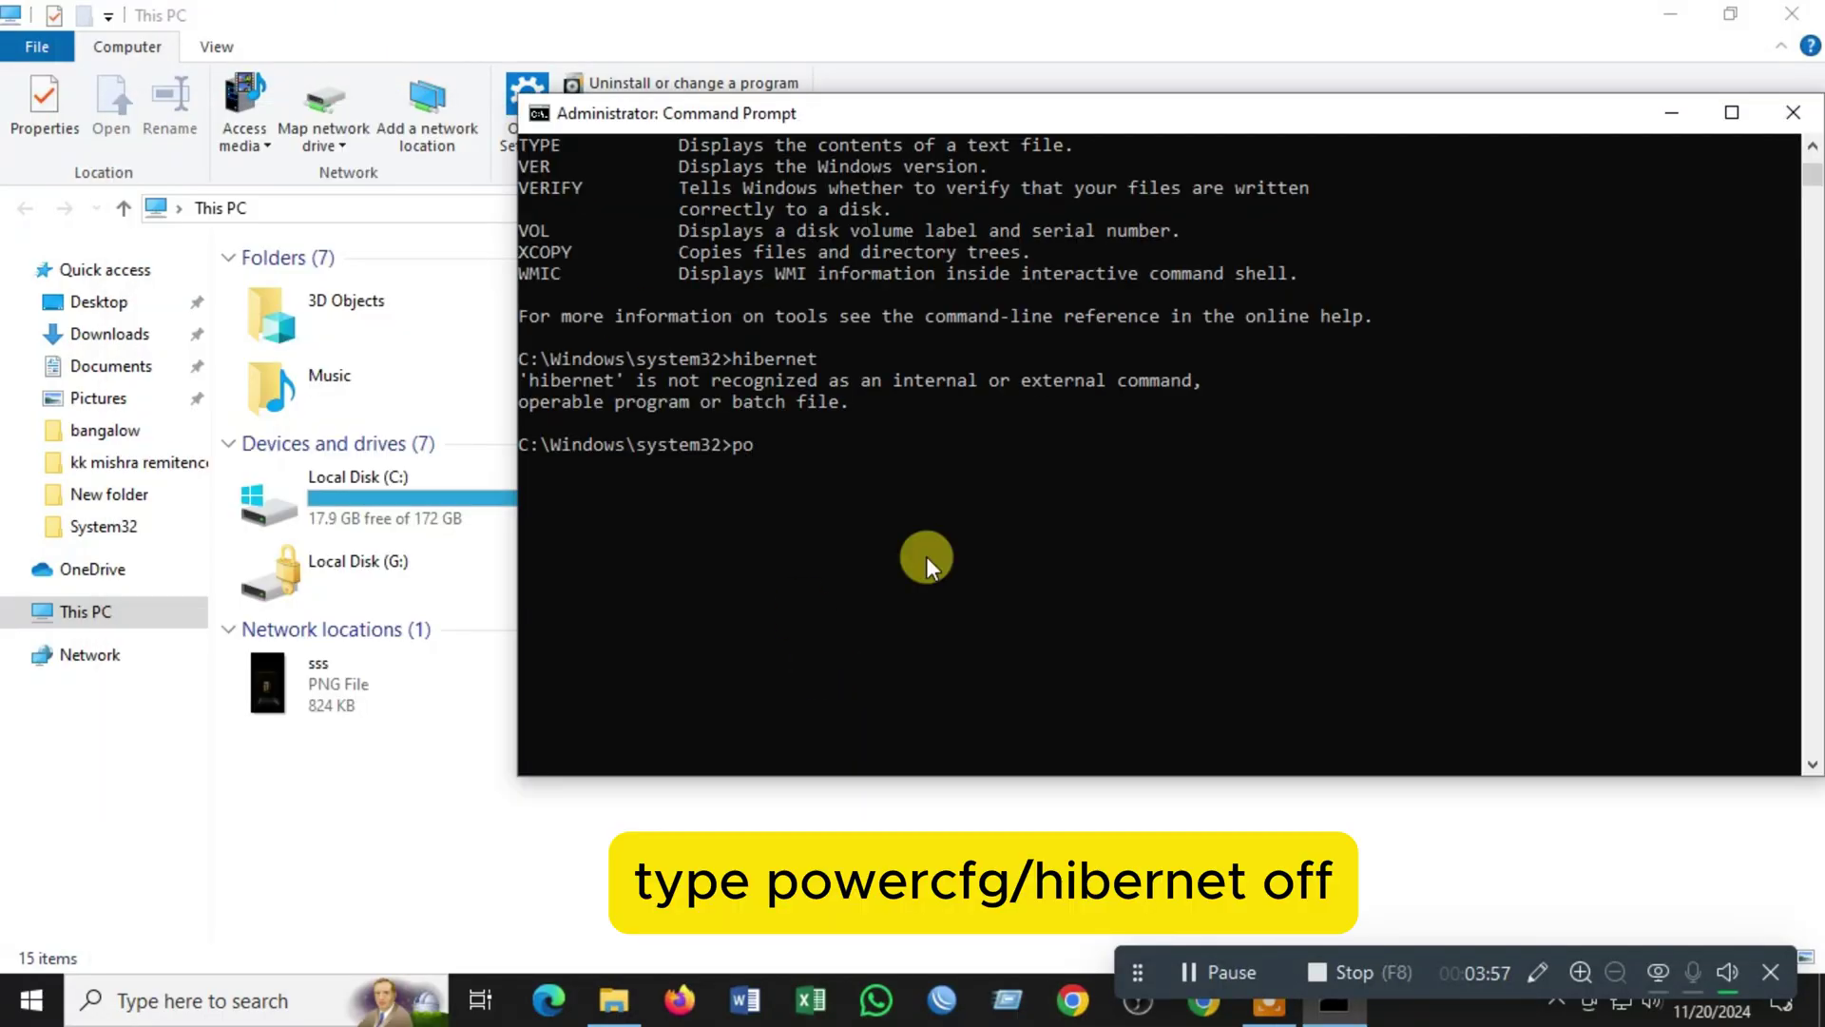
type("wer")
type("c")
type("fg")
type("/hibernet")
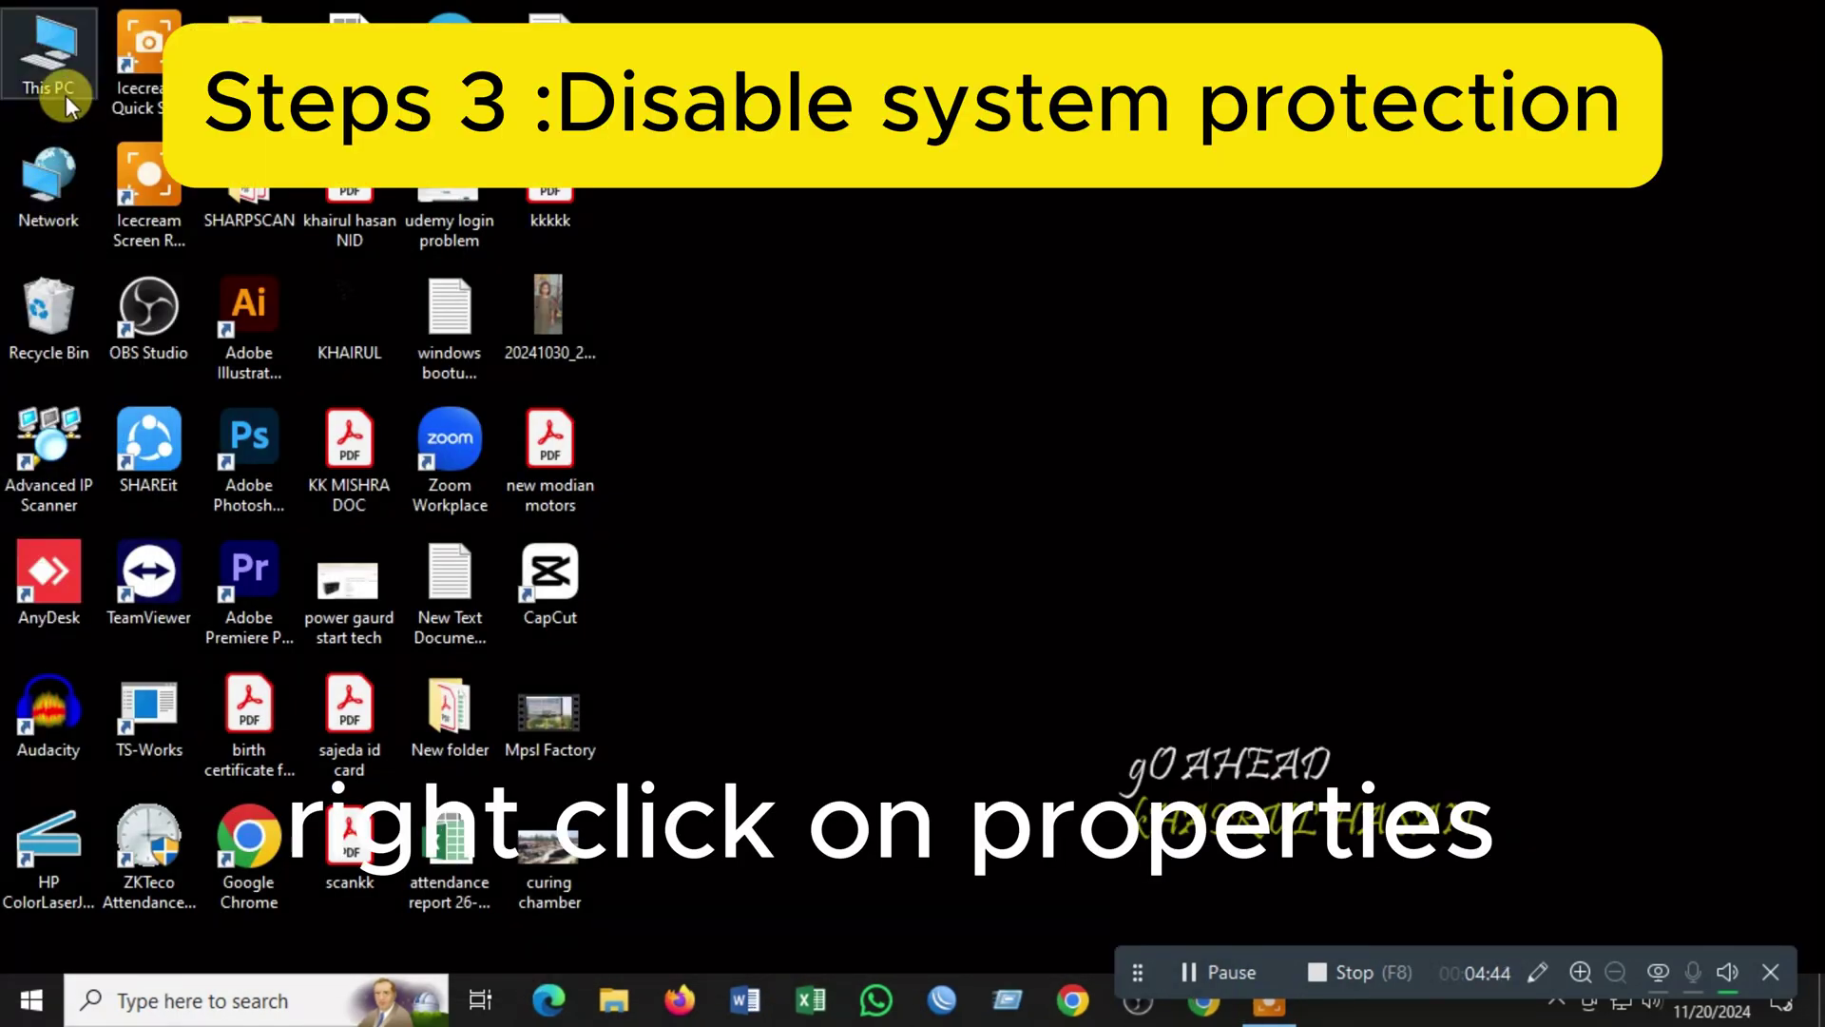
Go from This PC's About settings to System protection and configure the C: drive.
right_click(66, 96)
left_click(156, 367)
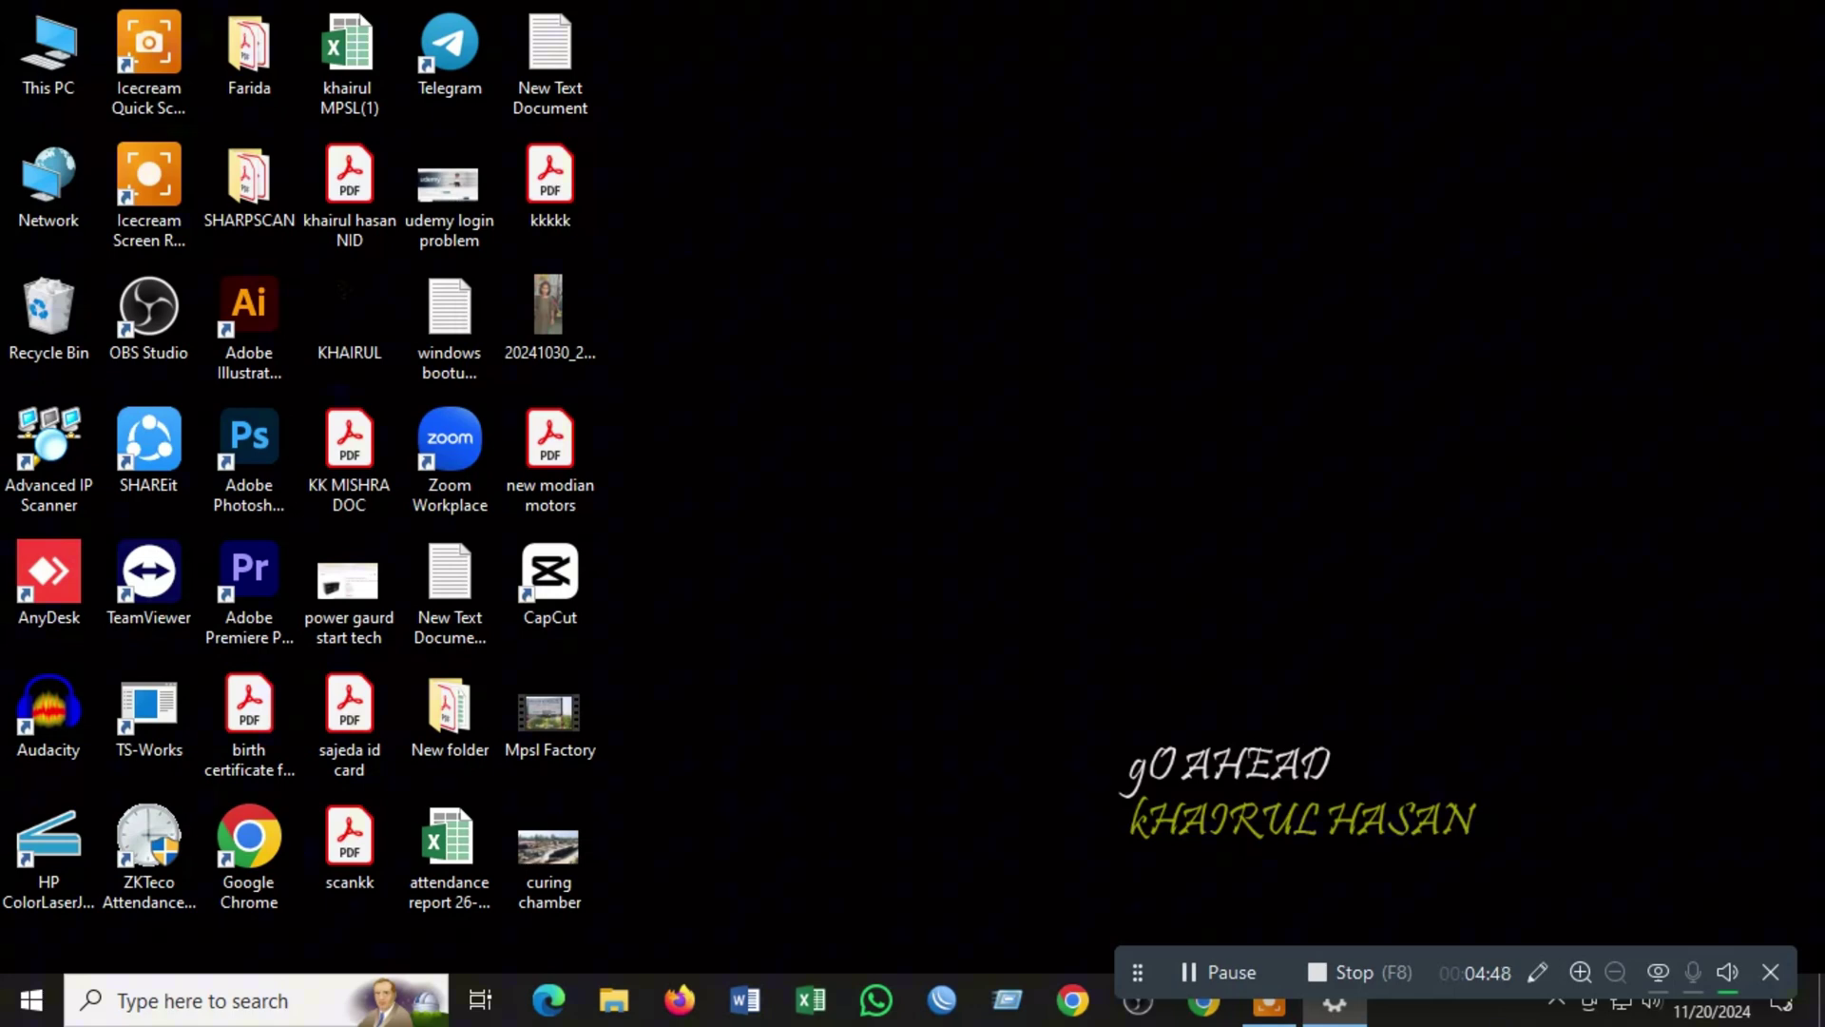
left_click_drag(1640, 43, 1273, 43)
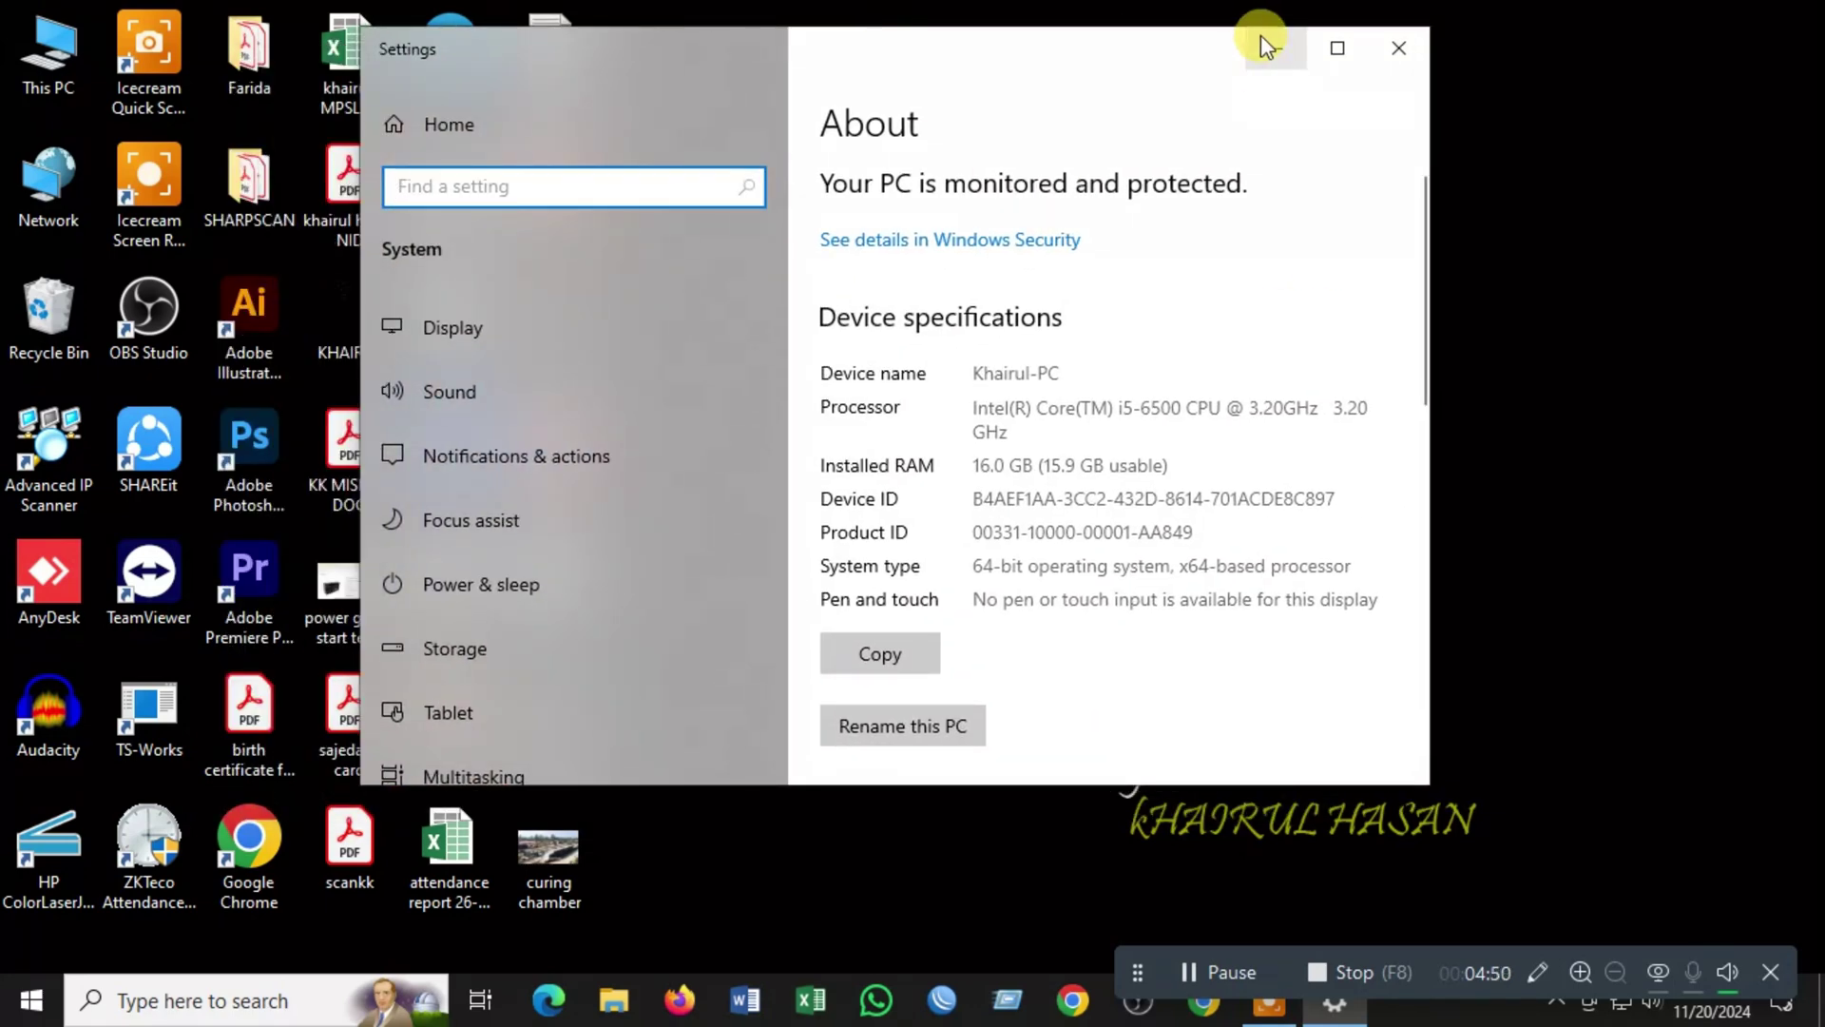
left_click(1338, 48)
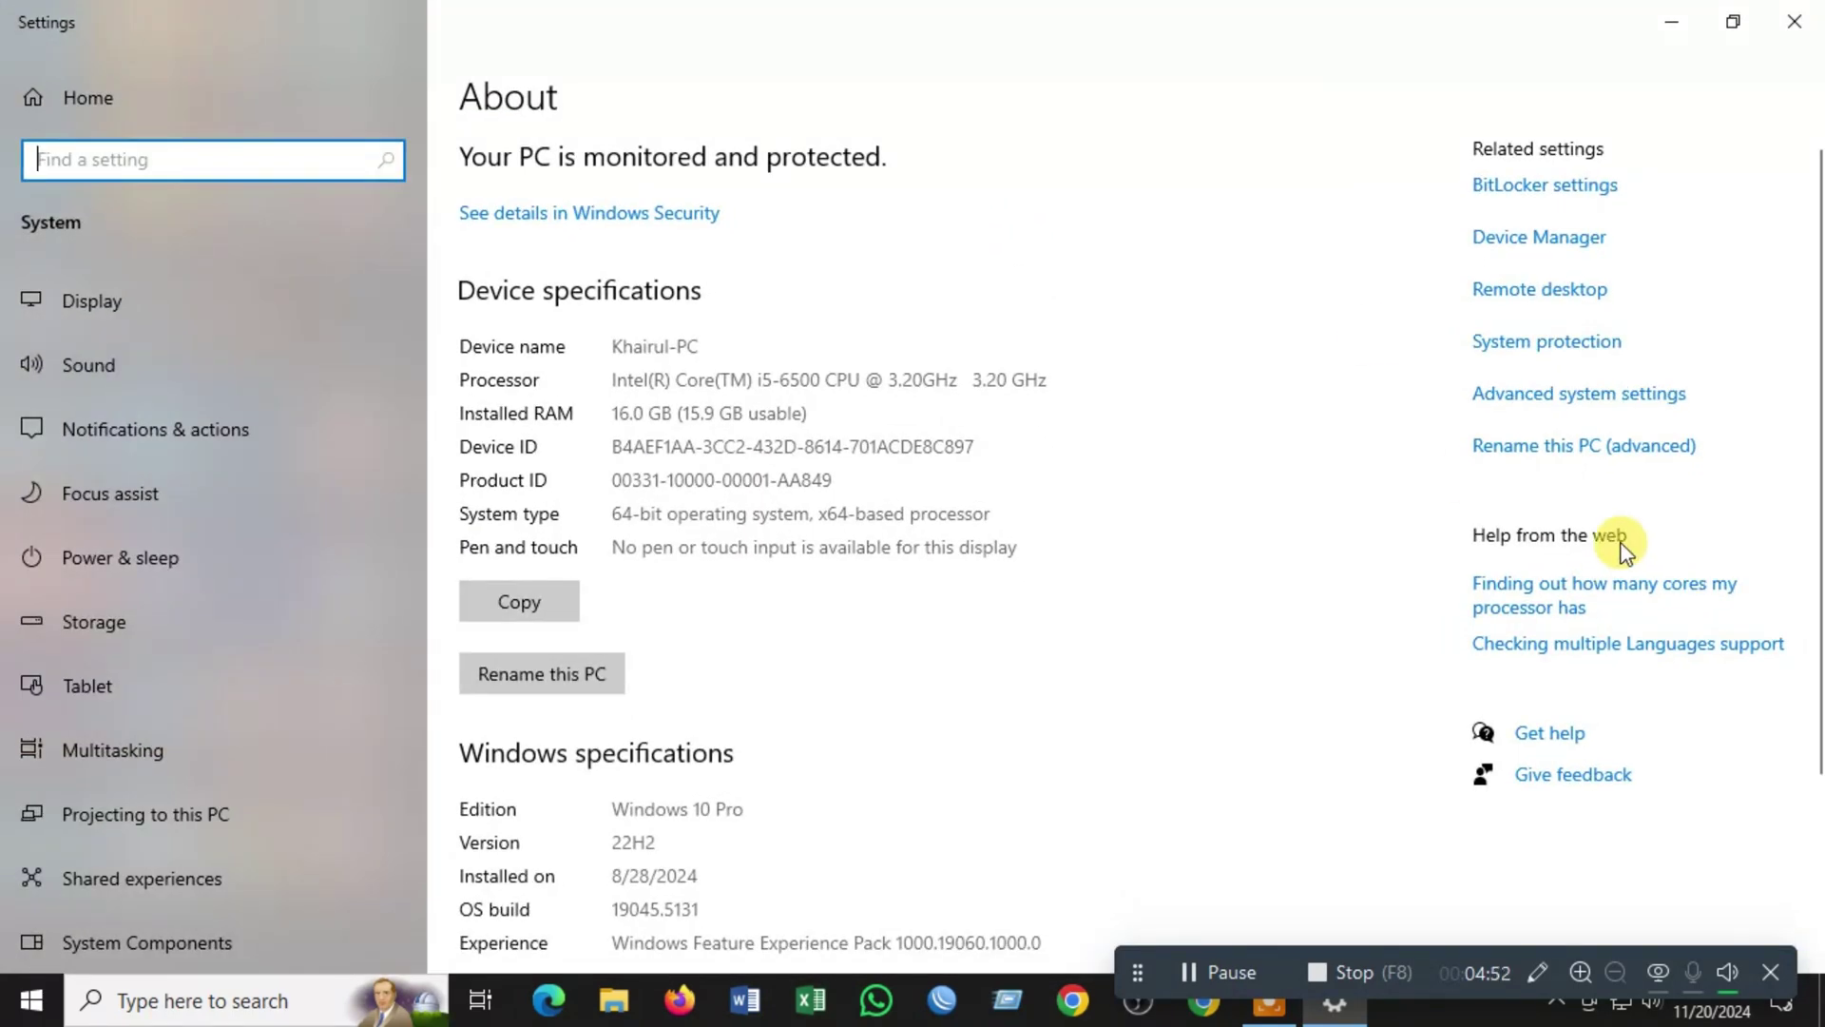
left_click(1590, 341)
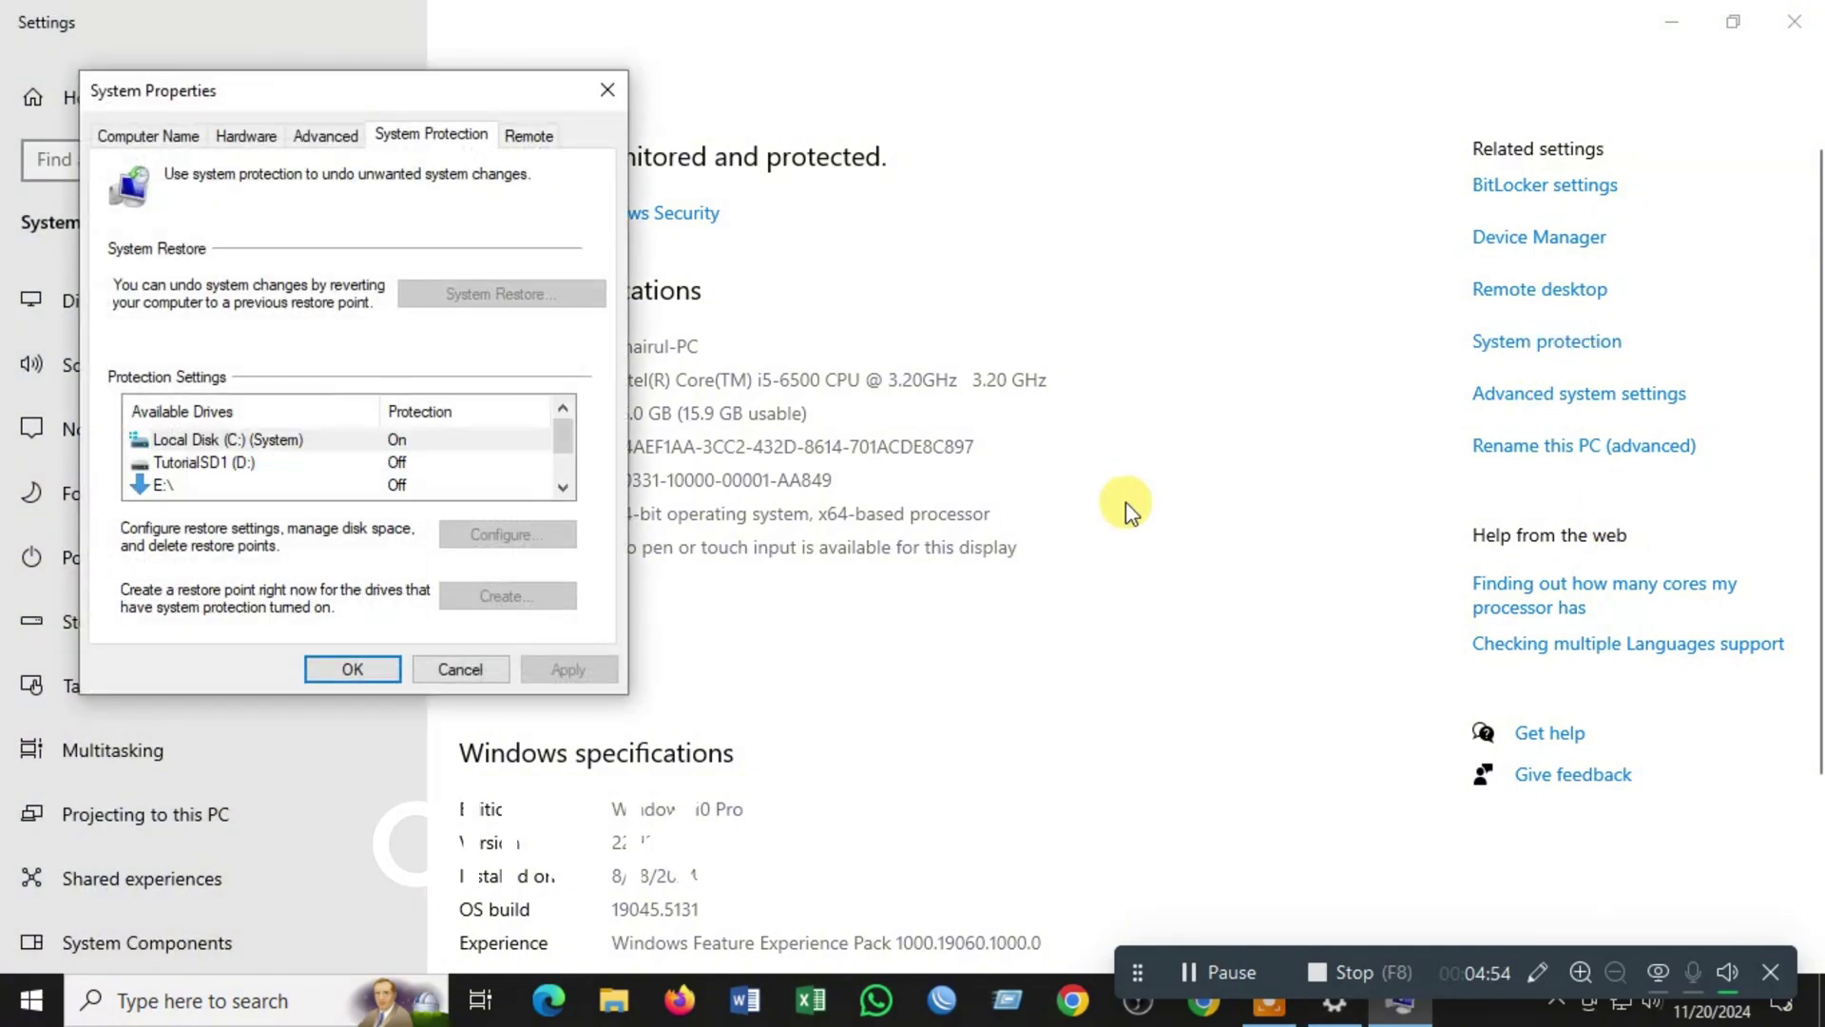
left_click_drag(186, 89, 675, 68)
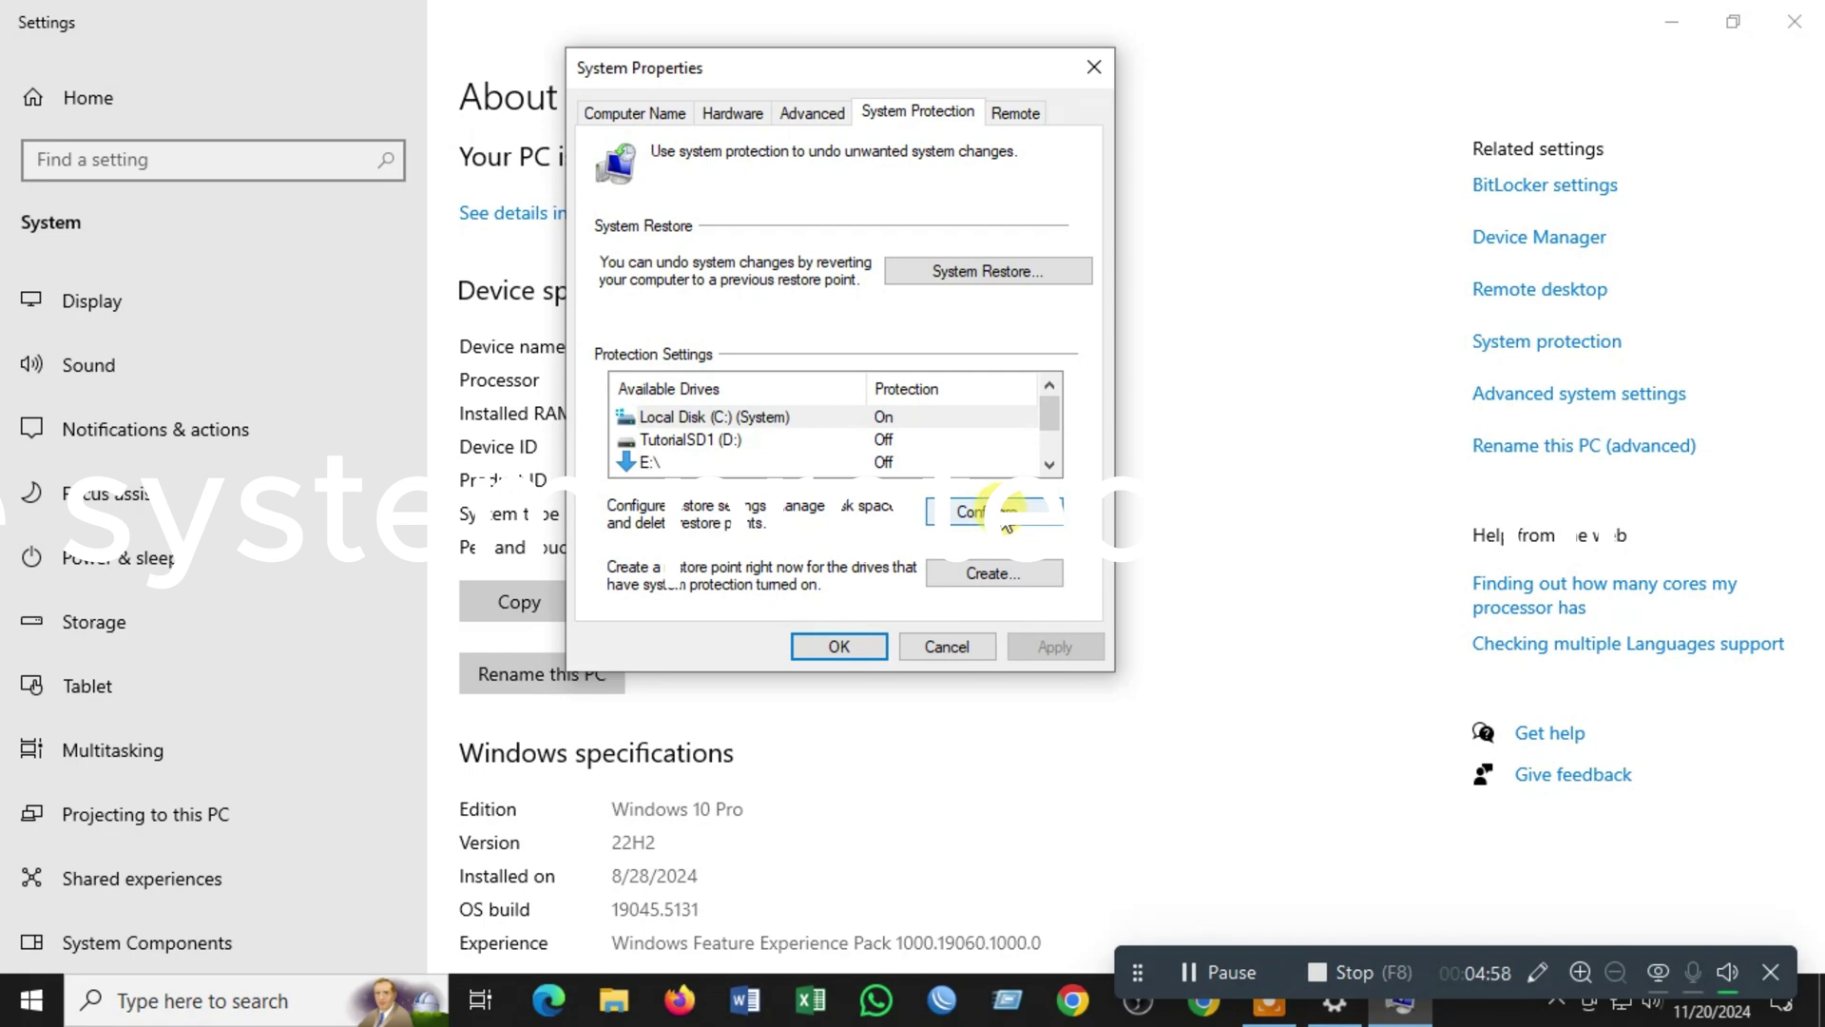
left_click(1008, 513)
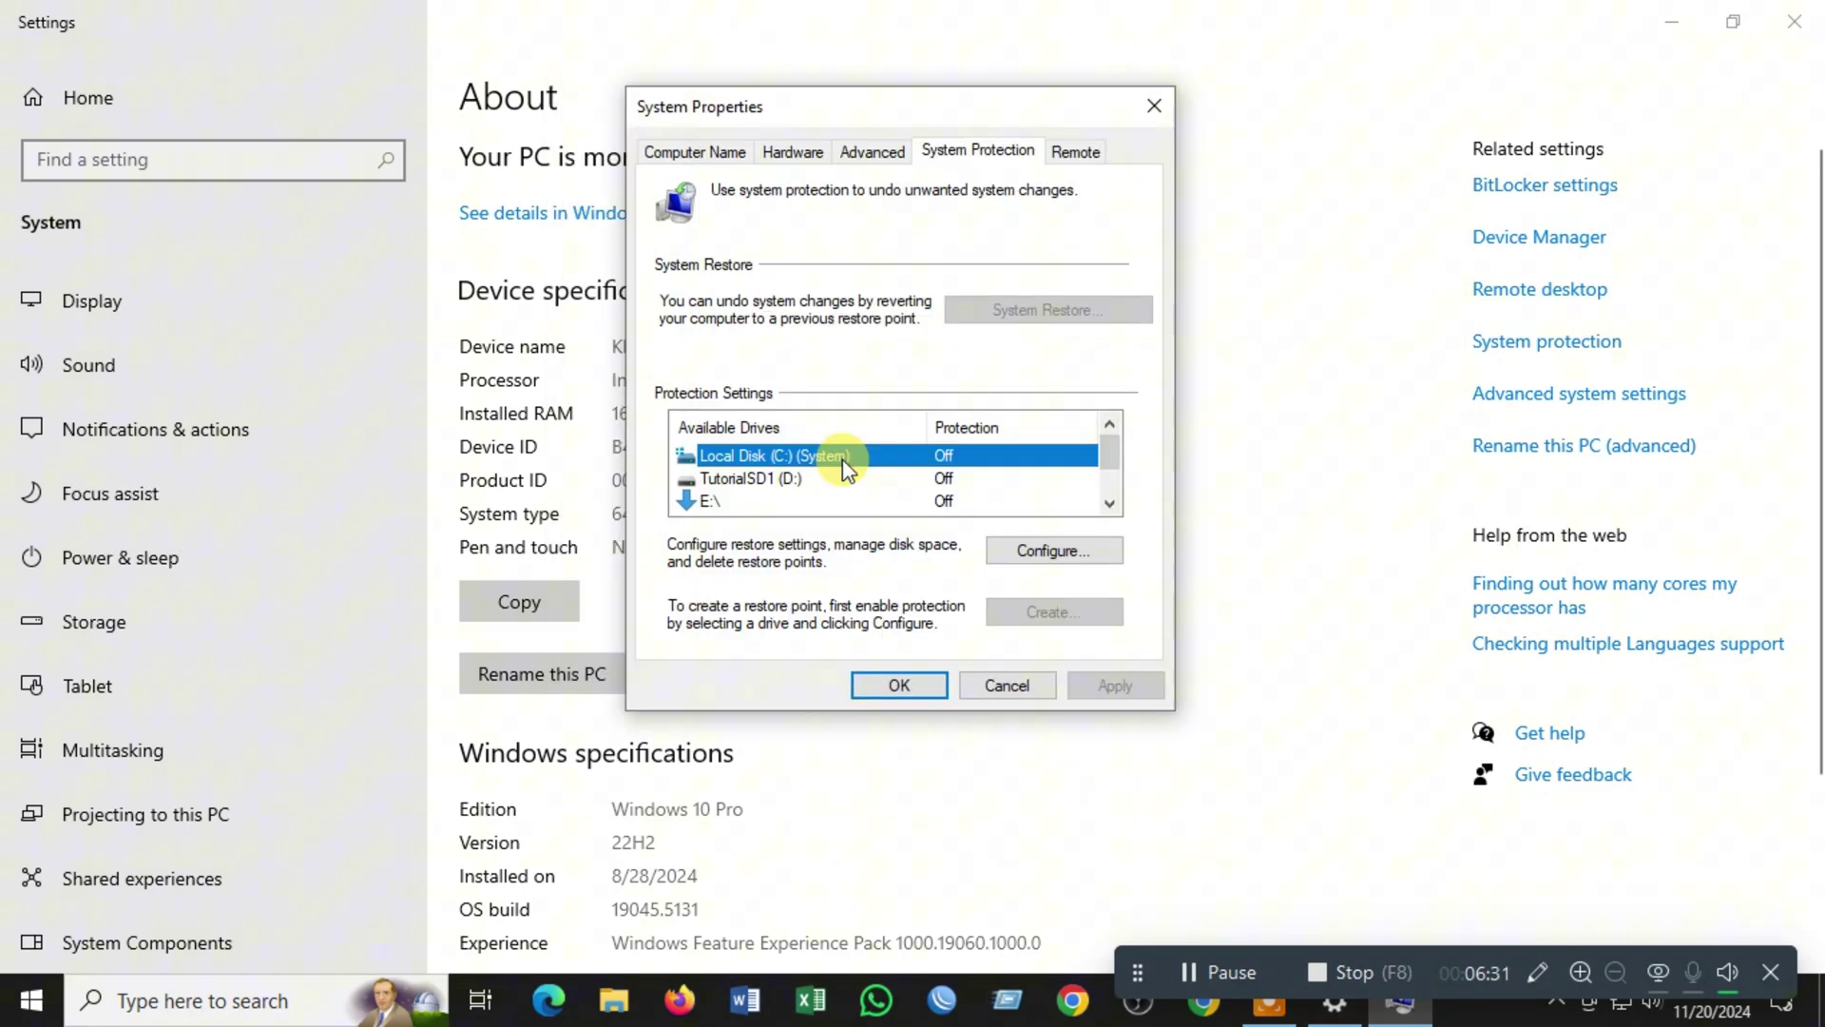
Disable system protection on C:, delete all its restore points, and close System Properties.
left_click(1061, 556)
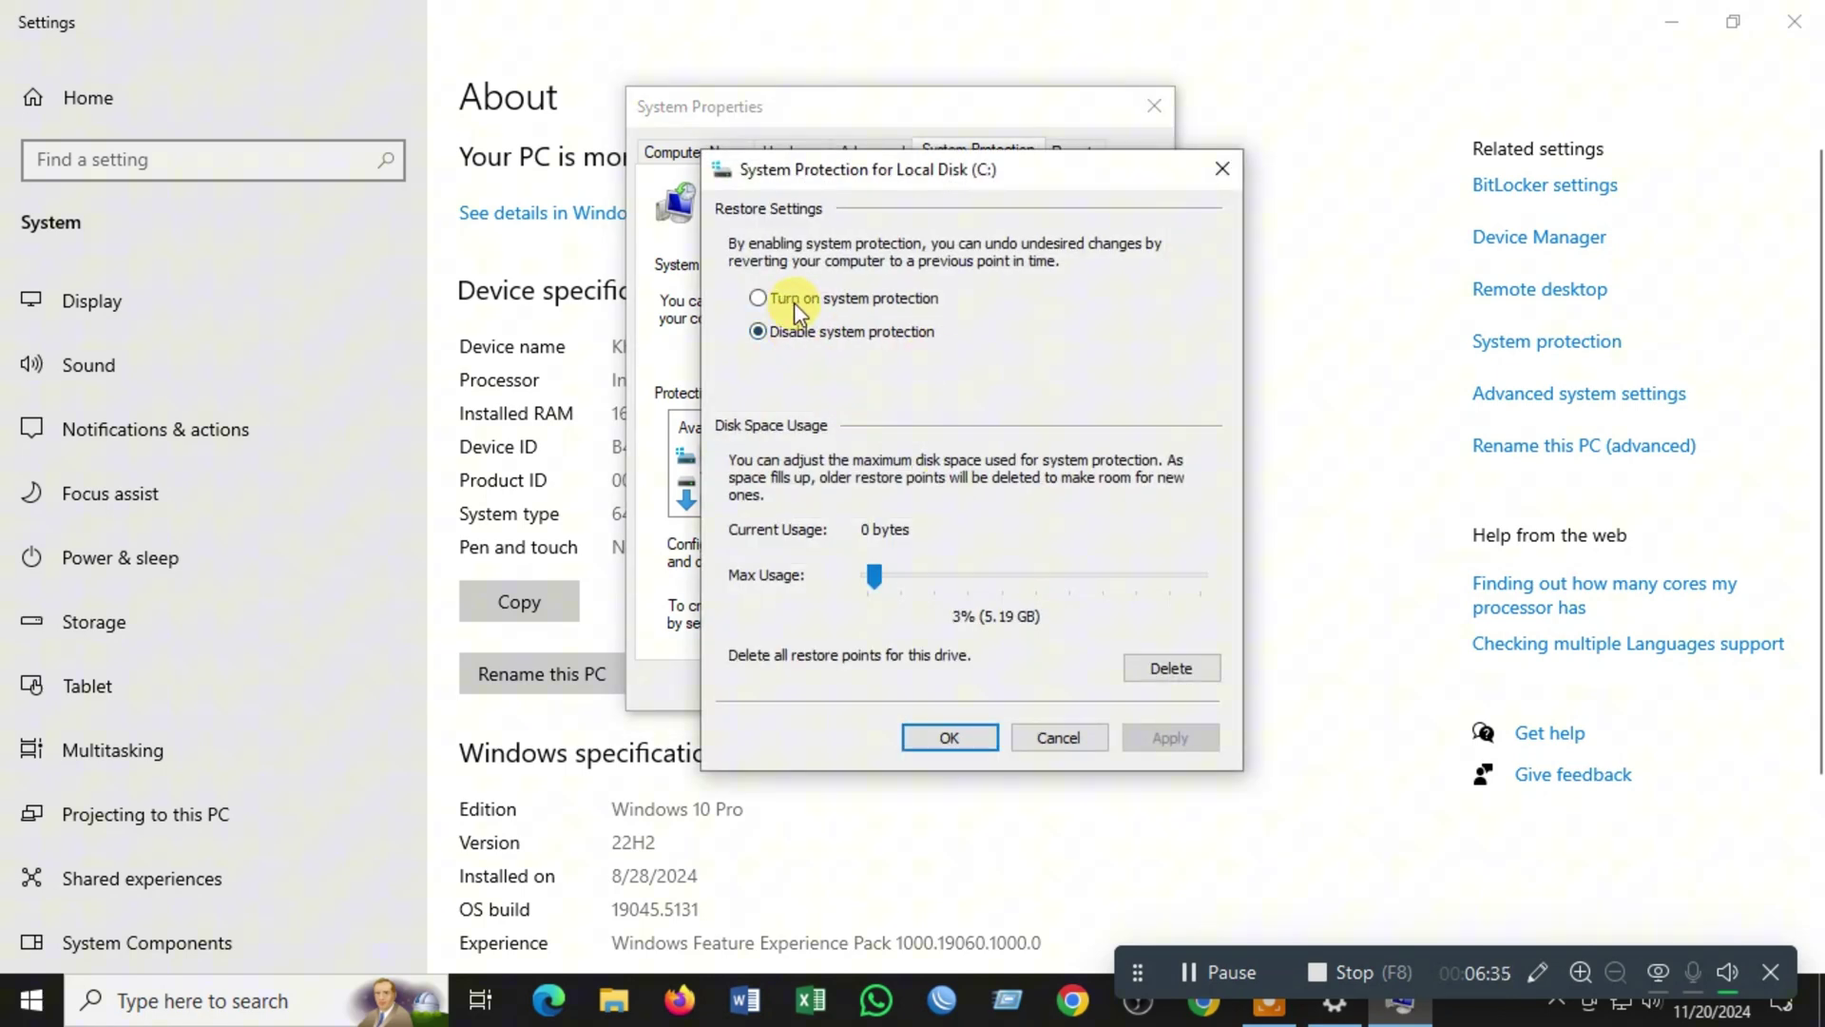
left_click(787, 338)
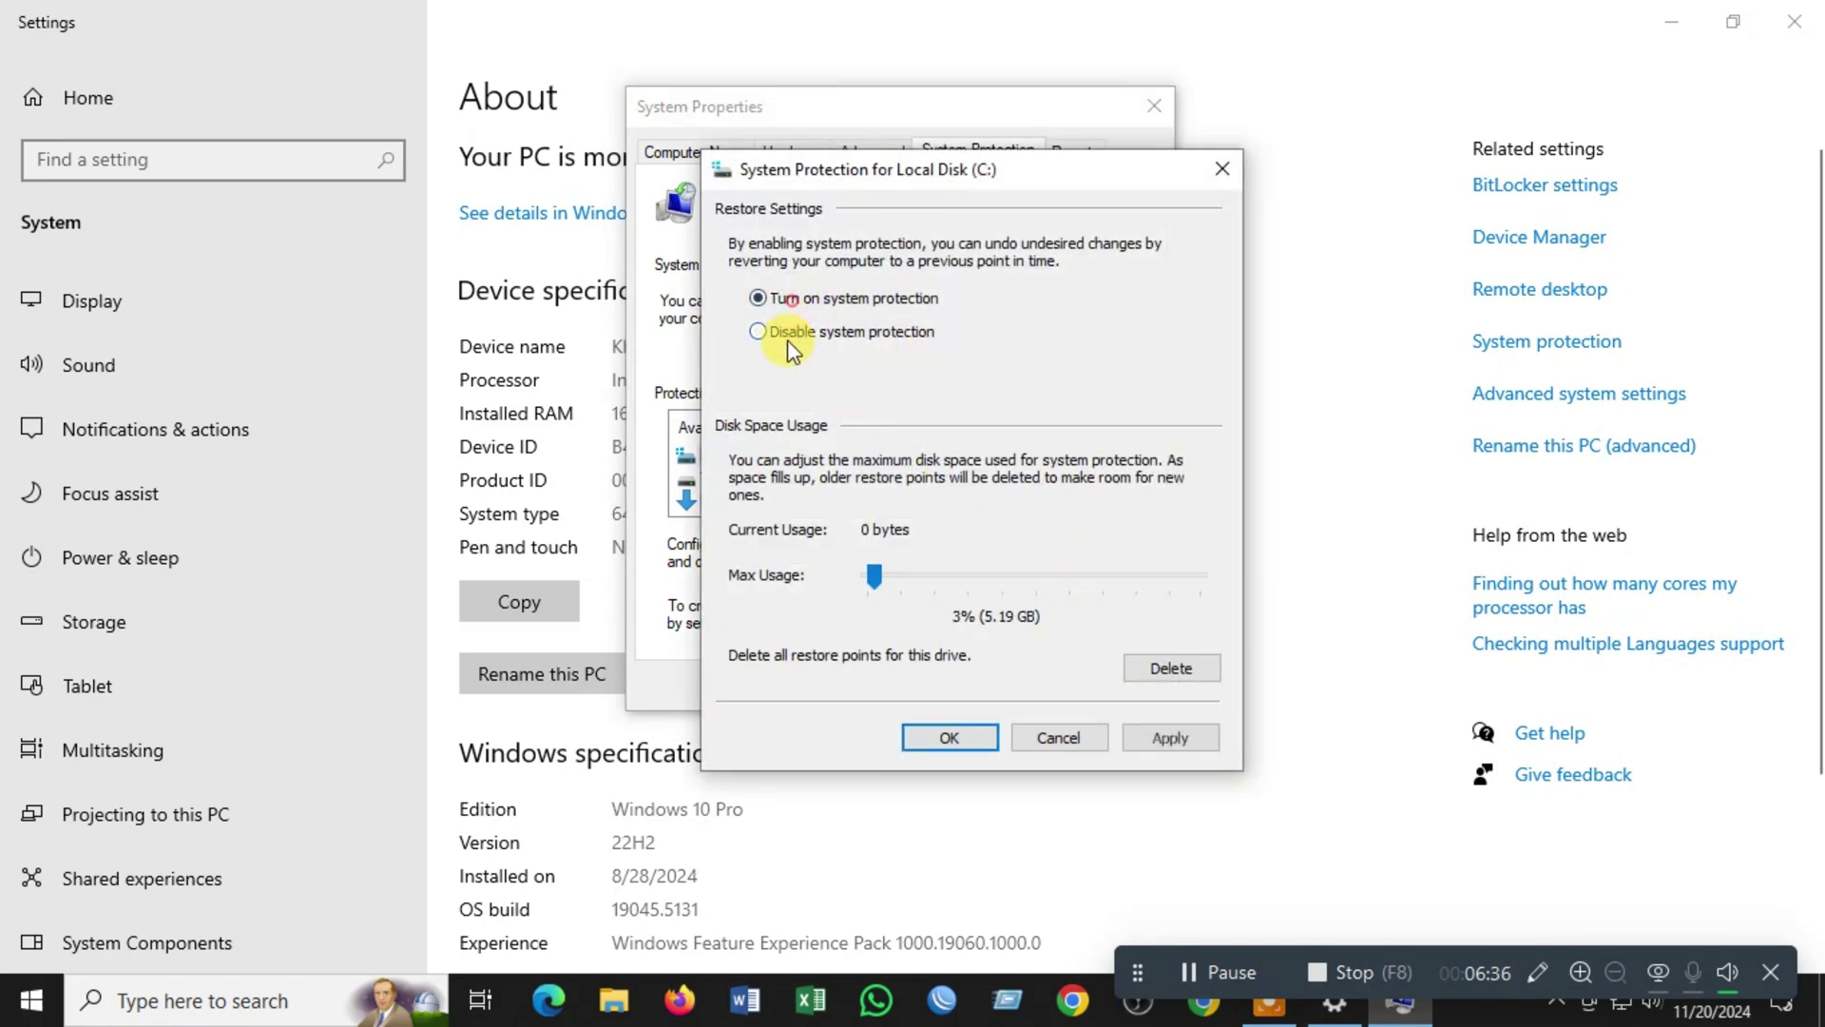
left_click(1171, 669)
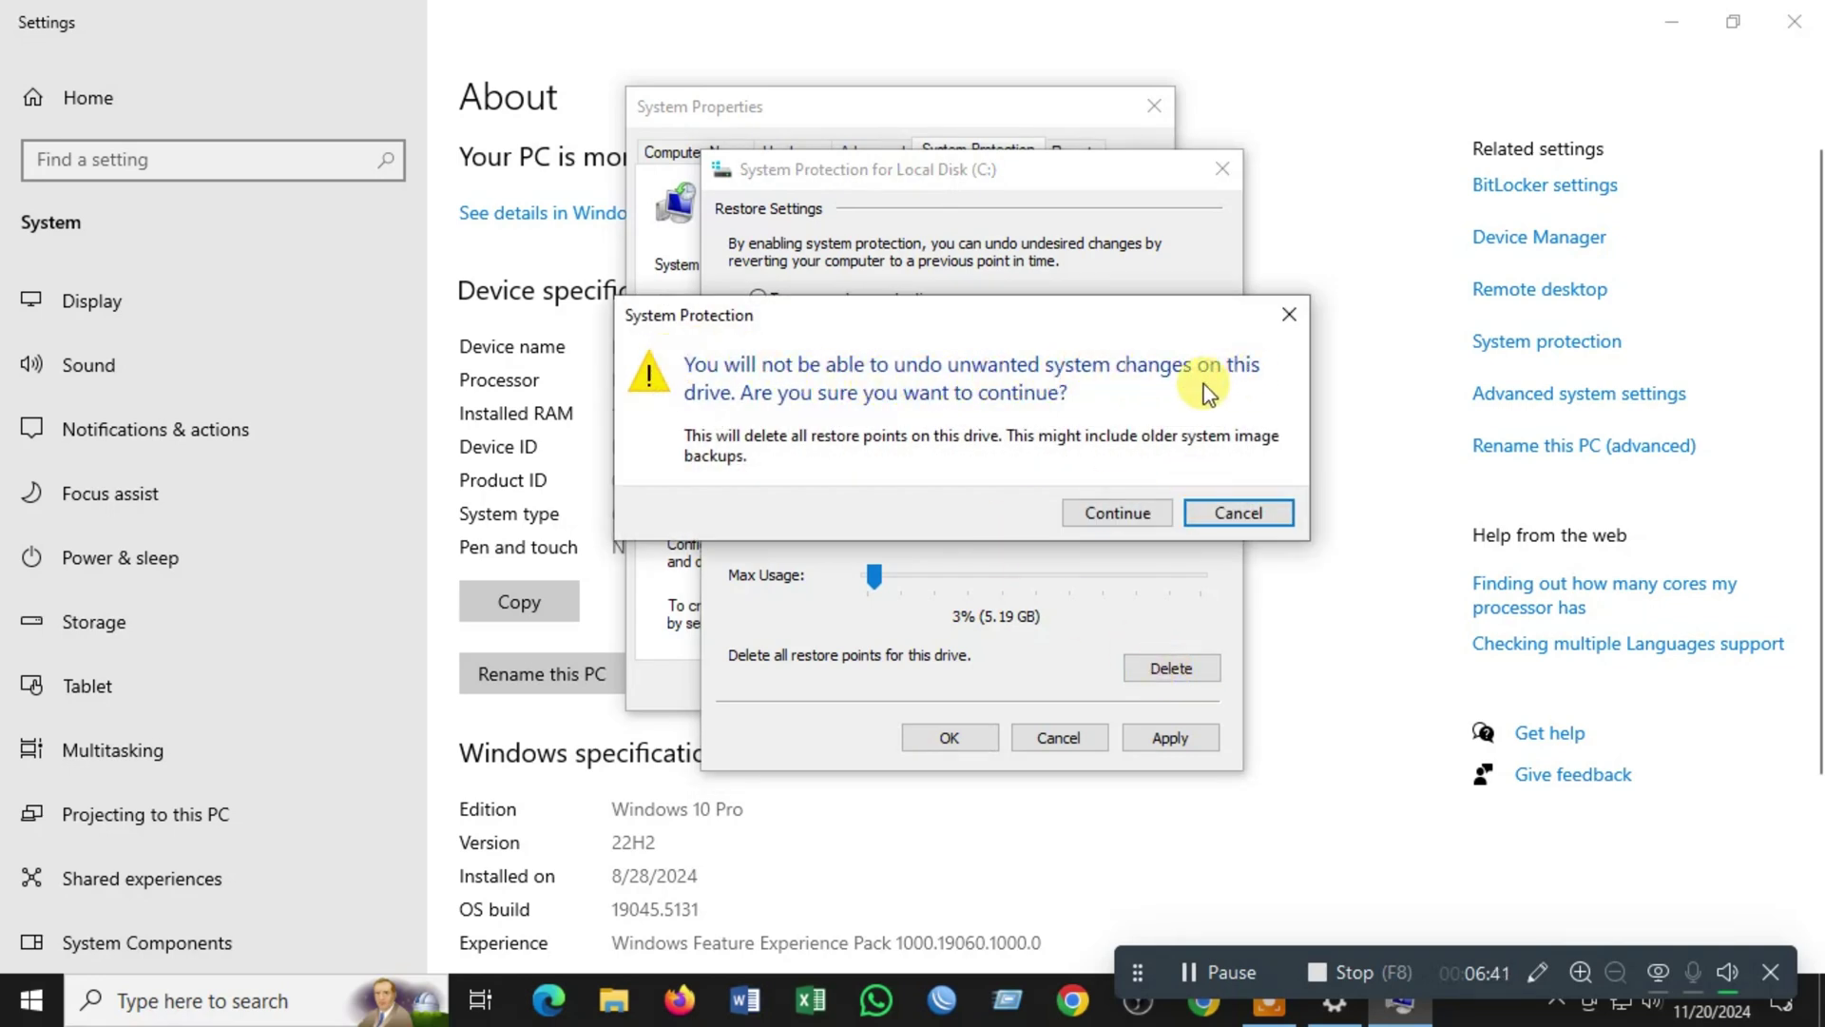
left_click(1115, 513)
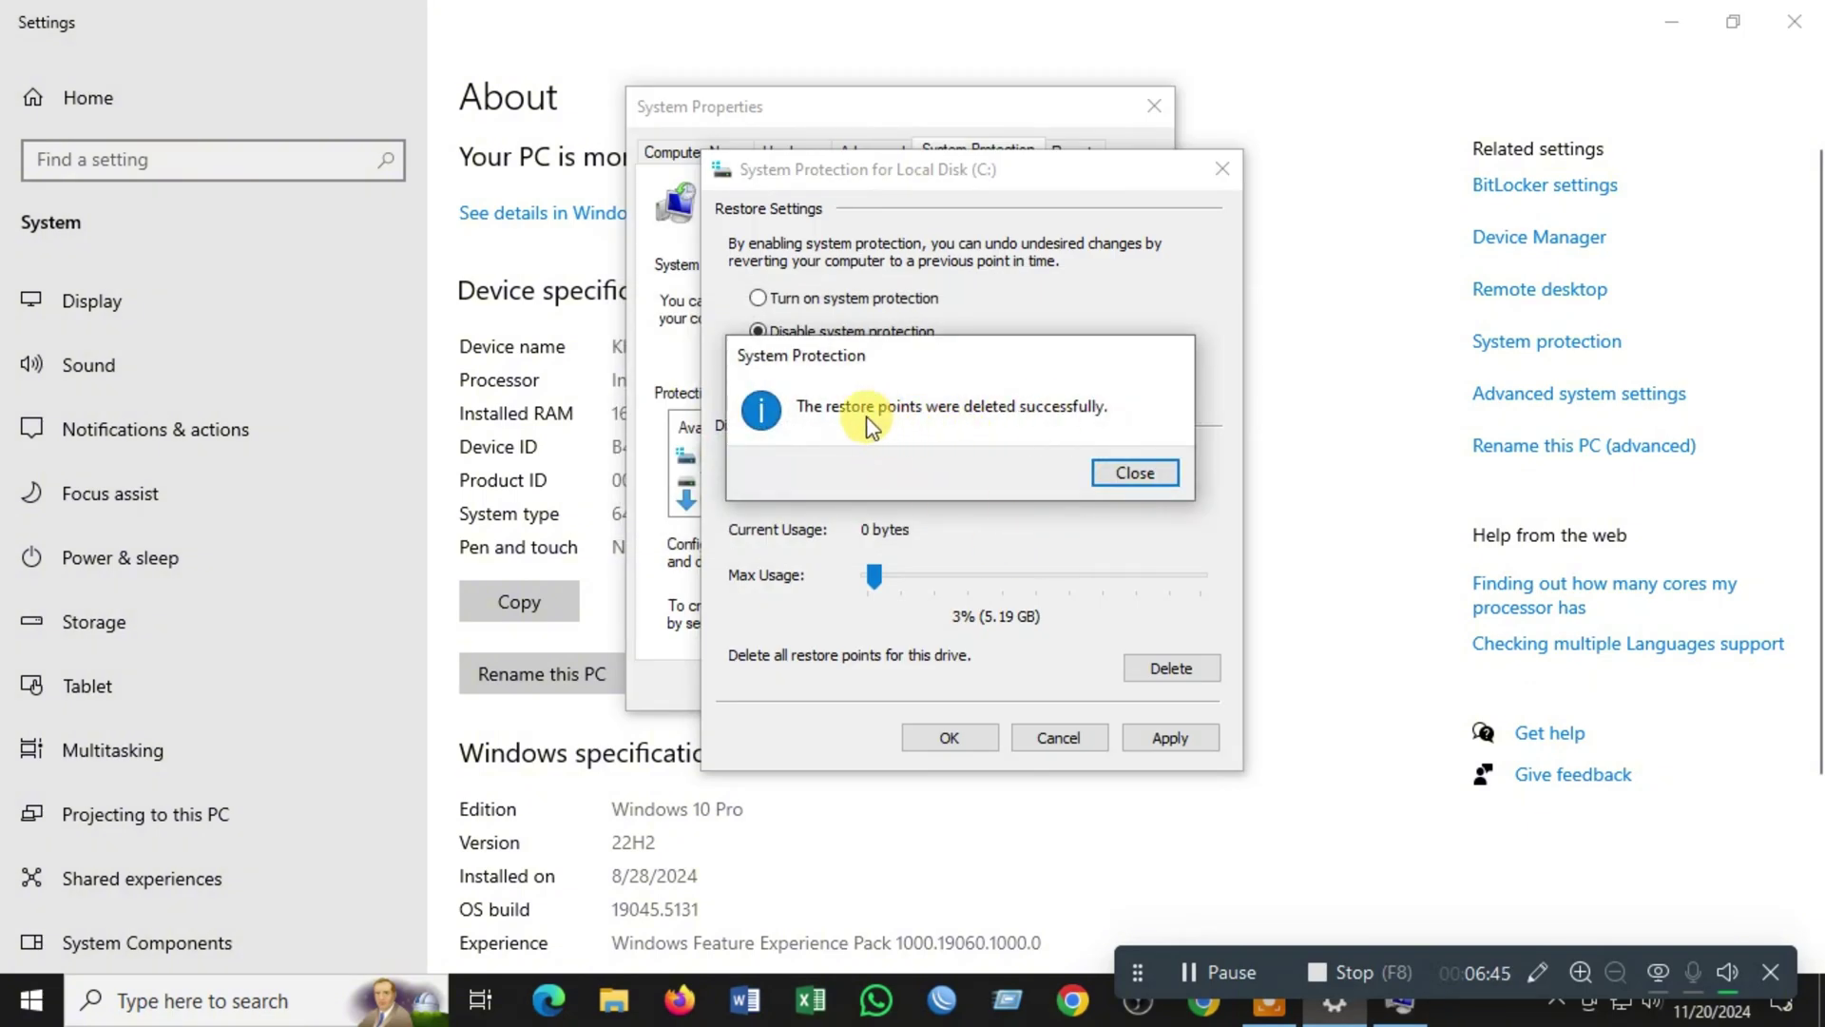
left_click(1134, 474)
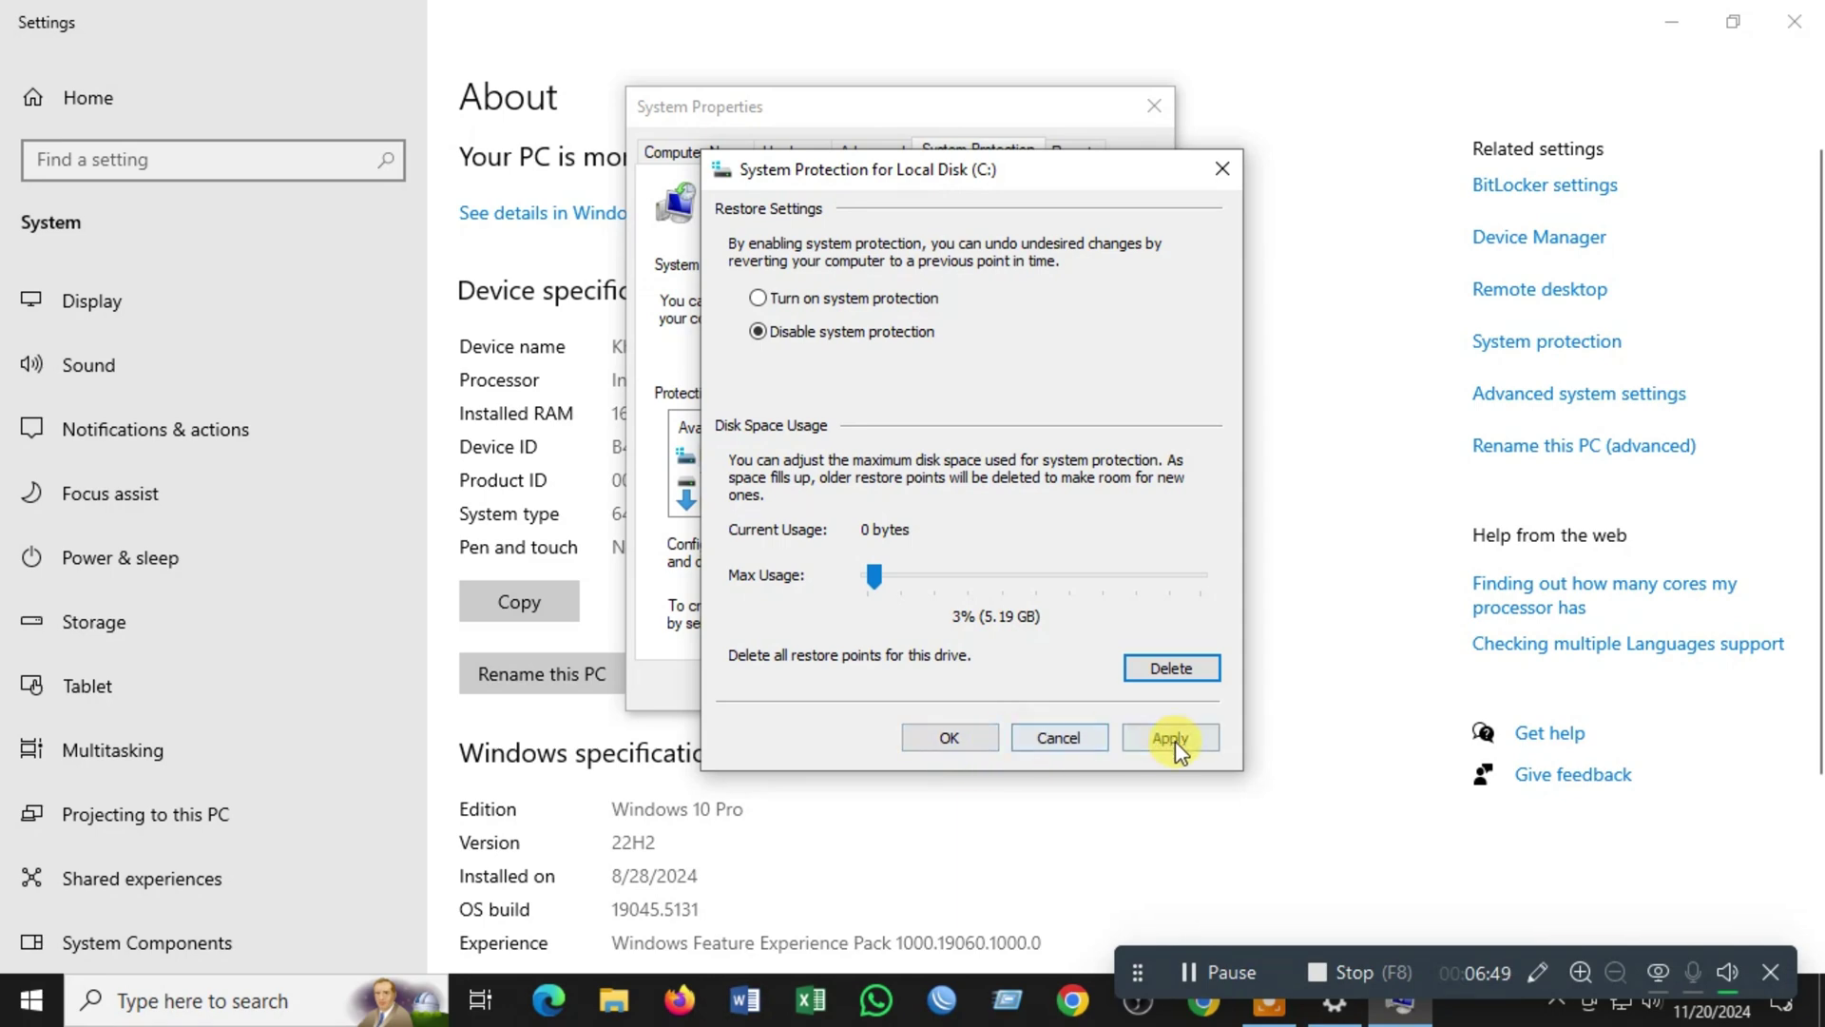
left_click(951, 738)
left_click(900, 686)
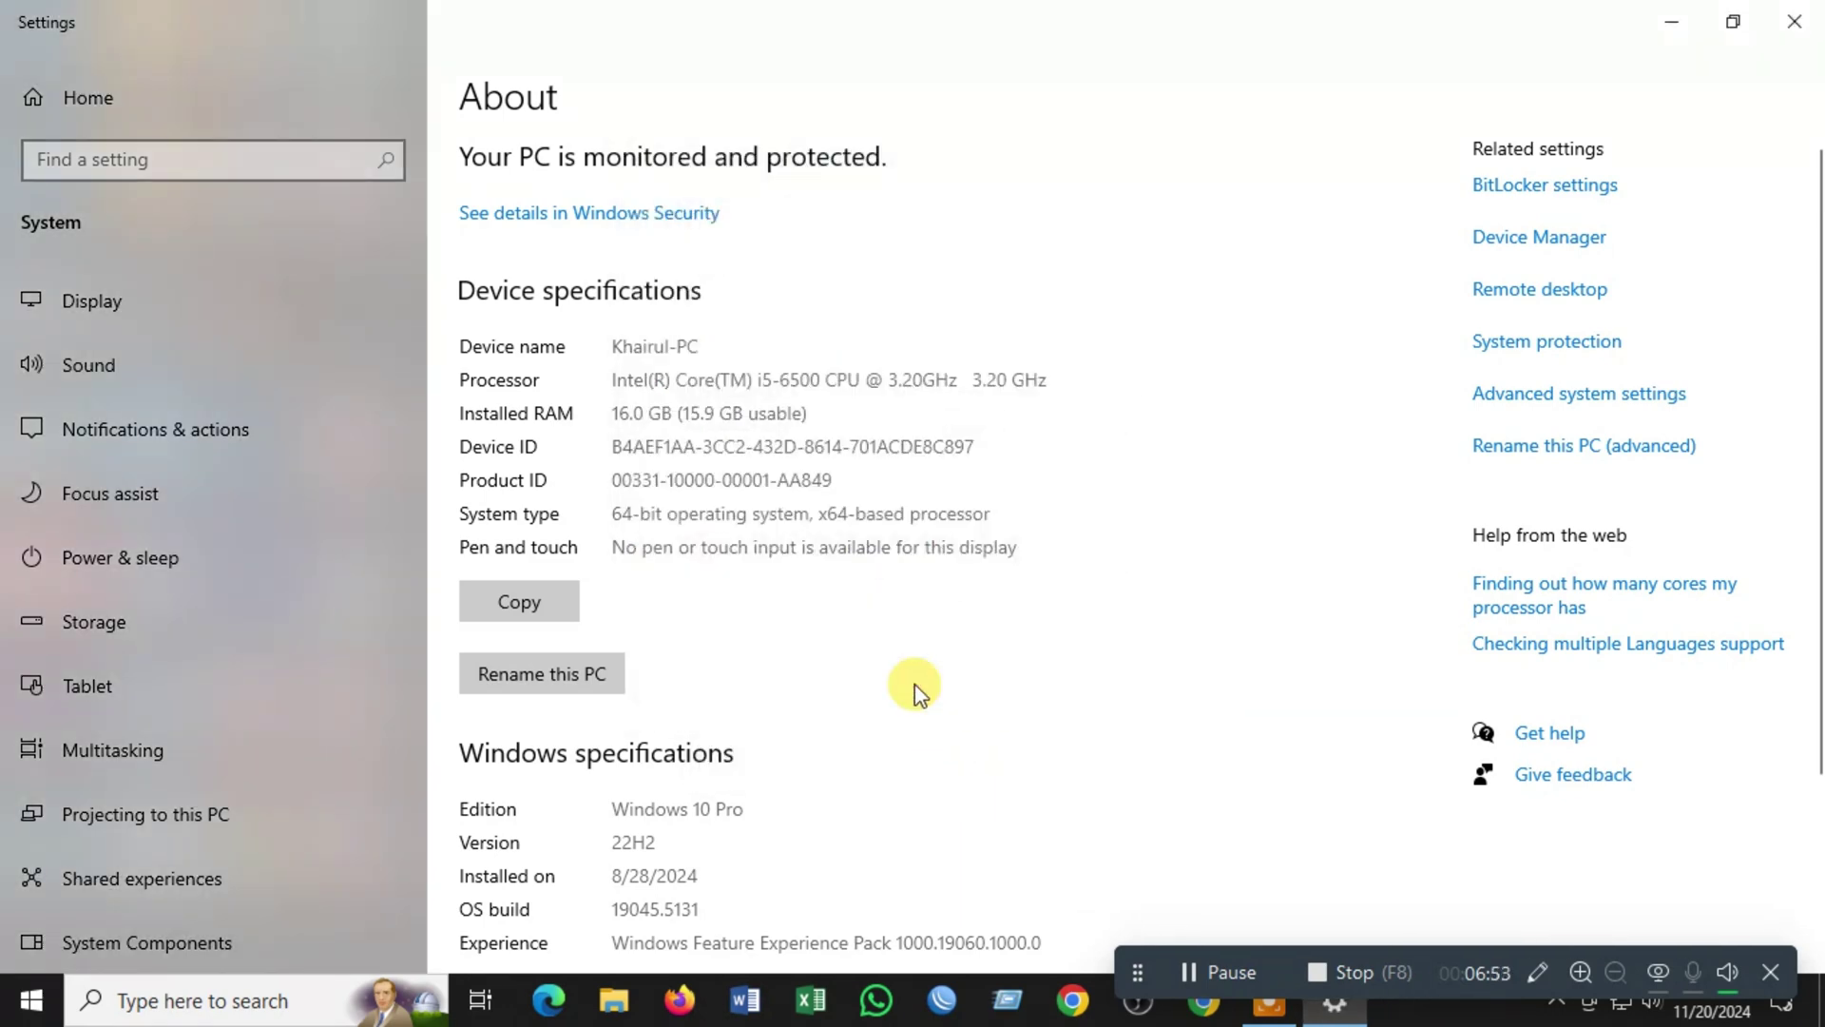
Close Settings, browse to C:\Windows\SoftwareDistribution, and delete its Download folder.
left_click(1803, 36)
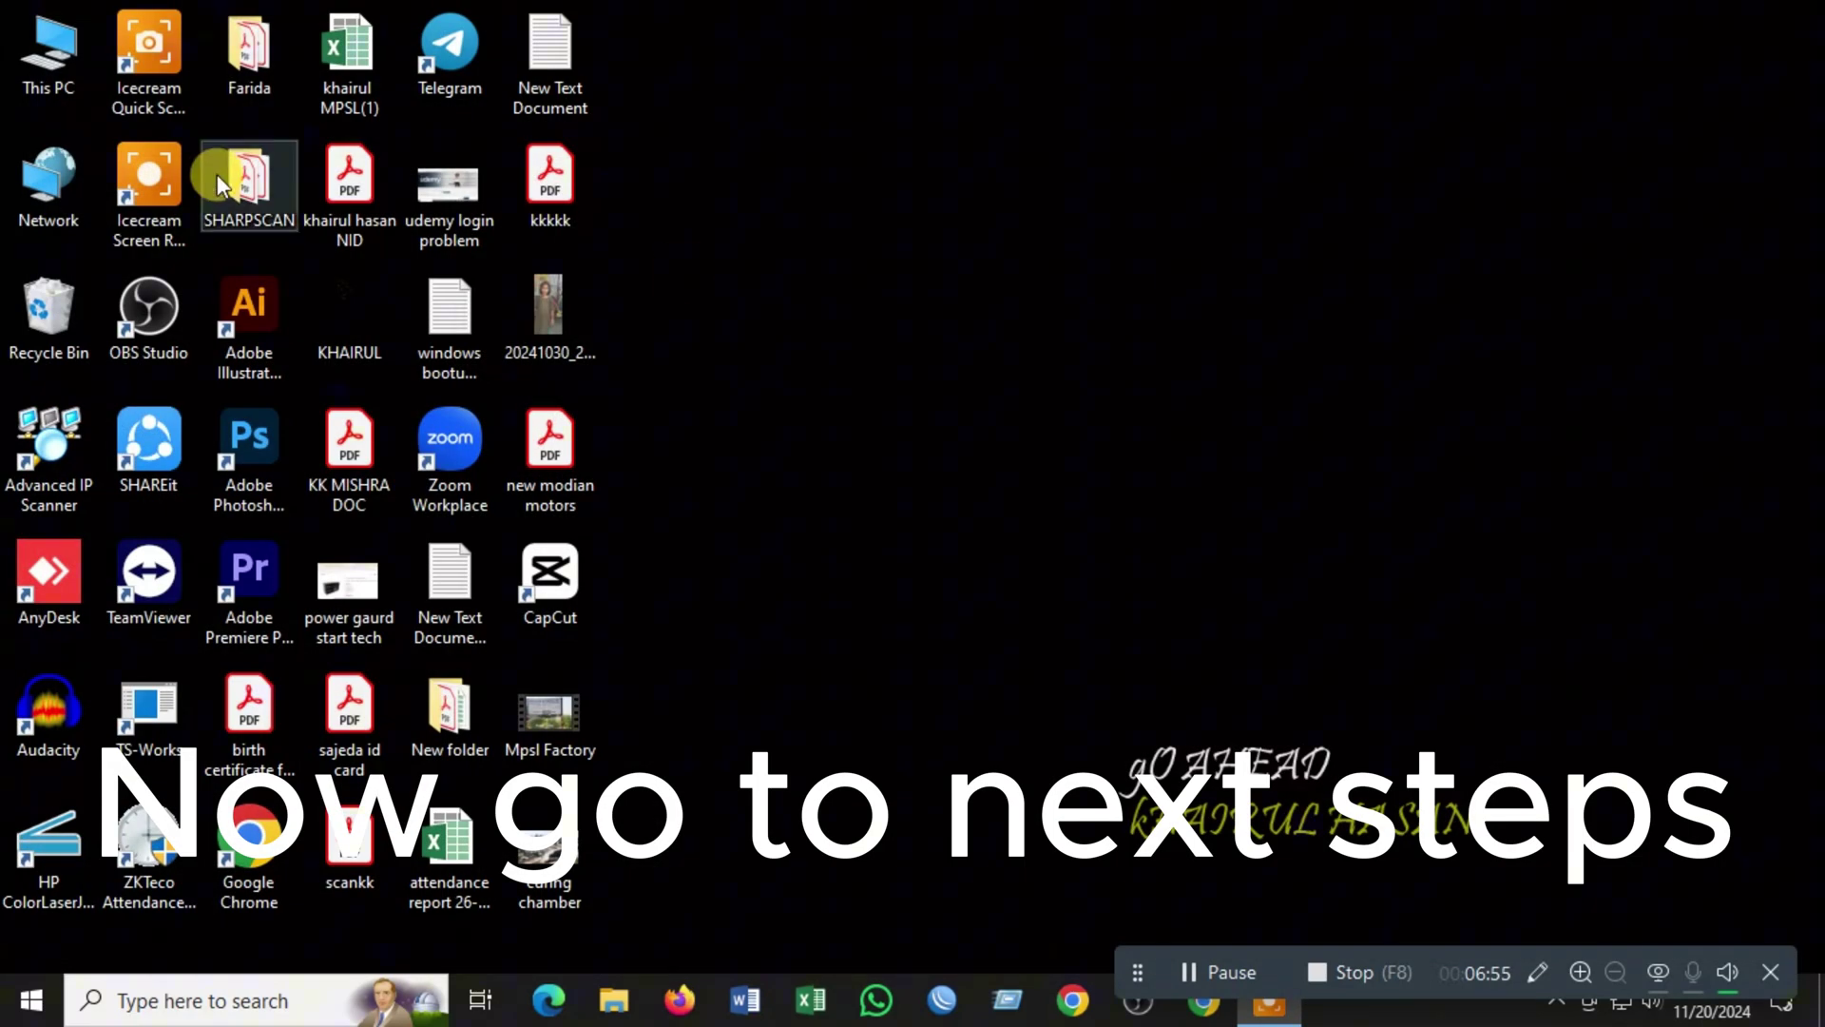
double_click(69, 55)
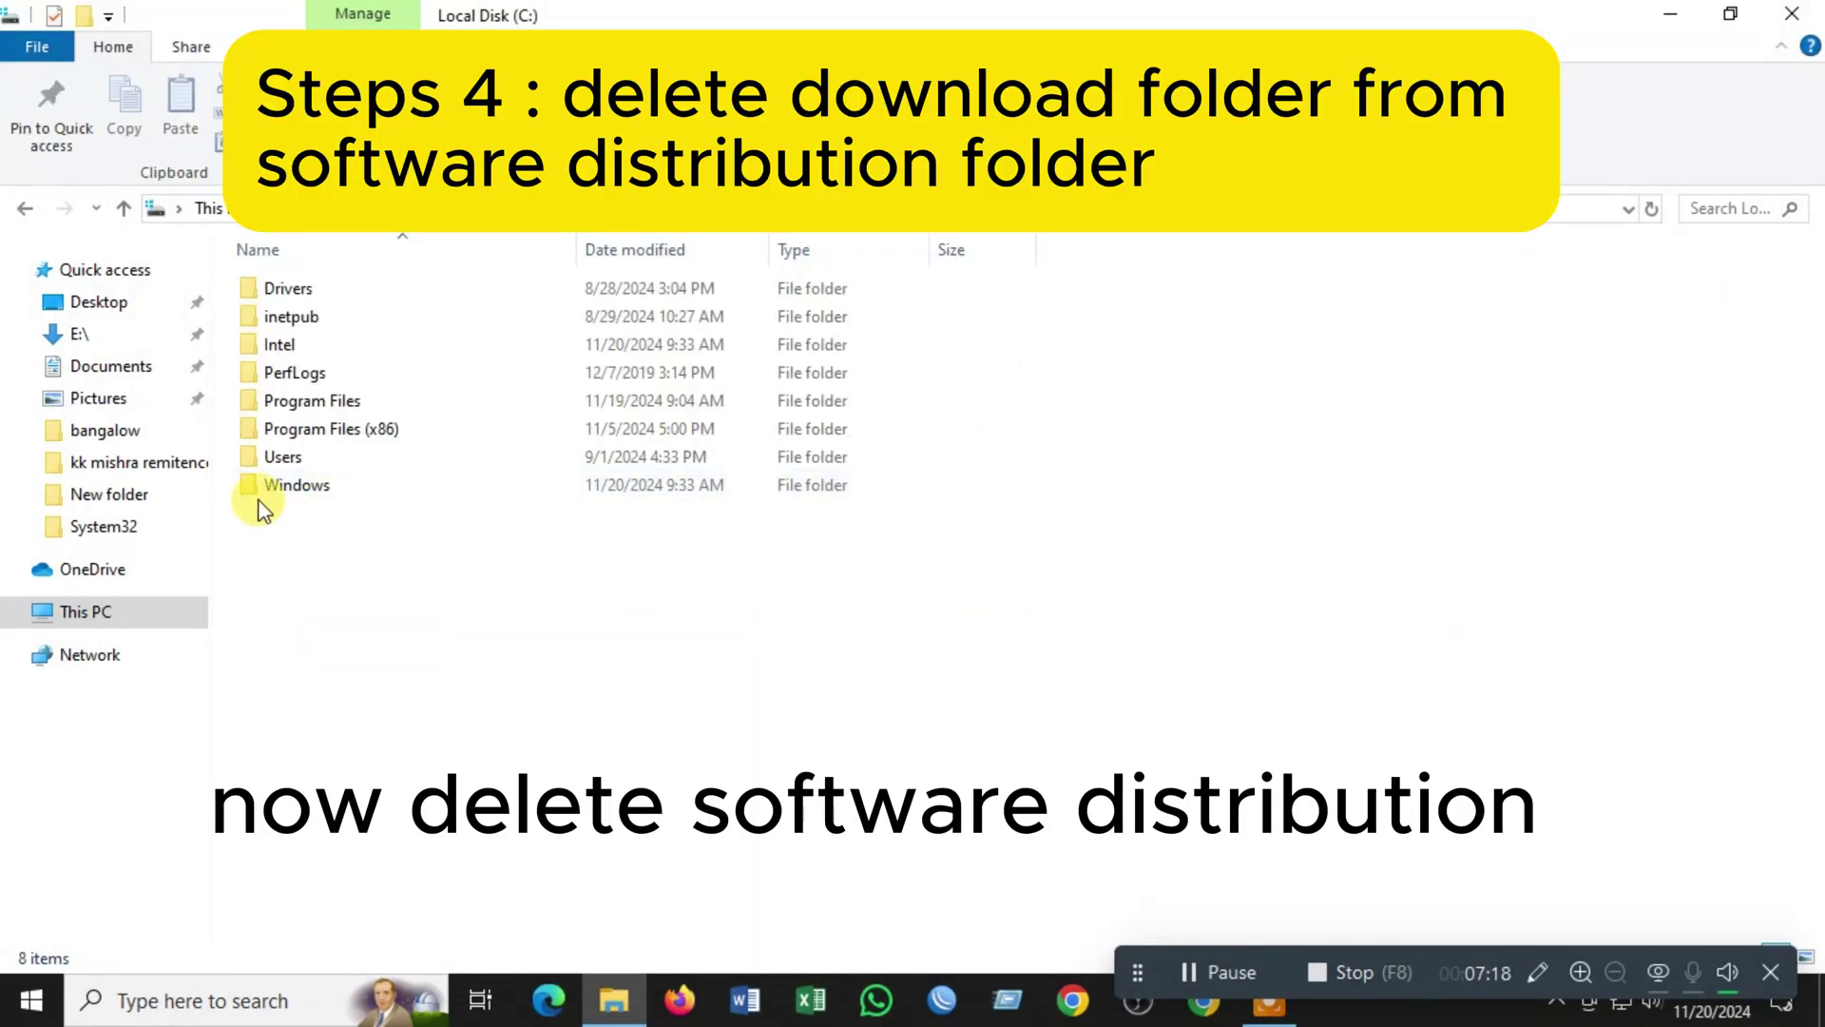
double_click(286, 481)
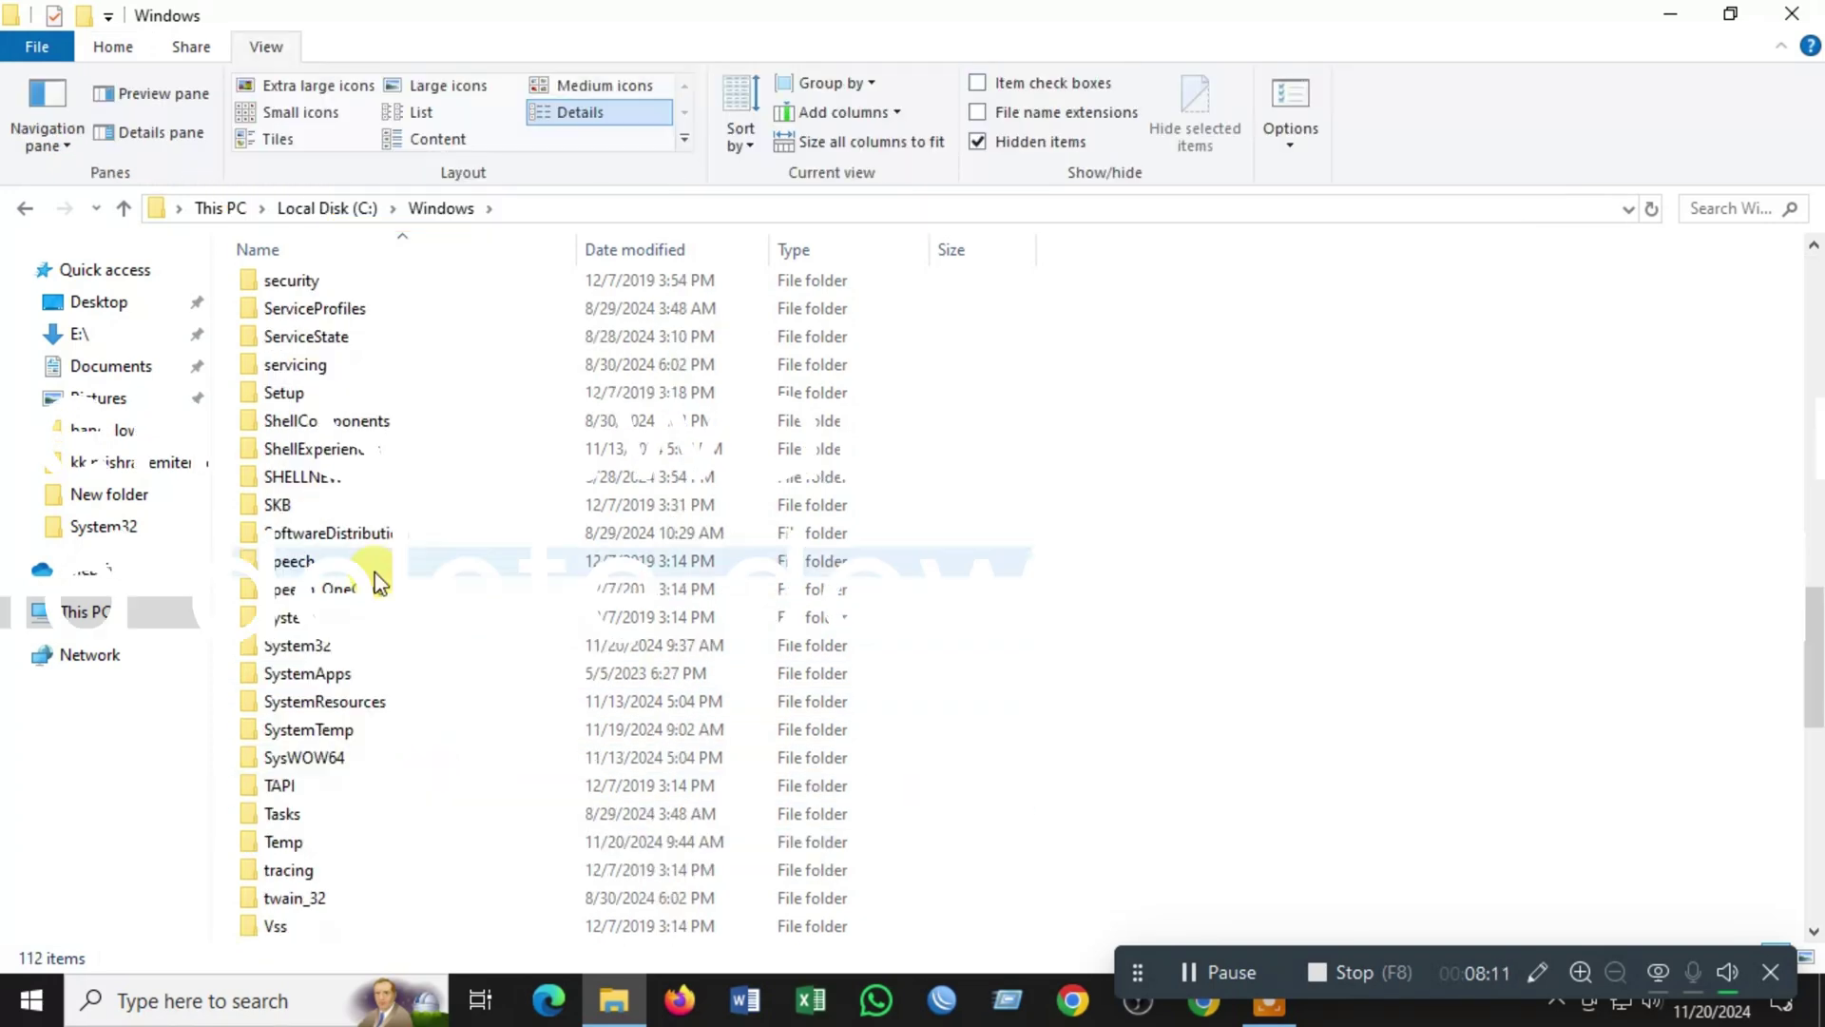
left_click(339, 533)
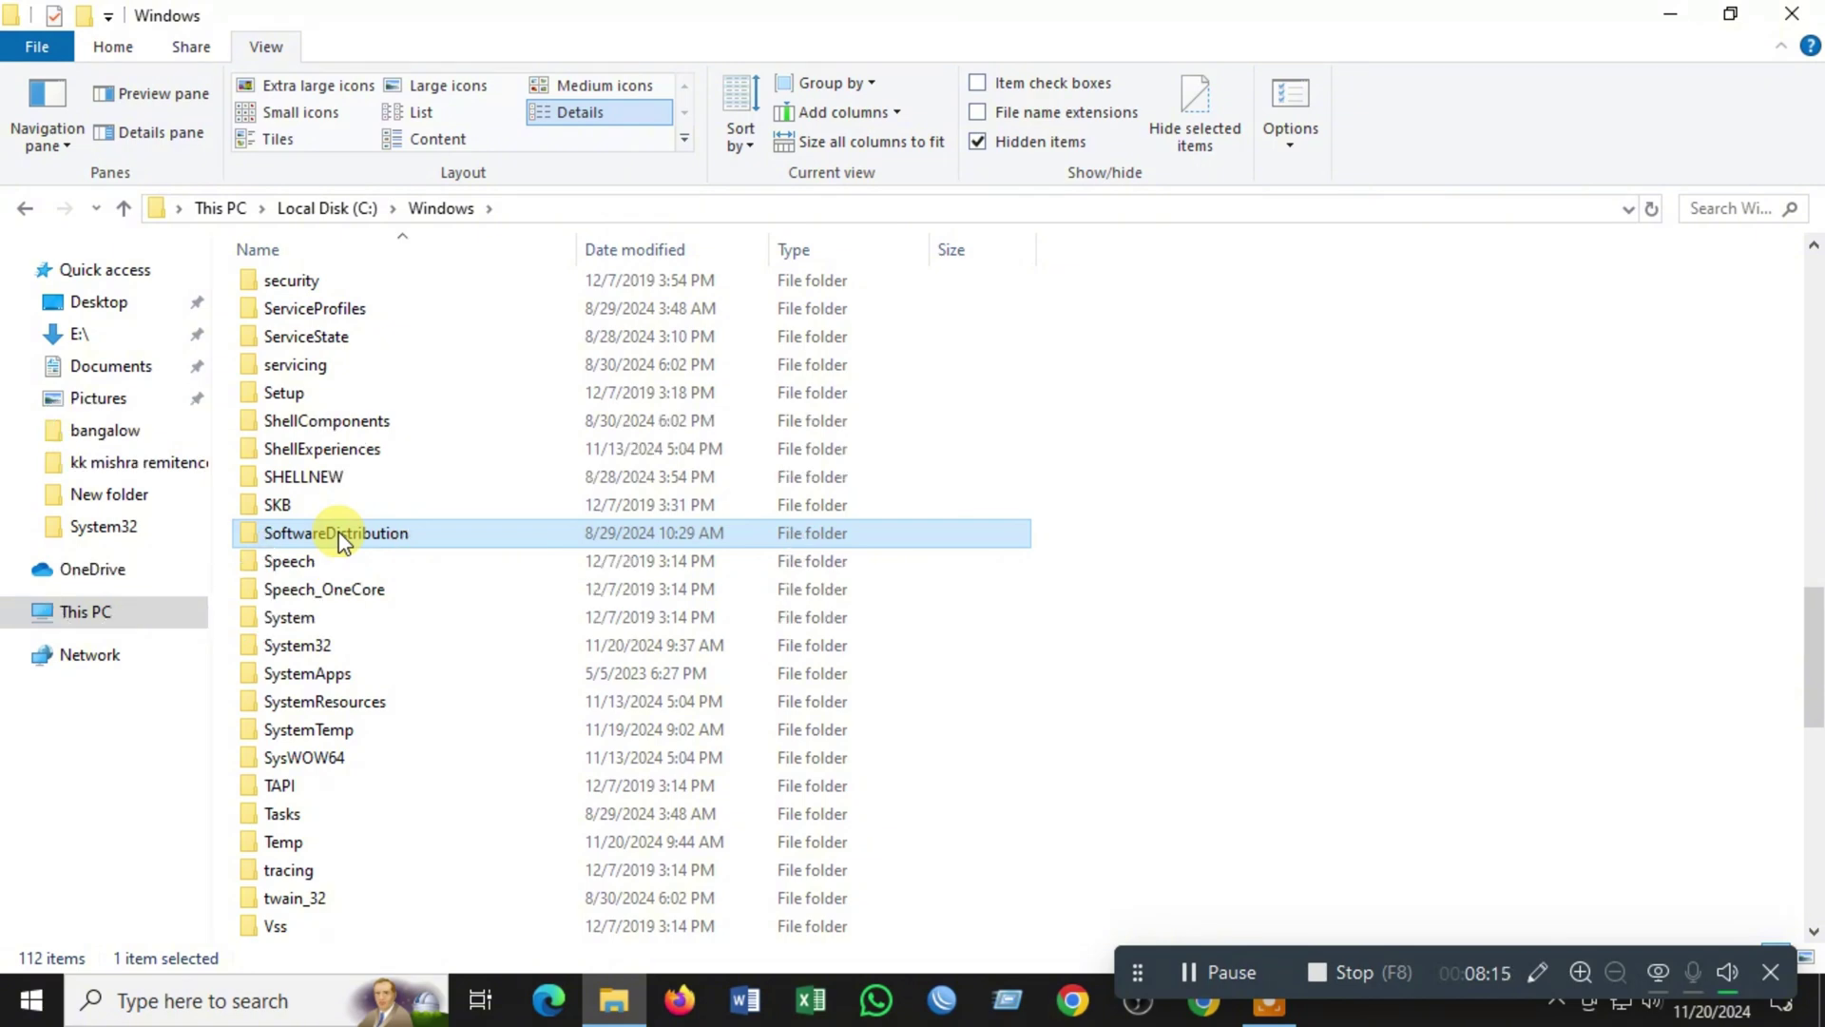
double_click(321, 532)
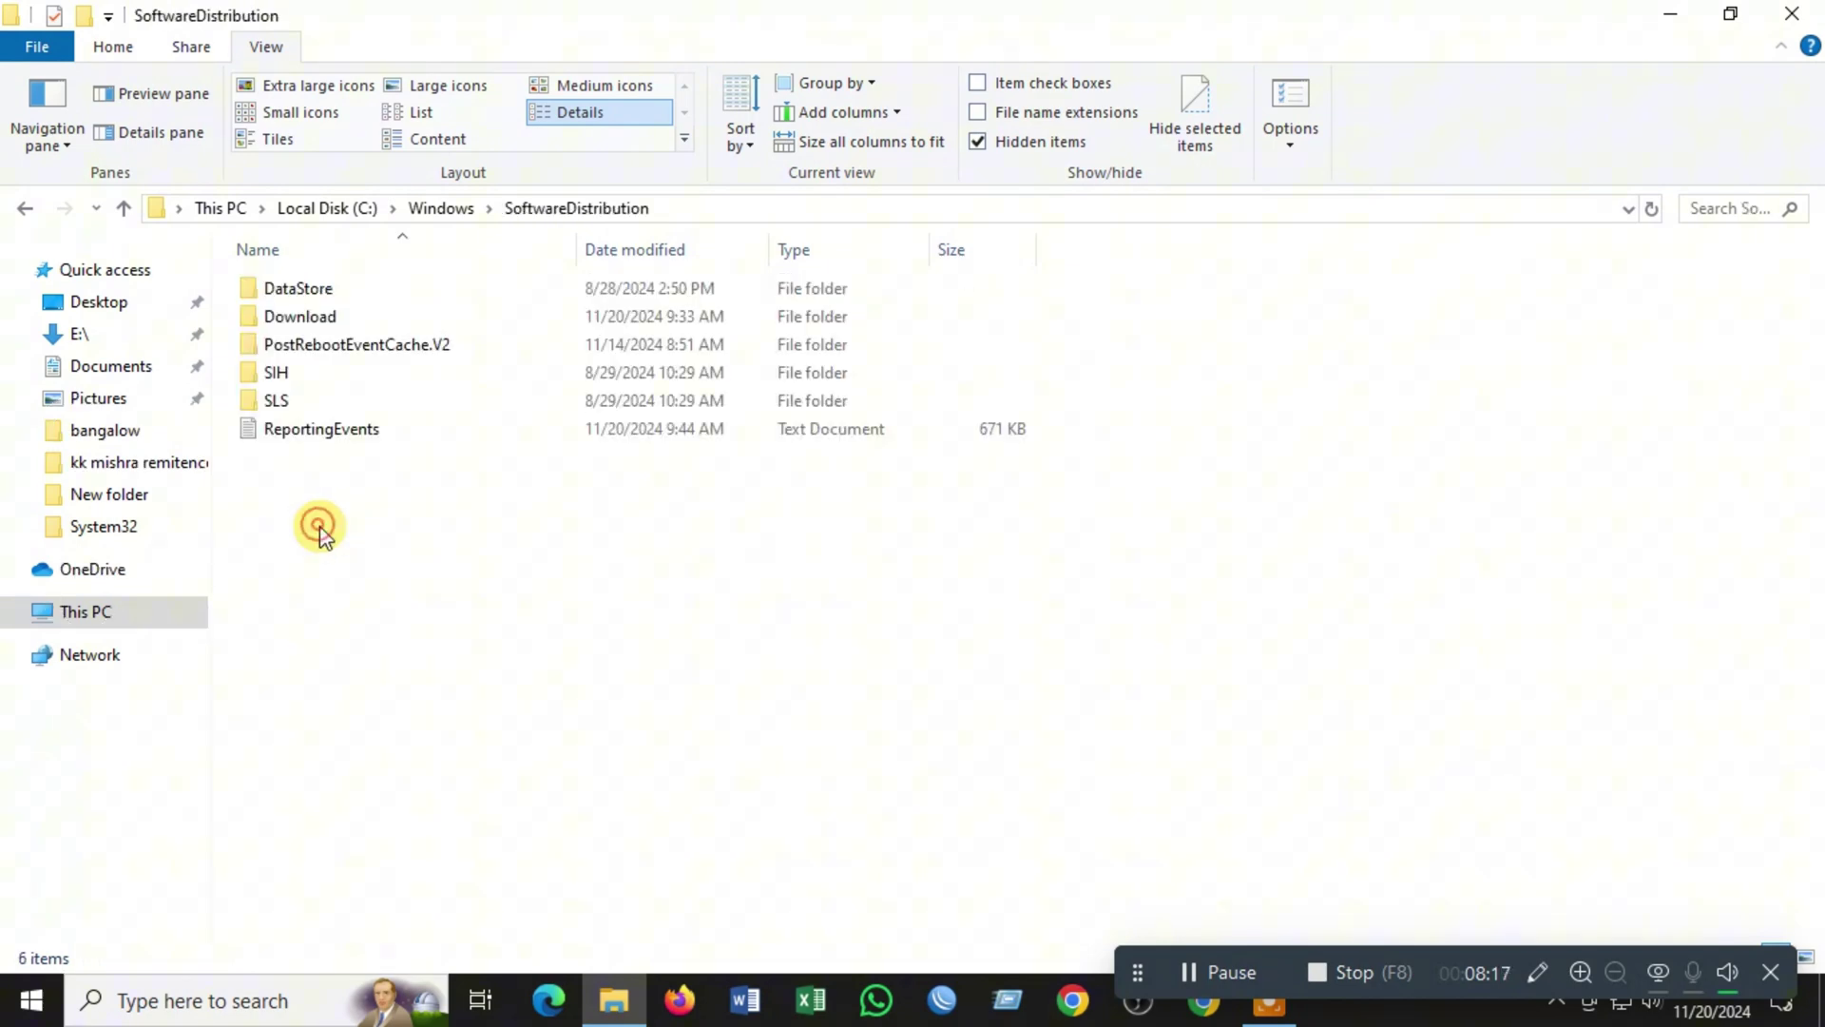
right_click(300, 314)
left_click(360, 883)
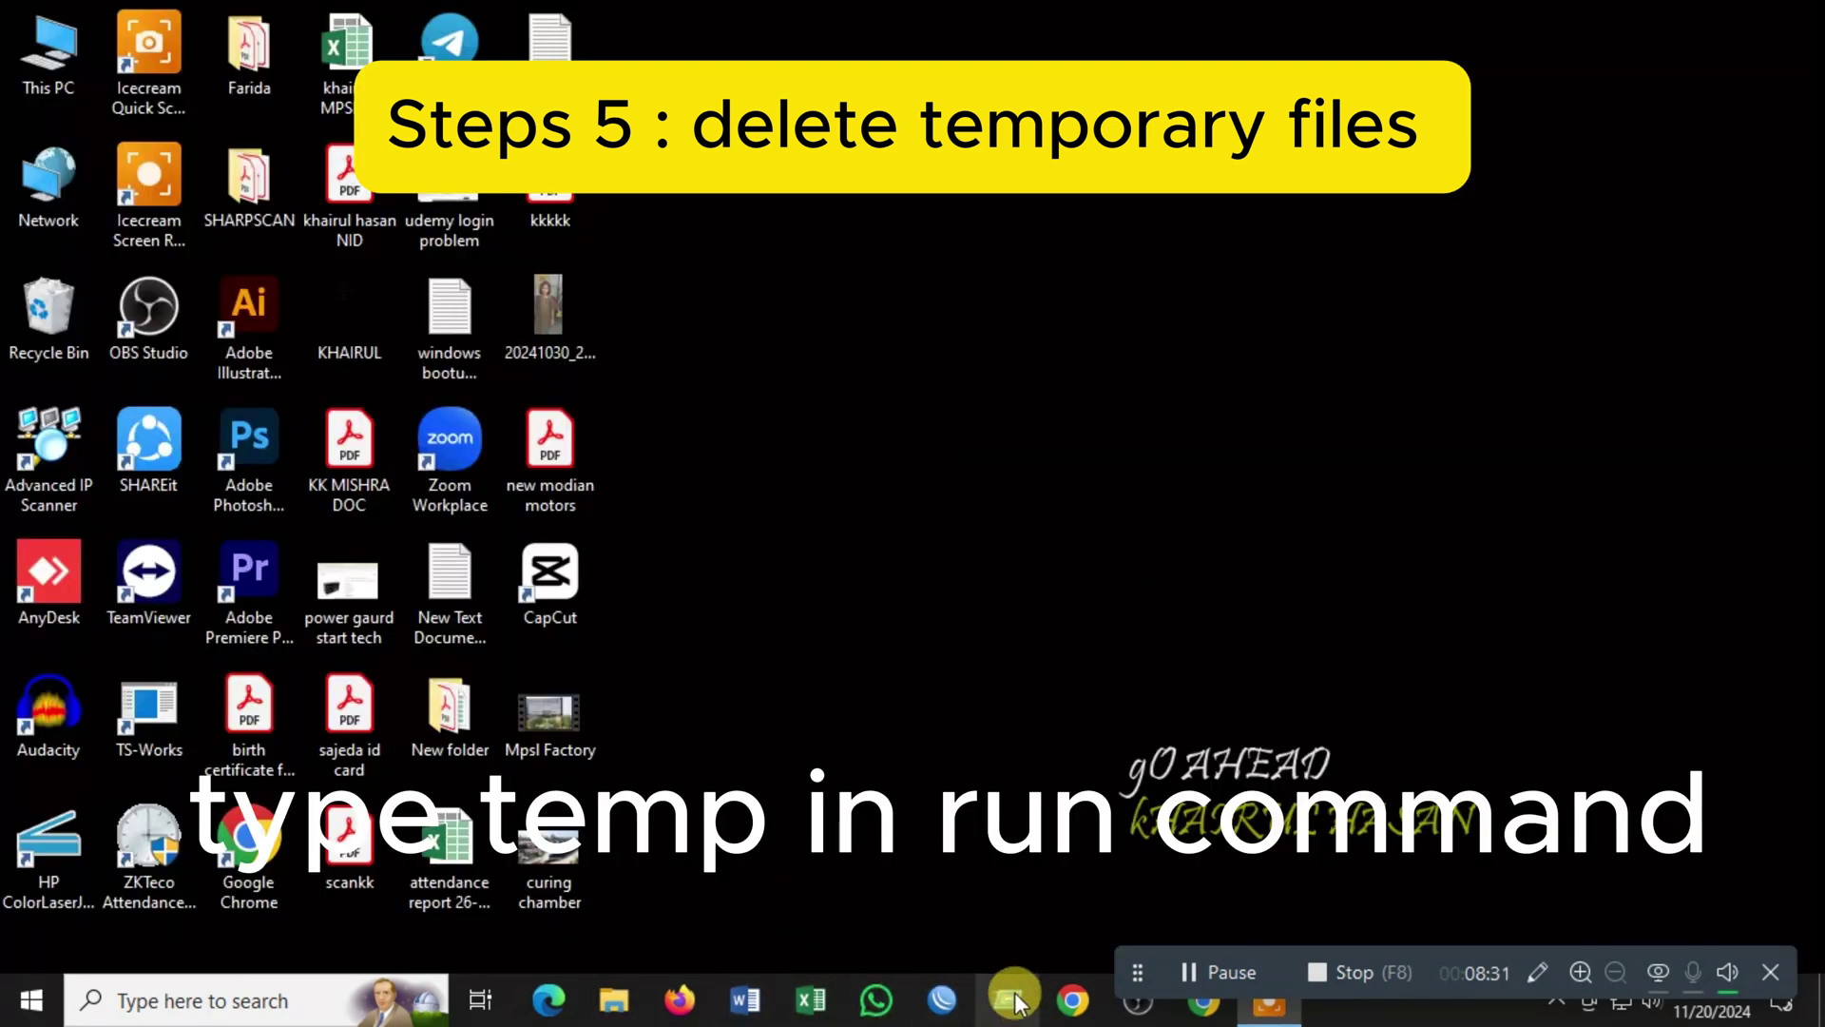
Open the Windows Temp folder with Run 'temp' and delete all its items, granting permission.
left_click(1009, 998)
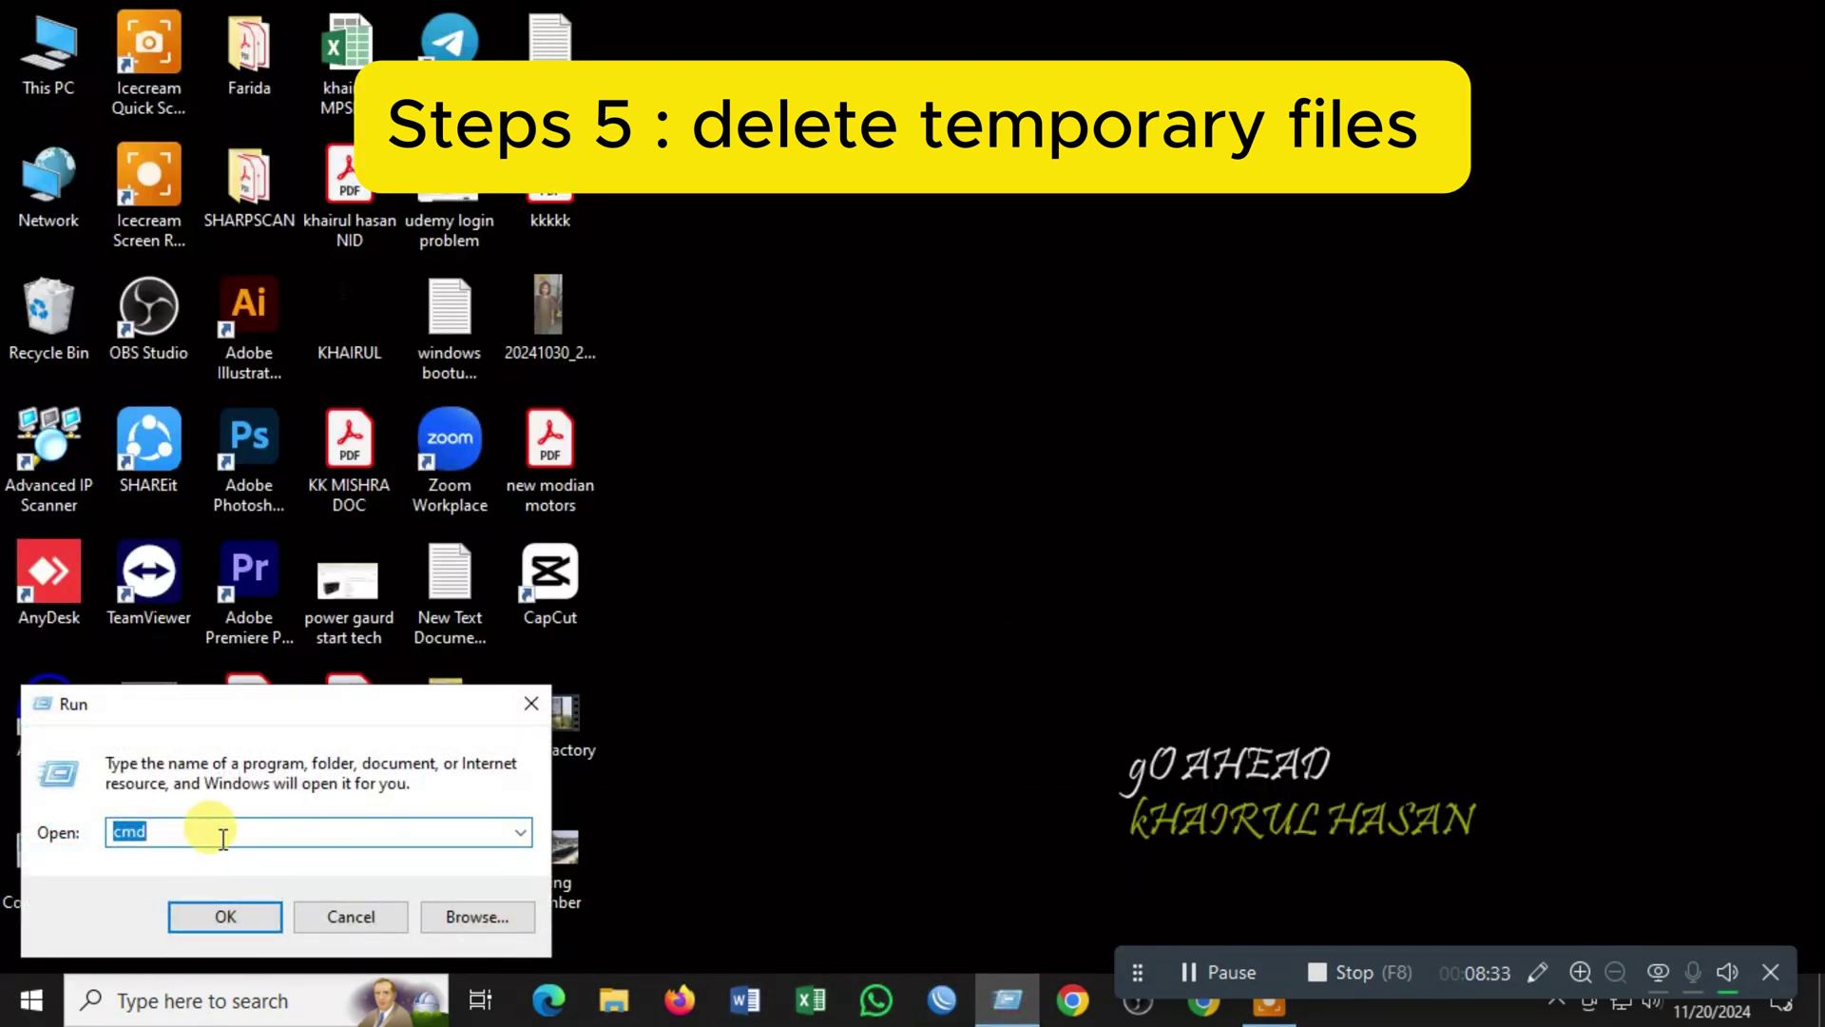
type("temp")
key("Return")
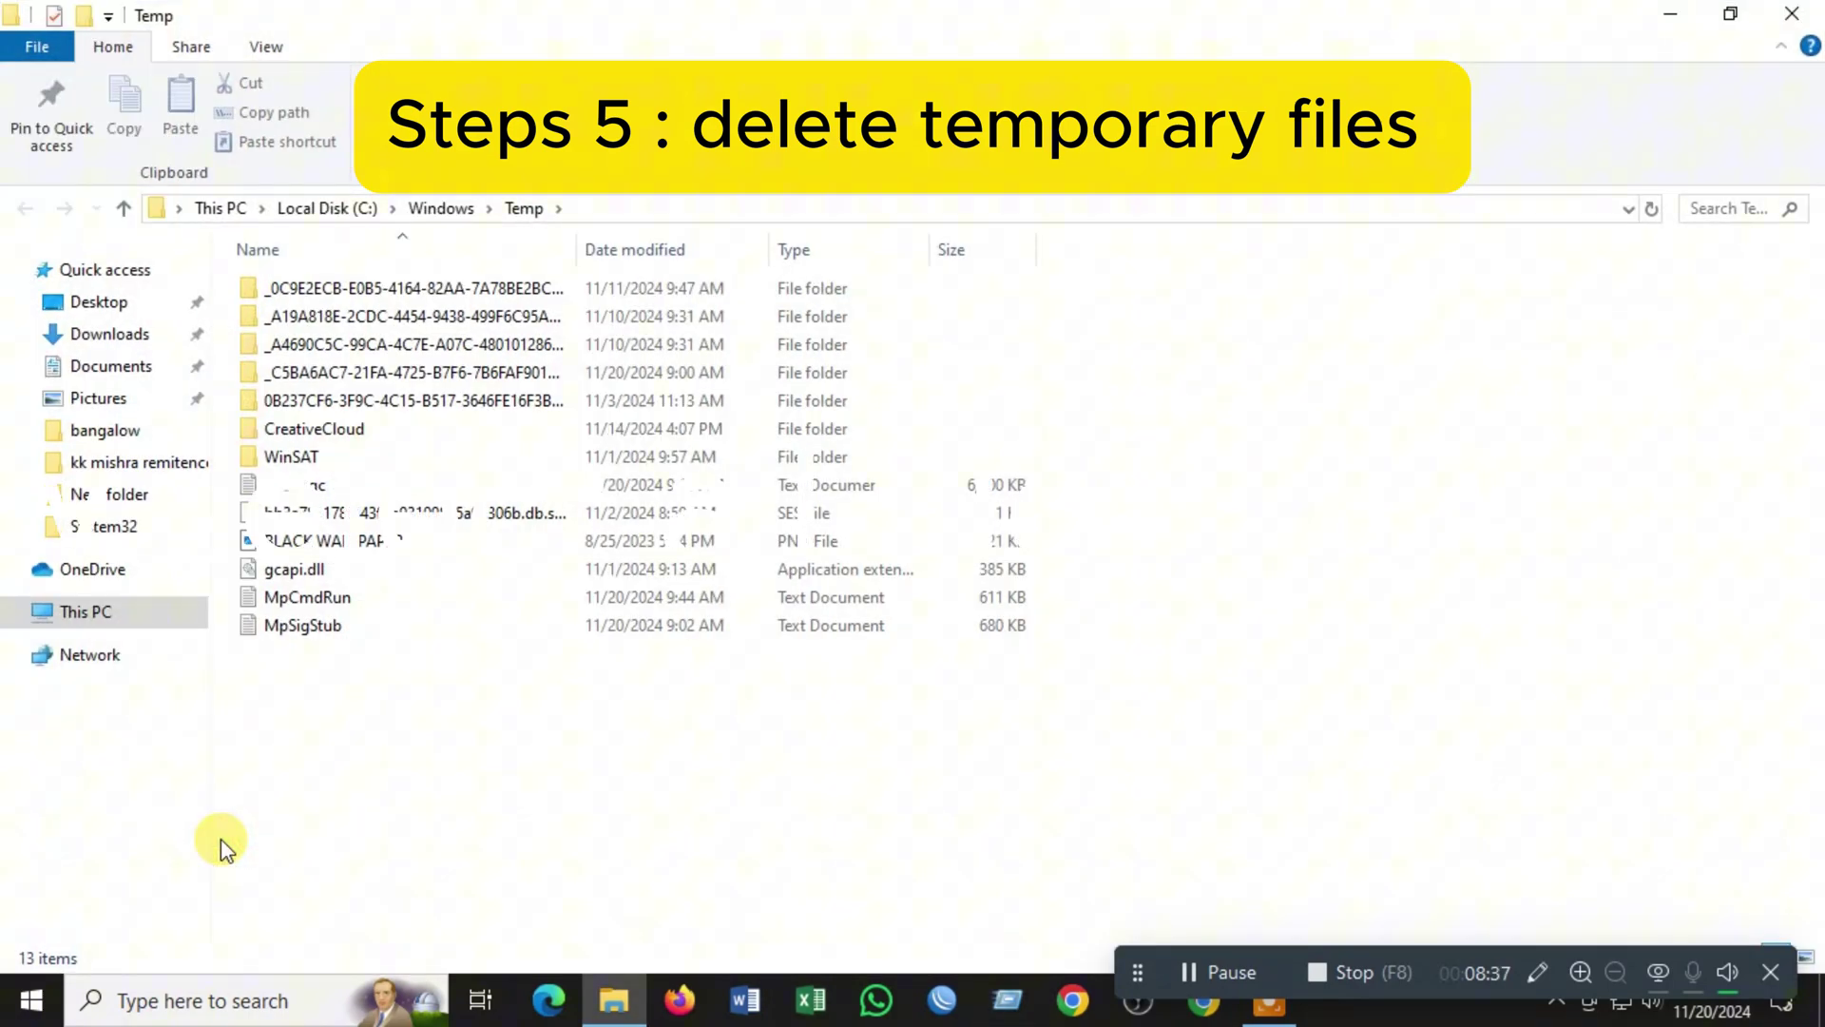
key("ctrl+a")
key("Delete")
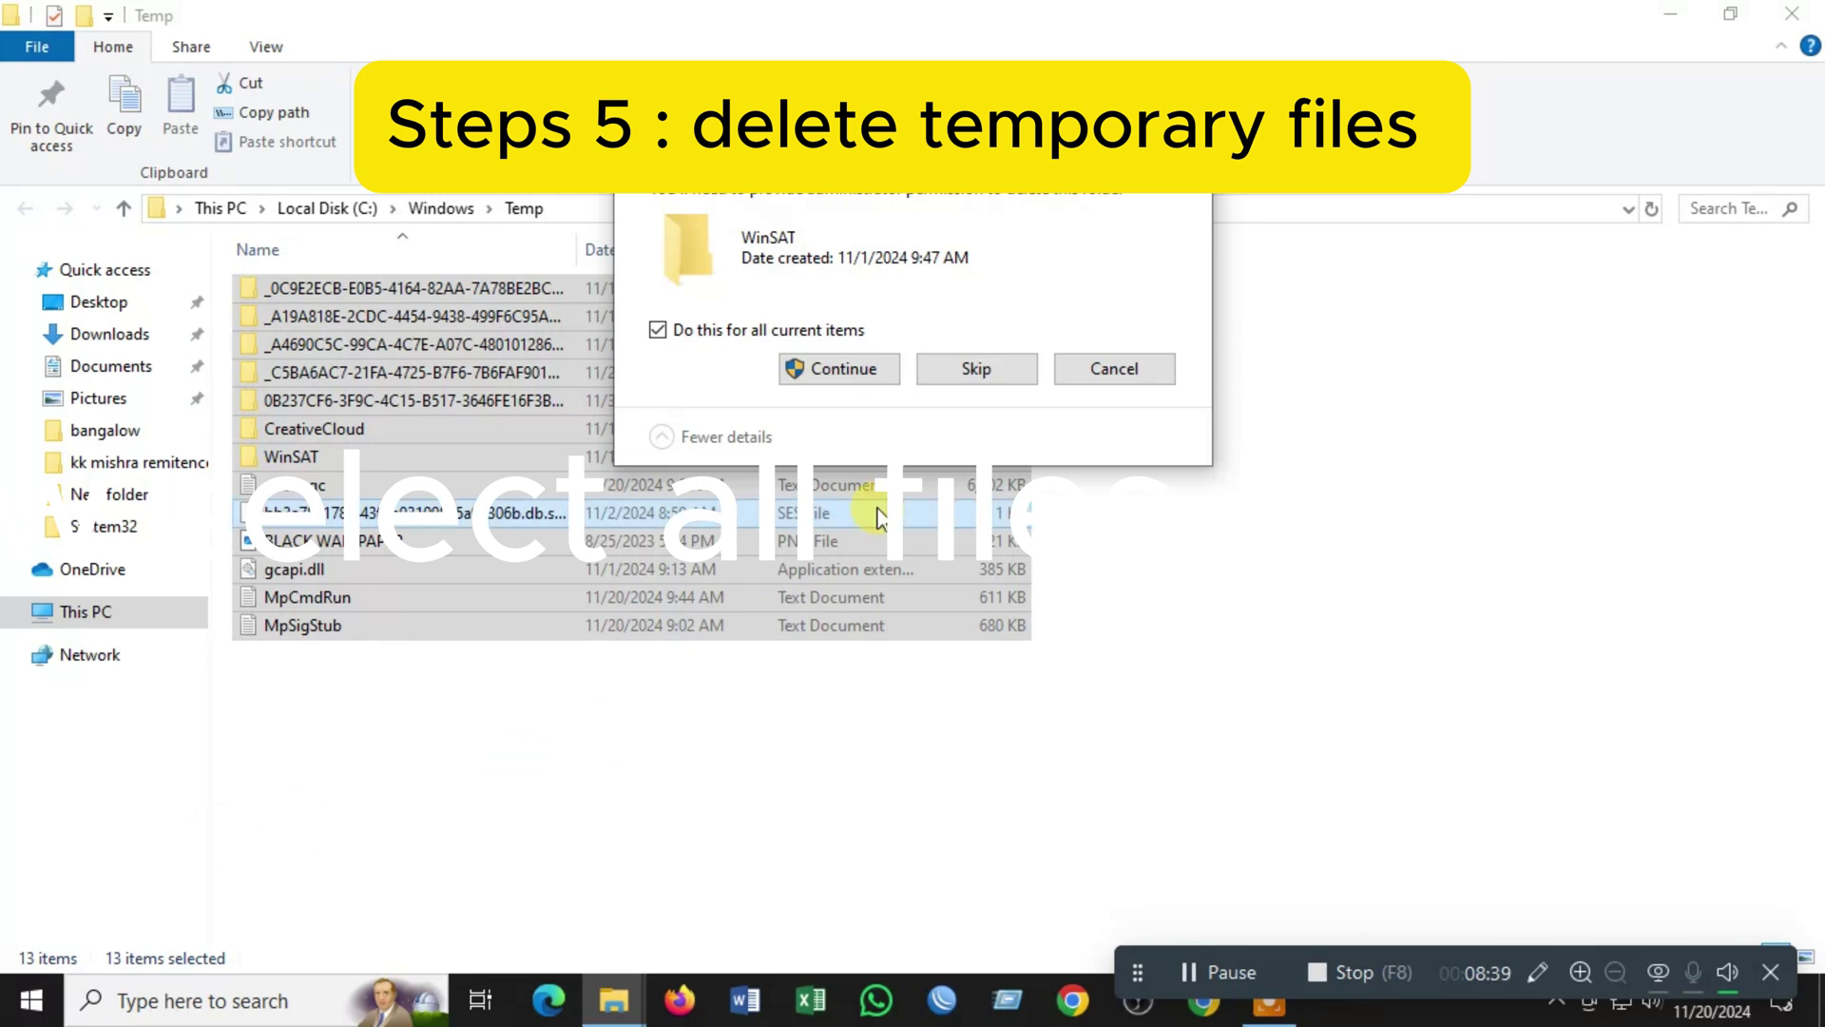
left_click(840, 369)
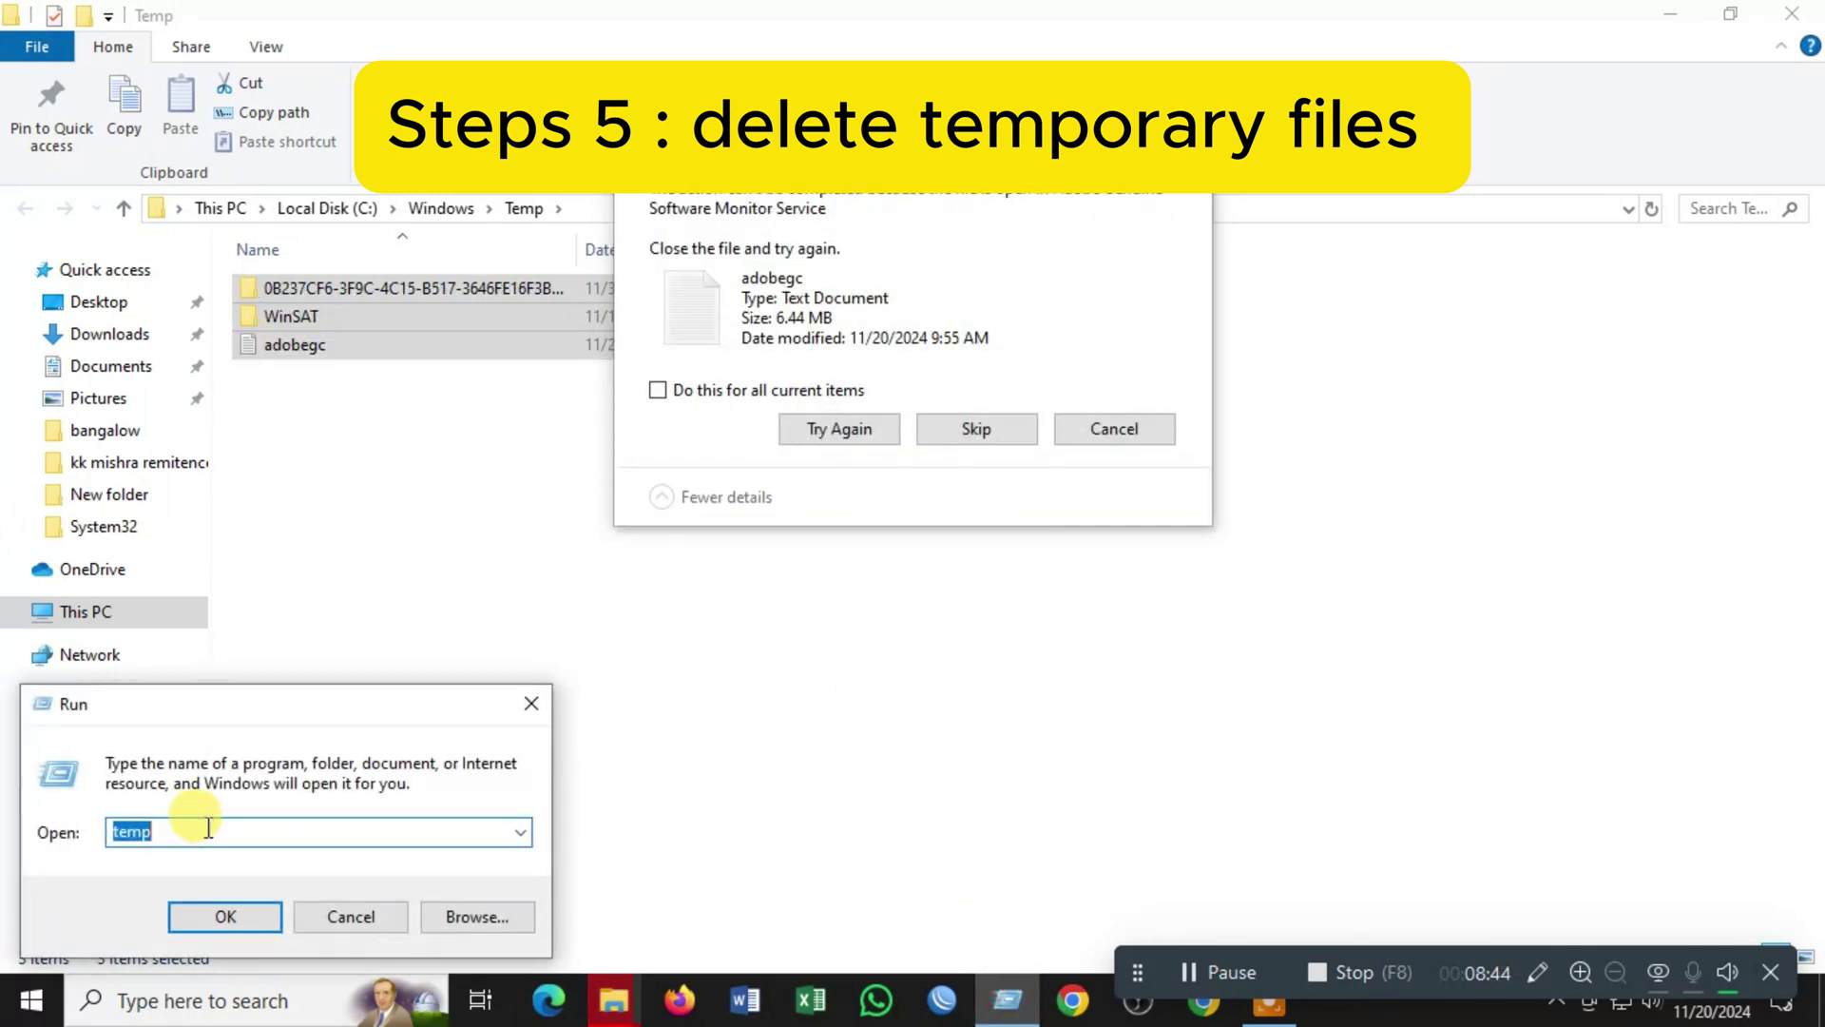
Open the user %temp% folder from Run and delete all 93 items.
left_click(112, 832)
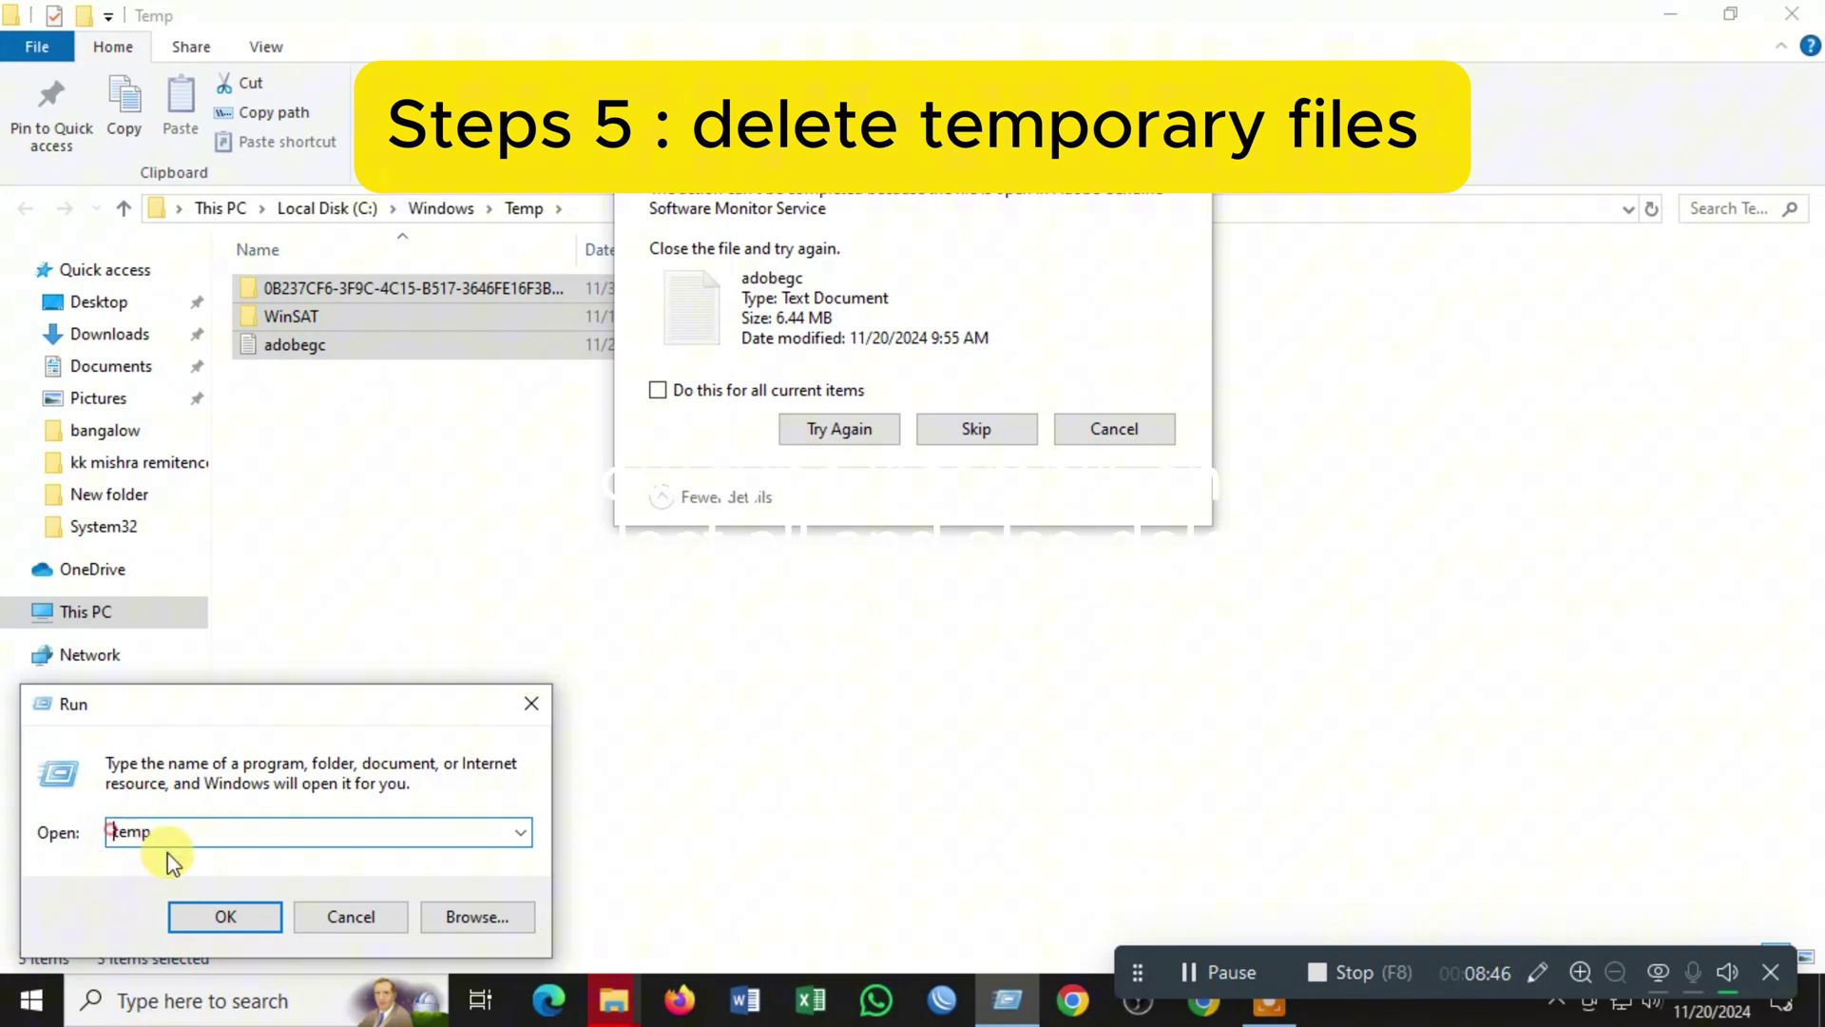
type("%")
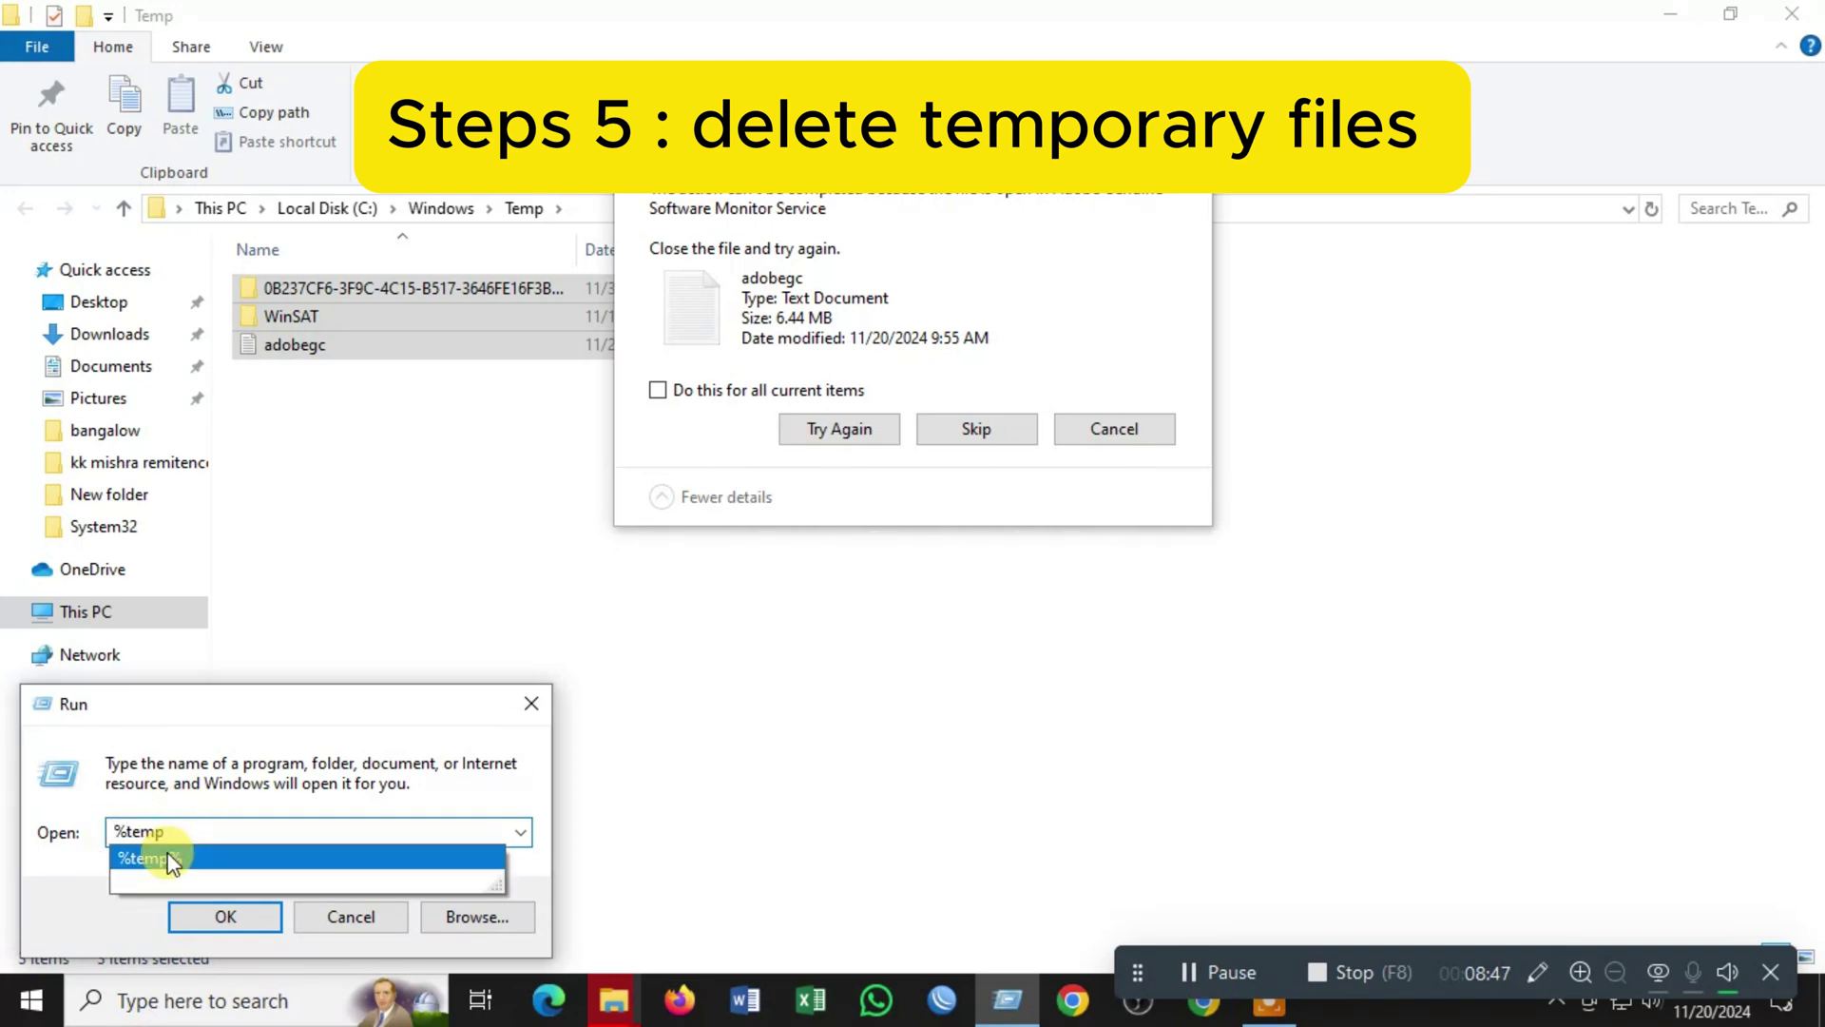
left_click(176, 858)
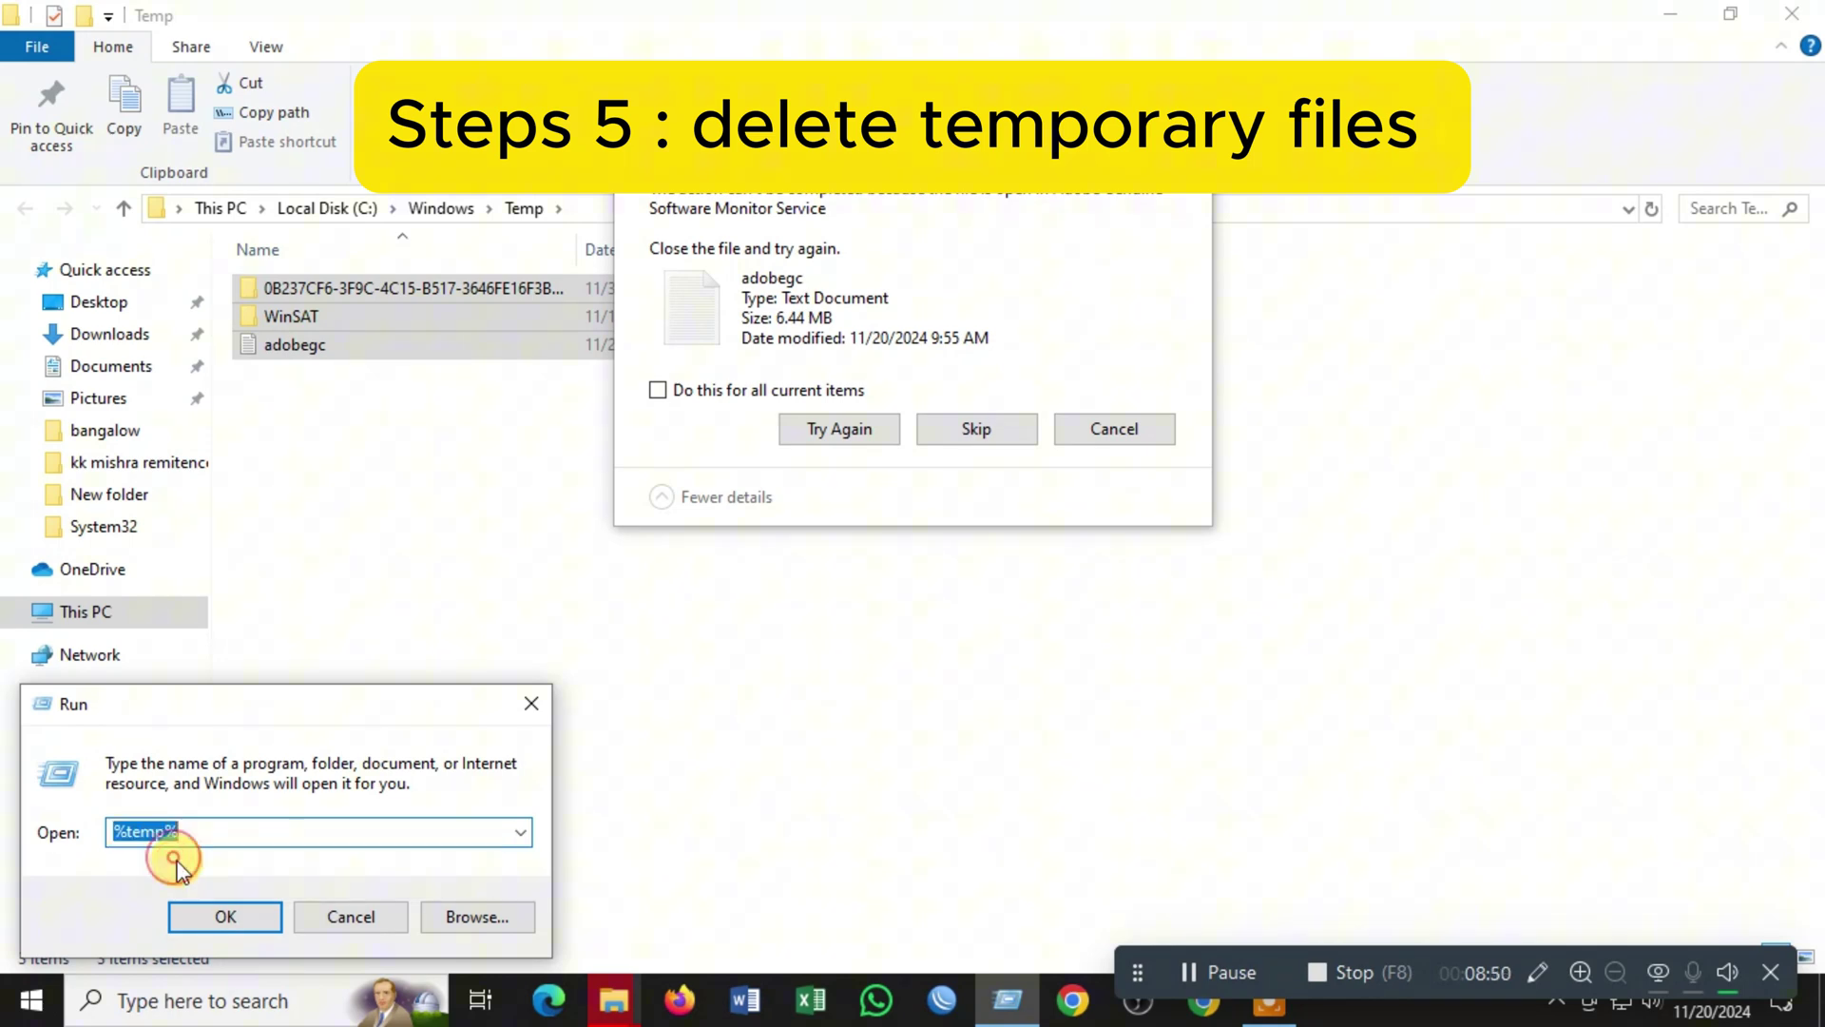
left_click(224, 915)
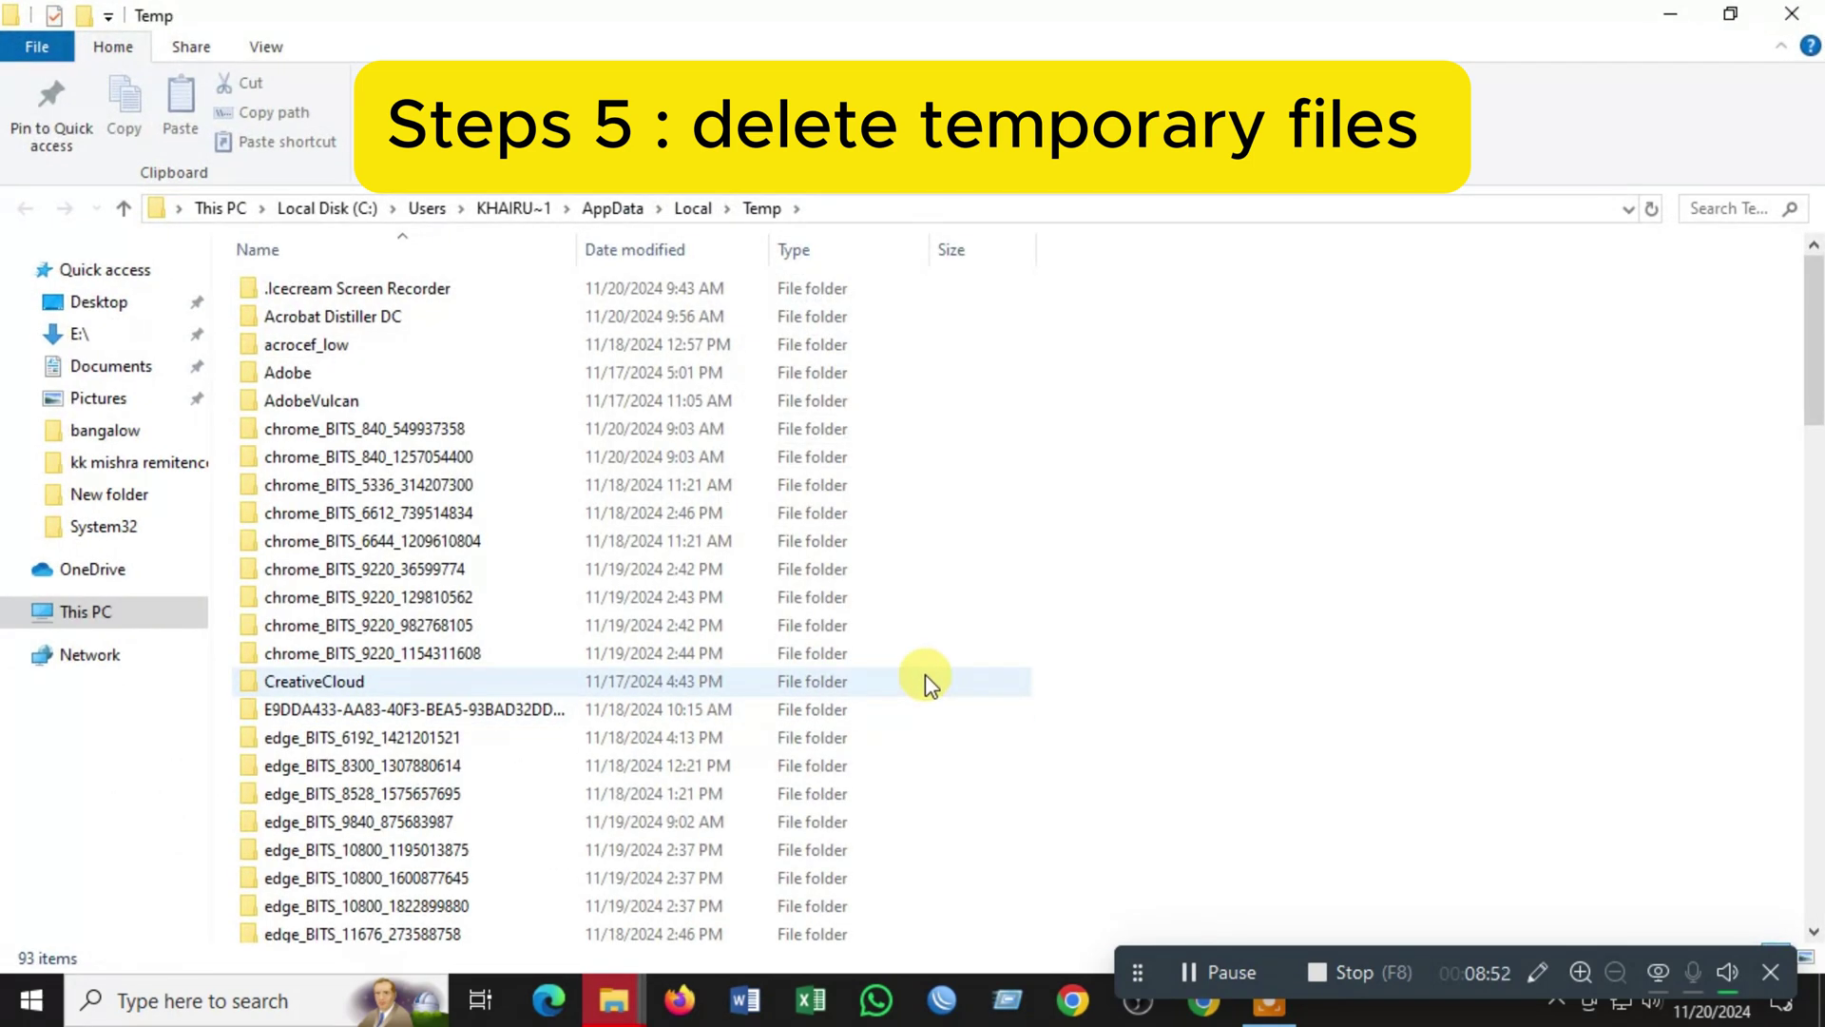
key("ctrl+a")
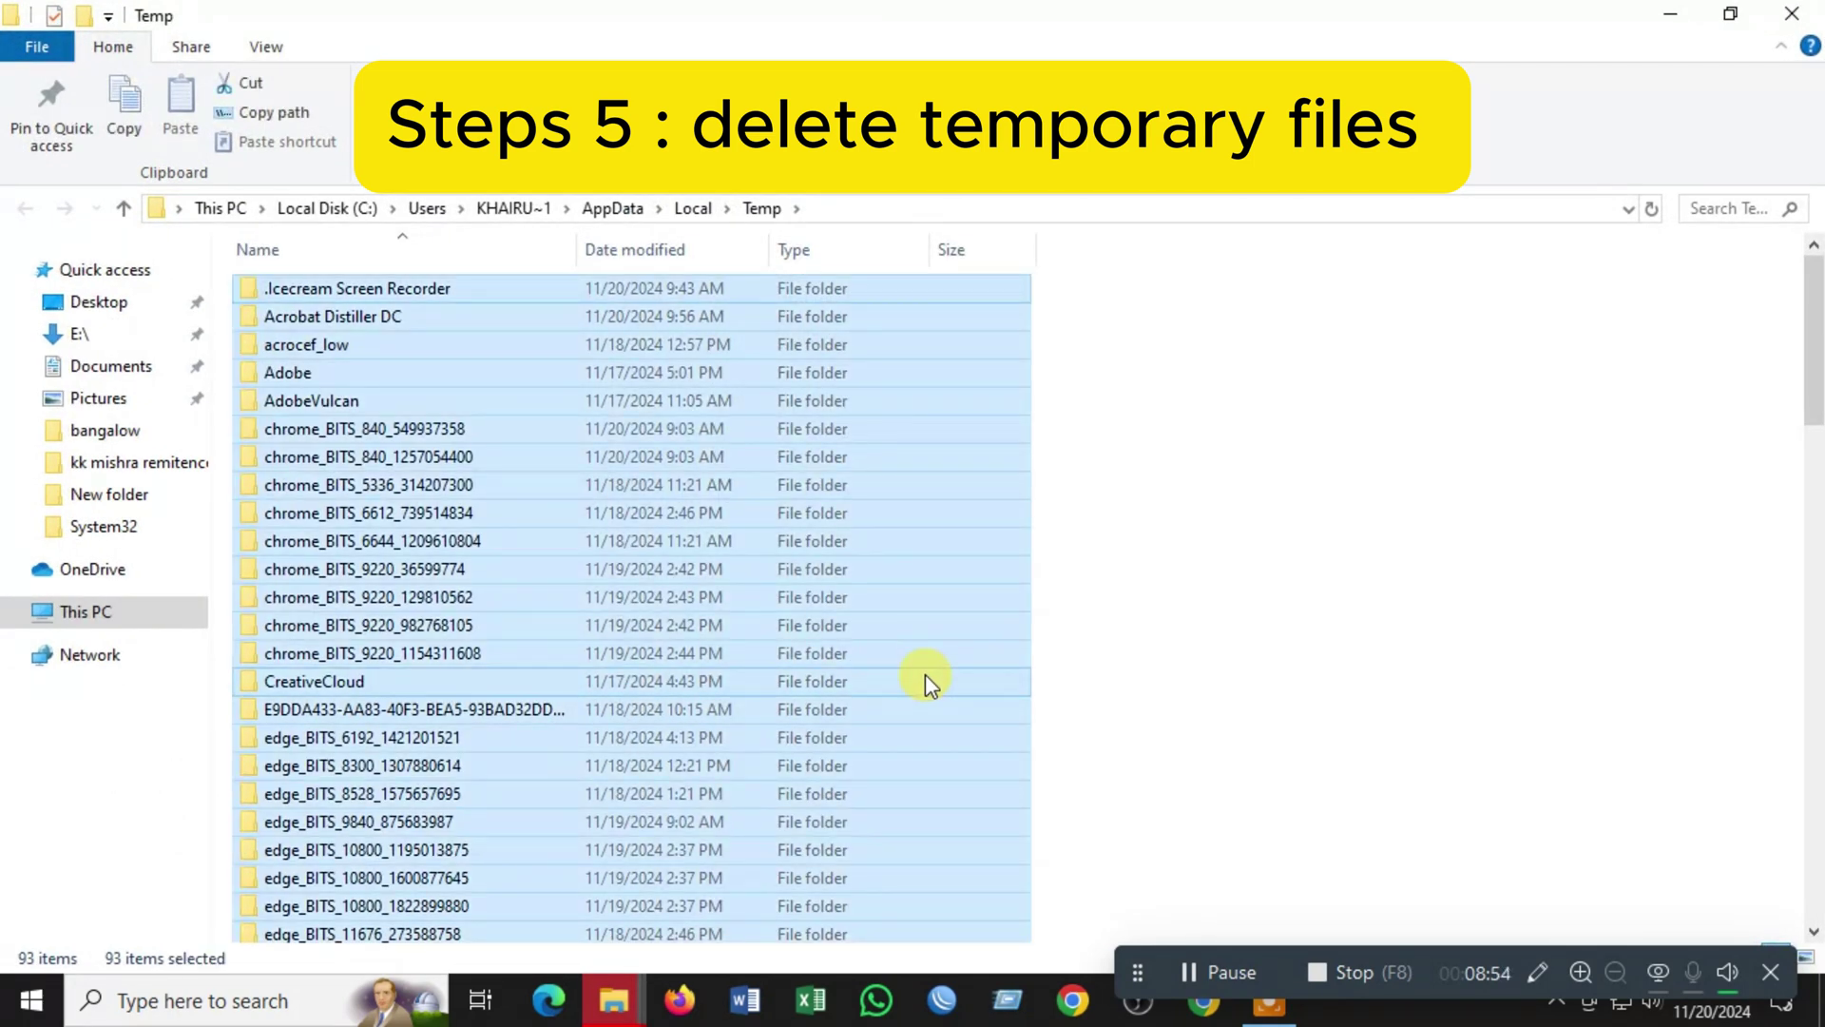
key("Delete")
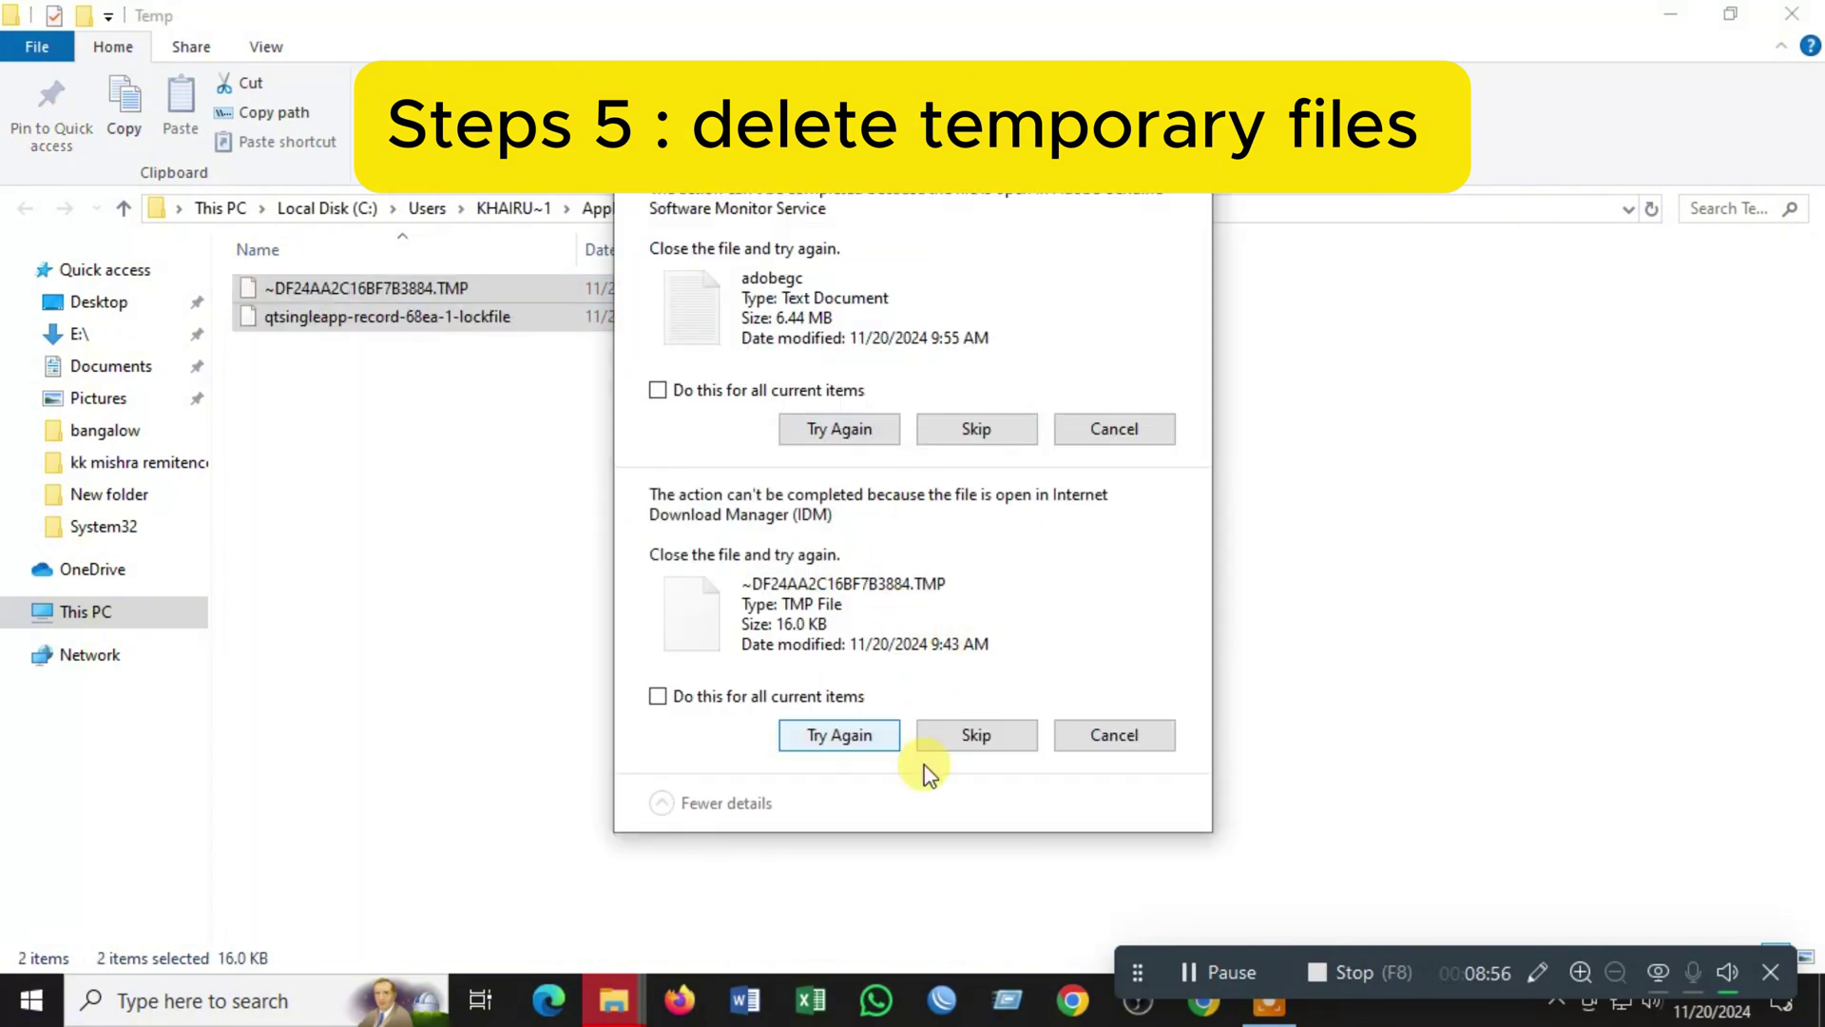
Skip all files still in use, then bring up the Run box again.
left_click(657, 390)
left_click(977, 429)
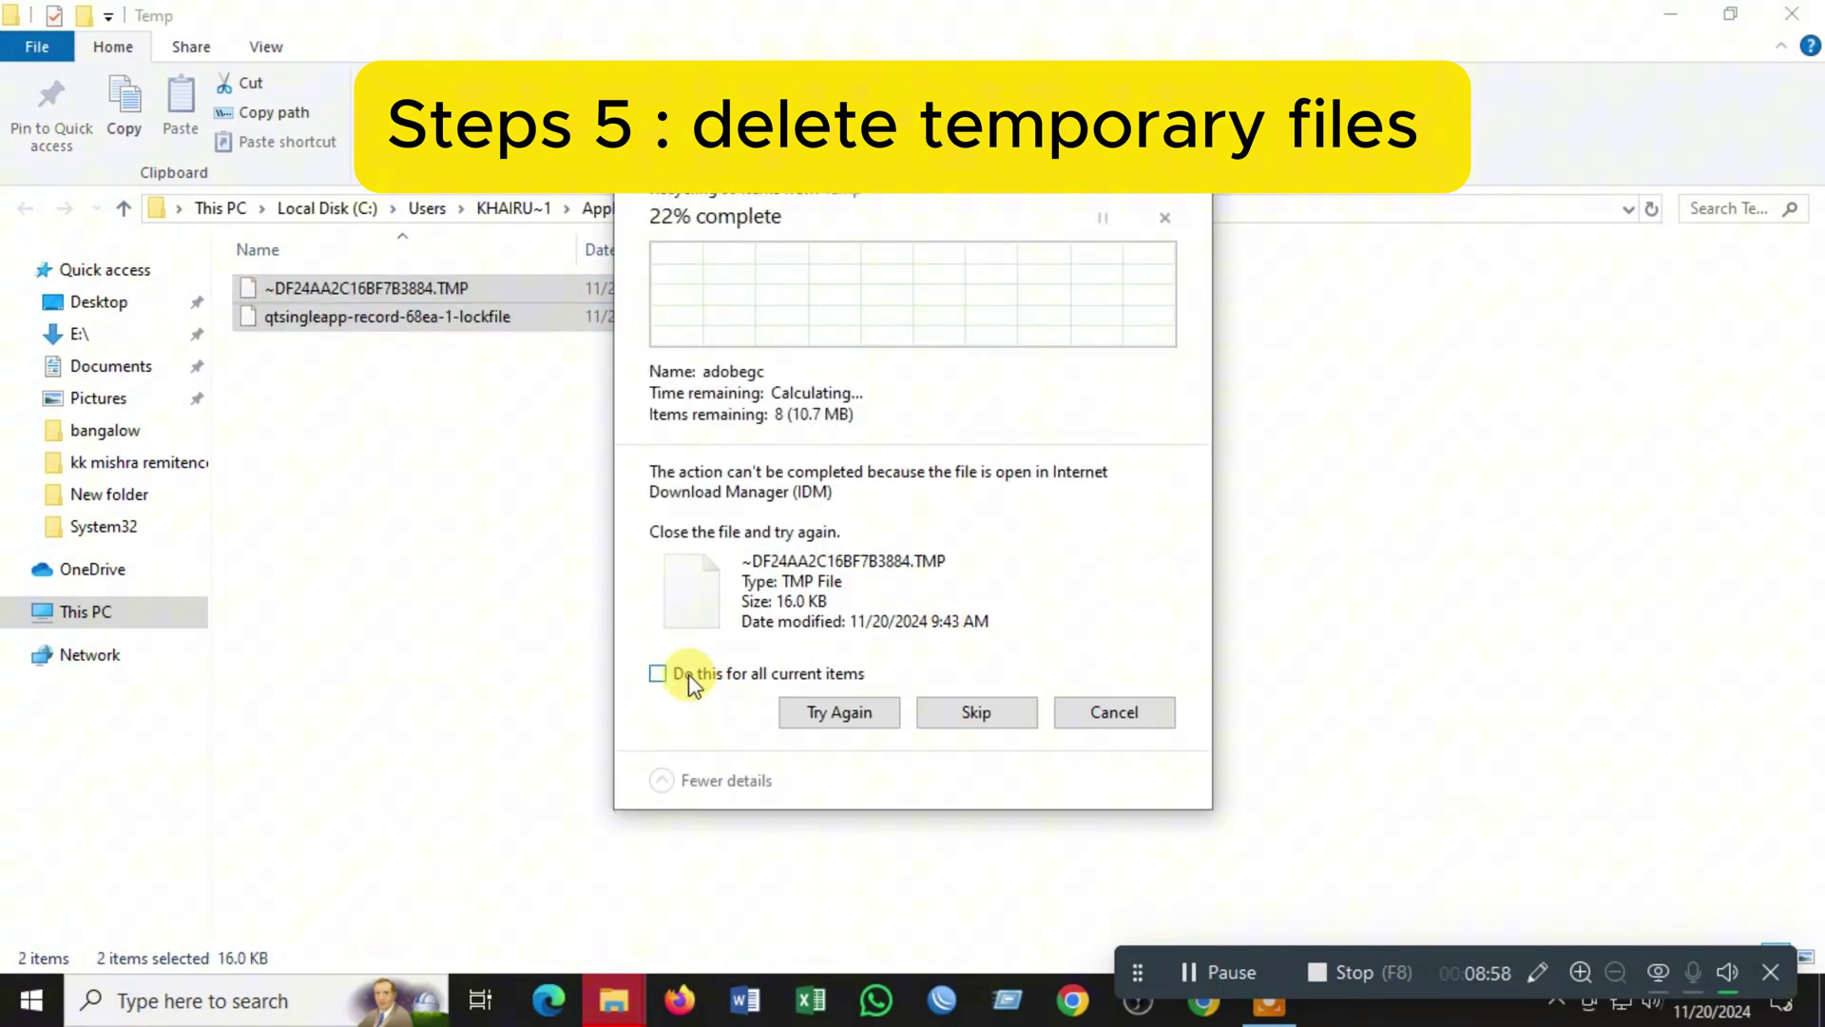
left_click(658, 628)
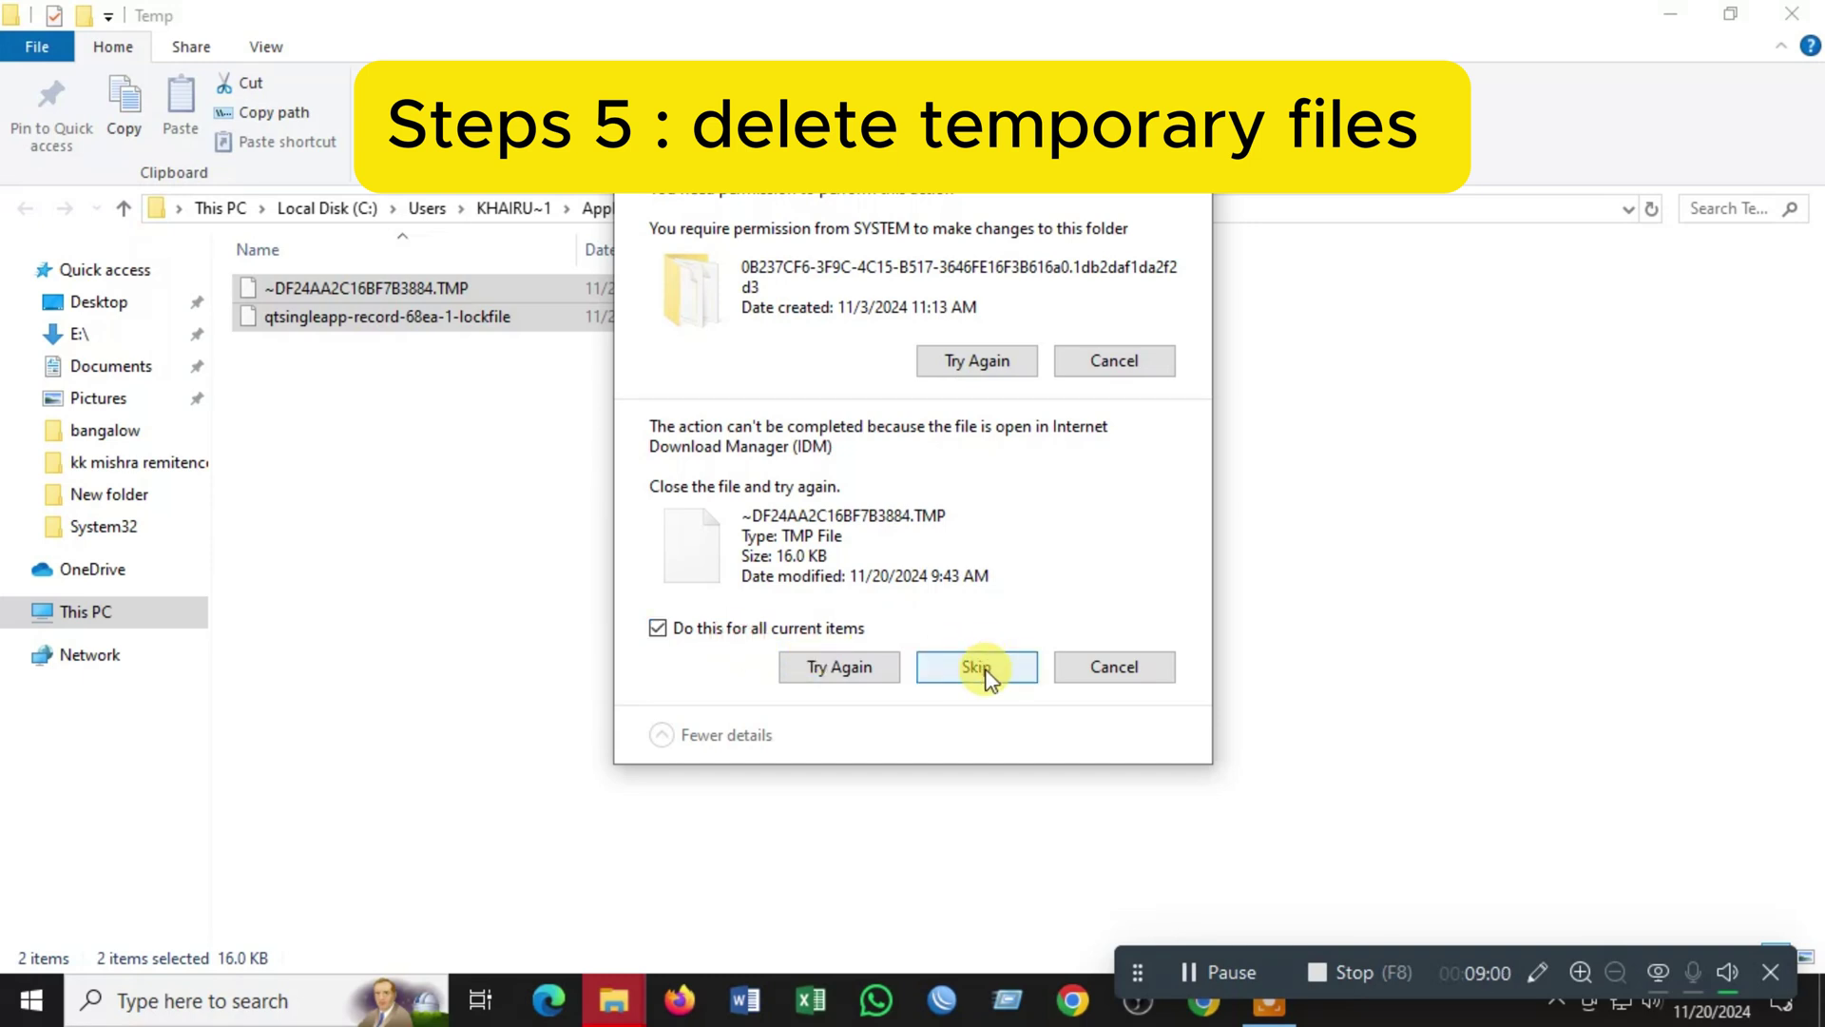
left_click(977, 666)
key("super+r")
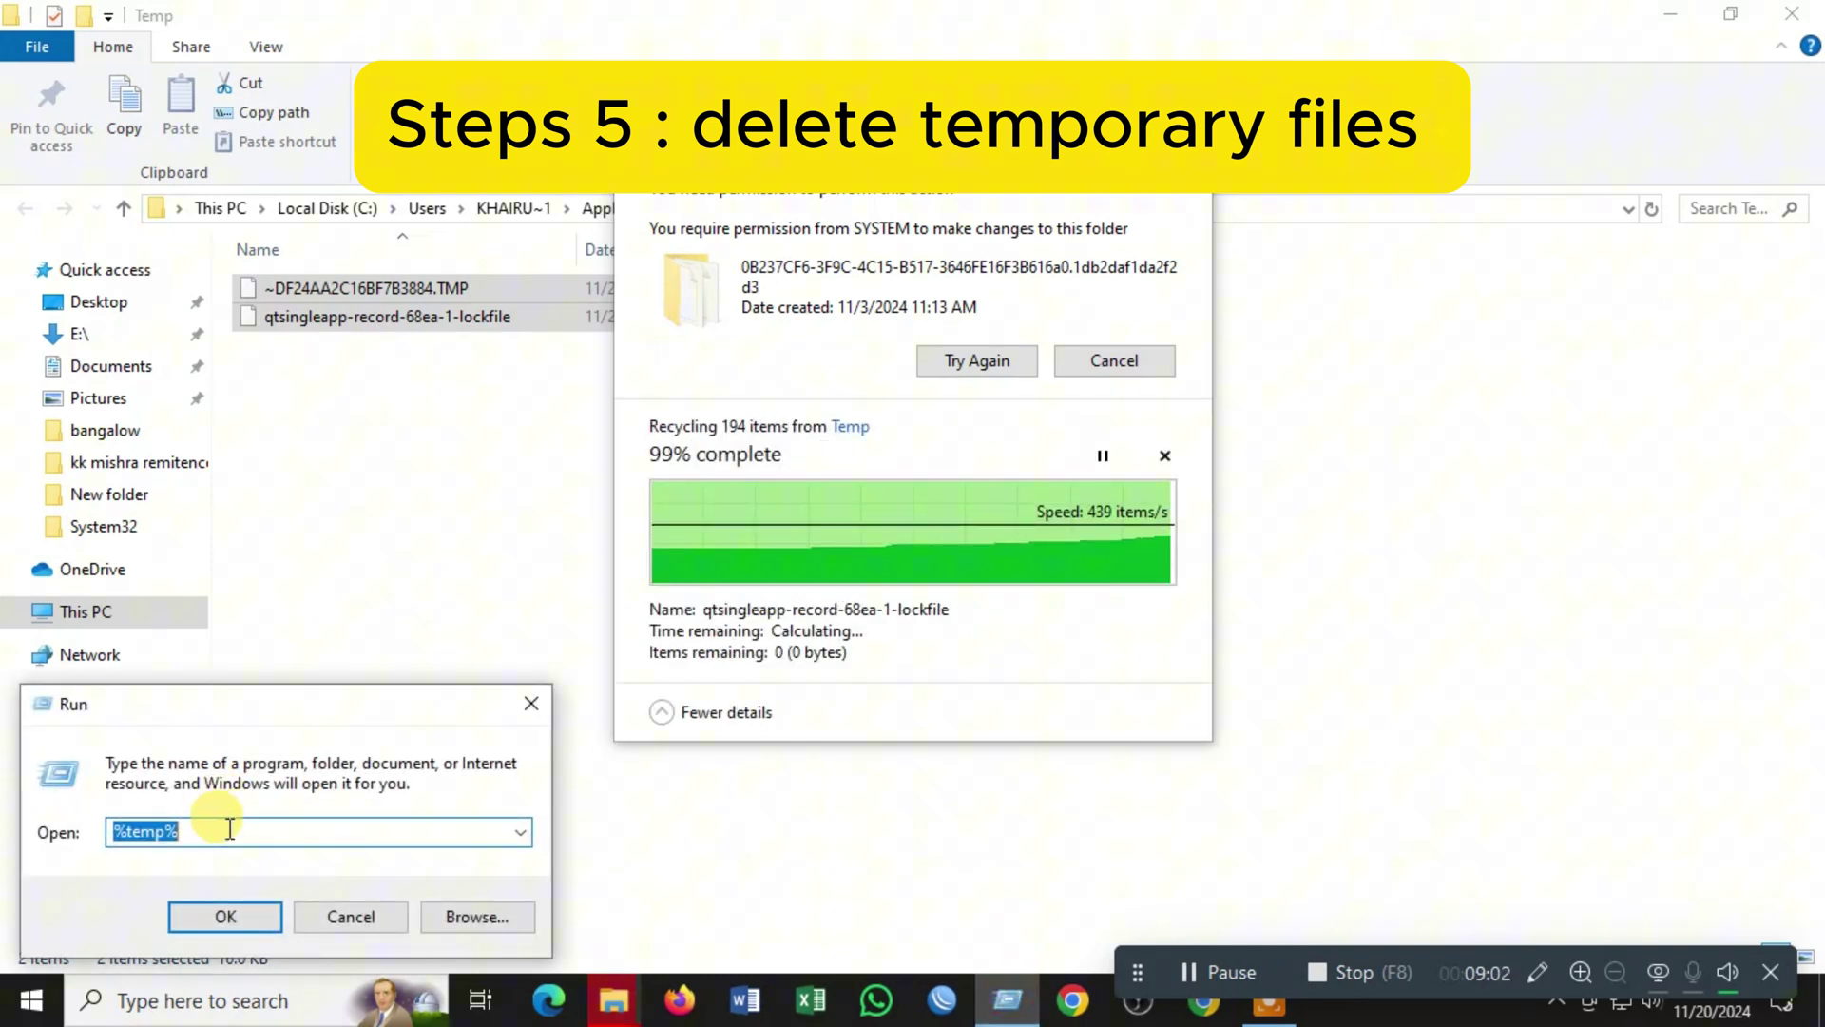
type("pre")
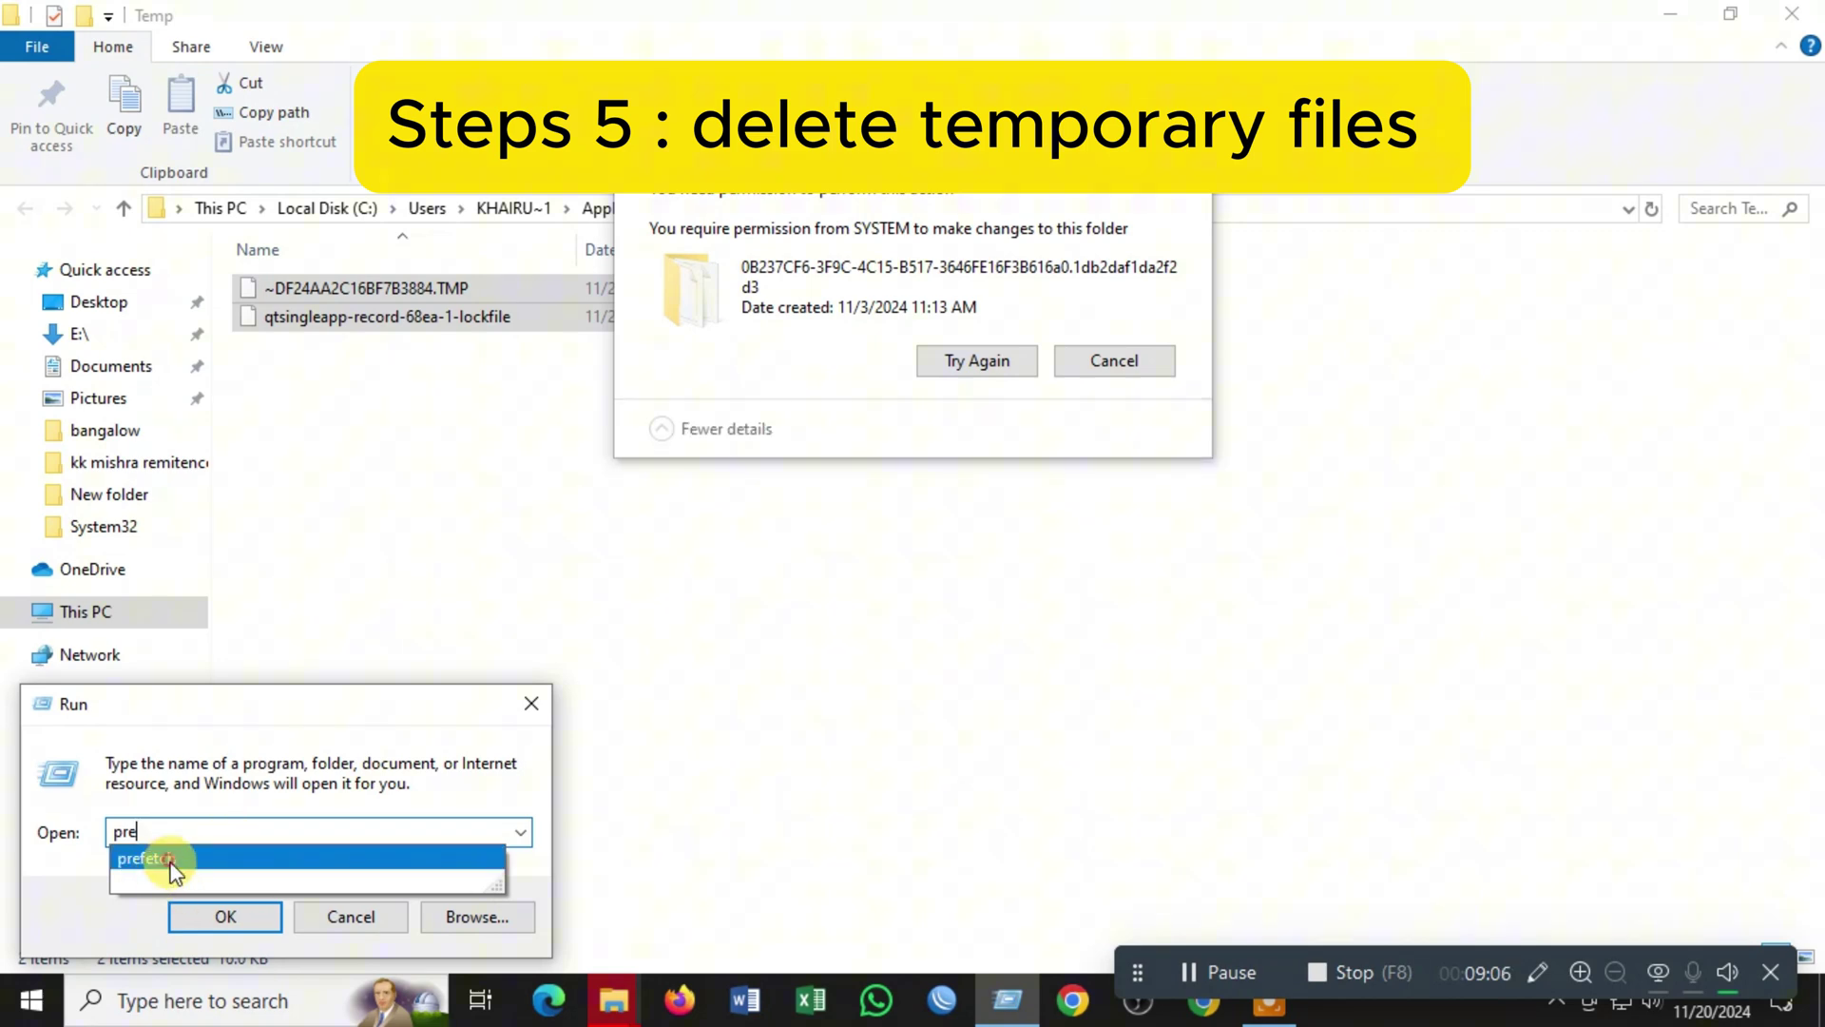
Open the Prefetch folder from Run, grant access, and delete all 178 files.
left_click(307, 857)
left_click(225, 915)
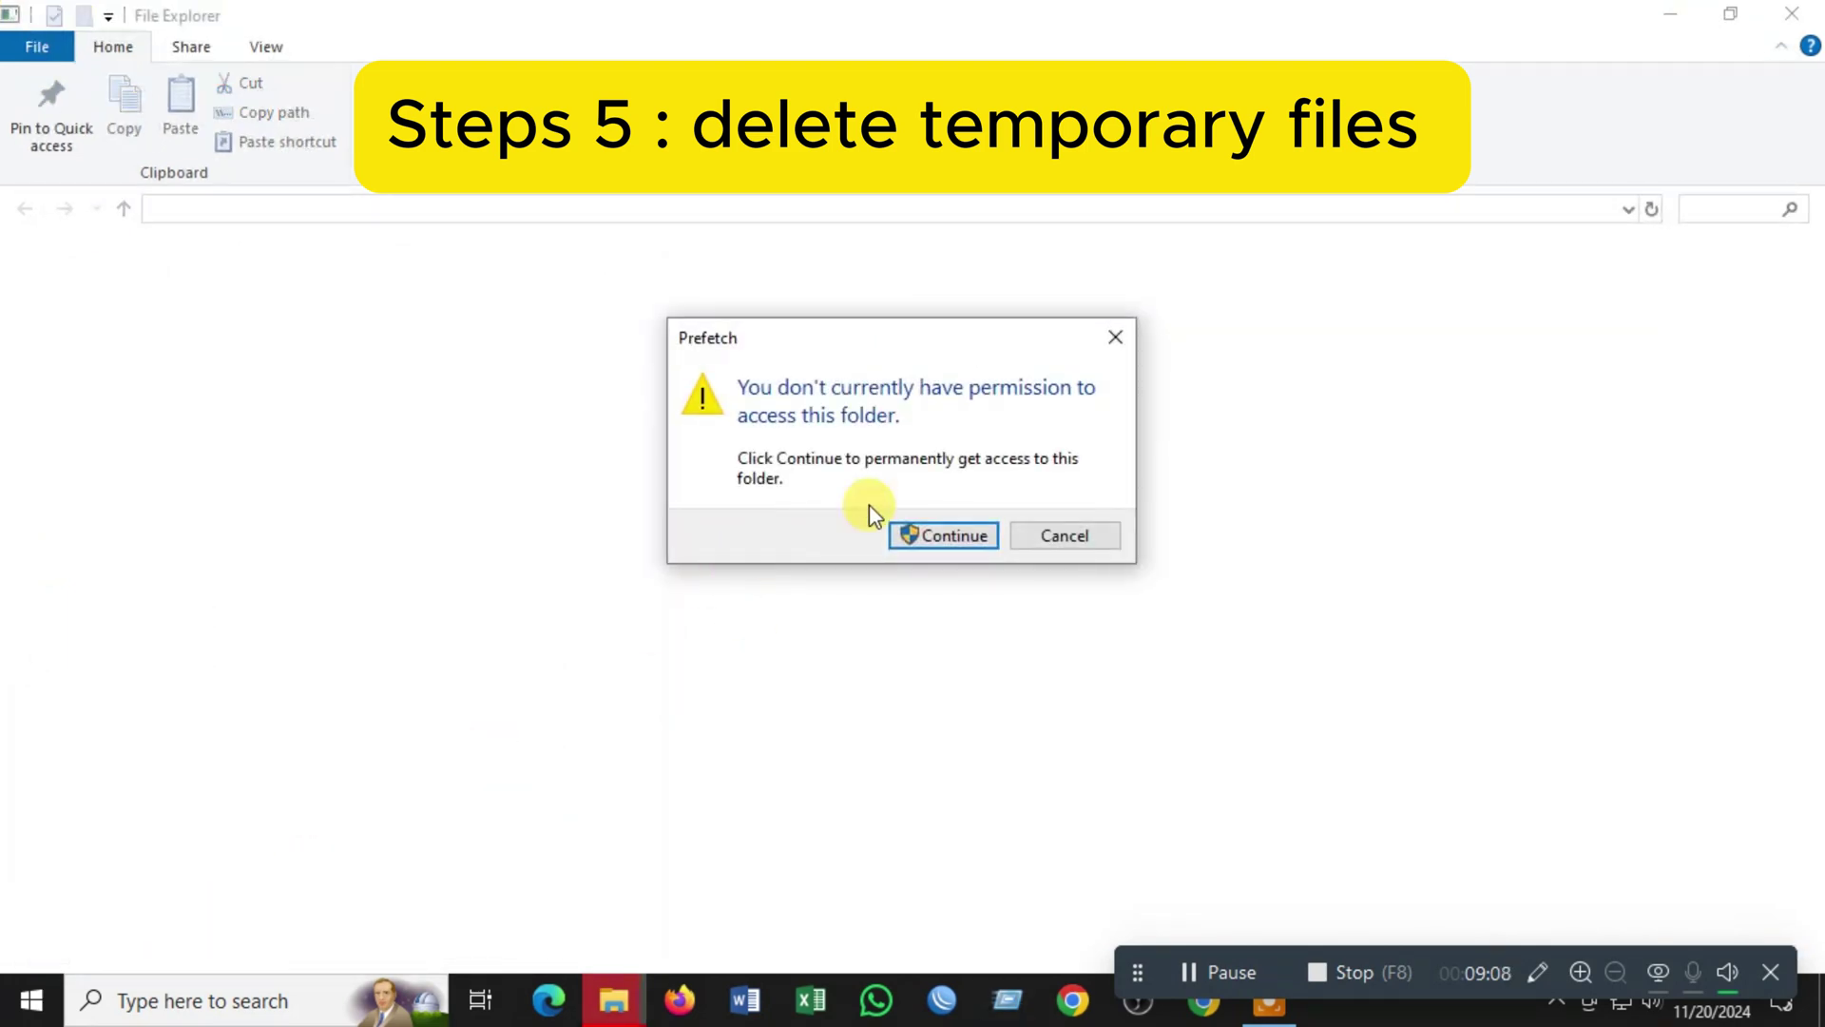
left_click(931, 539)
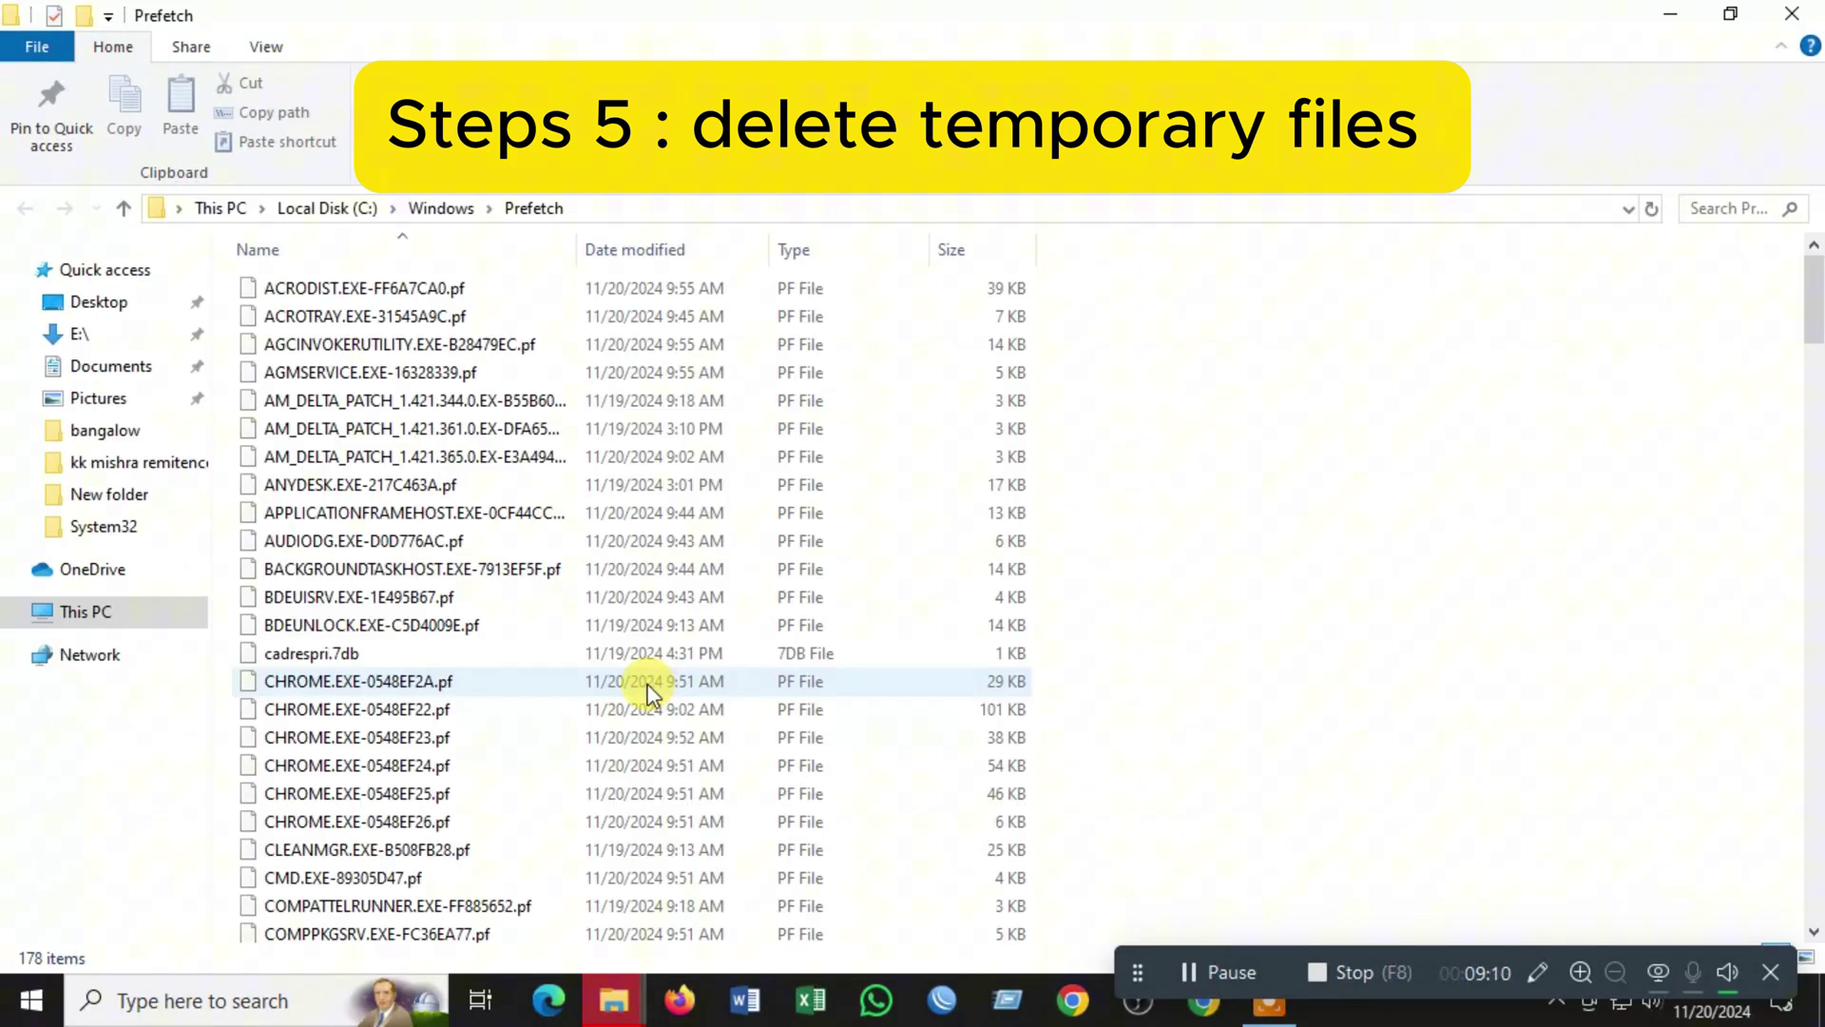
key("ctrl+a")
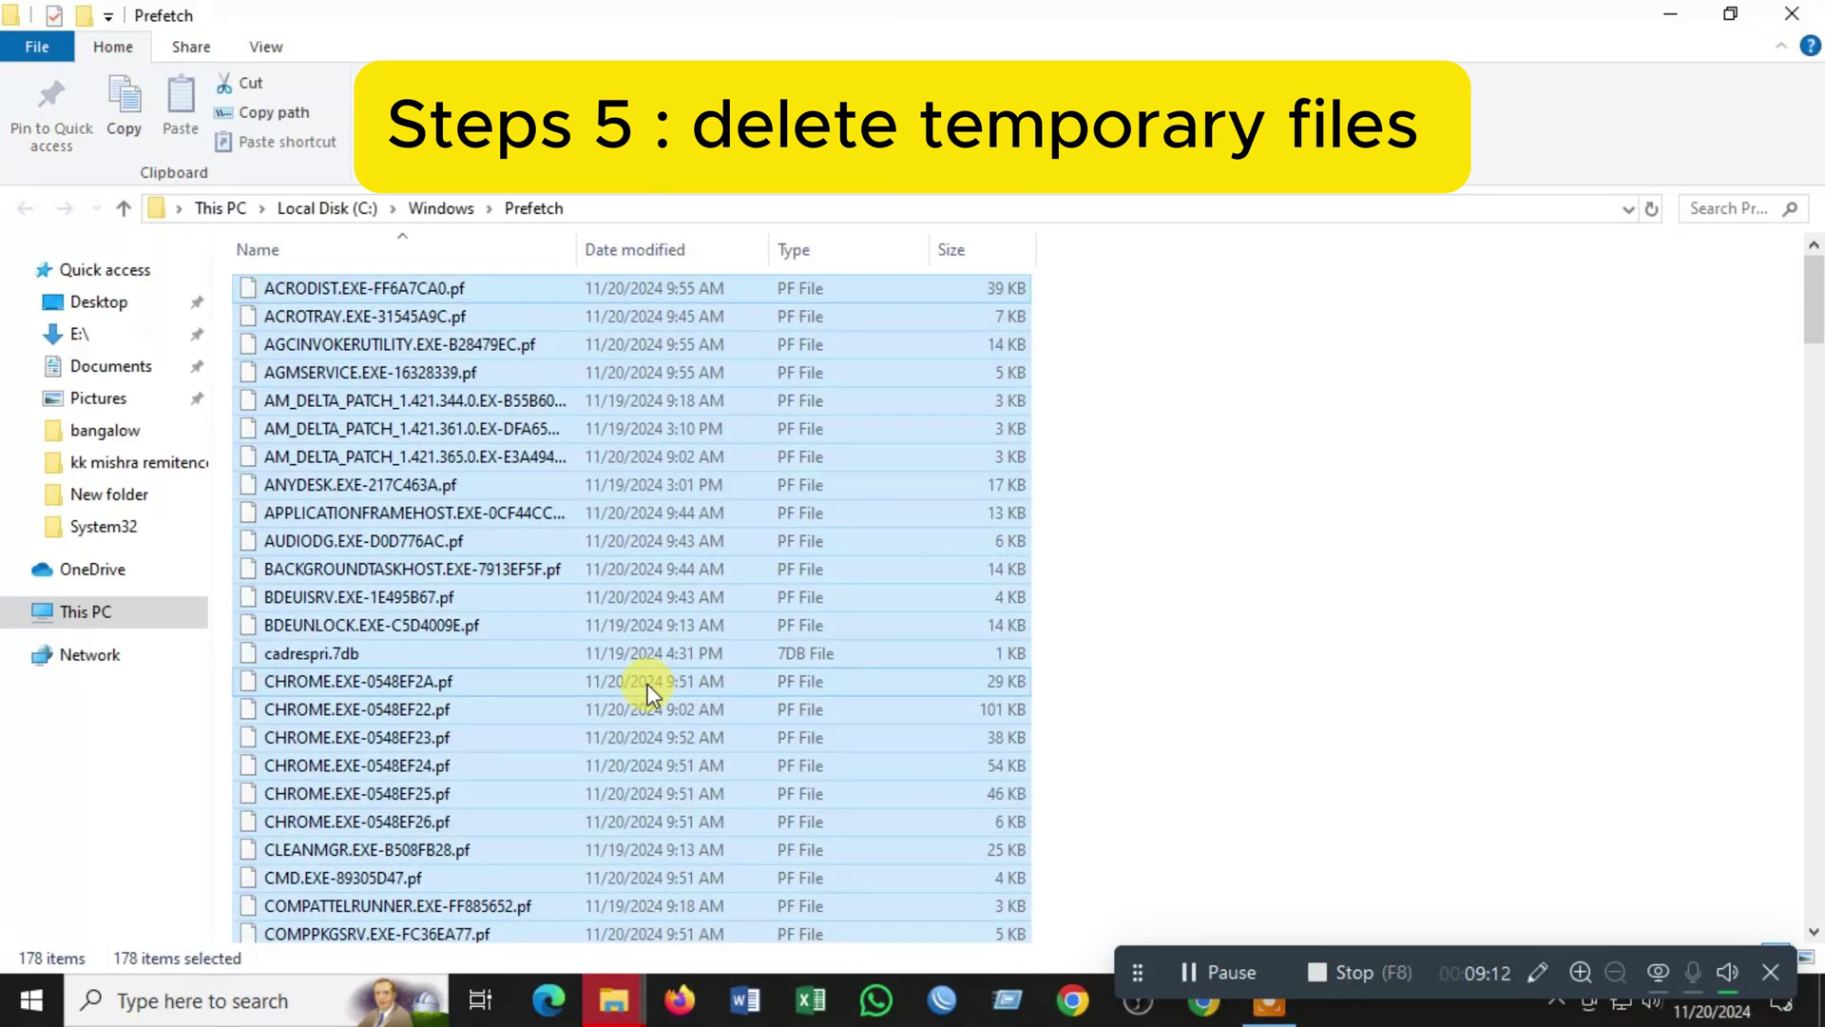
key("Delete")
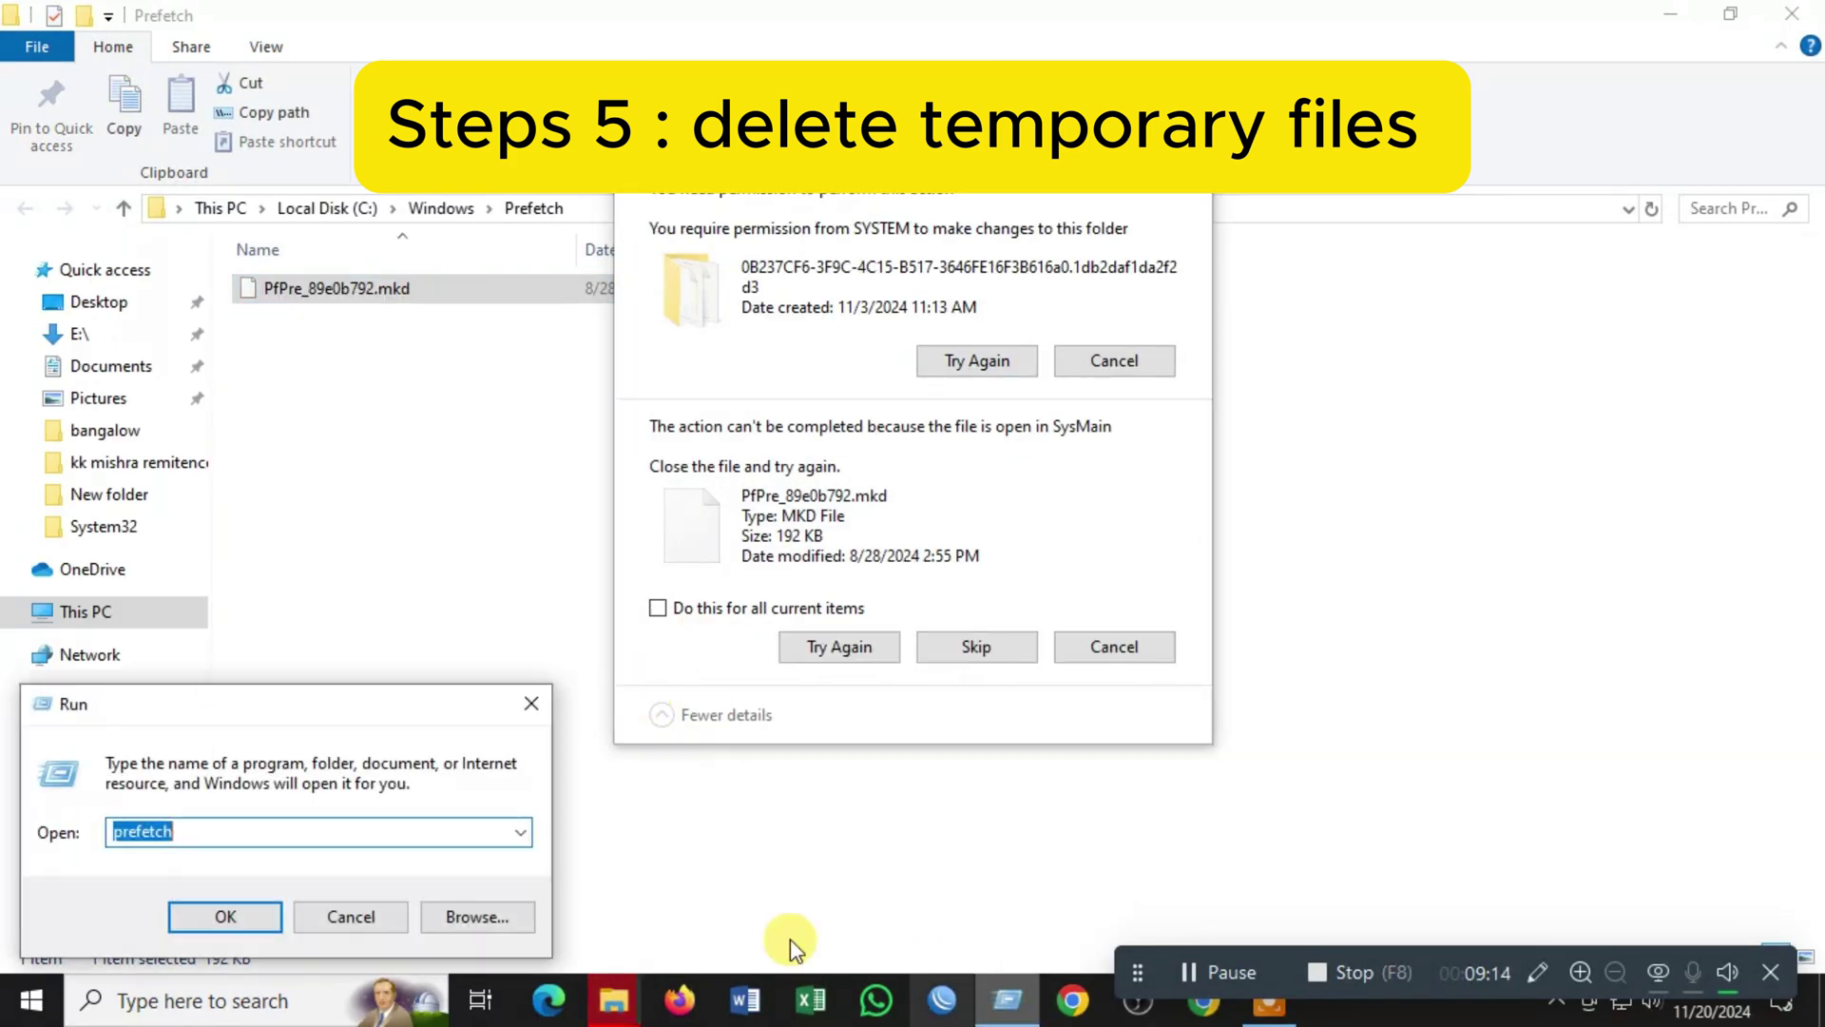
type("re")
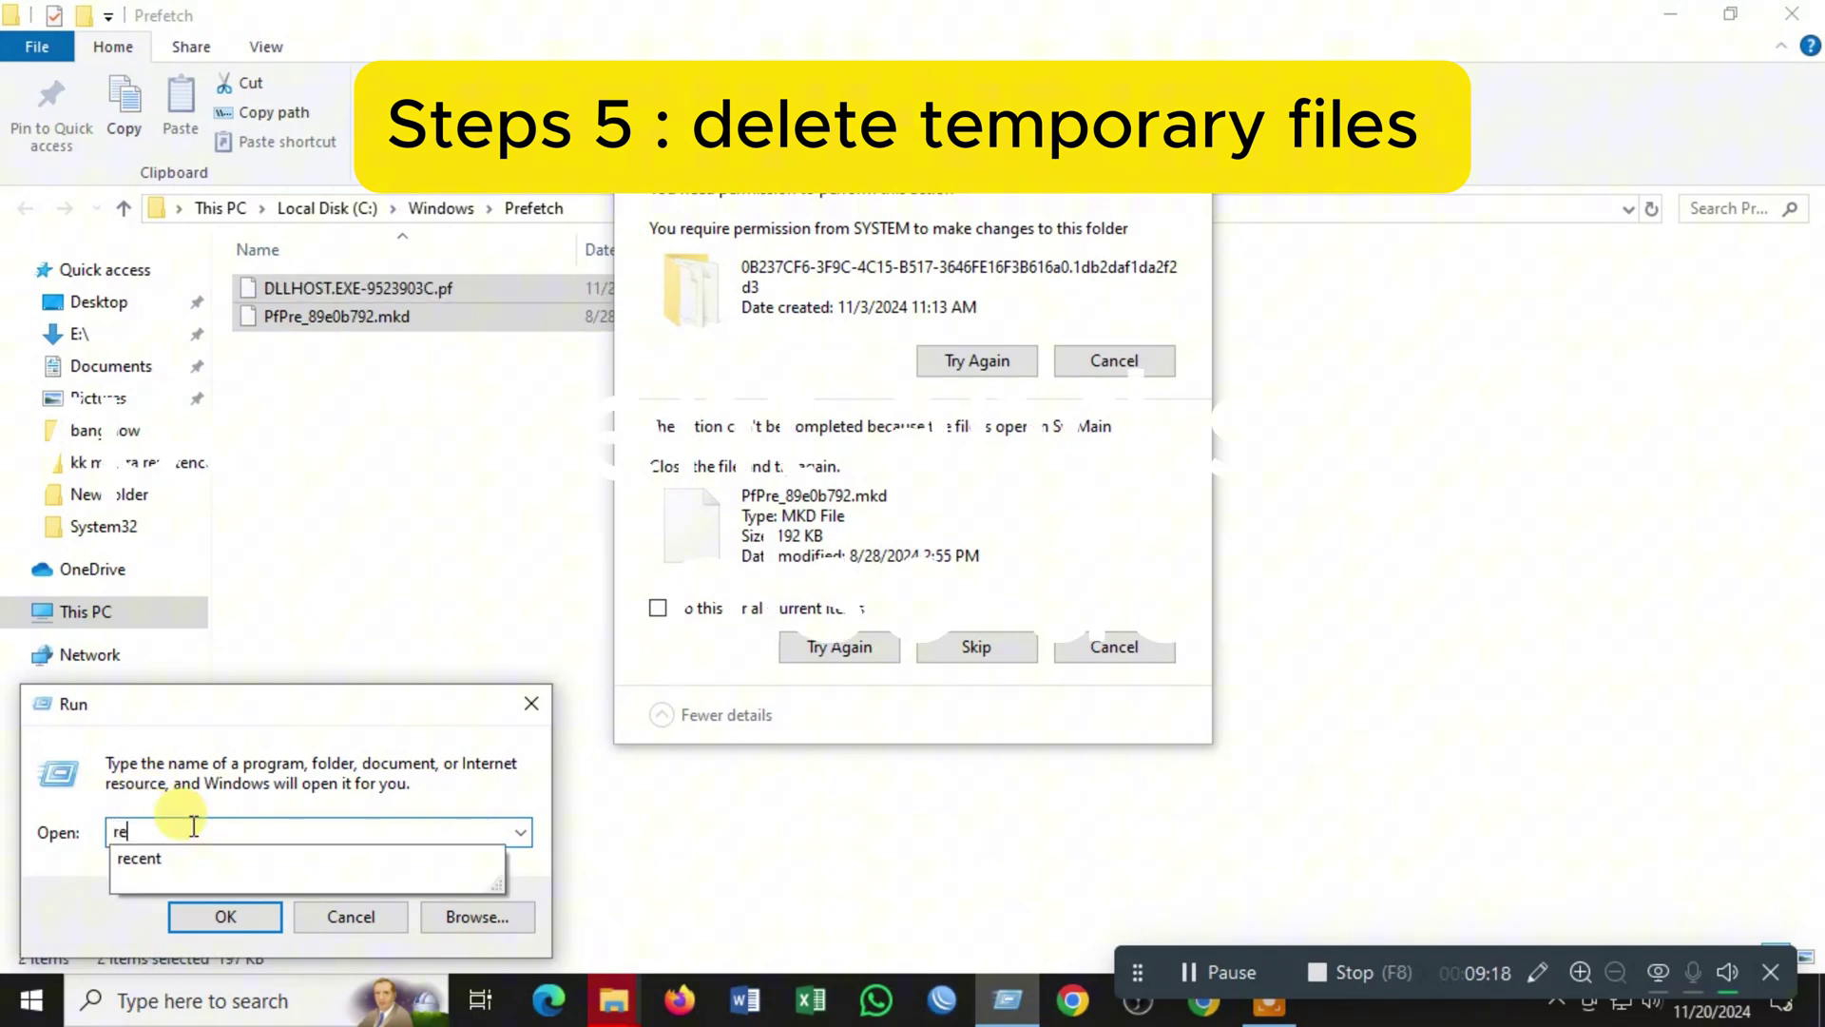
Open the Recent folder from Run and permanently delete all 86 shortcuts.
left_click(306, 857)
left_click(224, 917)
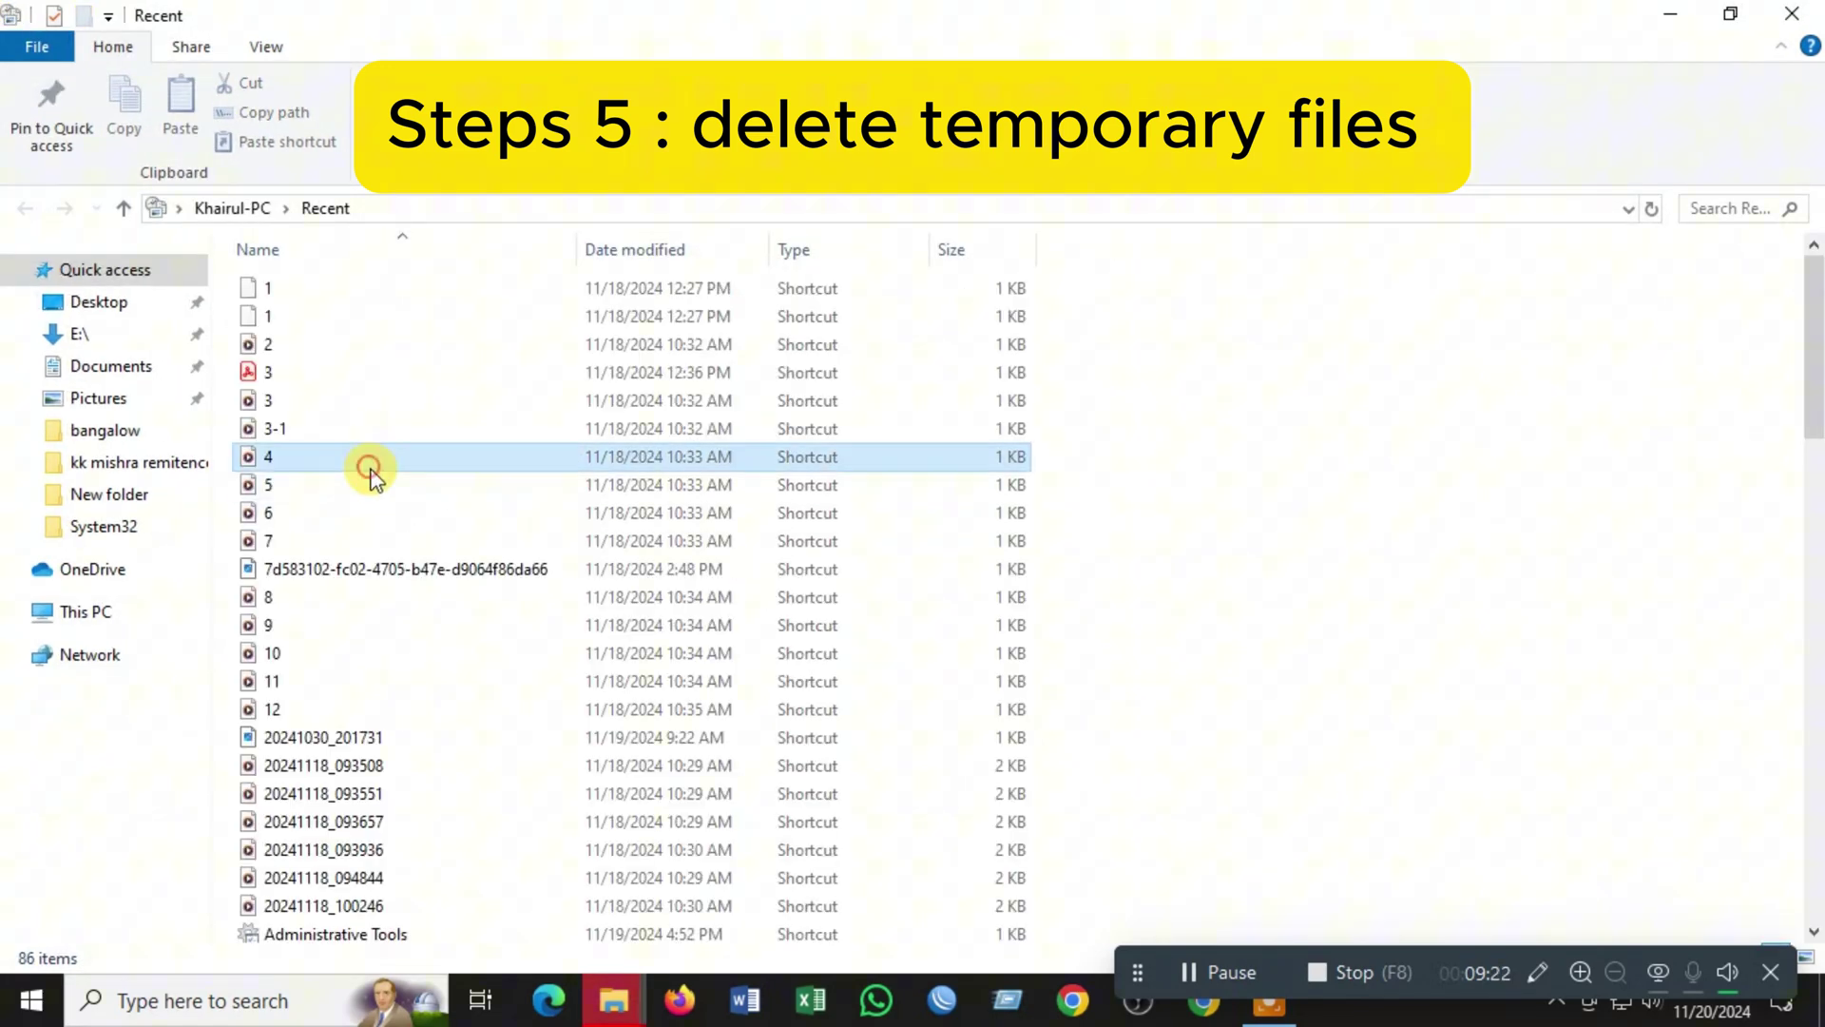
left_click(371, 457)
key("ctrl+a")
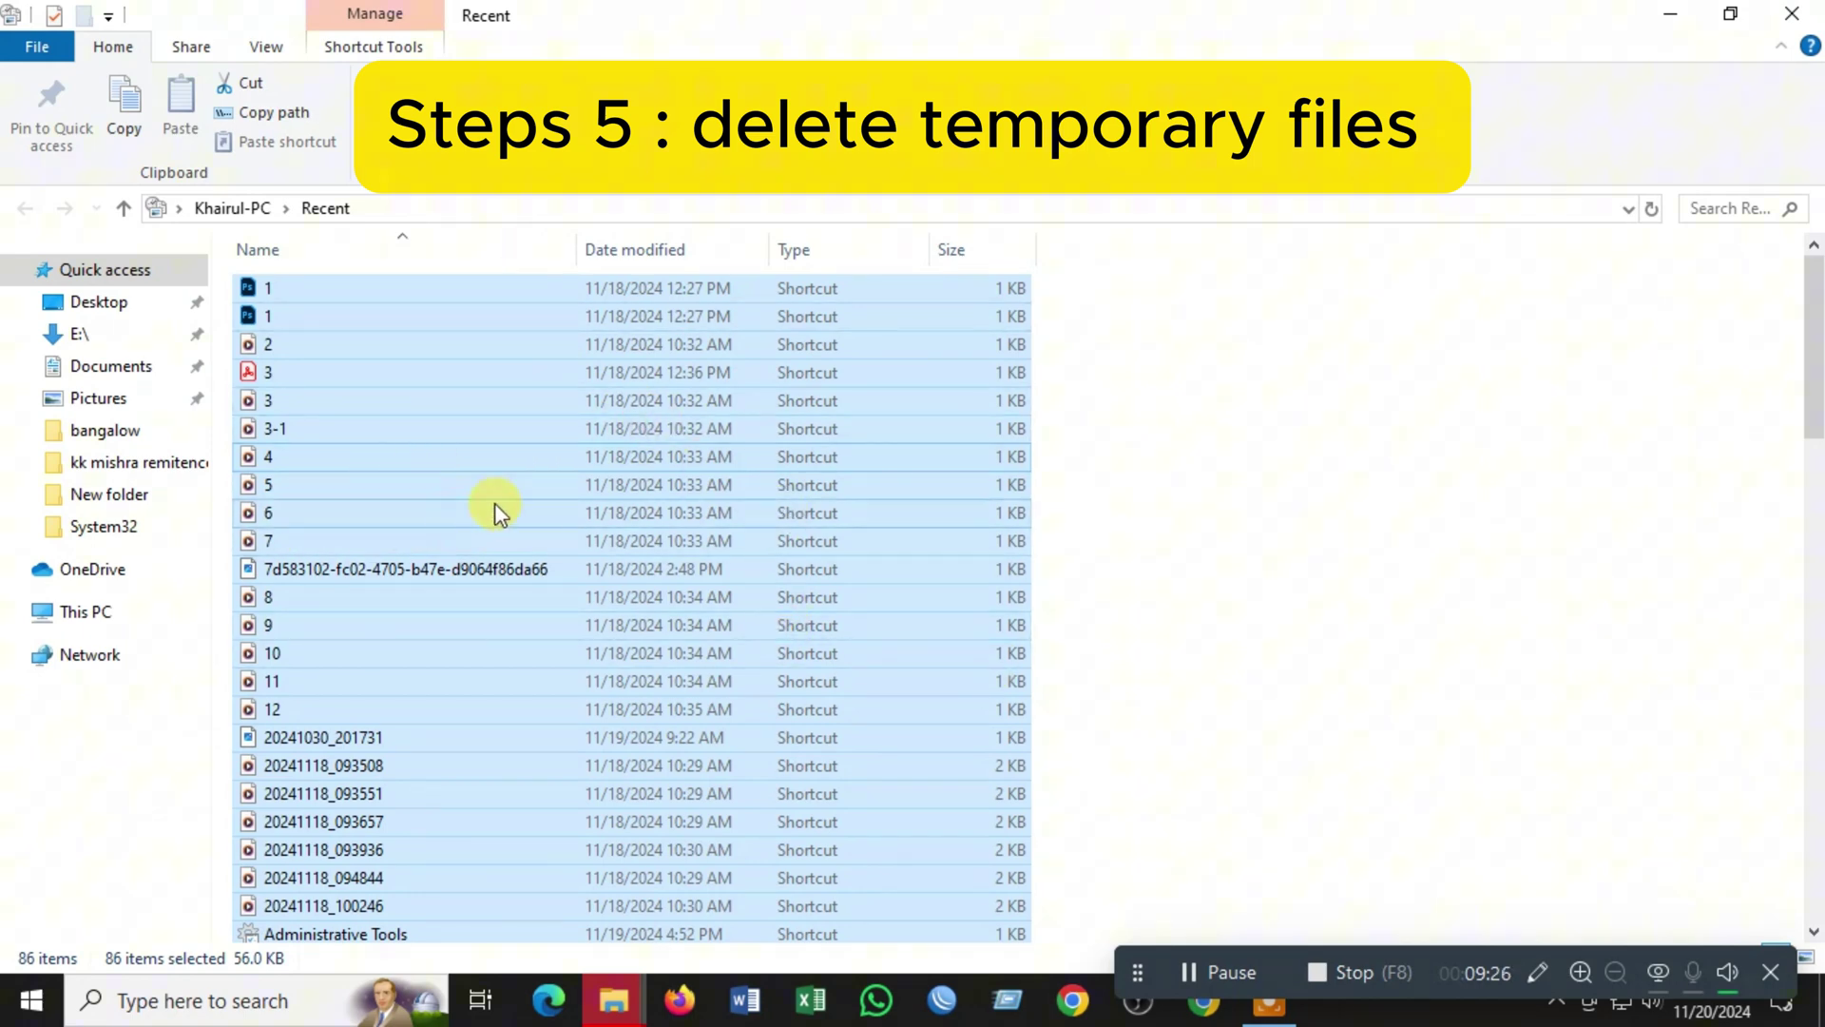
left_click(529, 172)
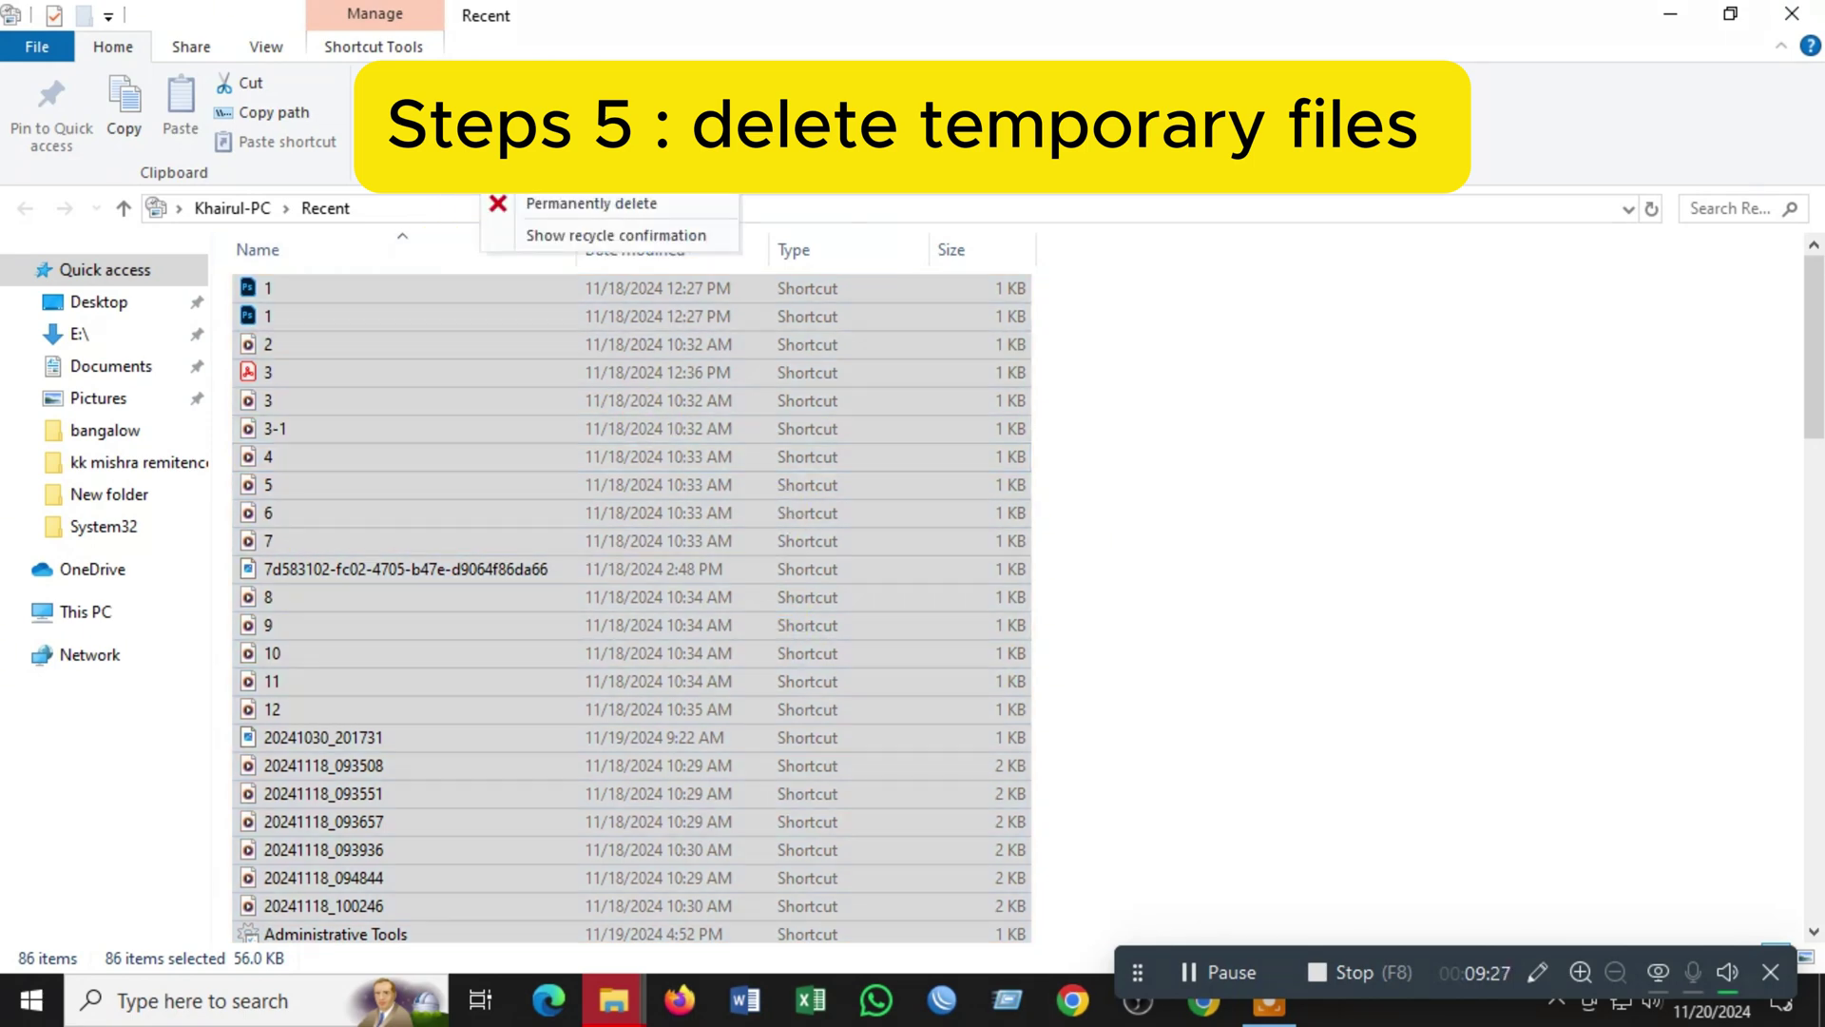
left_click(564, 207)
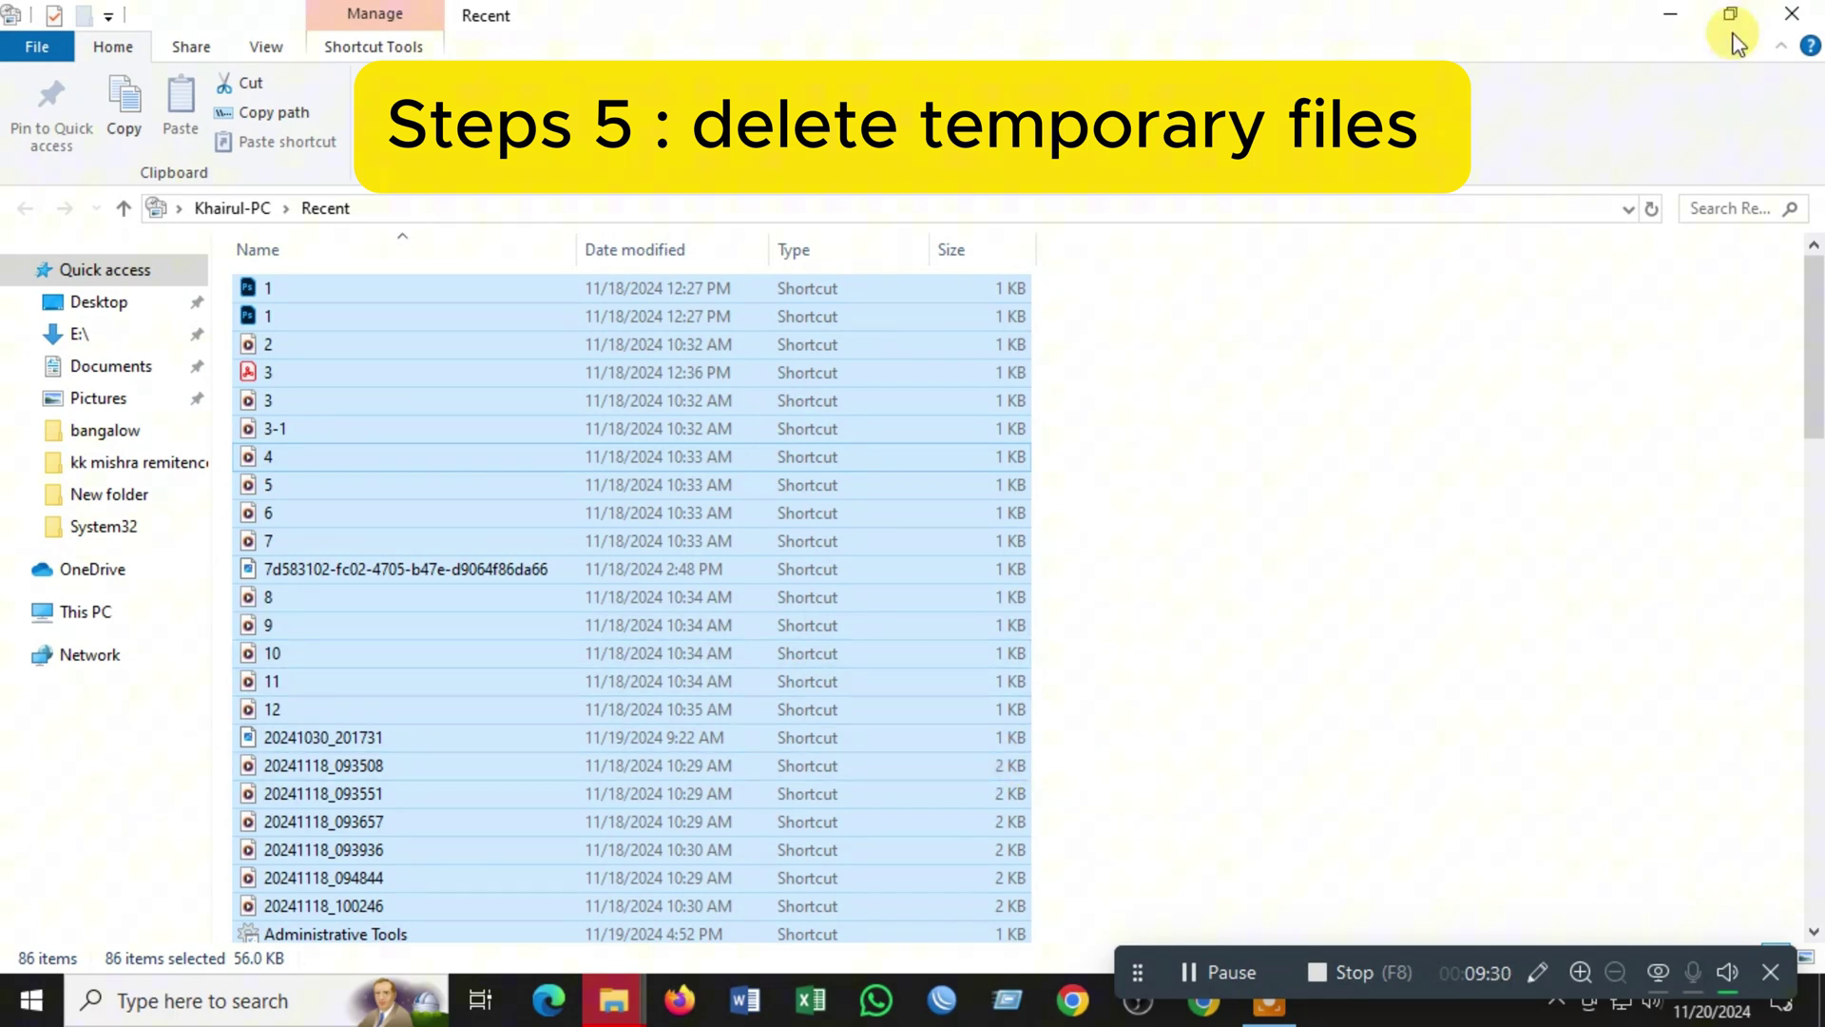
Close the Recent, Prefetch and Temp folder windows.
left_click(1785, 12)
left_click(1804, 15)
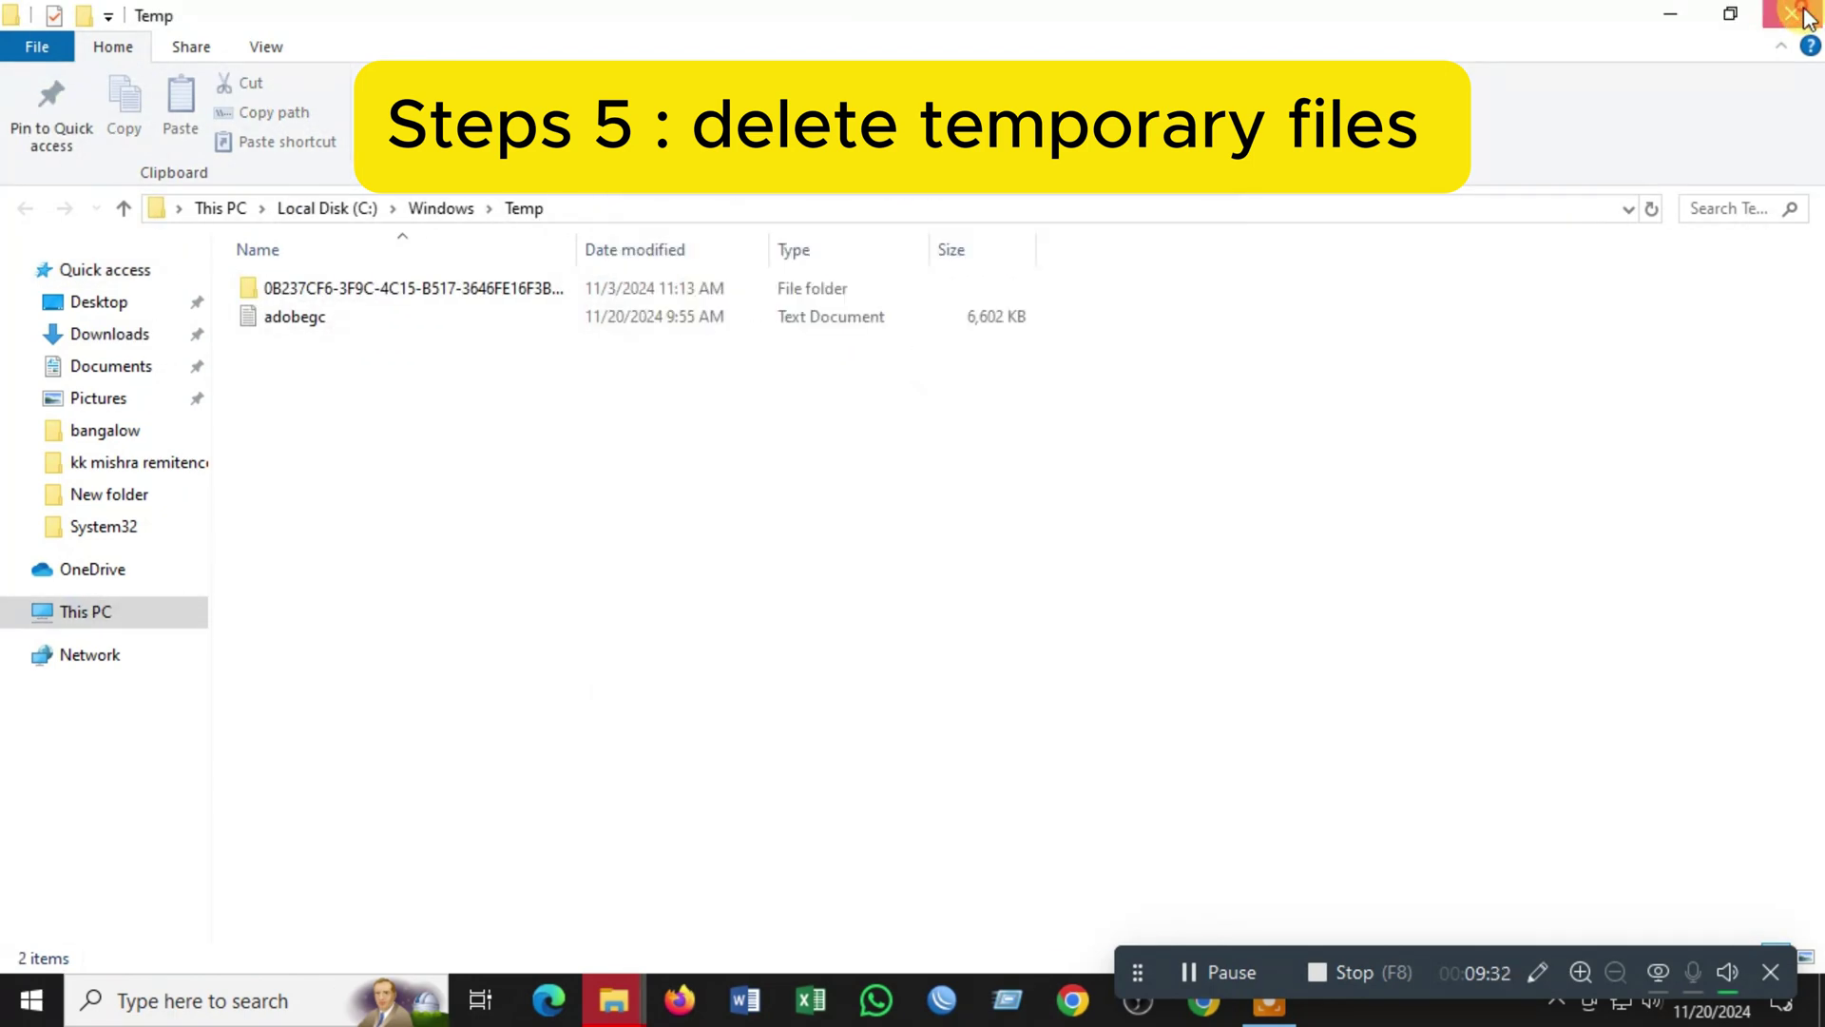
left_click(1805, 11)
Empty the Recycle Bin, dismissing permission prompts and skipping the file held by SysMain.
right_click(35, 320)
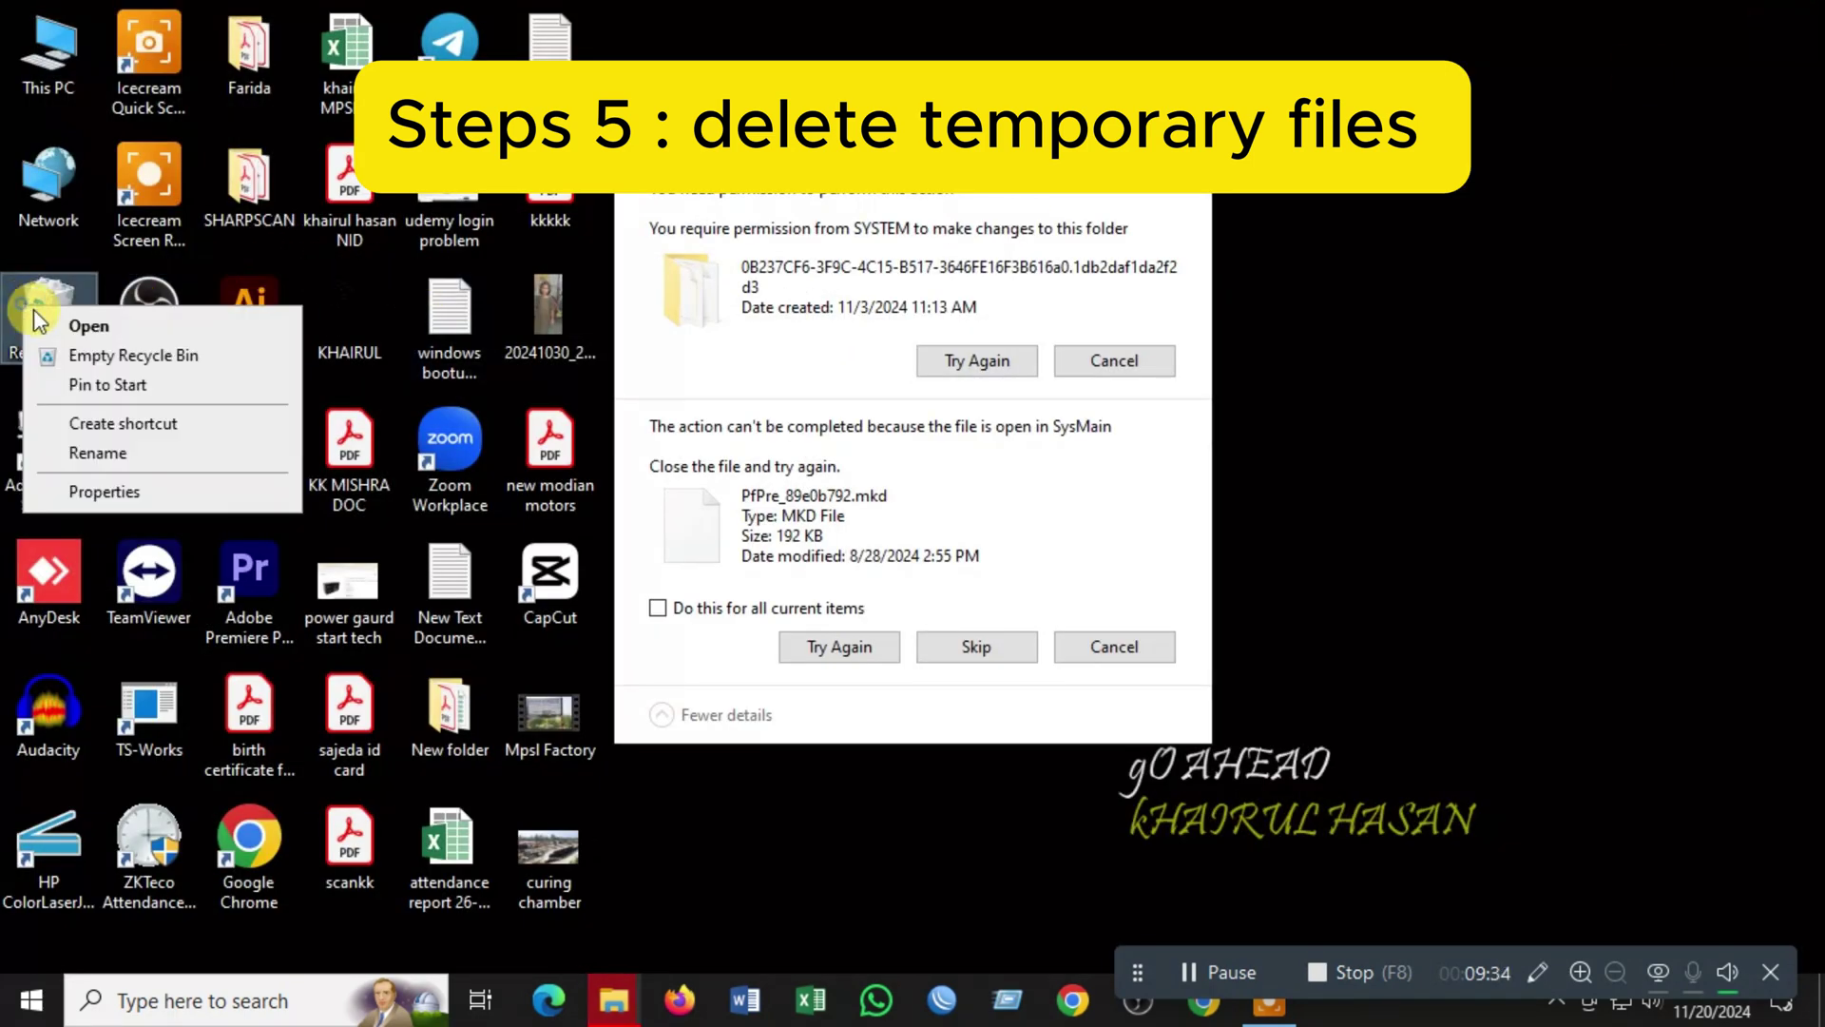
left_click(86, 357)
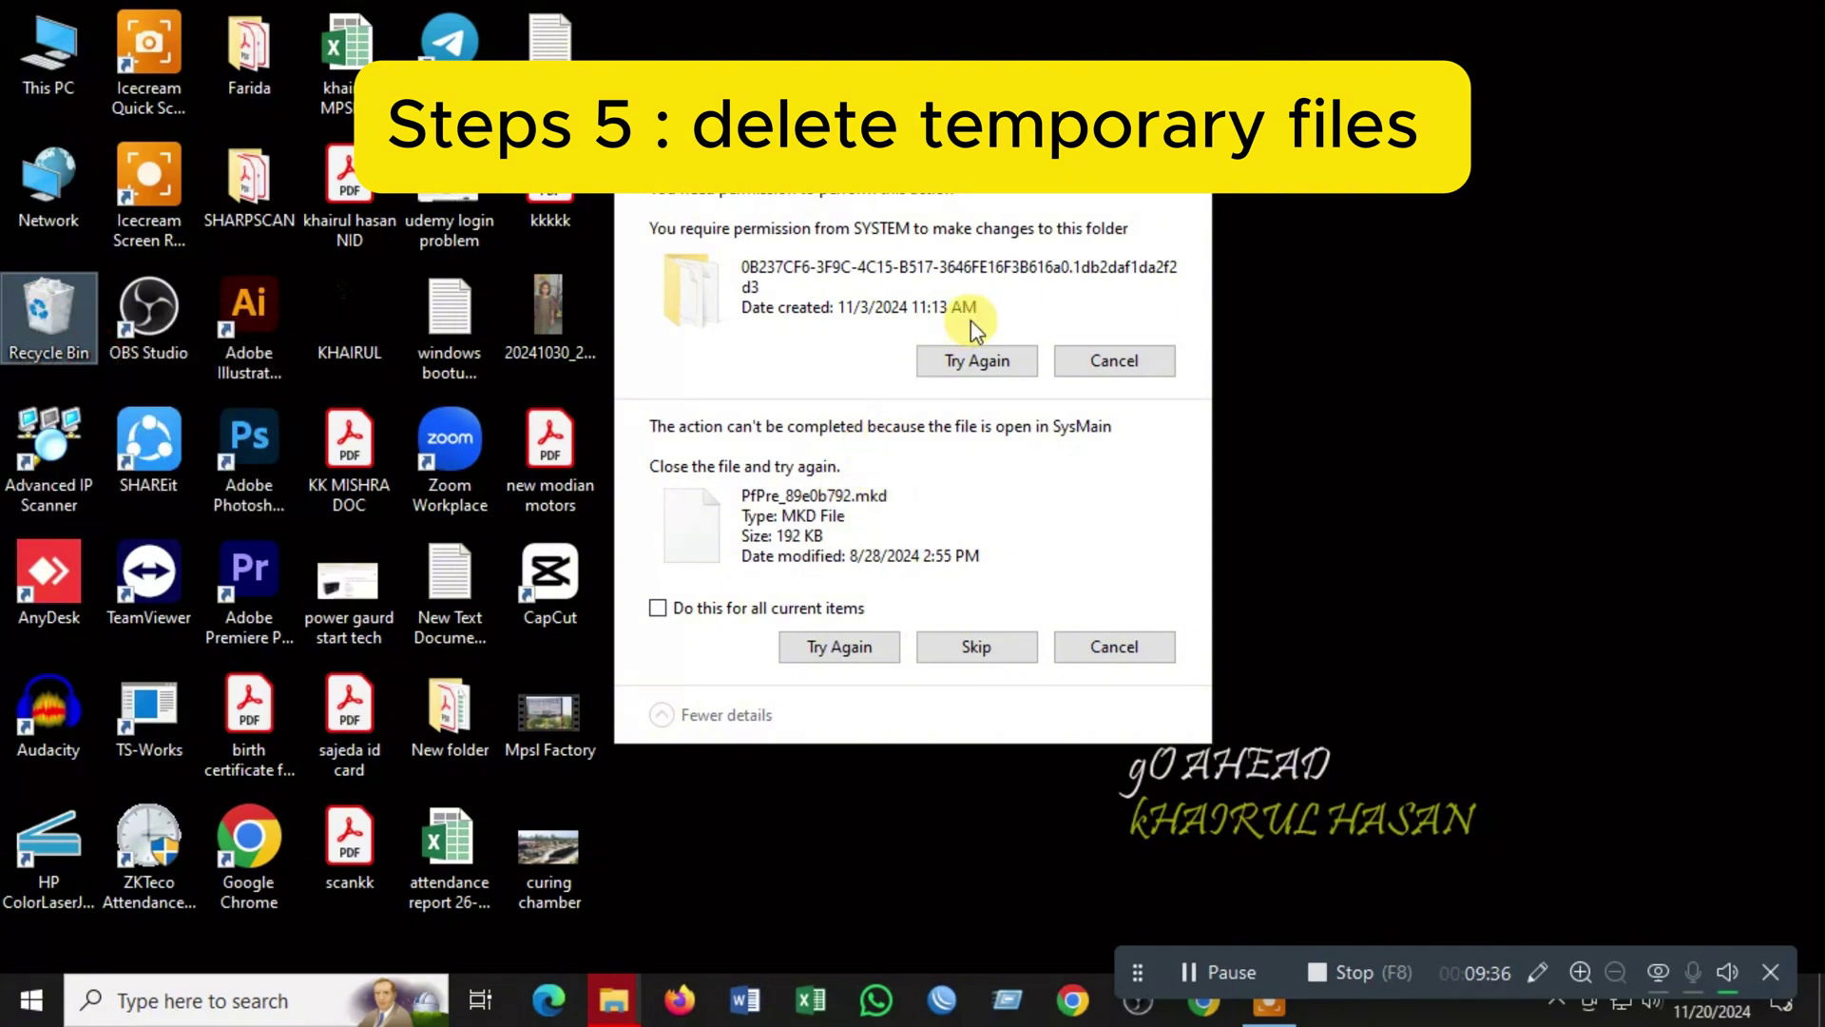
left_click(1114, 360)
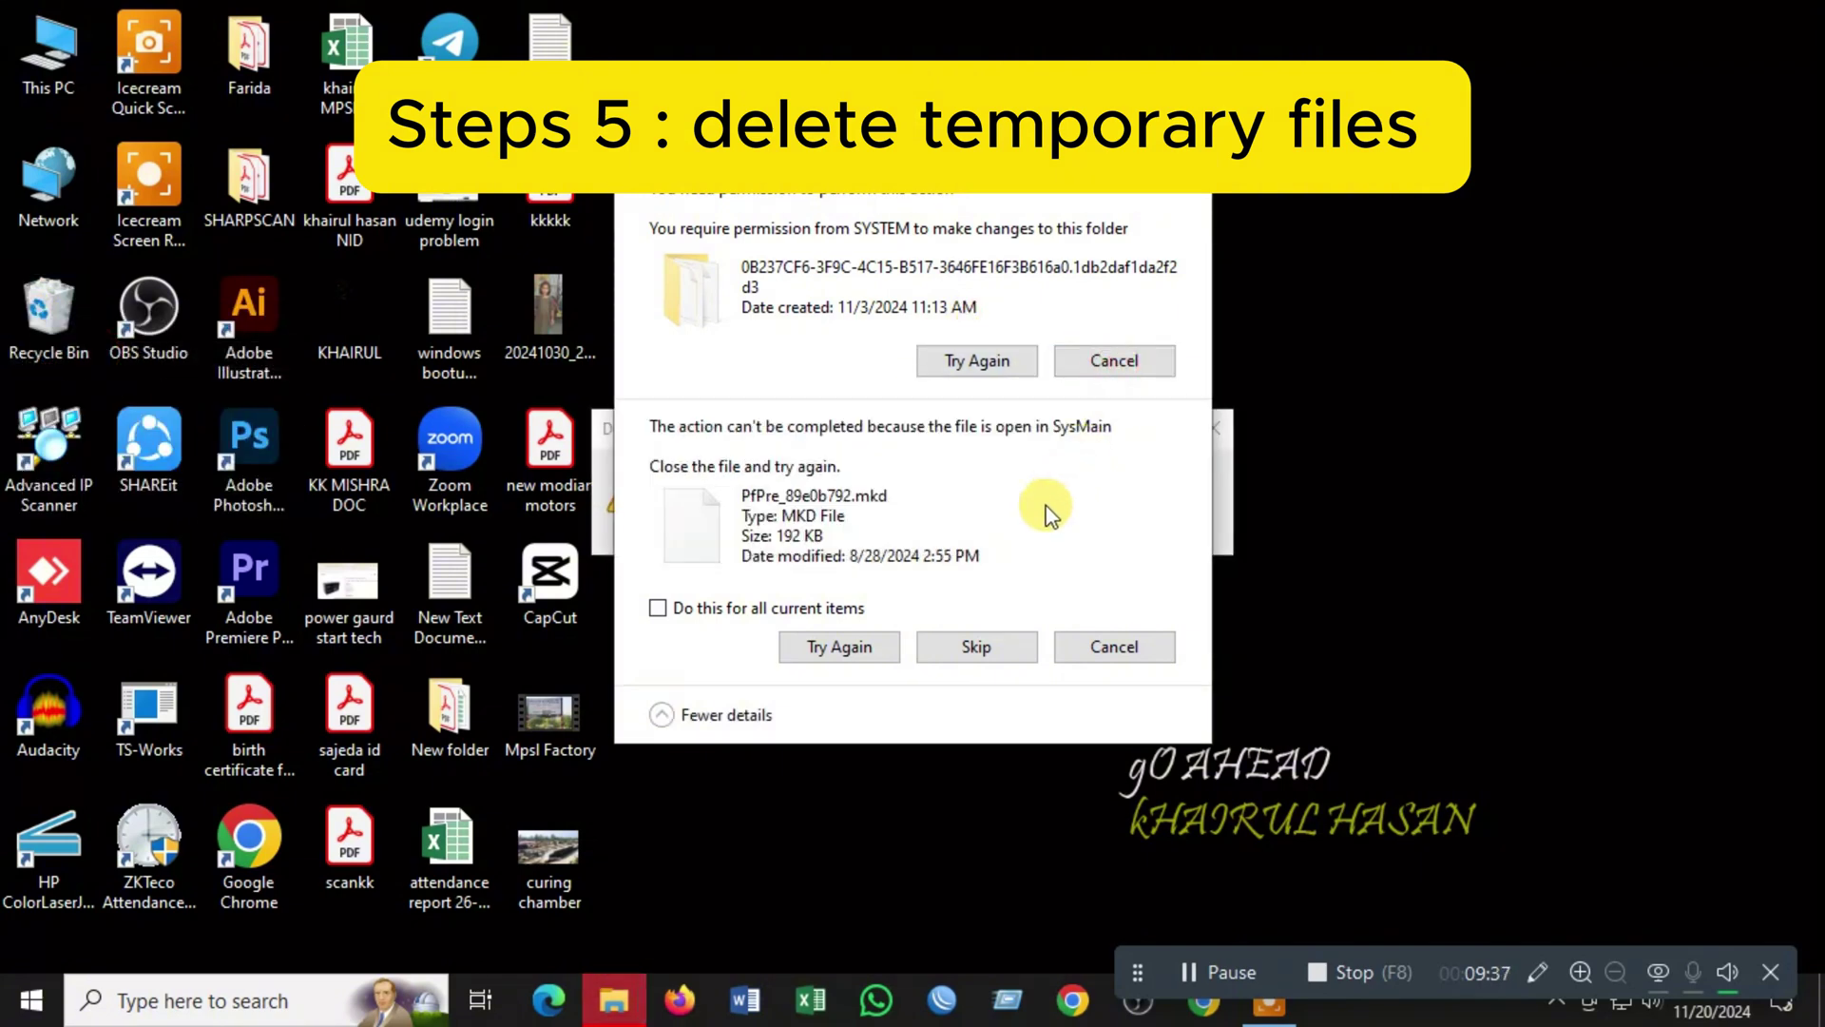
left_click(976, 646)
left_click(975, 410)
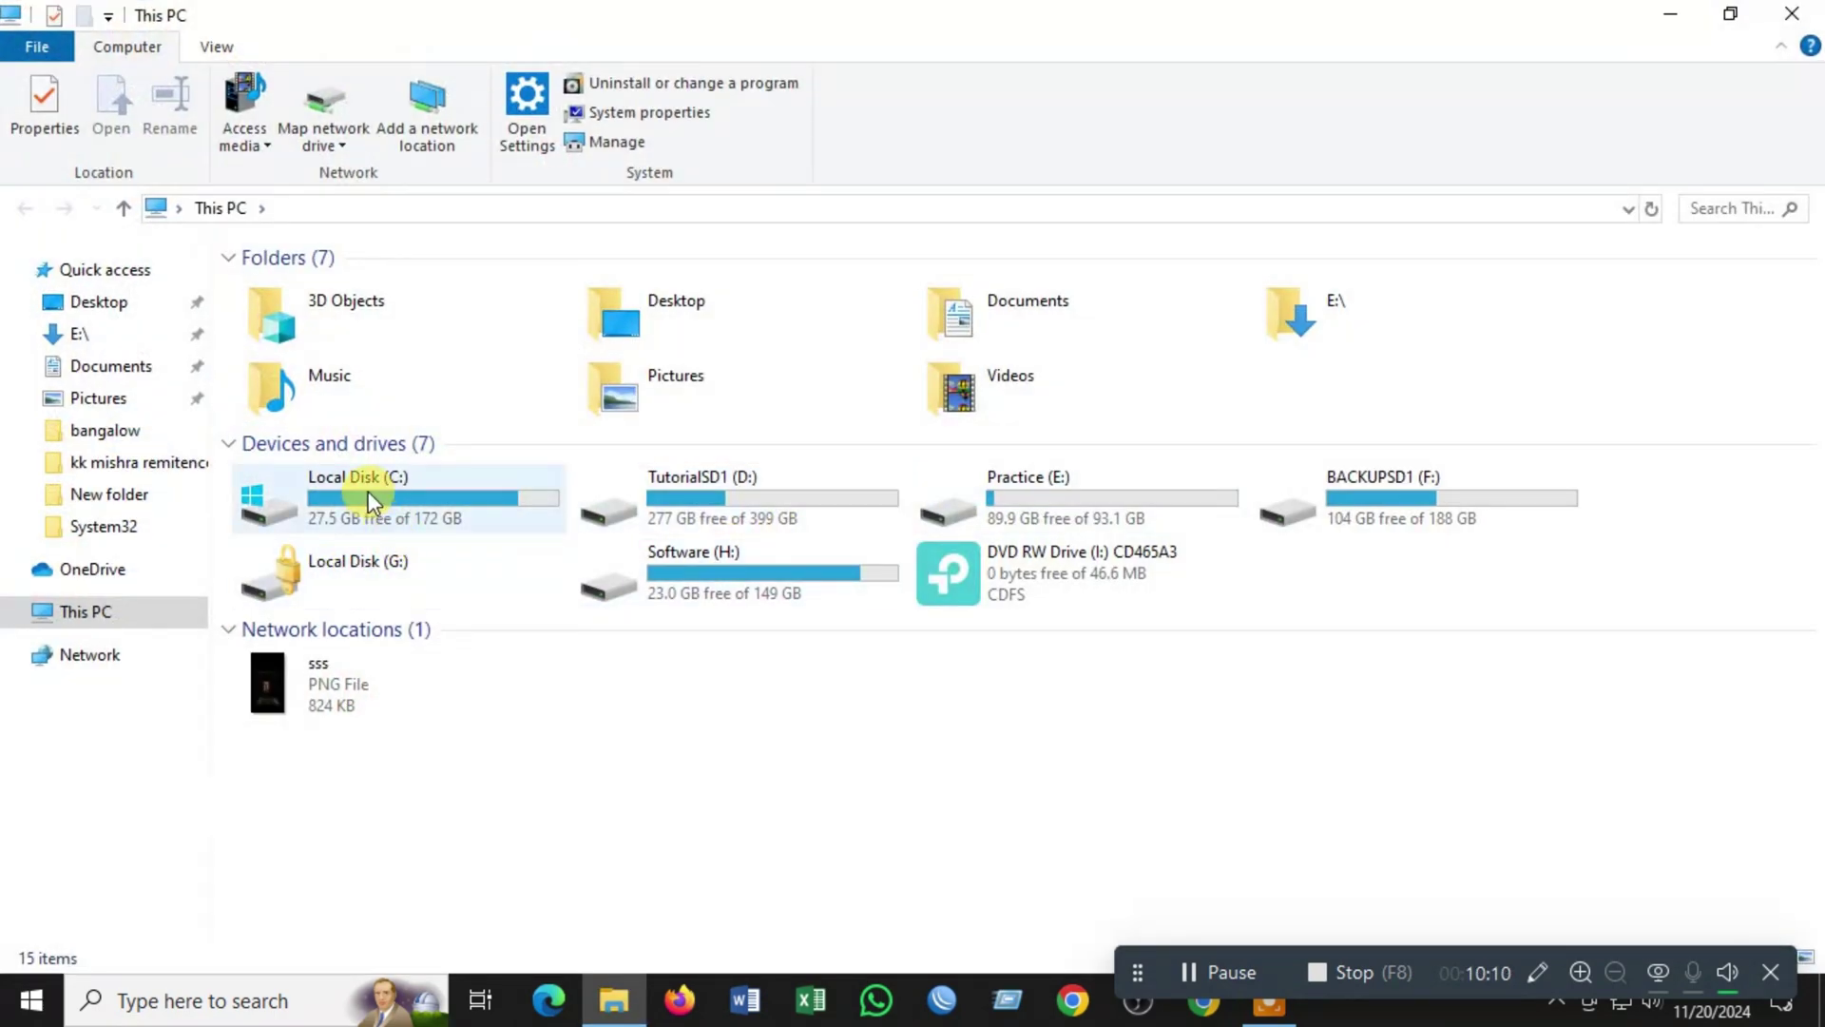
Run Disk Cleanup on Local Disk (C:) with Temporary files included, deleting about 31.5 MB.
right_click(368, 491)
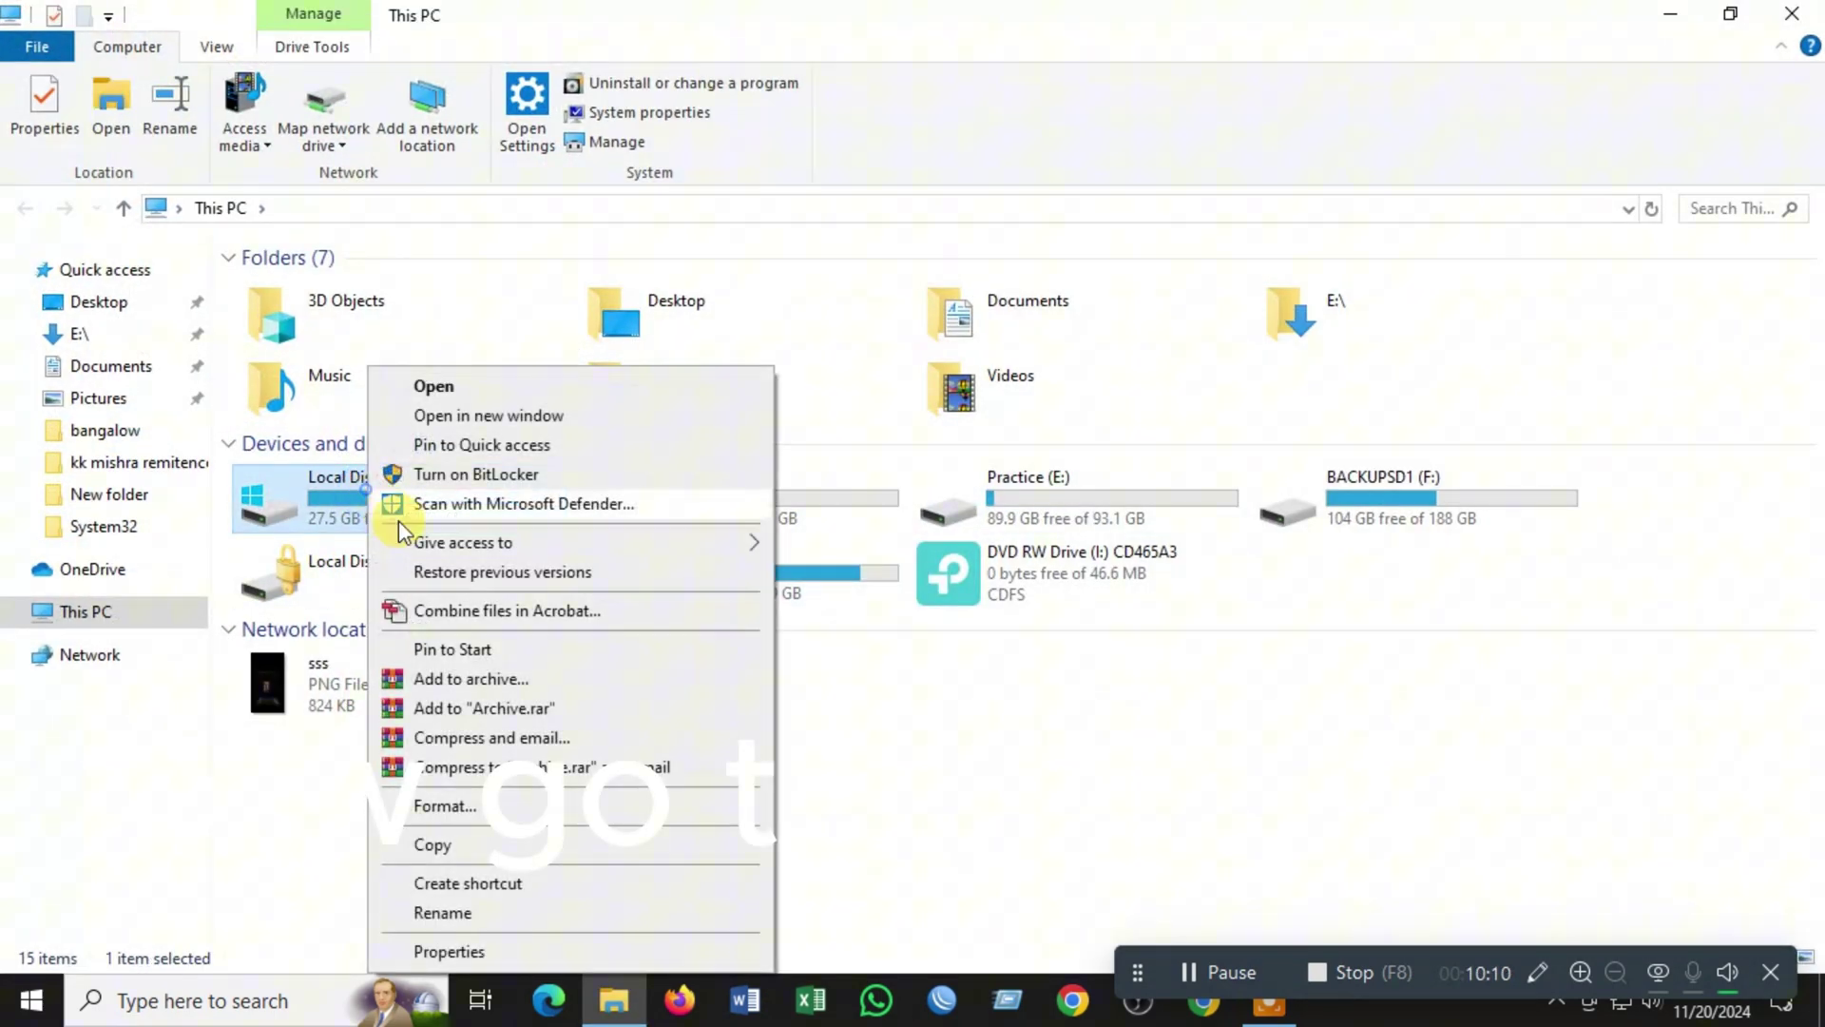
left_click(470, 952)
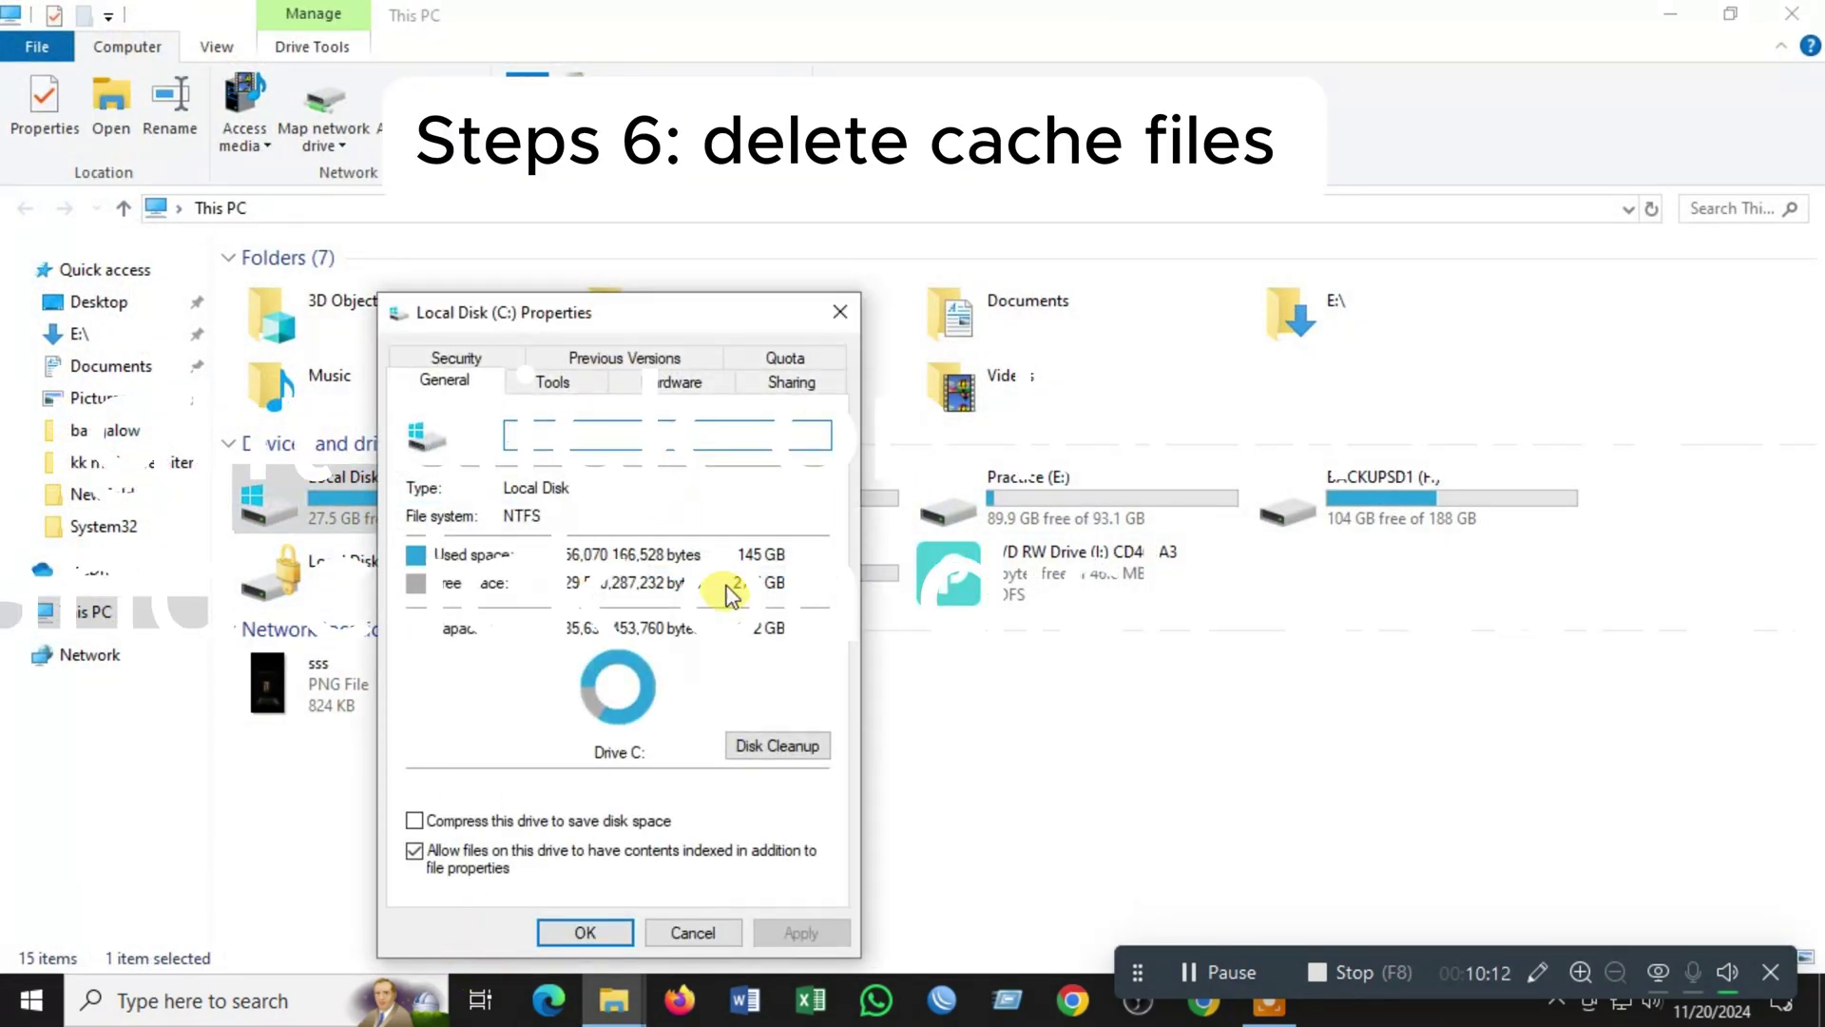
left_click(778, 745)
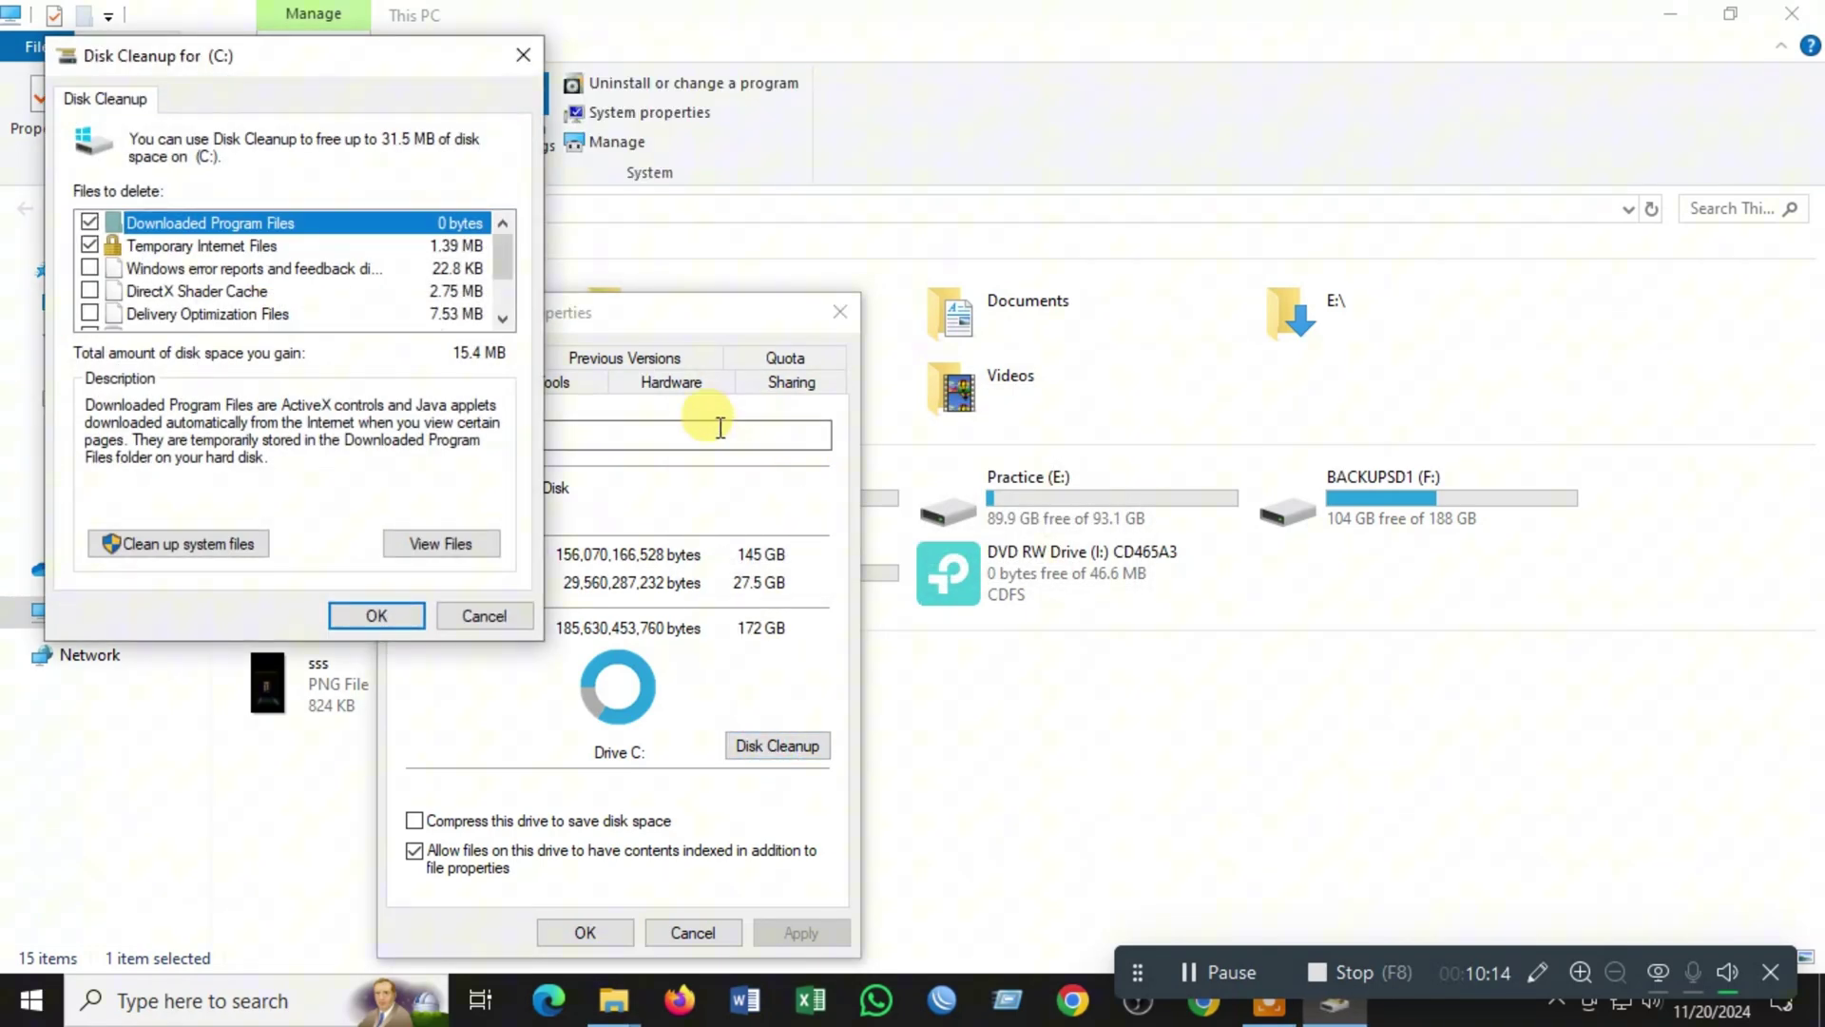
left_click_drag(186, 58, 966, 65)
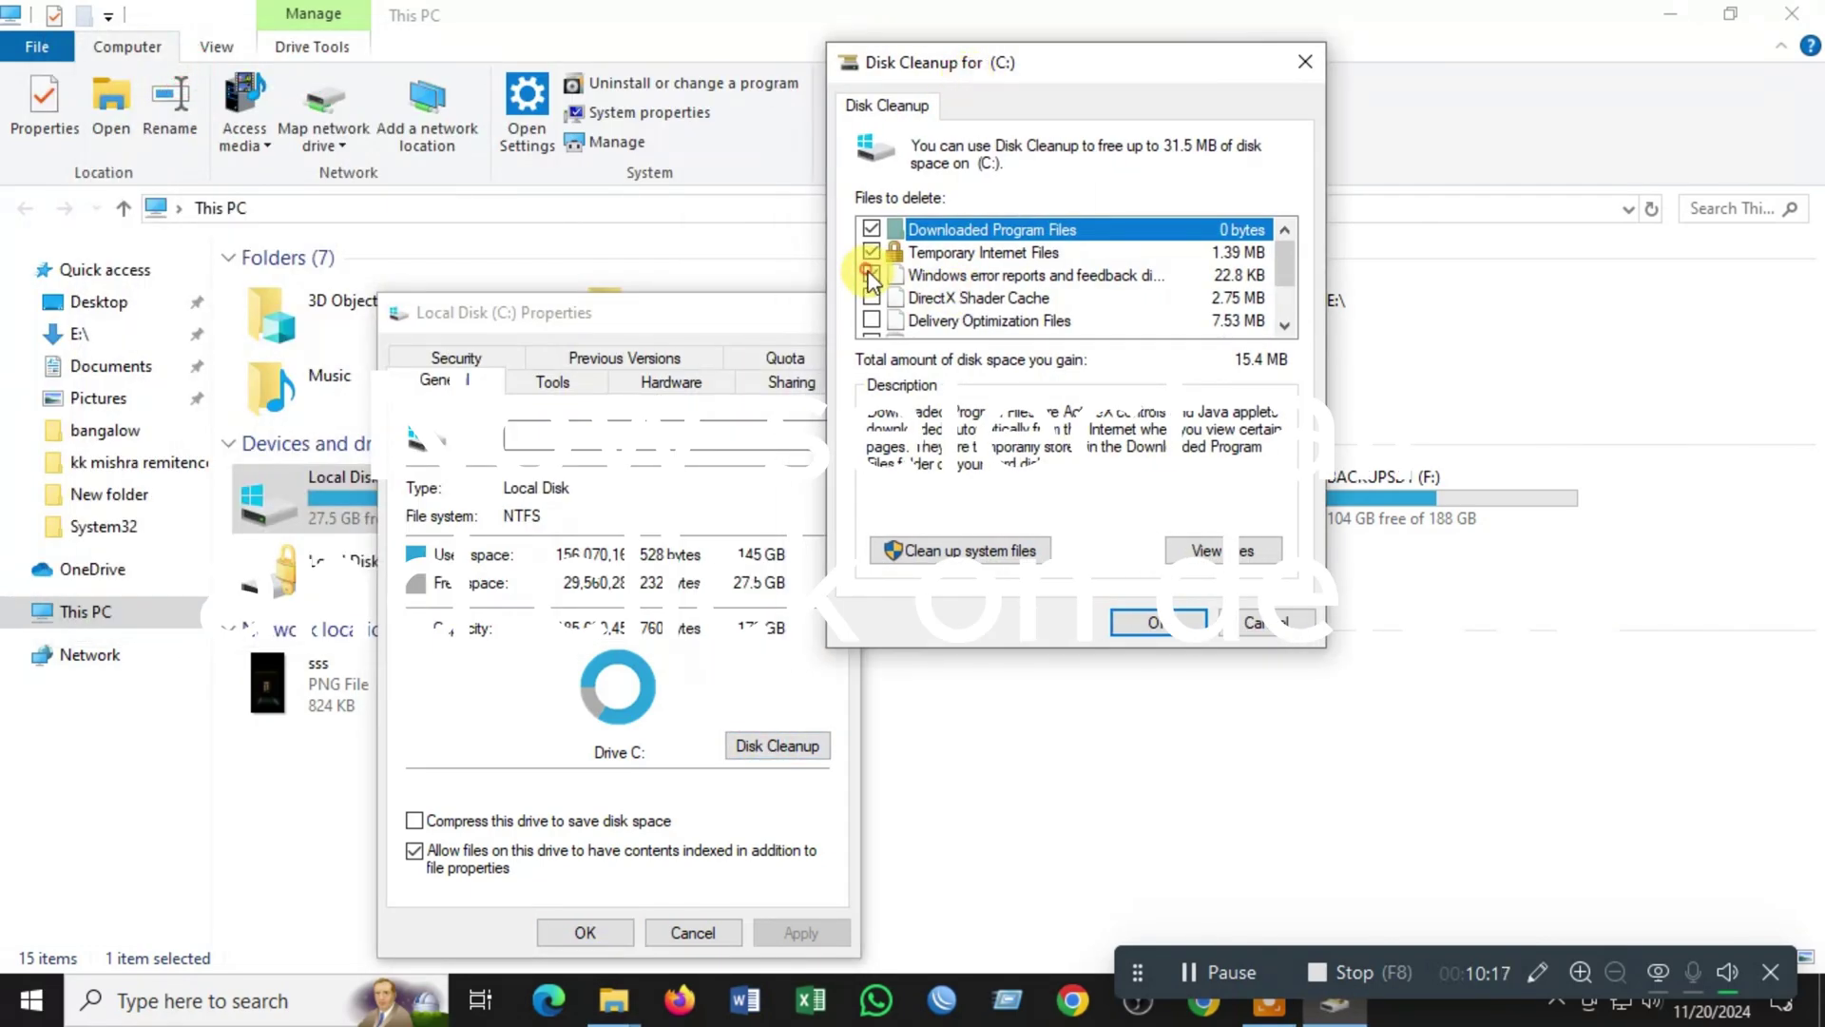
scroll(877, 327, "down", 2)
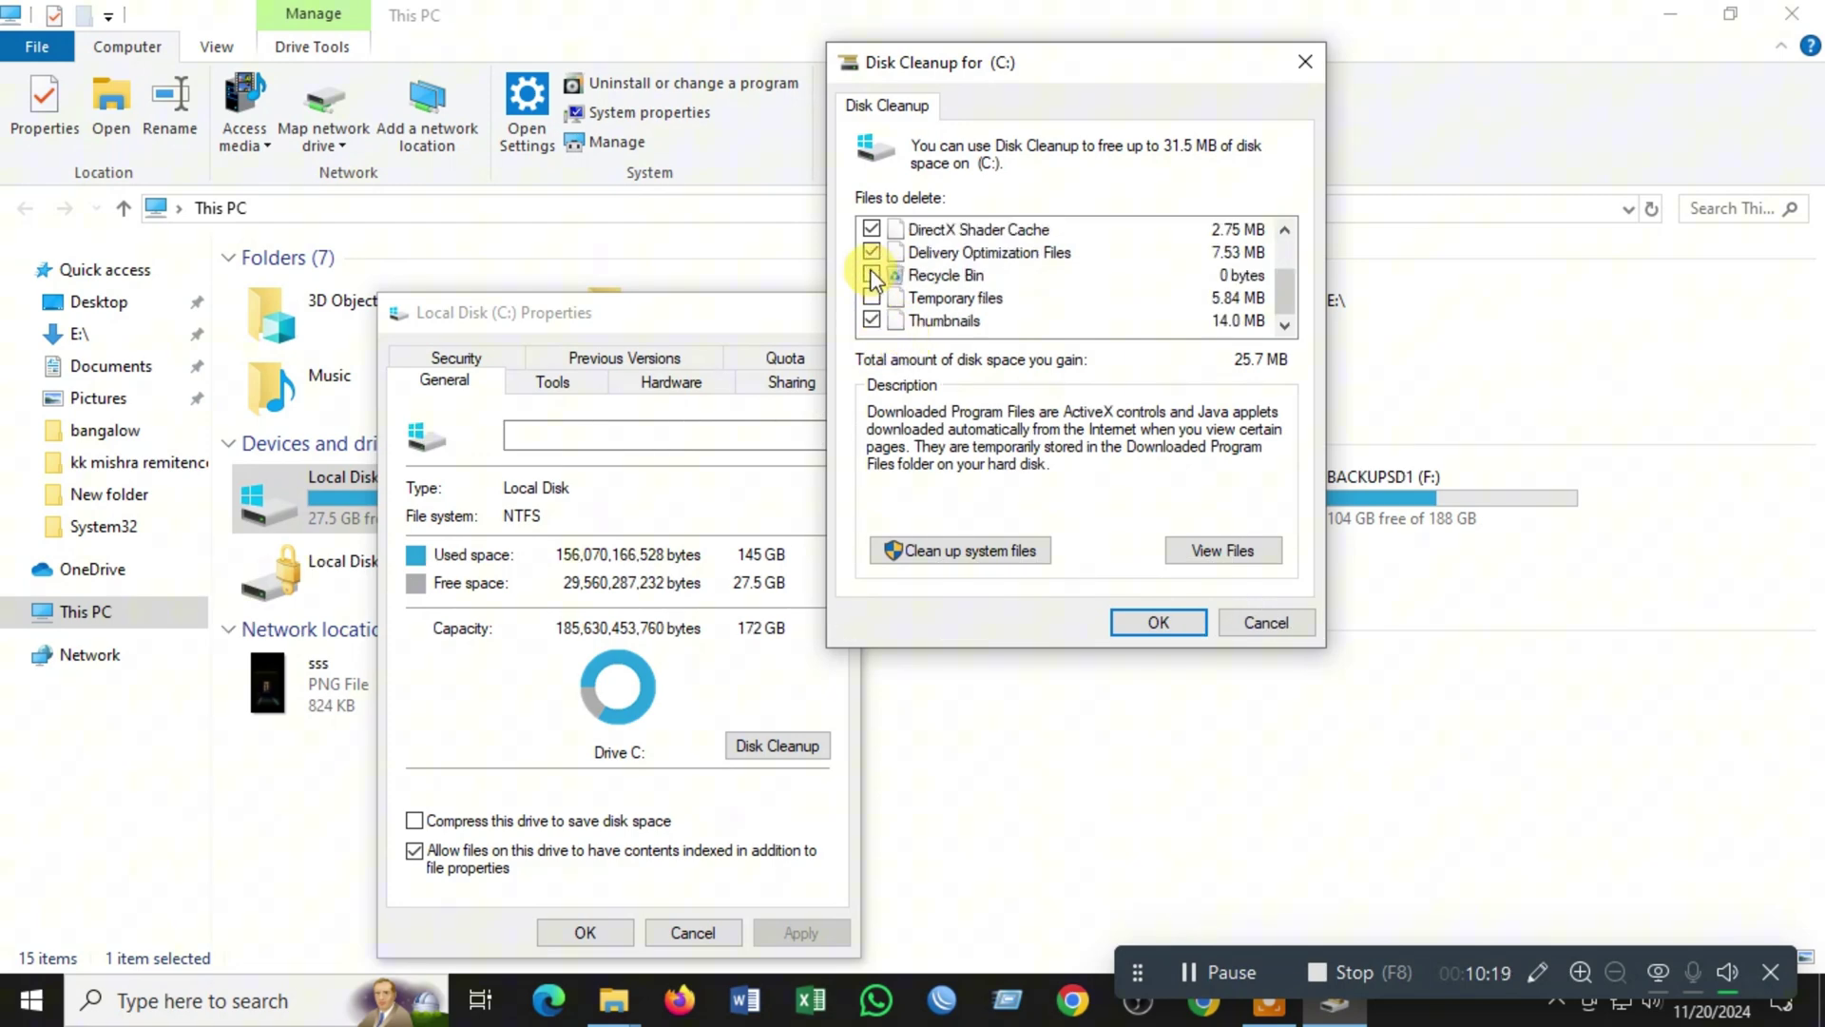
left_click(872, 299)
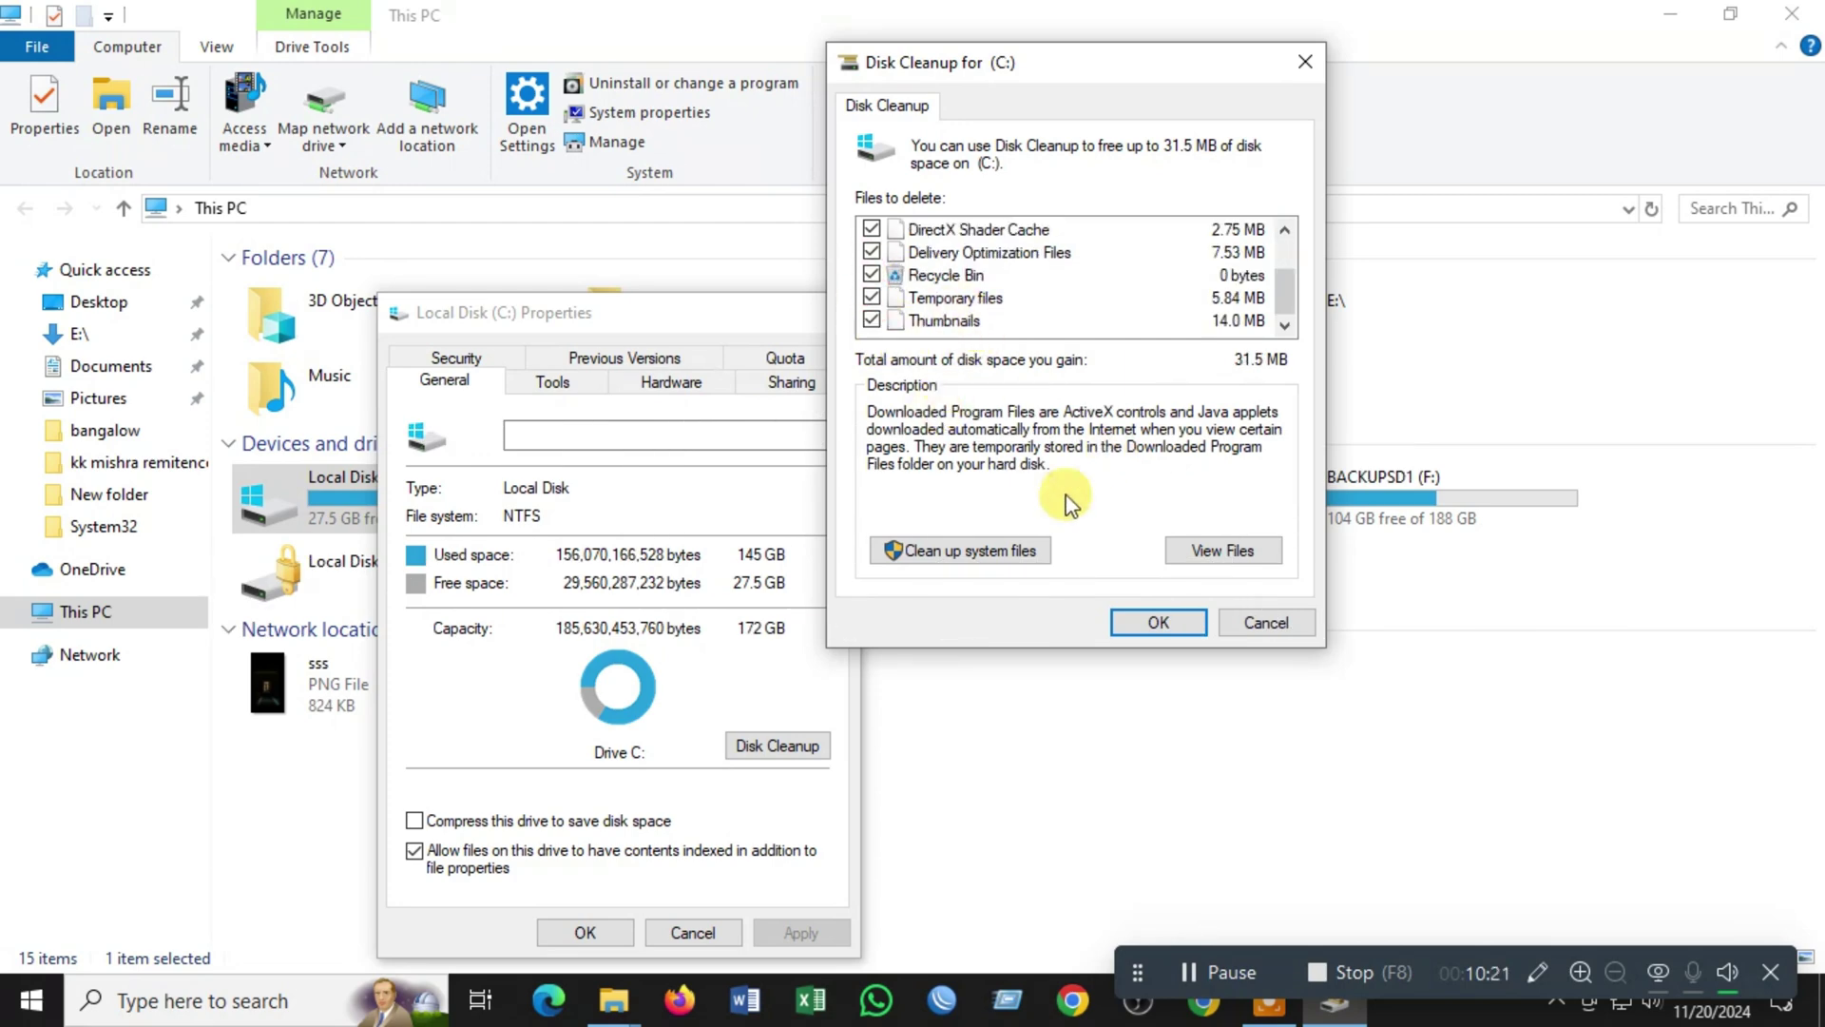
left_click(1155, 624)
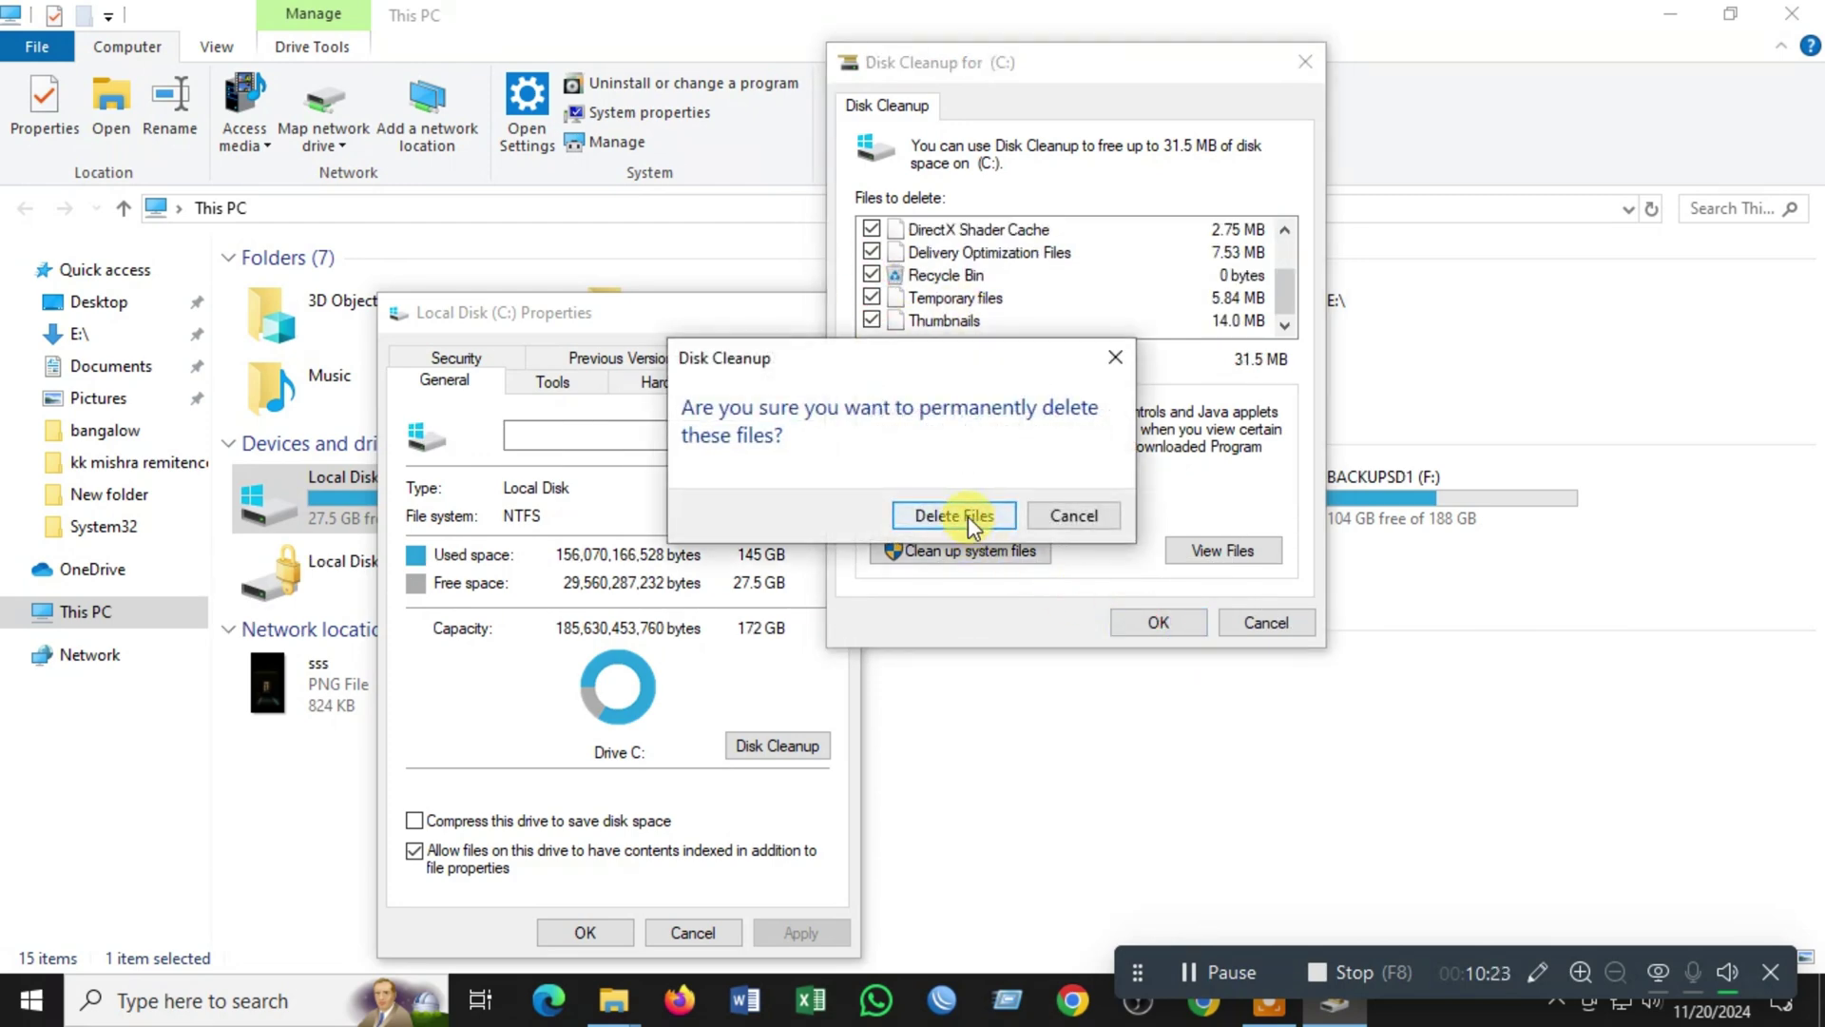
left_click(953, 515)
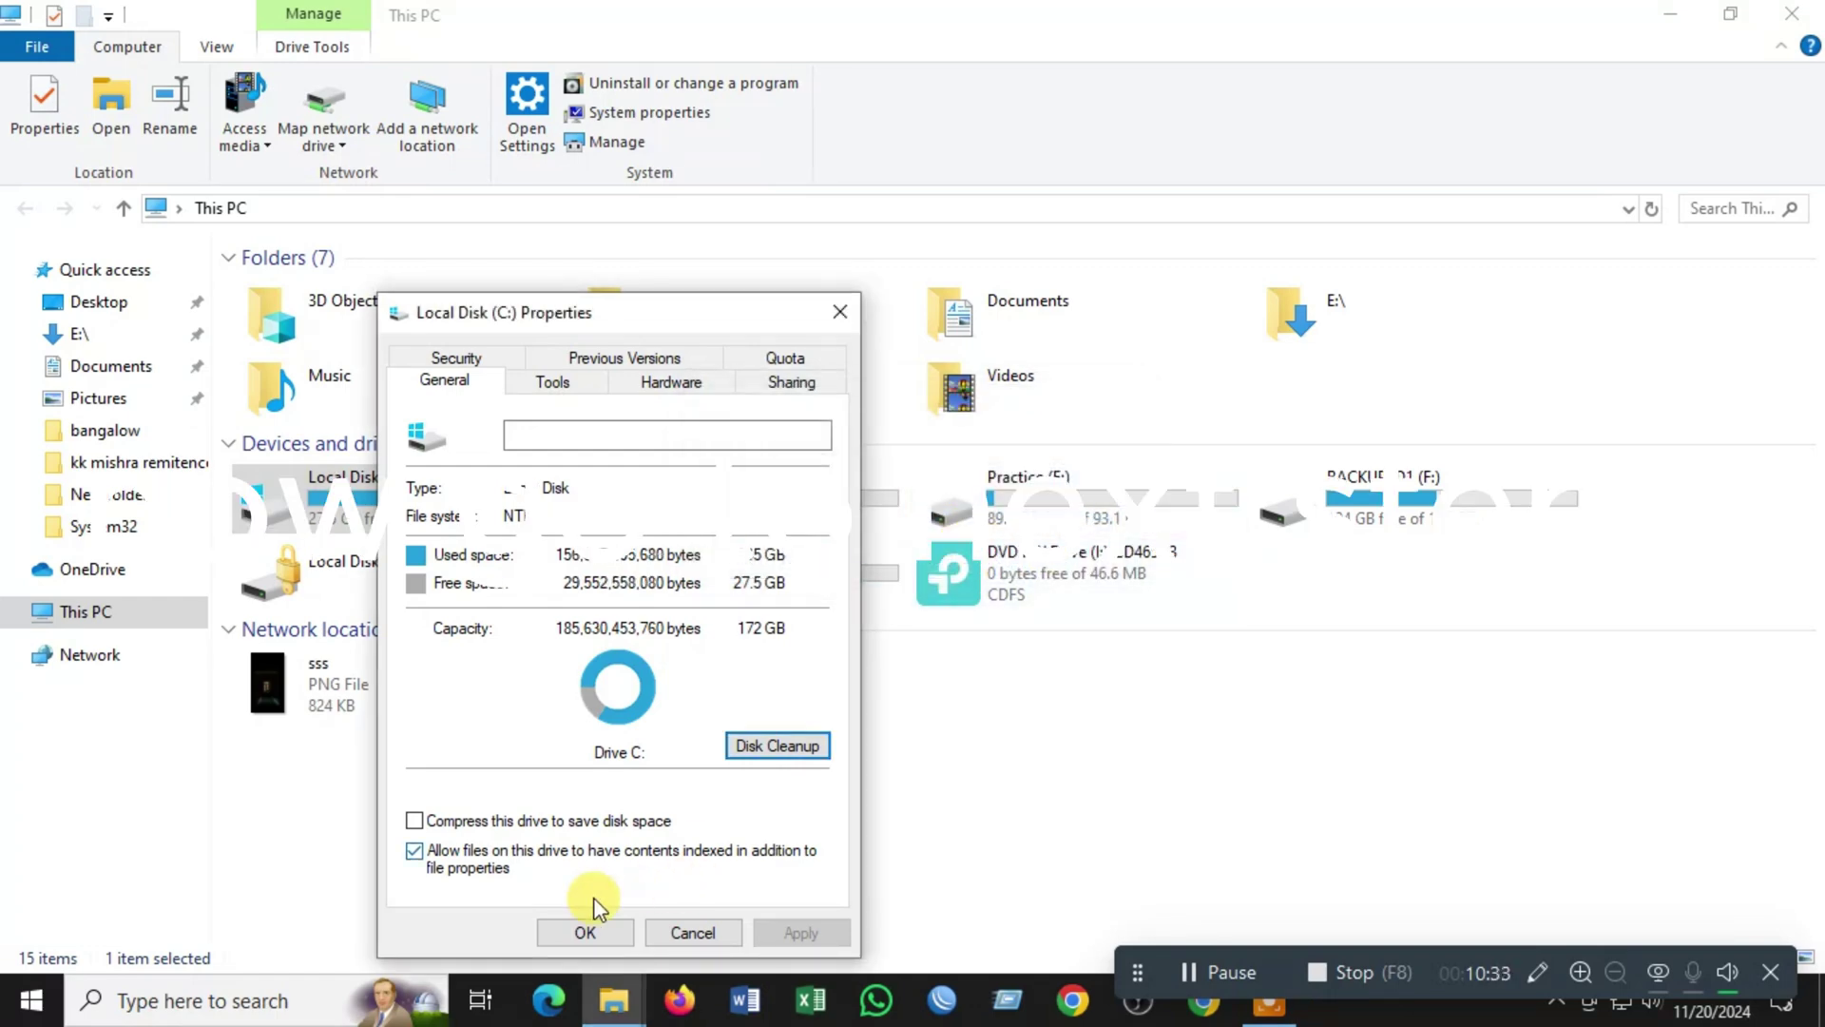
Close drive C: Properties and go to System > Storage in Settings.
left_click(584, 933)
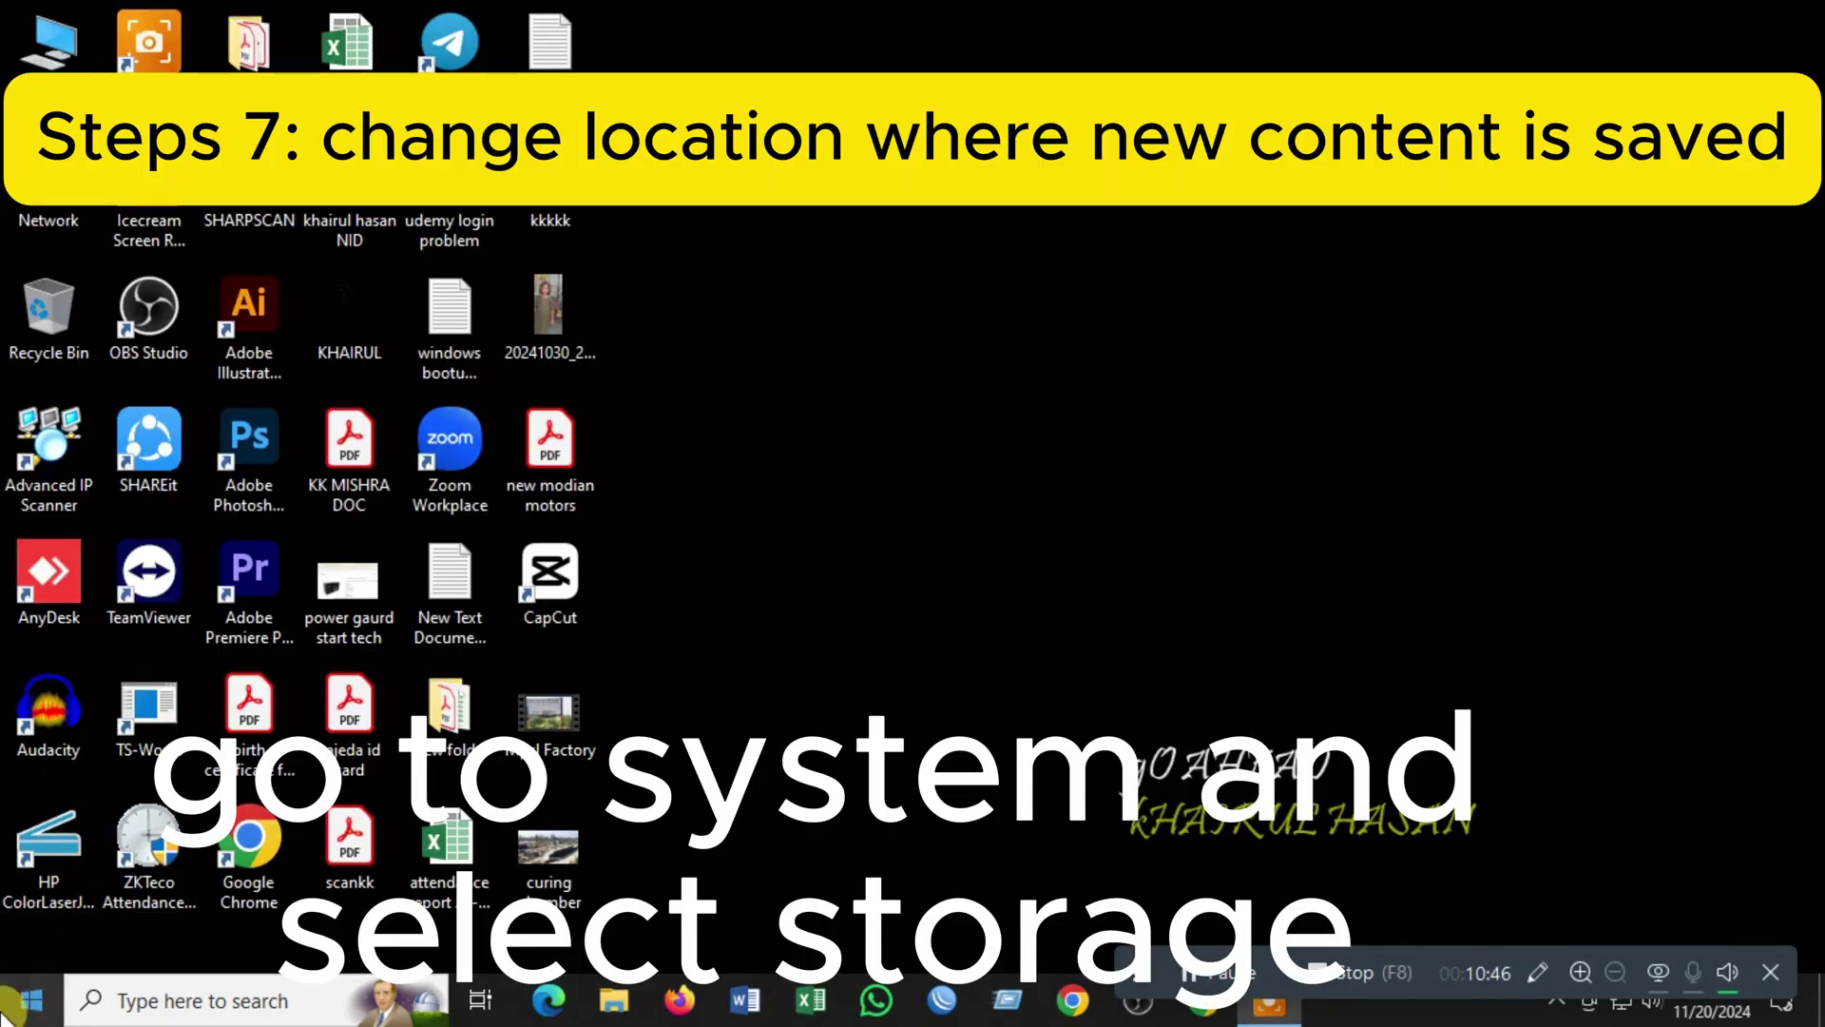
left_click(31, 999)
left_click(42, 863)
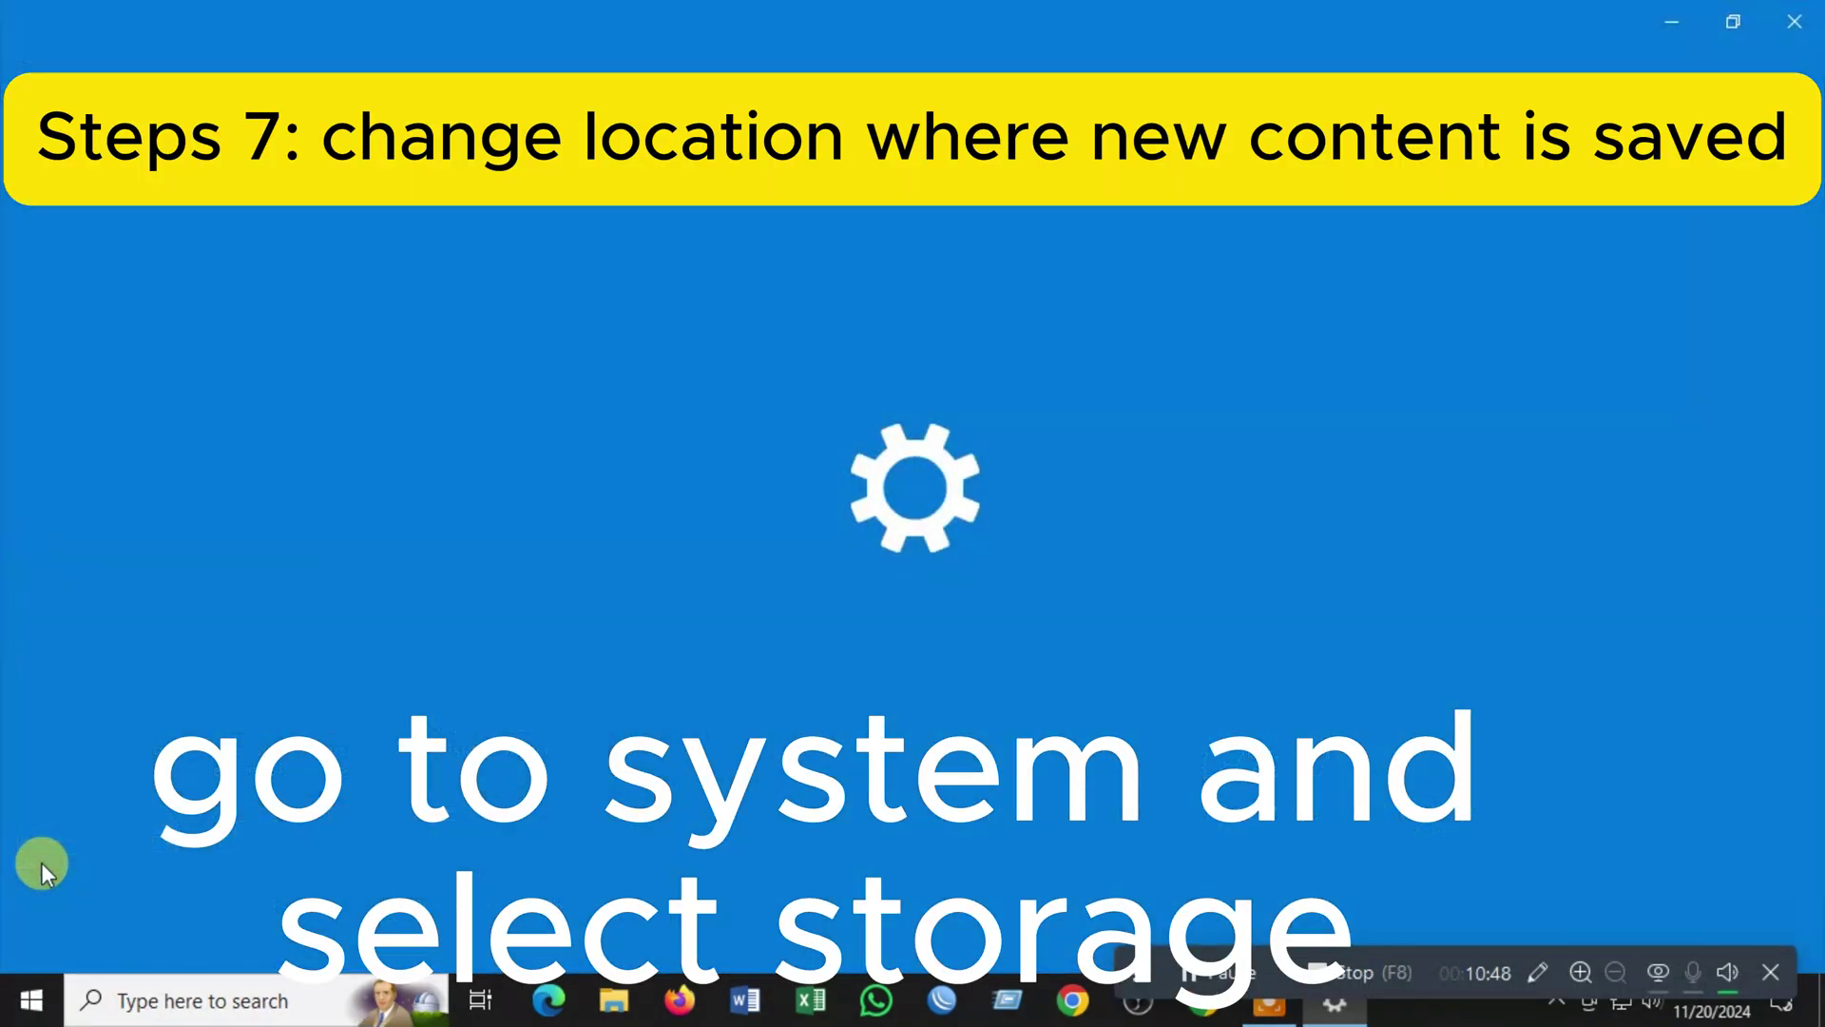
left_click(168, 467)
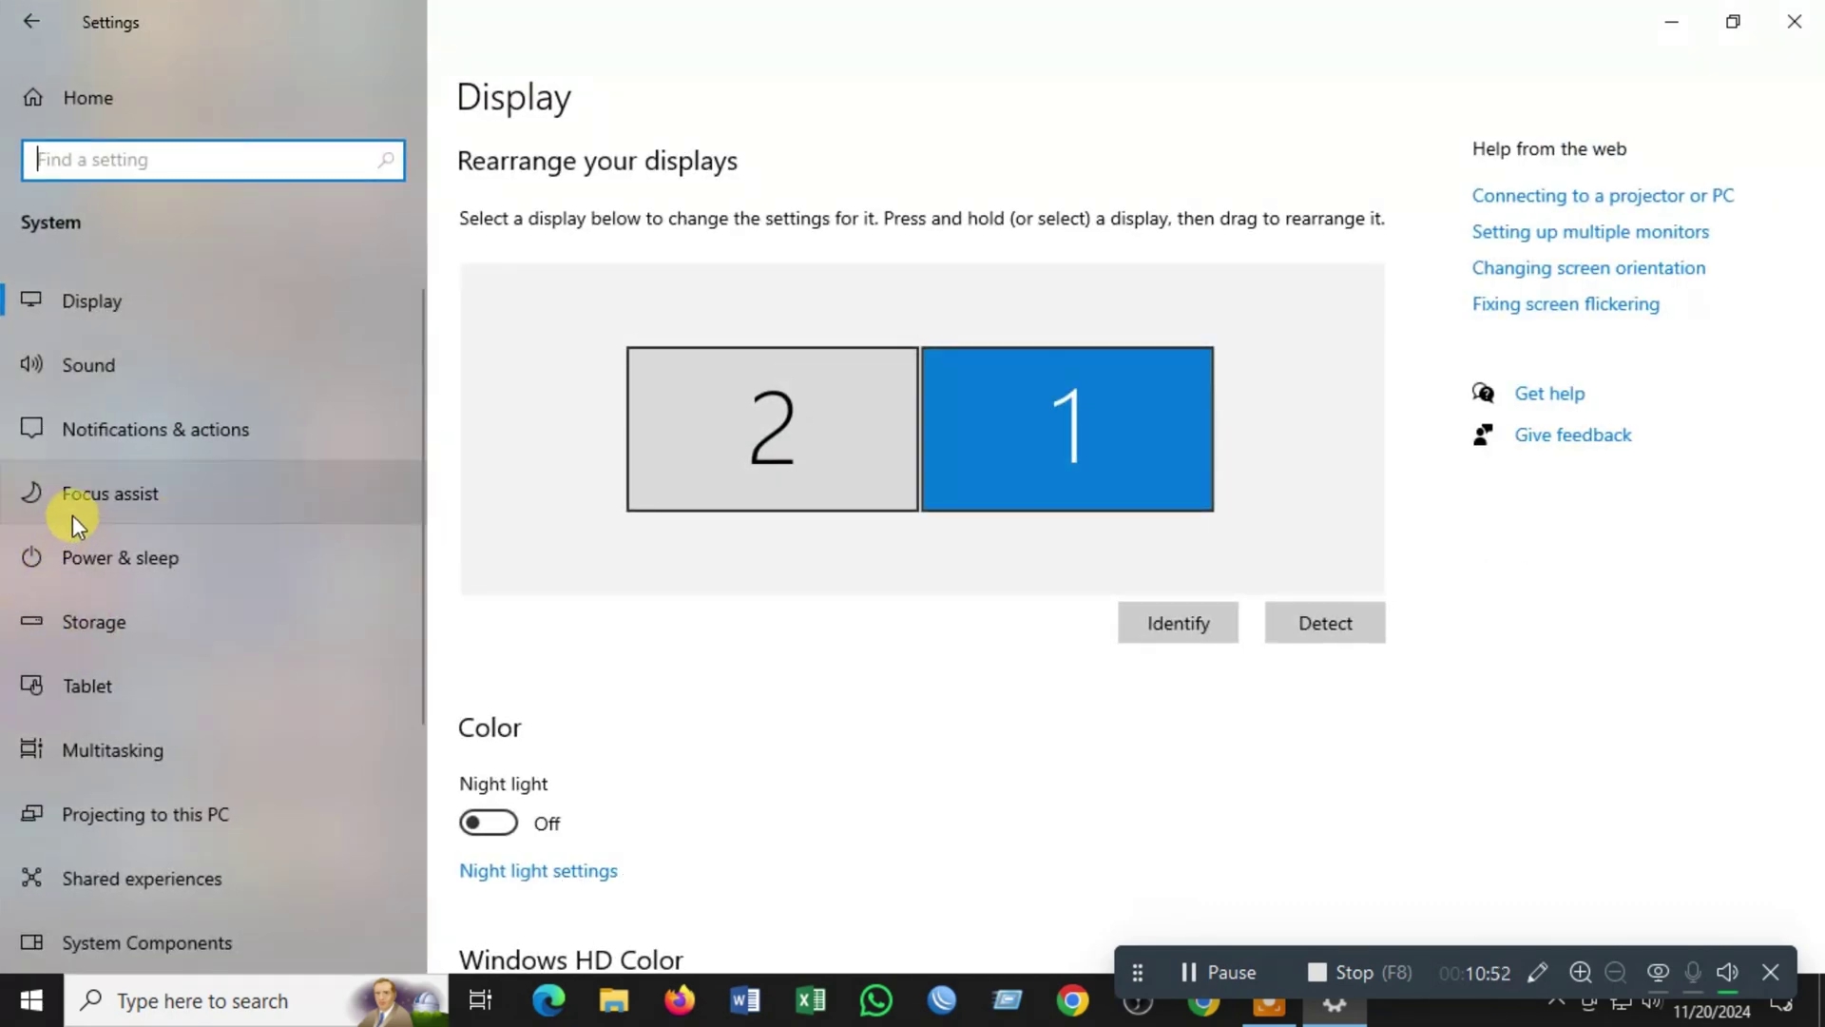
left_click(110, 622)
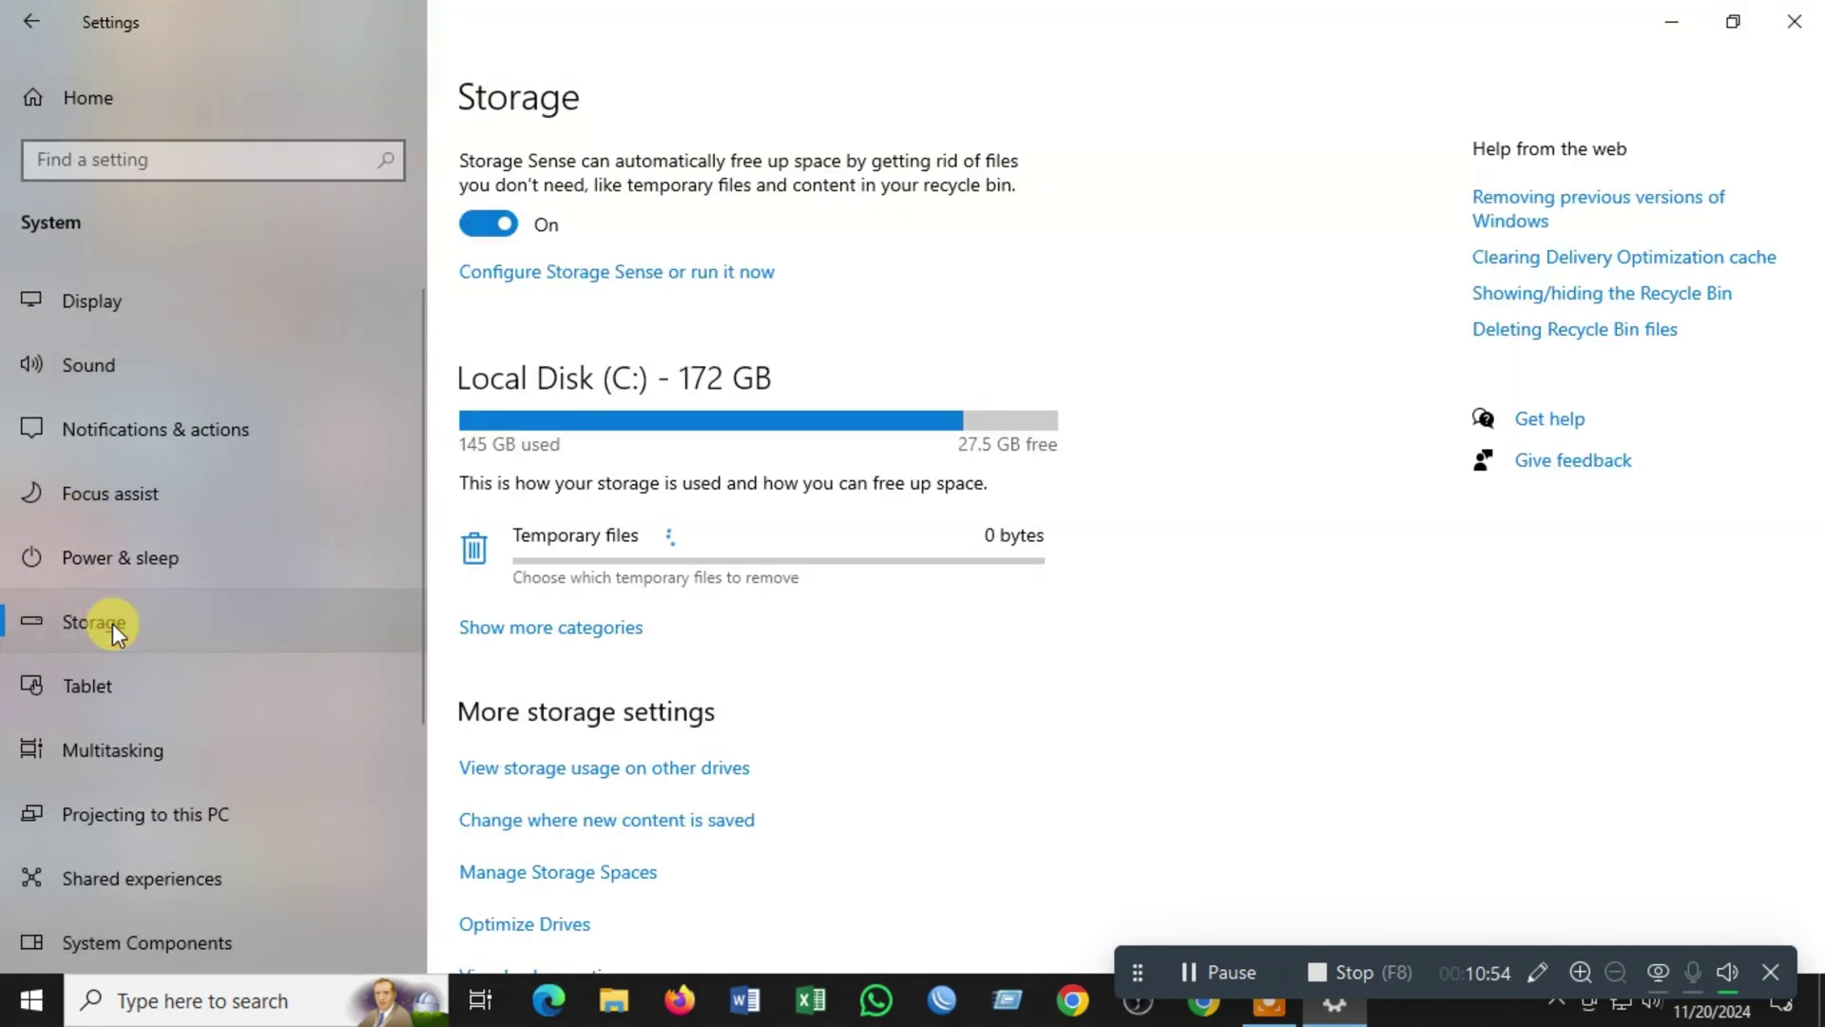
scroll(904, 655, "down", 2)
Choose Practice (E:) for new apps, documents, music, photos and videos, and movies and TV.
left_click(667, 697)
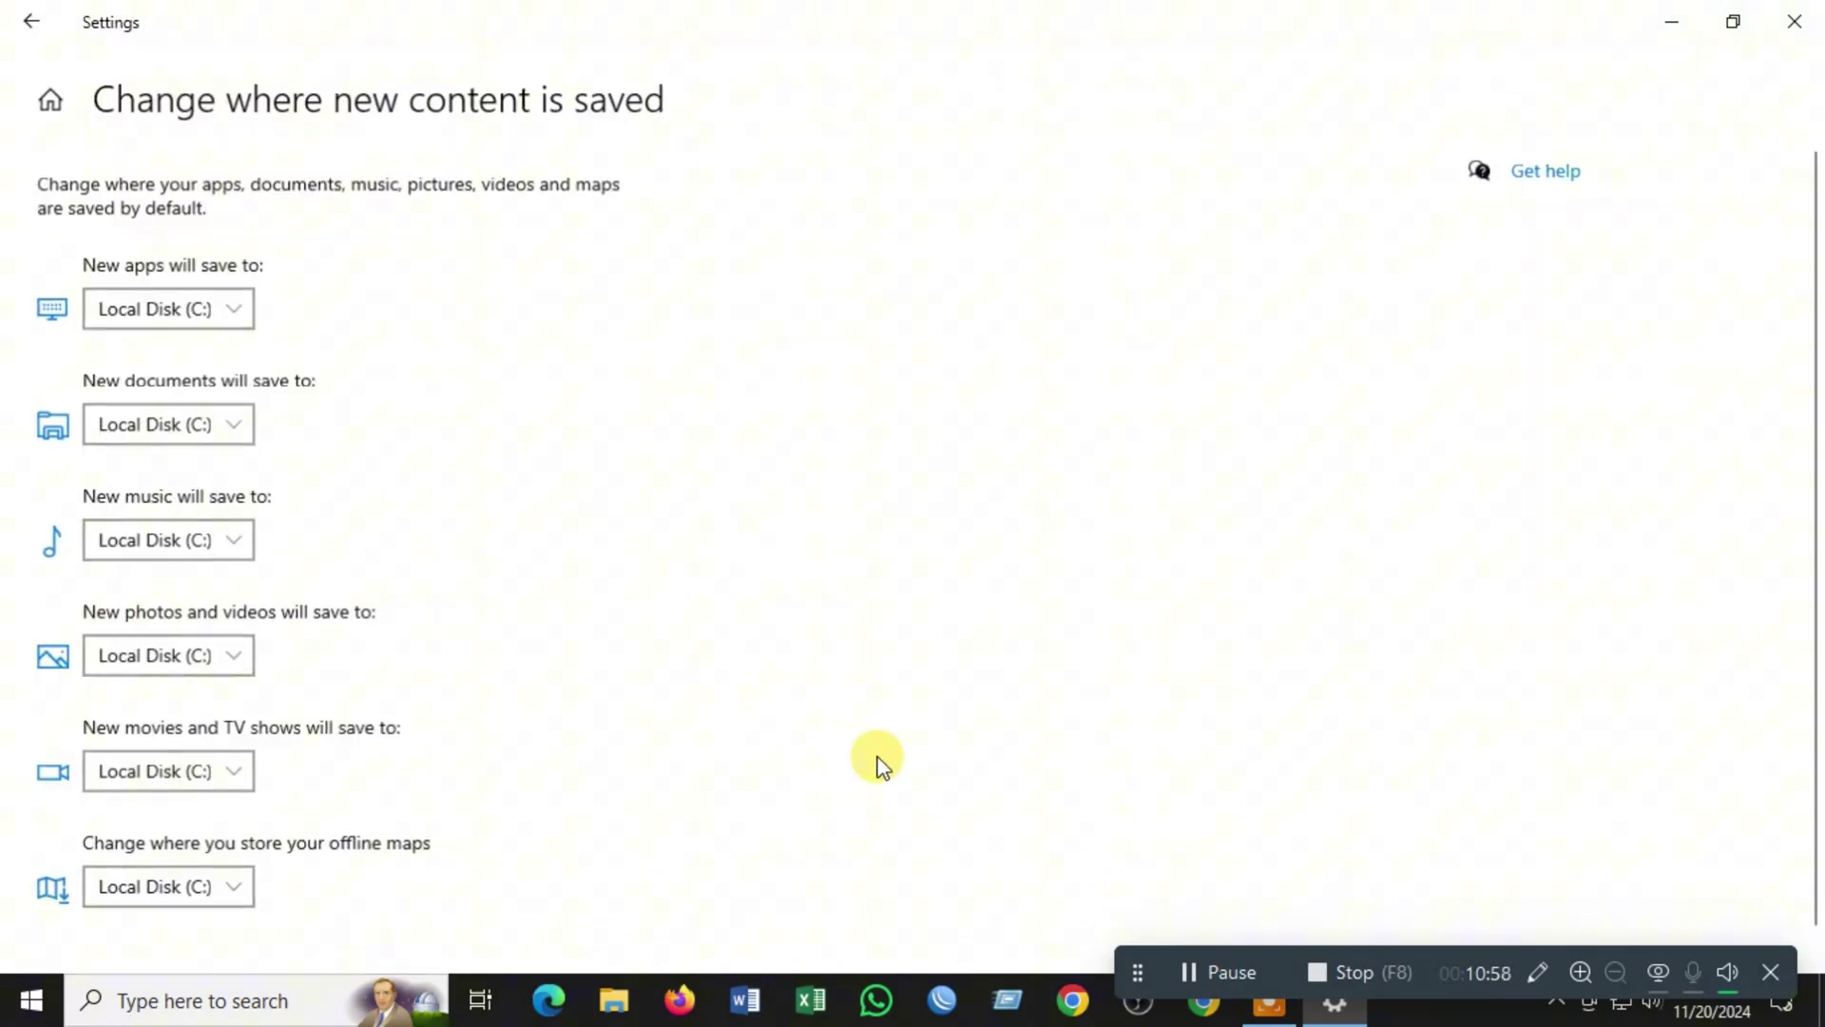
left_click(228, 309)
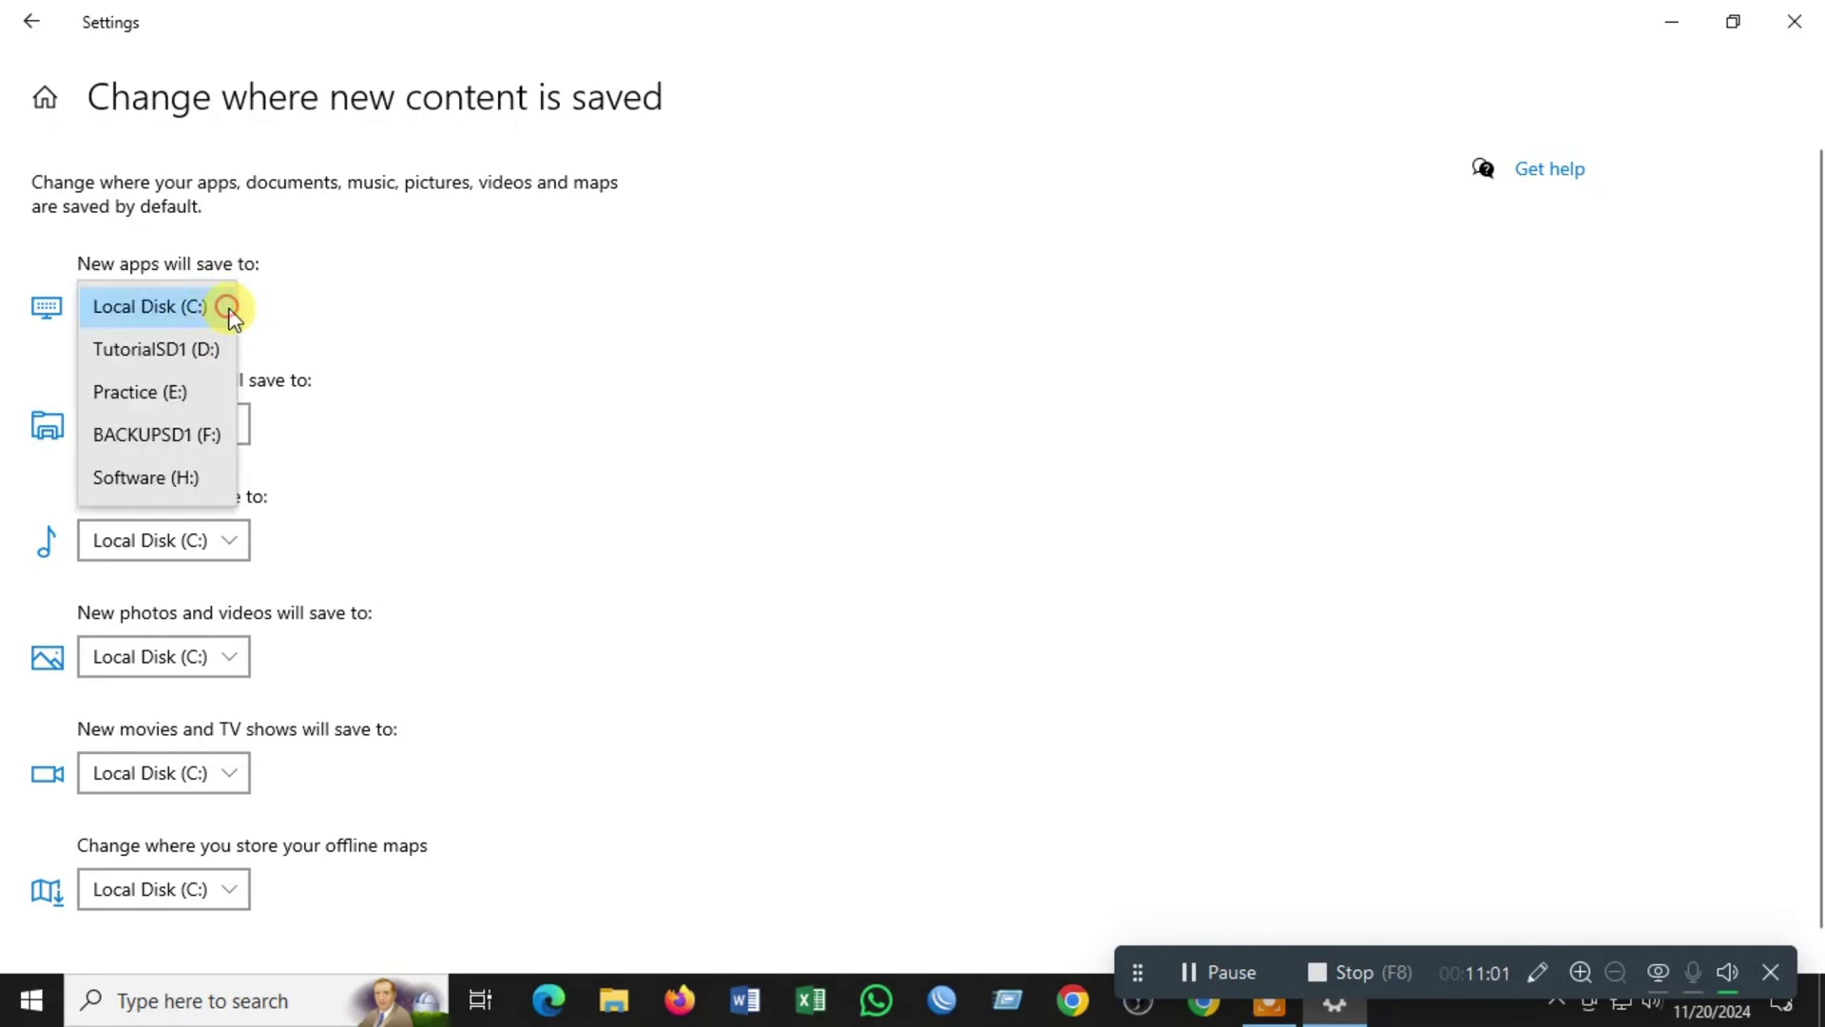
left_click(139, 392)
left_click(228, 424)
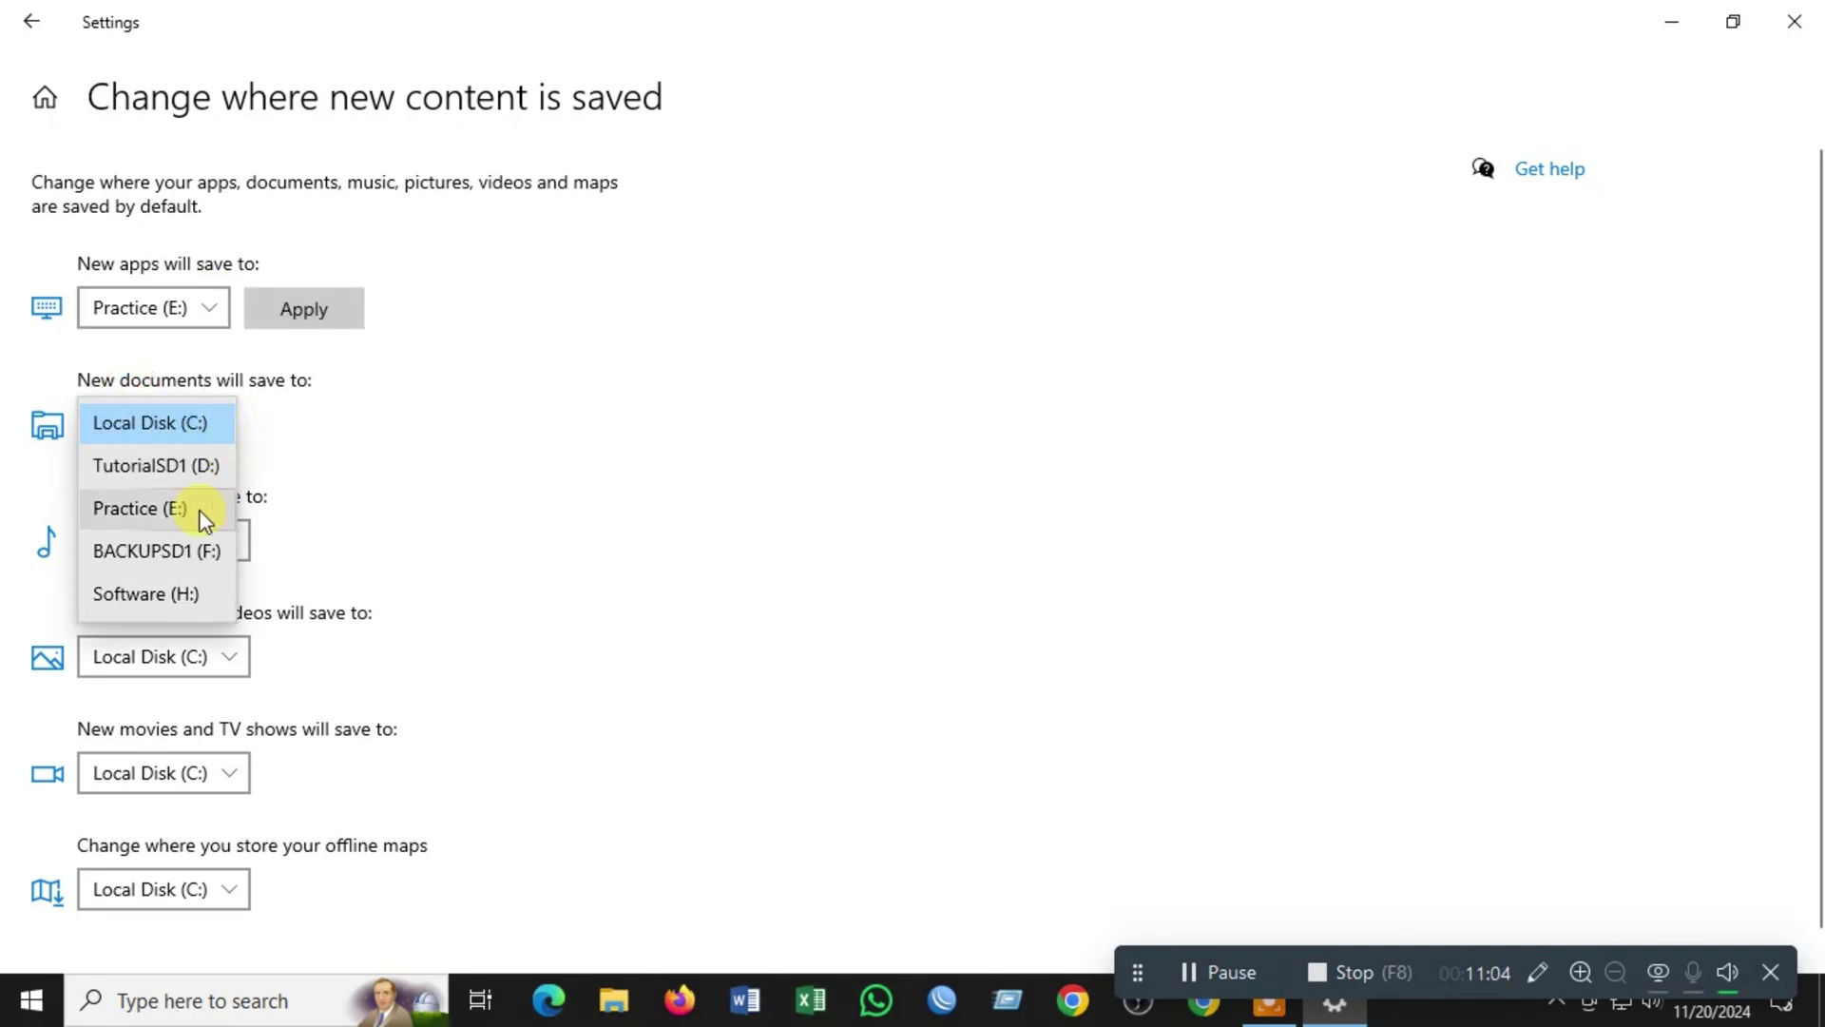
left_click(139, 510)
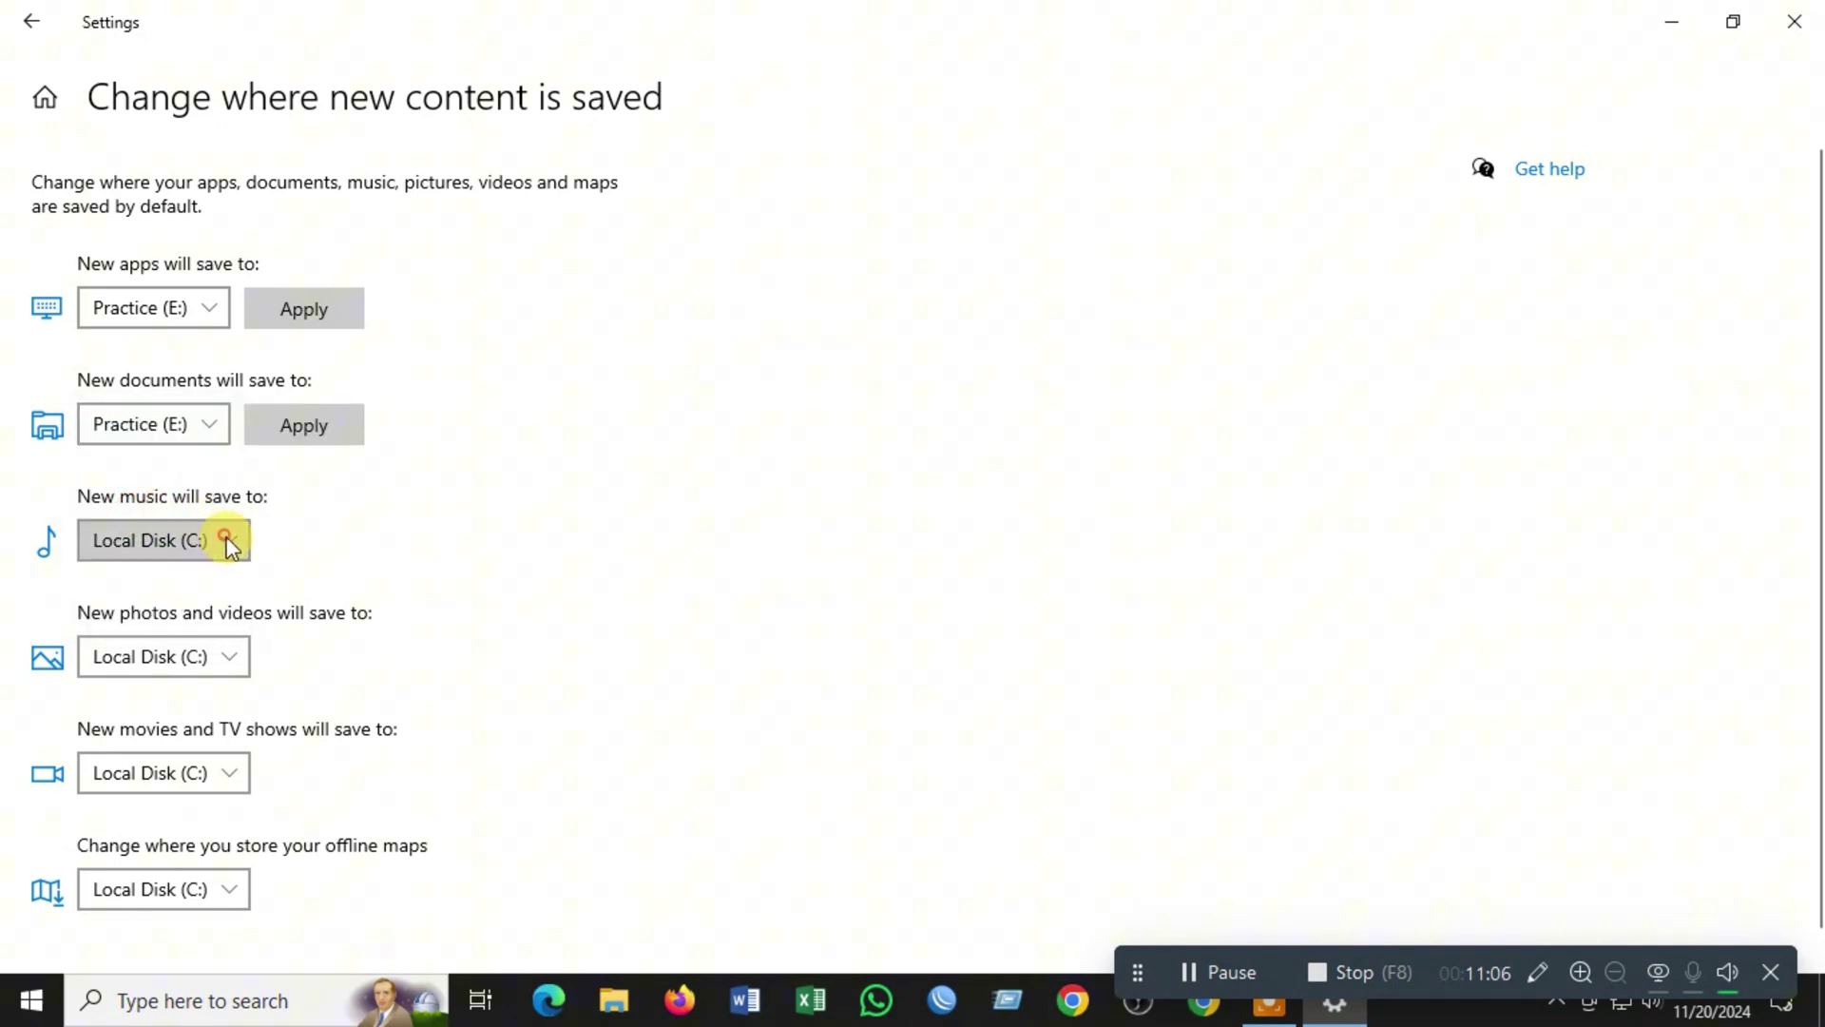
left_click(229, 539)
left_click(139, 627)
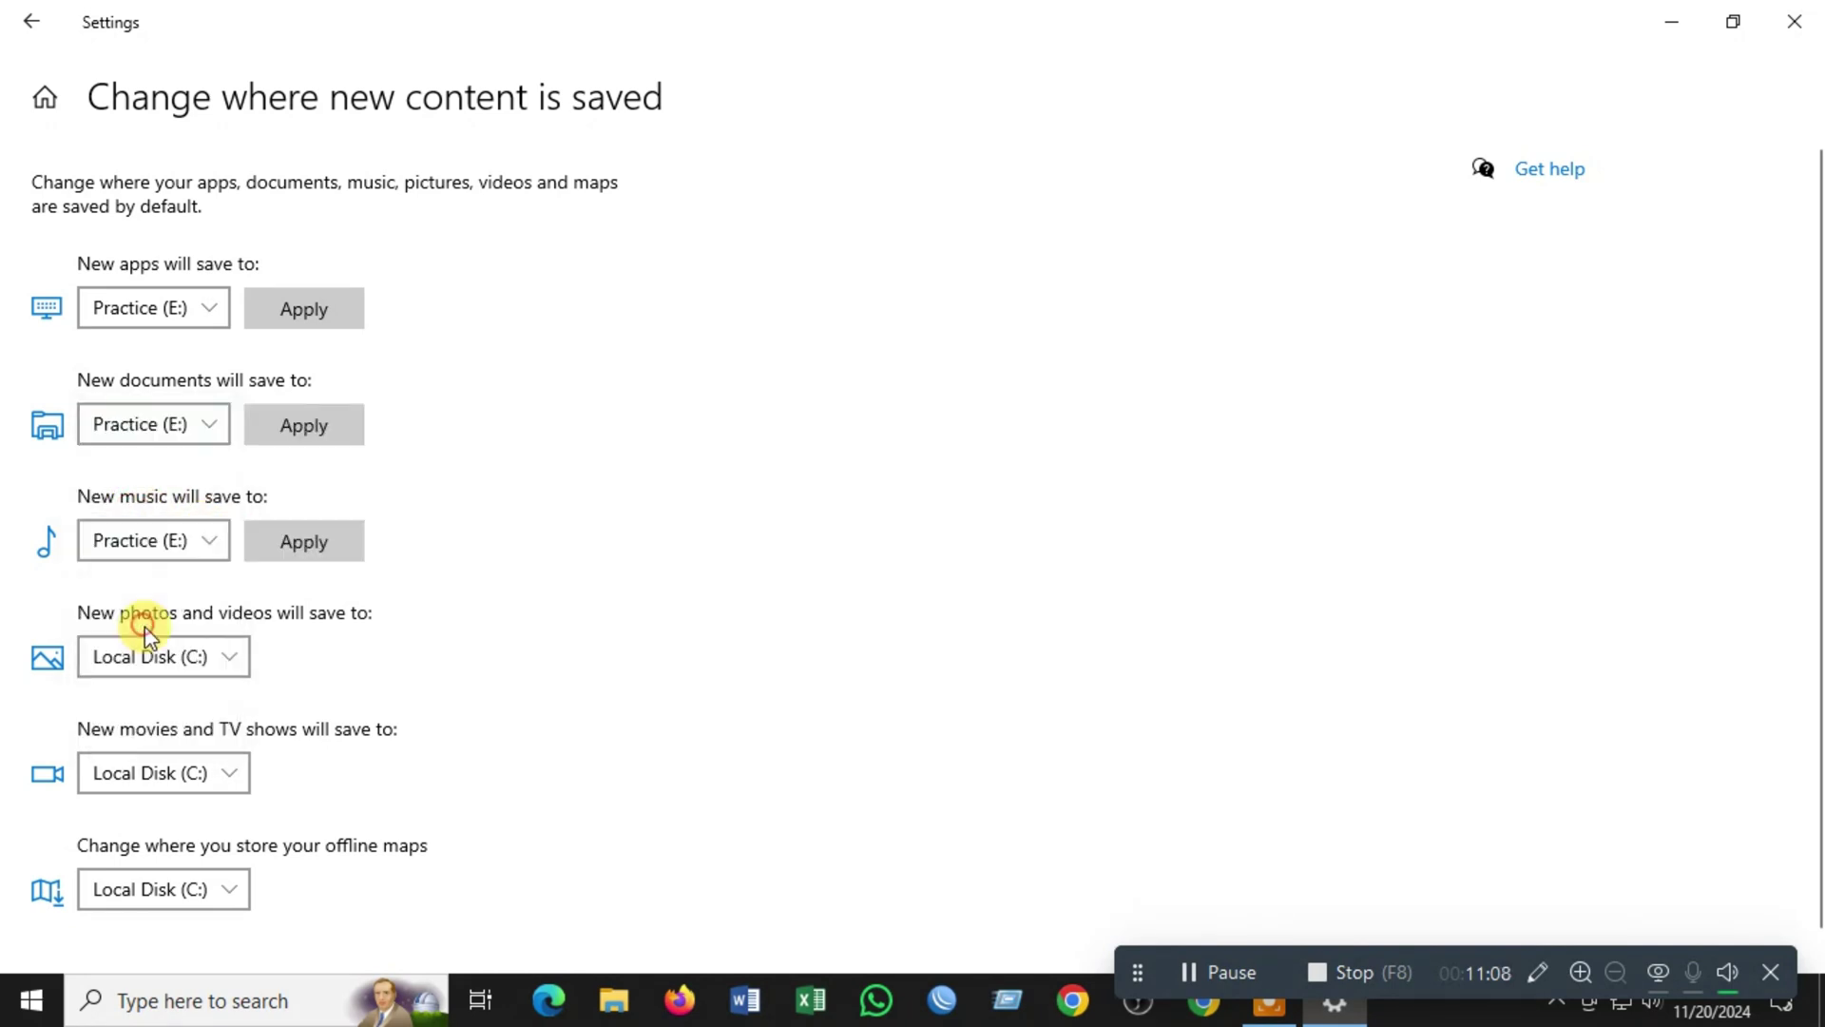
left_click(229, 659)
left_click(139, 743)
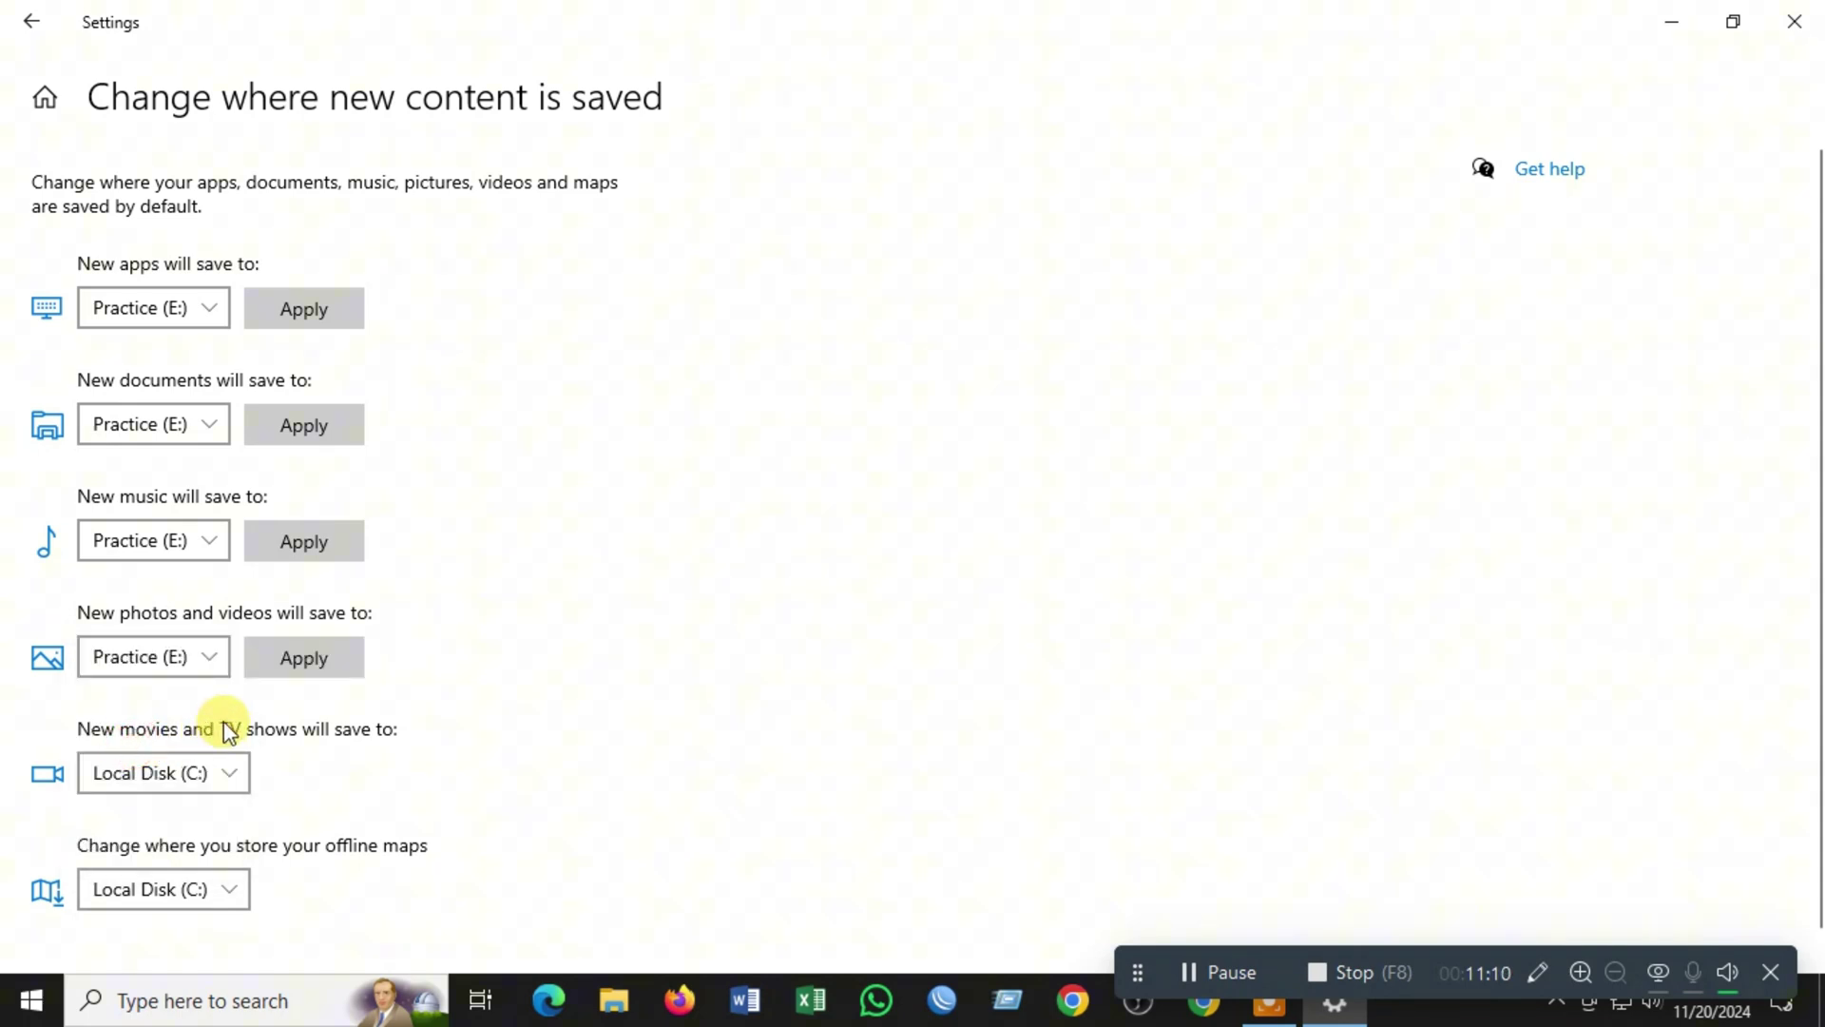
left_click(232, 777)
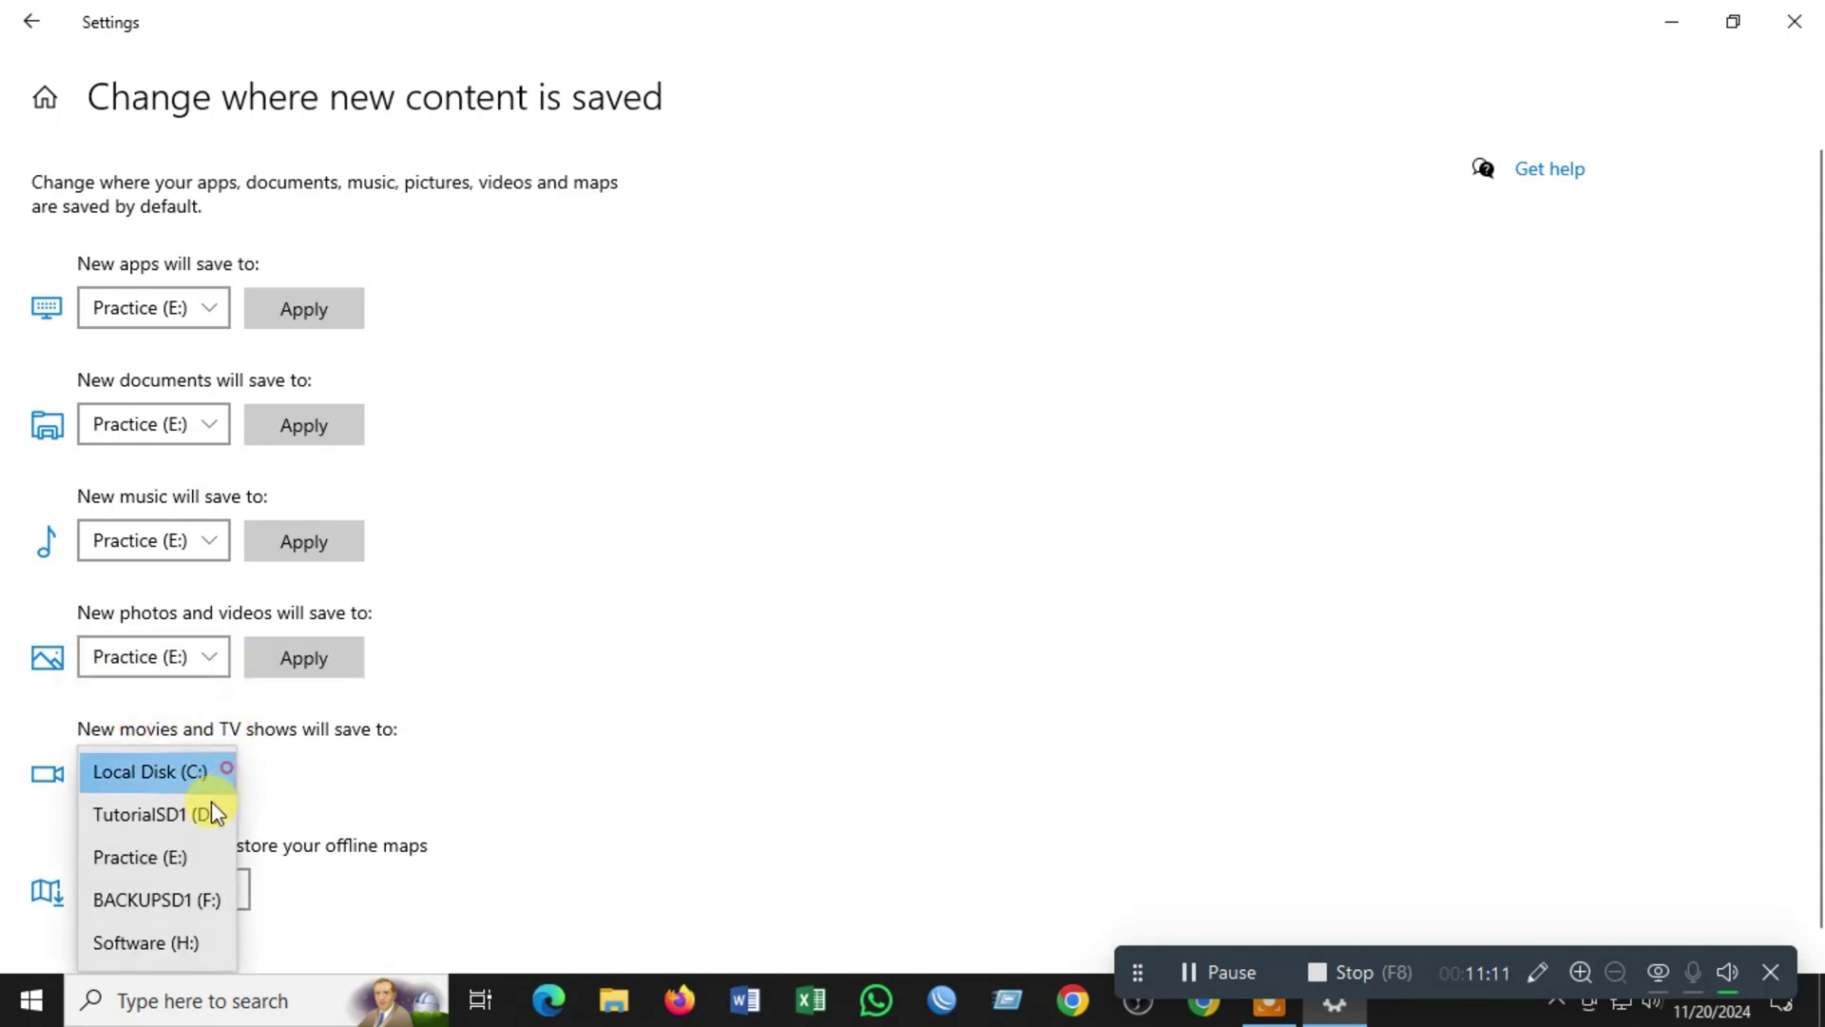
left_click(138, 858)
scroll(423, 849, "down", 1)
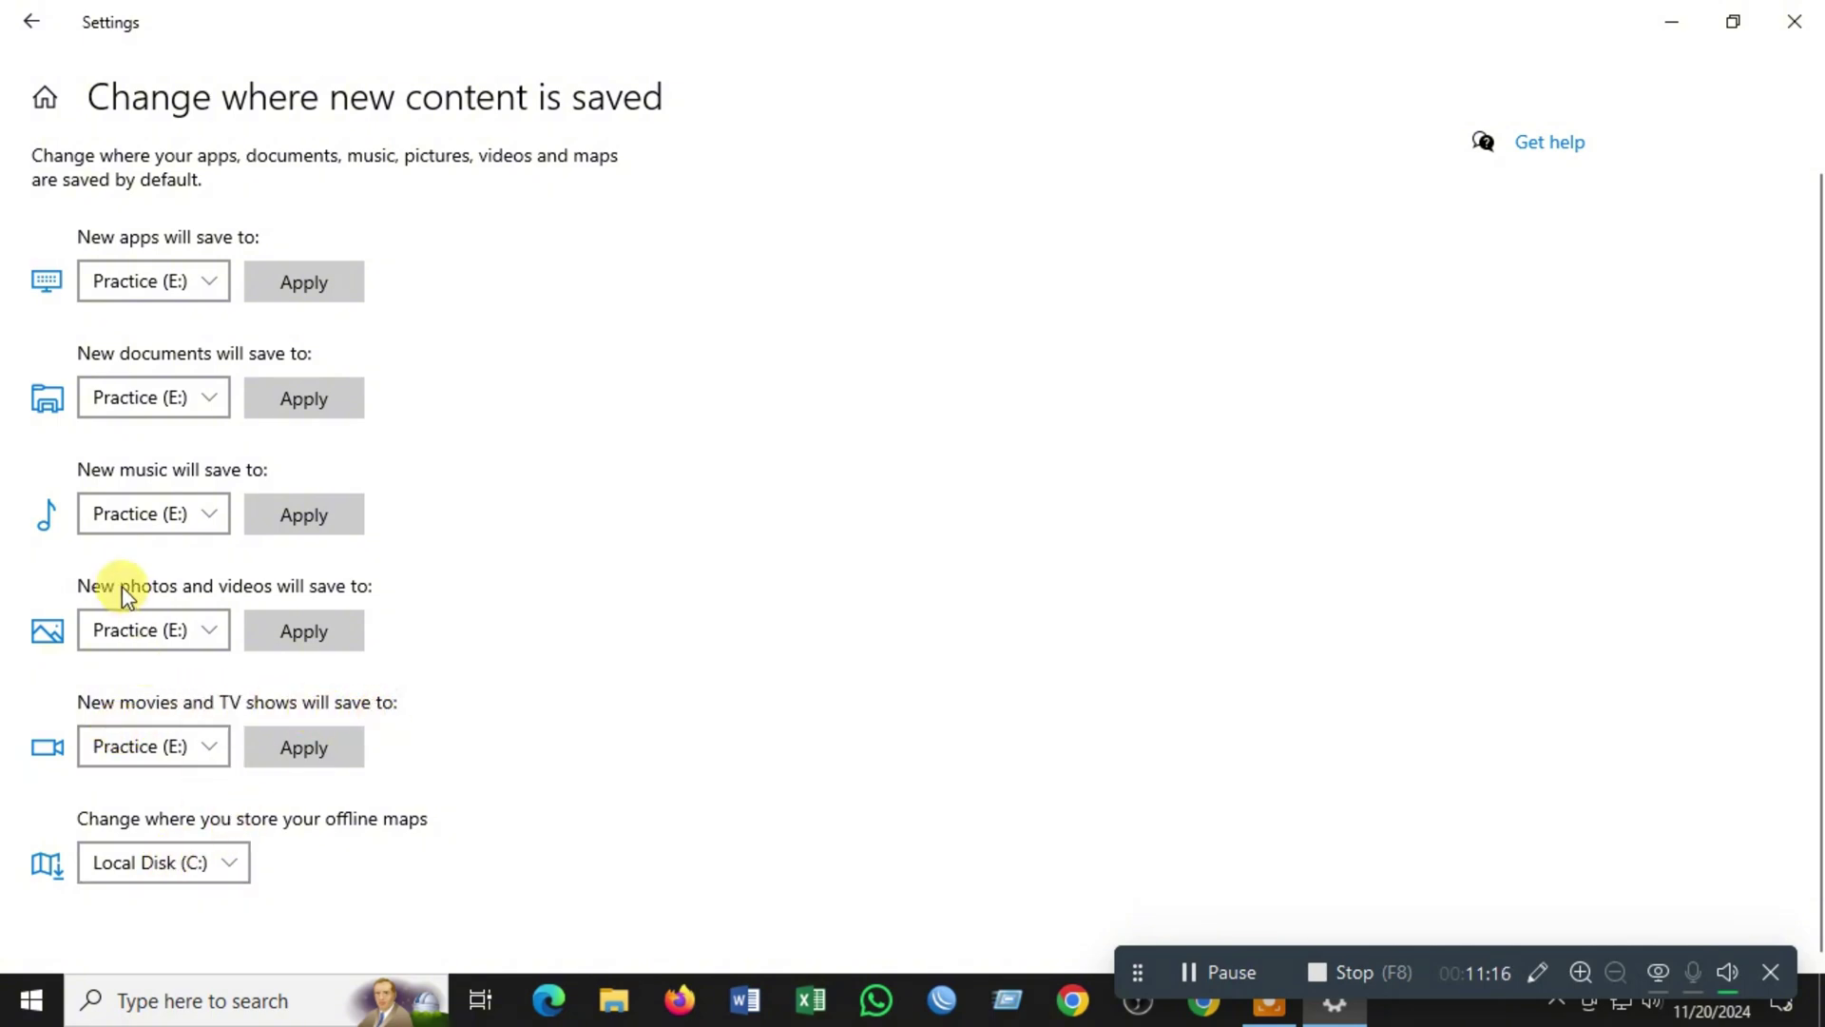
Apply those five locations, then set and apply Practice (E:) for offline maps.
left_click(303, 281)
left_click(303, 398)
left_click(304, 515)
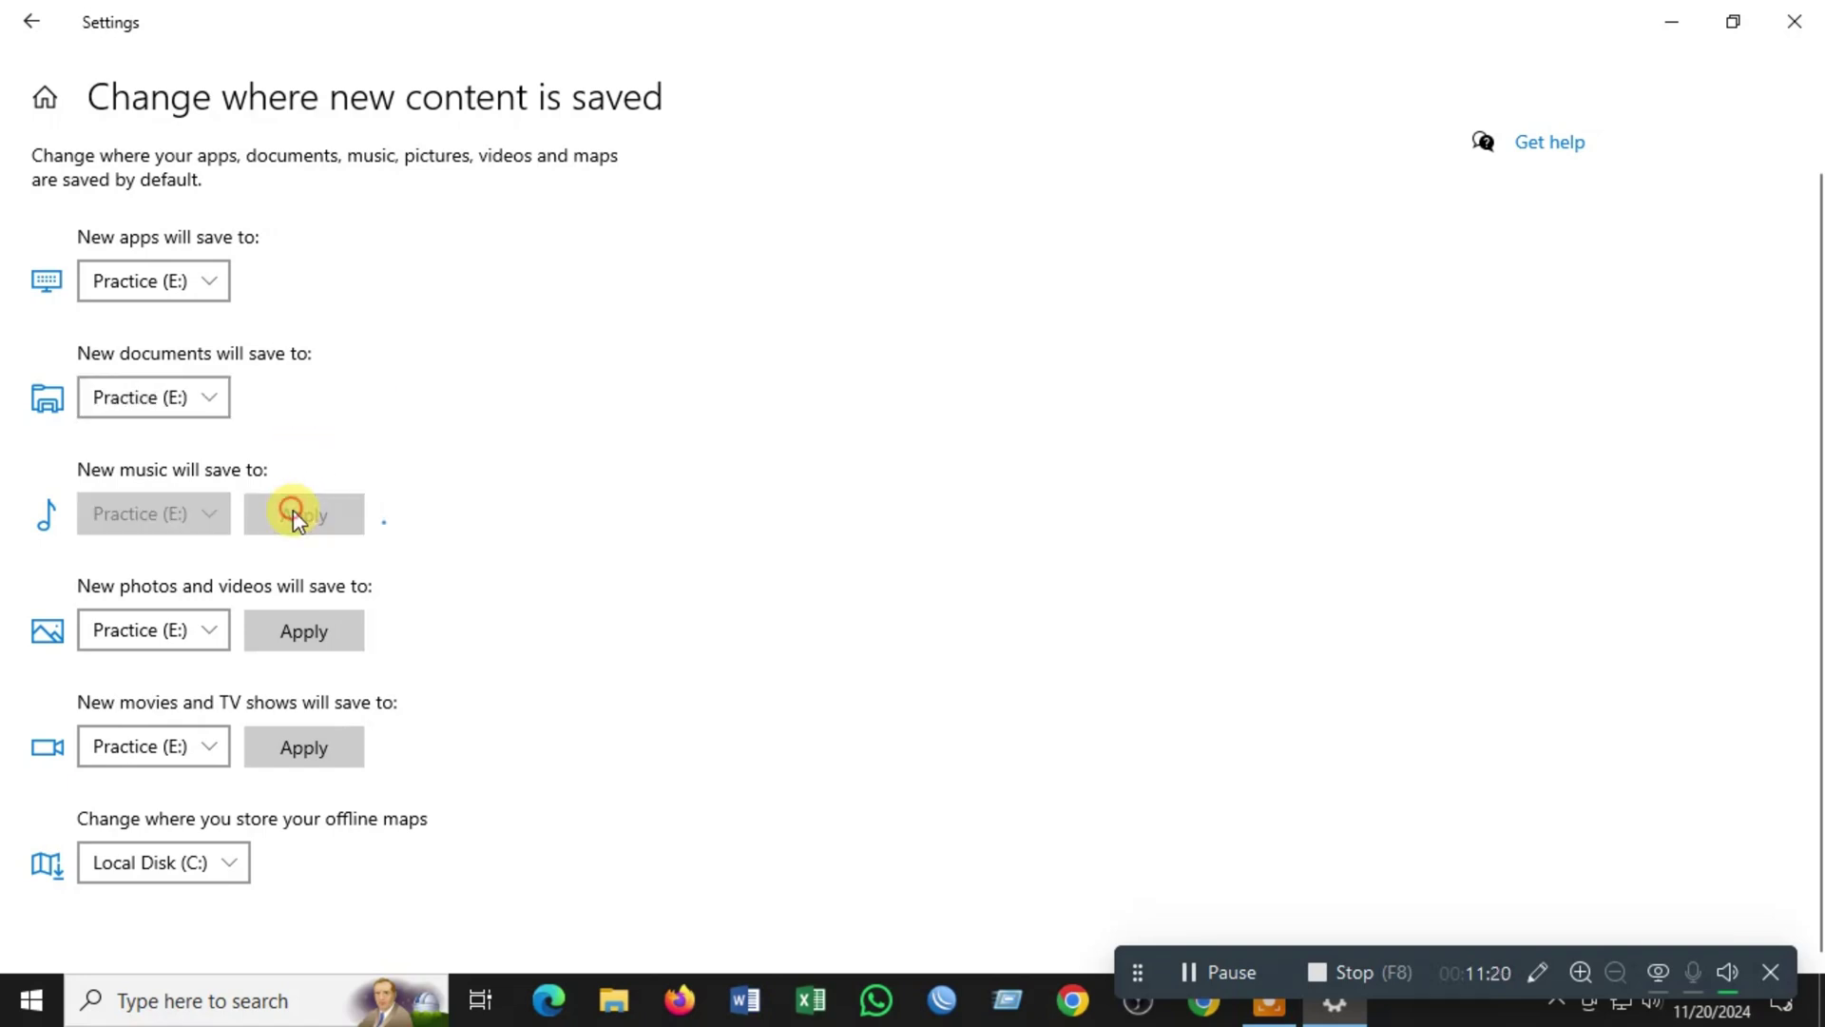
left_click(304, 631)
left_click(305, 747)
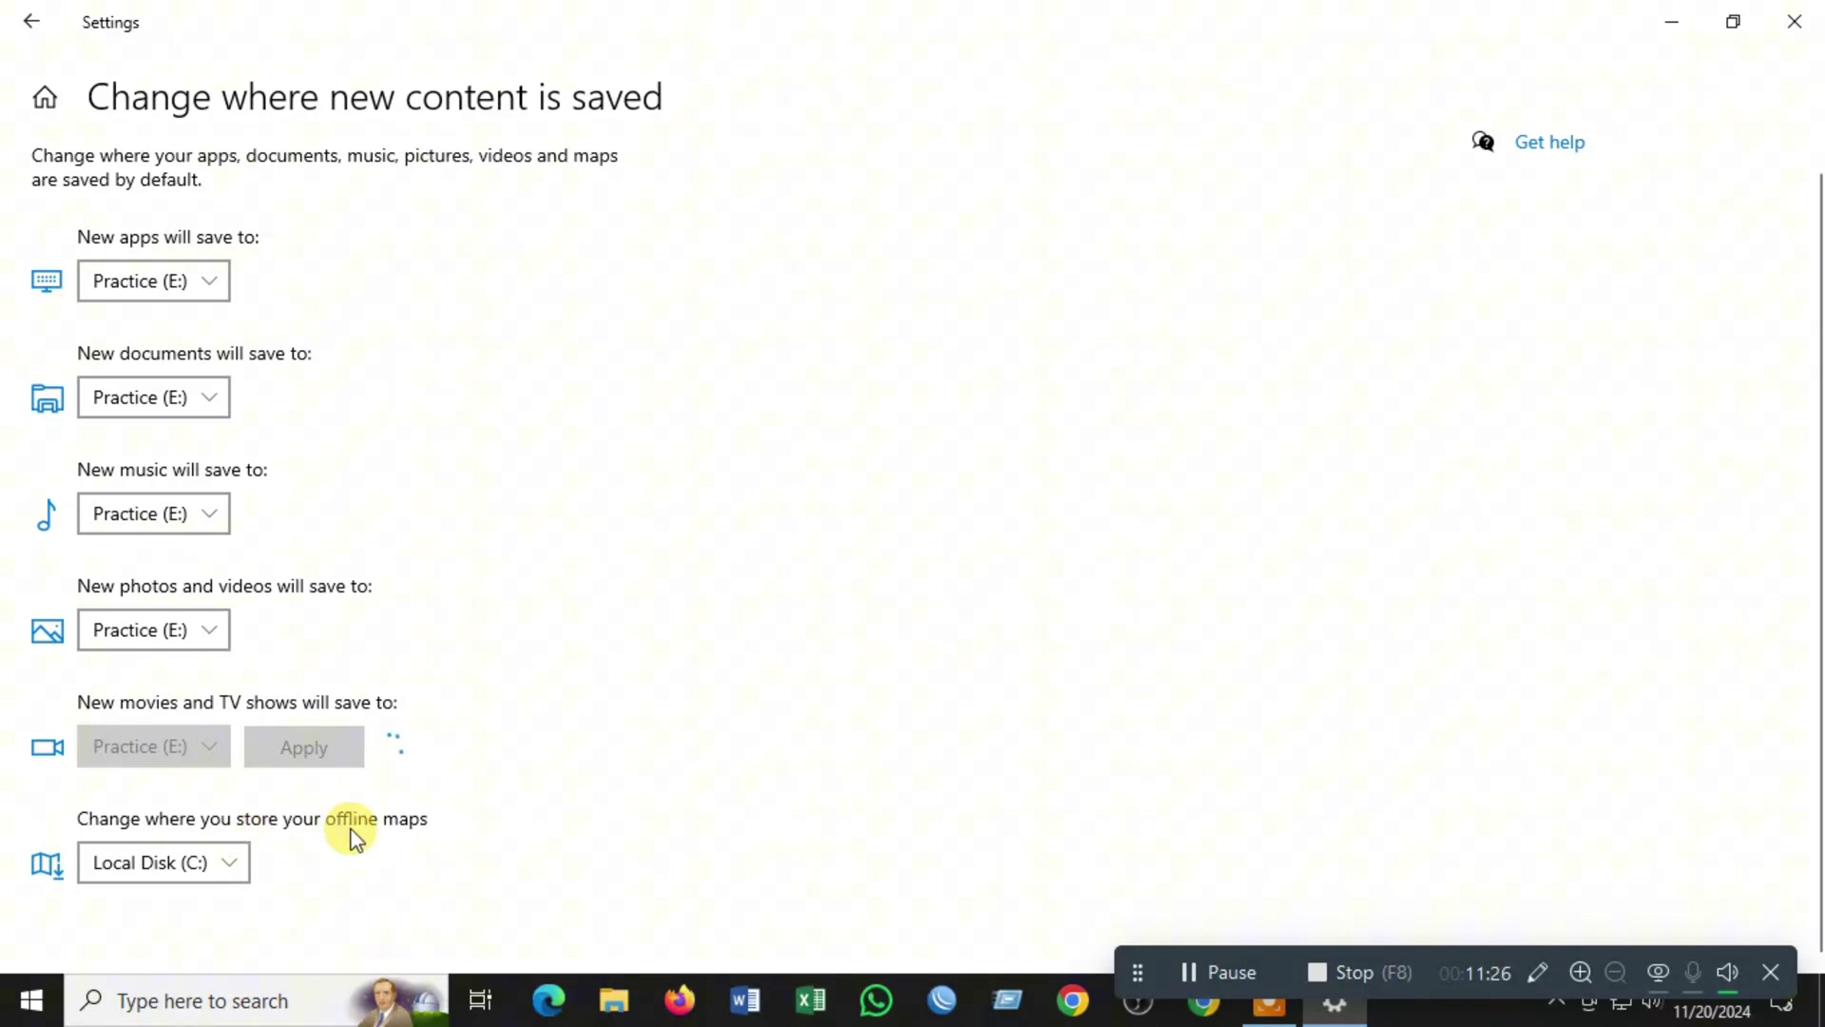
left_click(228, 862)
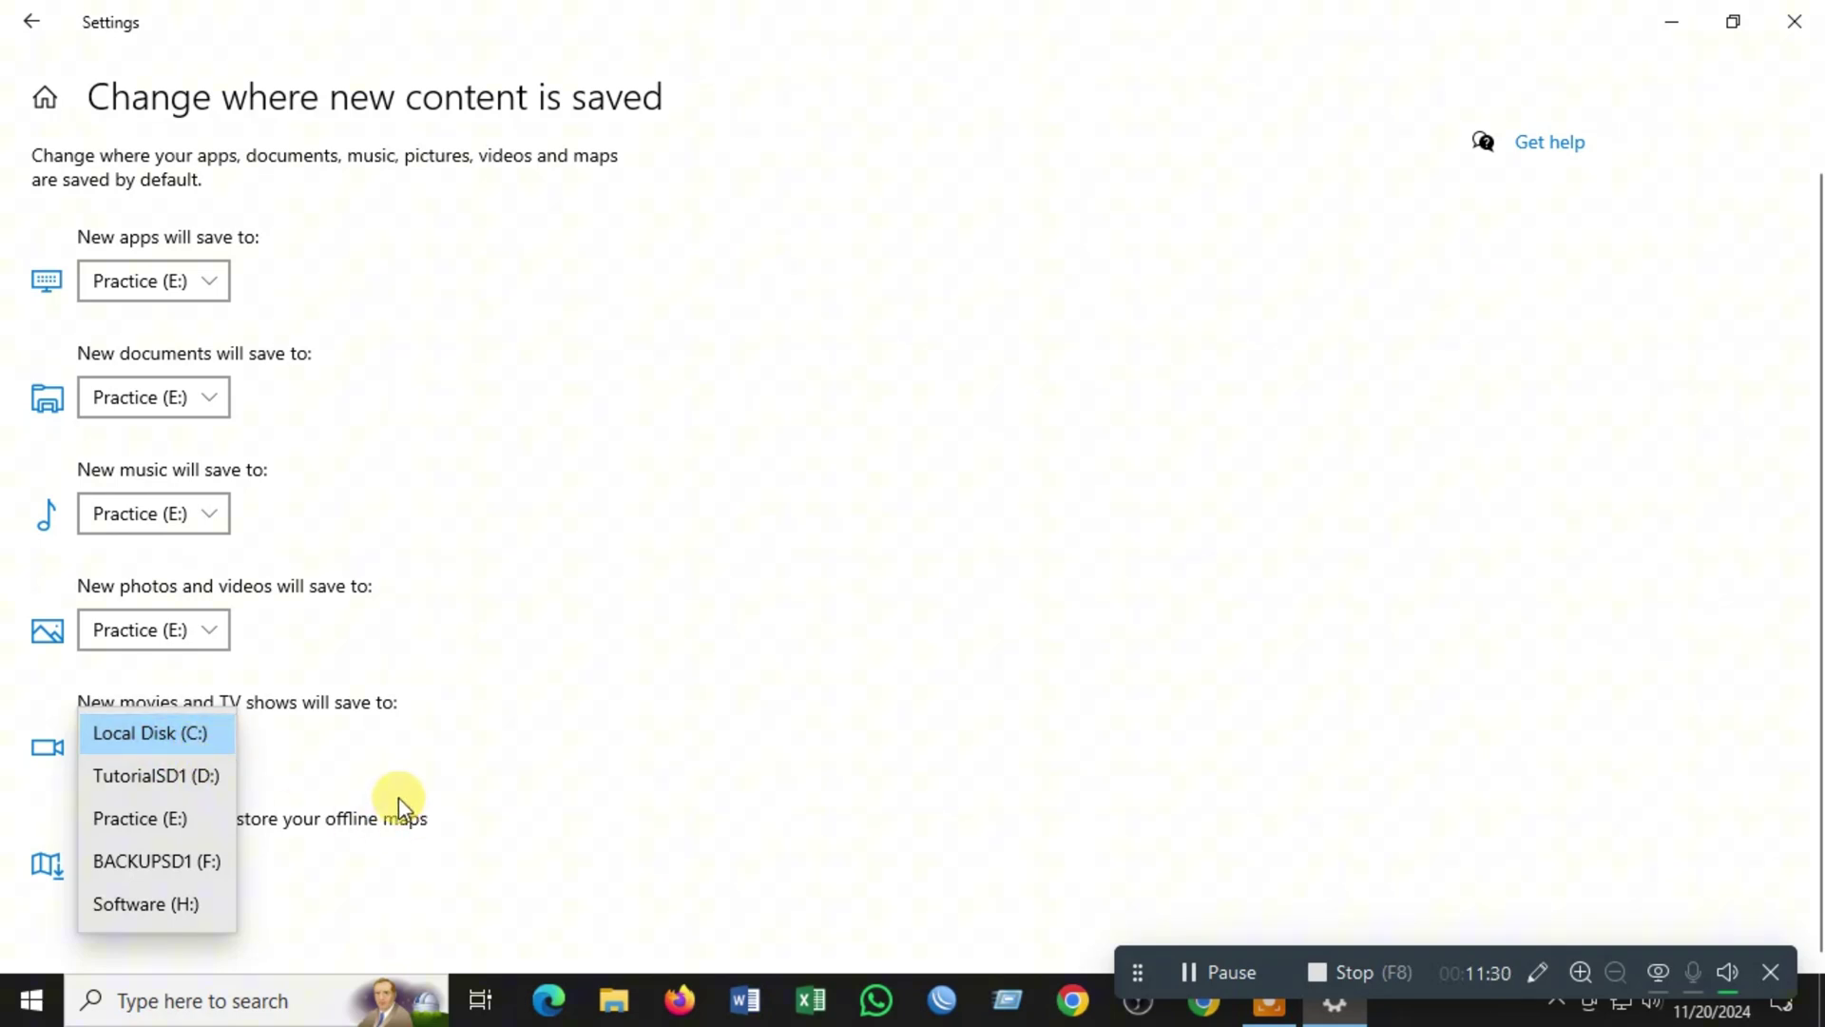
left_click(140, 817)
left_click(302, 863)
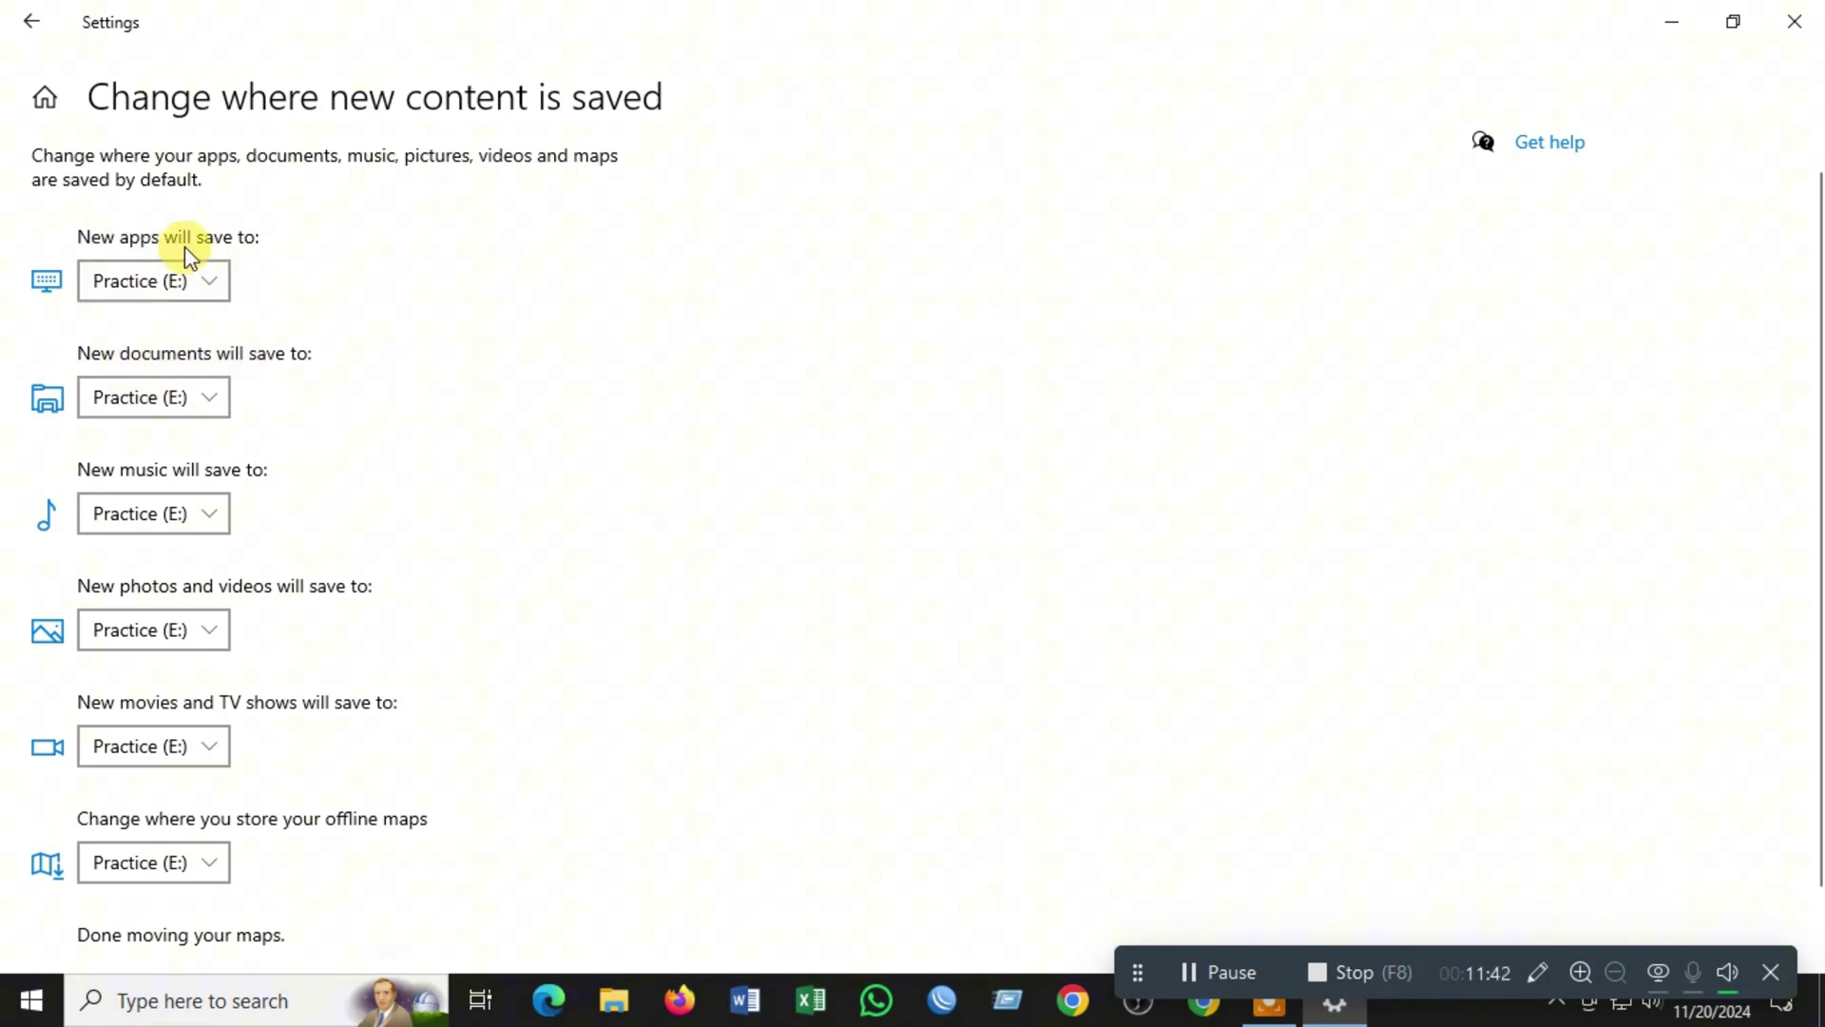
Set new apps back to Local Disk (C:), apply it, and return to Storage.
left_click(216, 282)
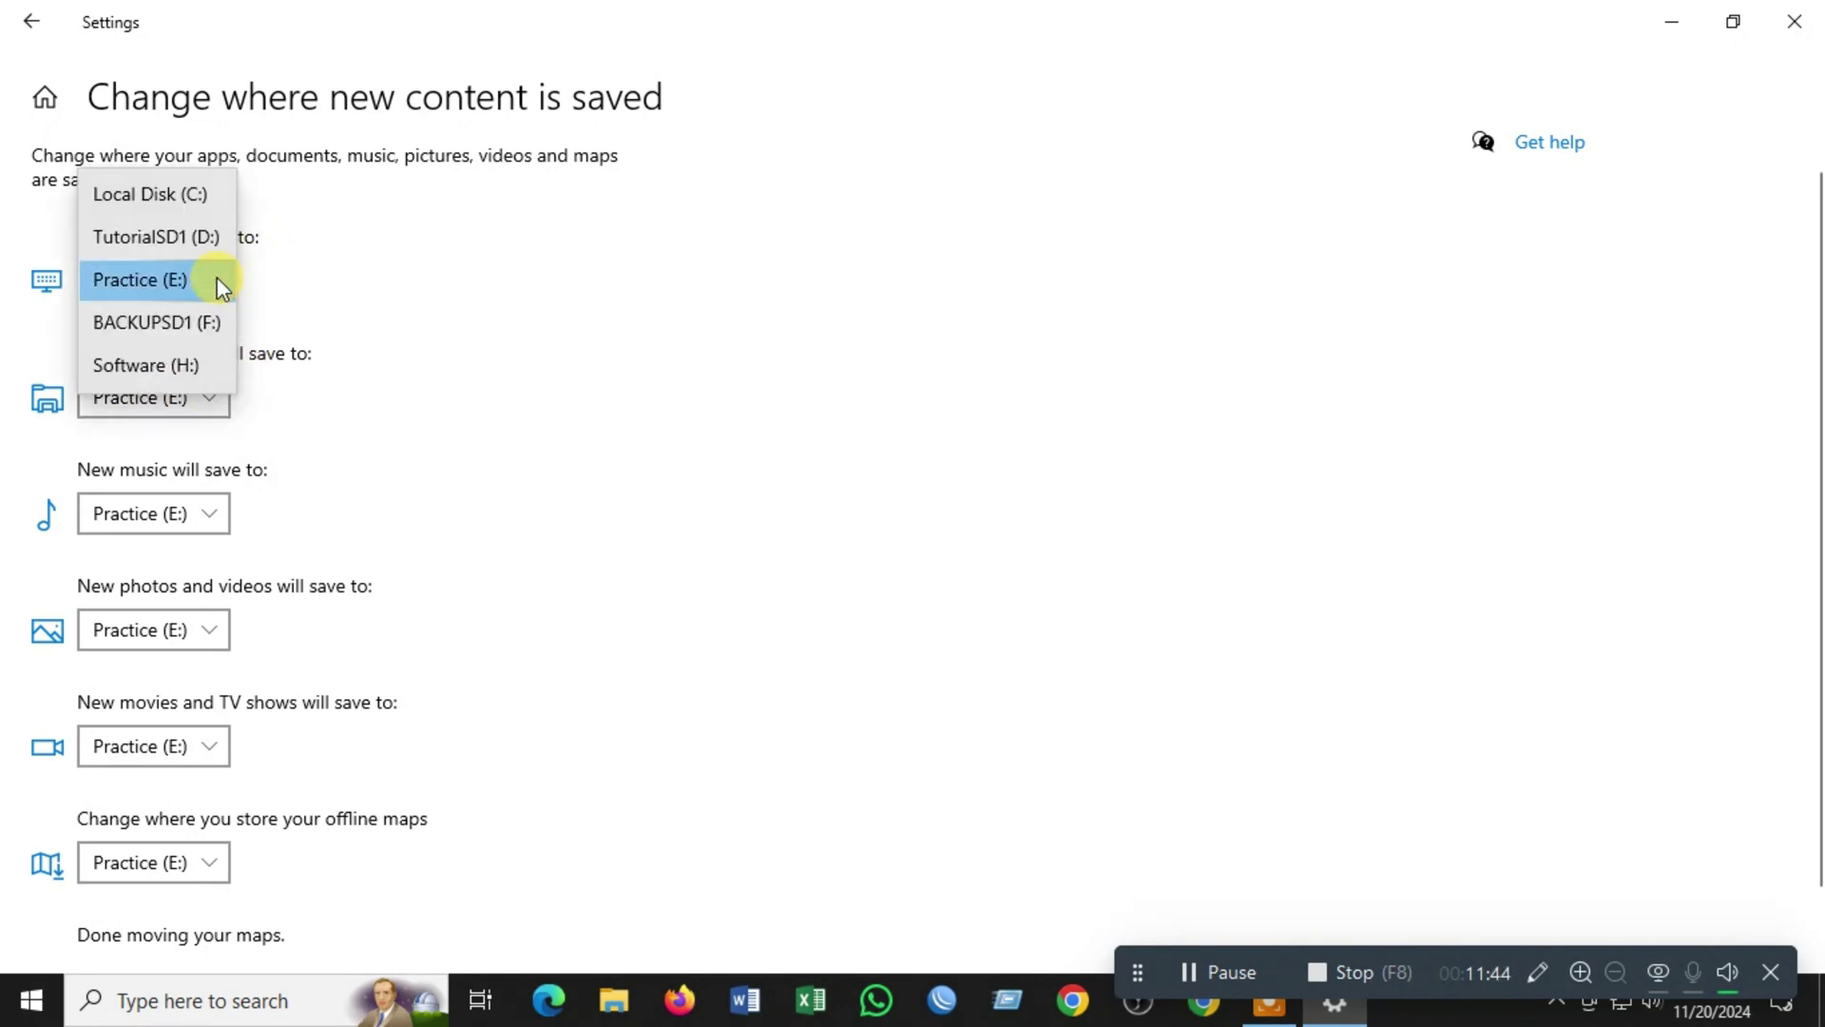
left_click(150, 194)
left_click(327, 290)
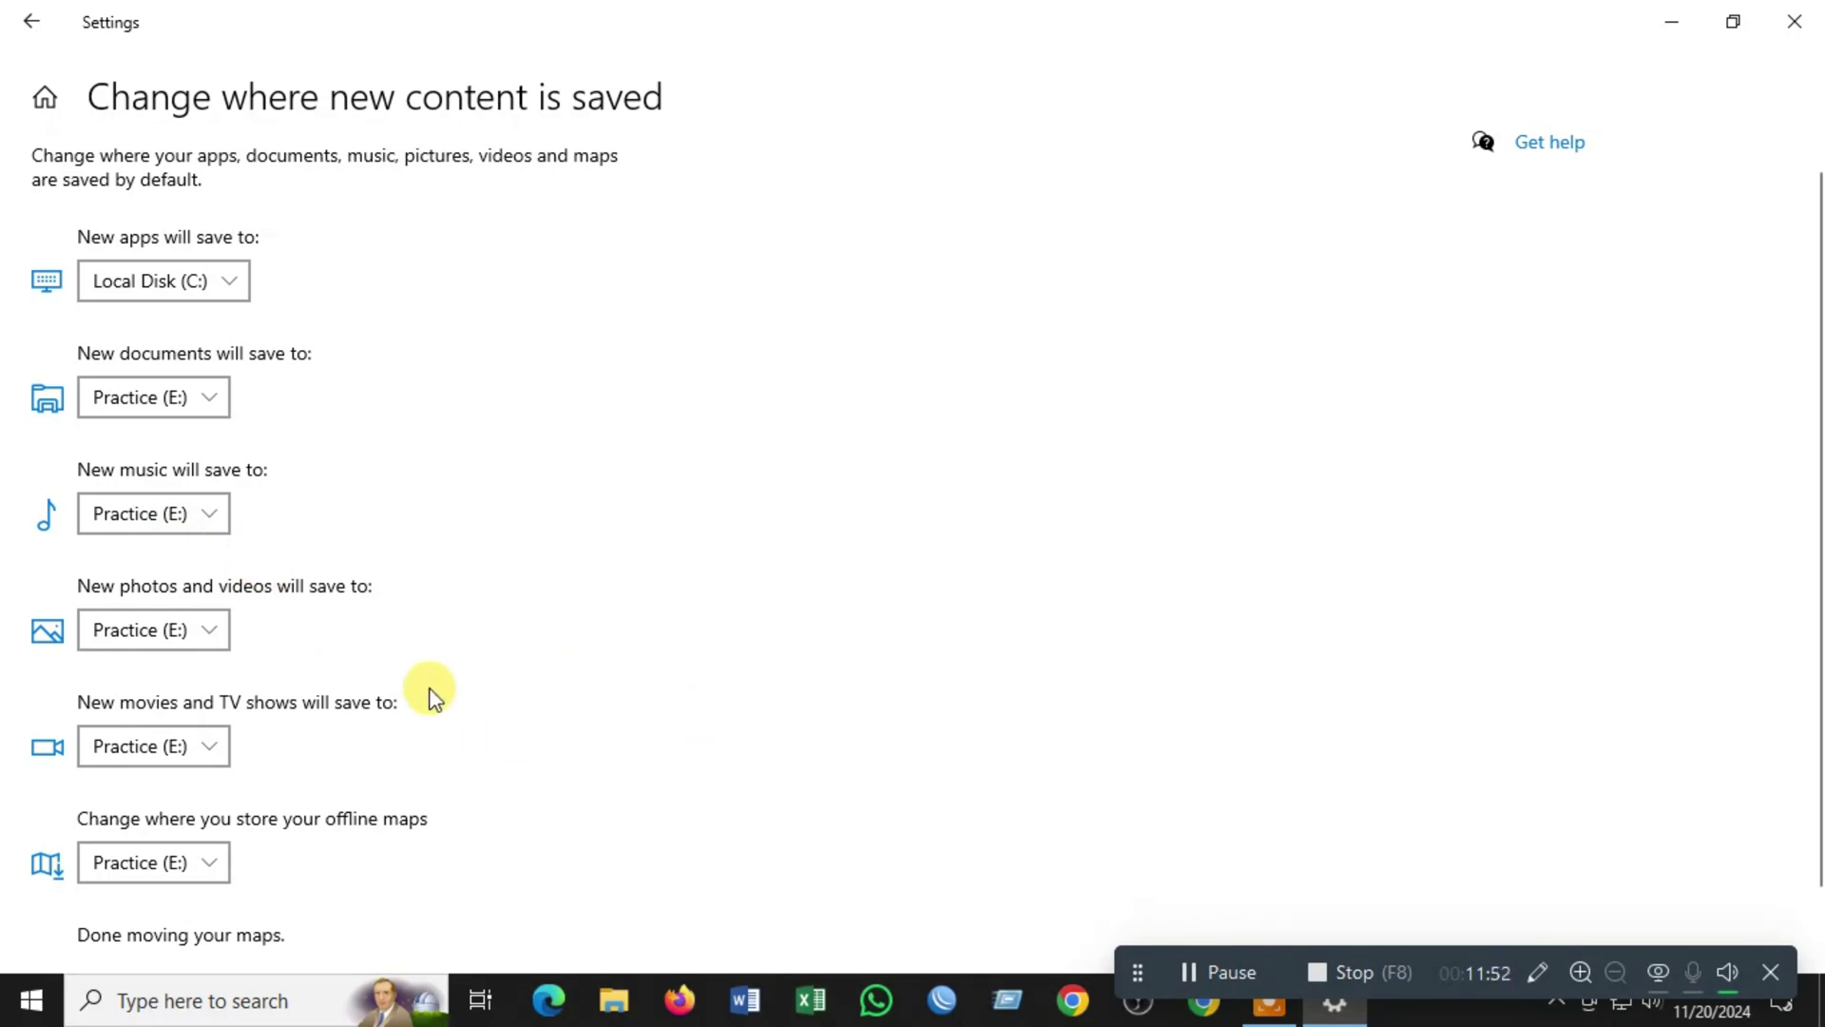
left_click(32, 22)
scroll(839, 647, "down", 2)
scroll(839, 635, "down", 2)
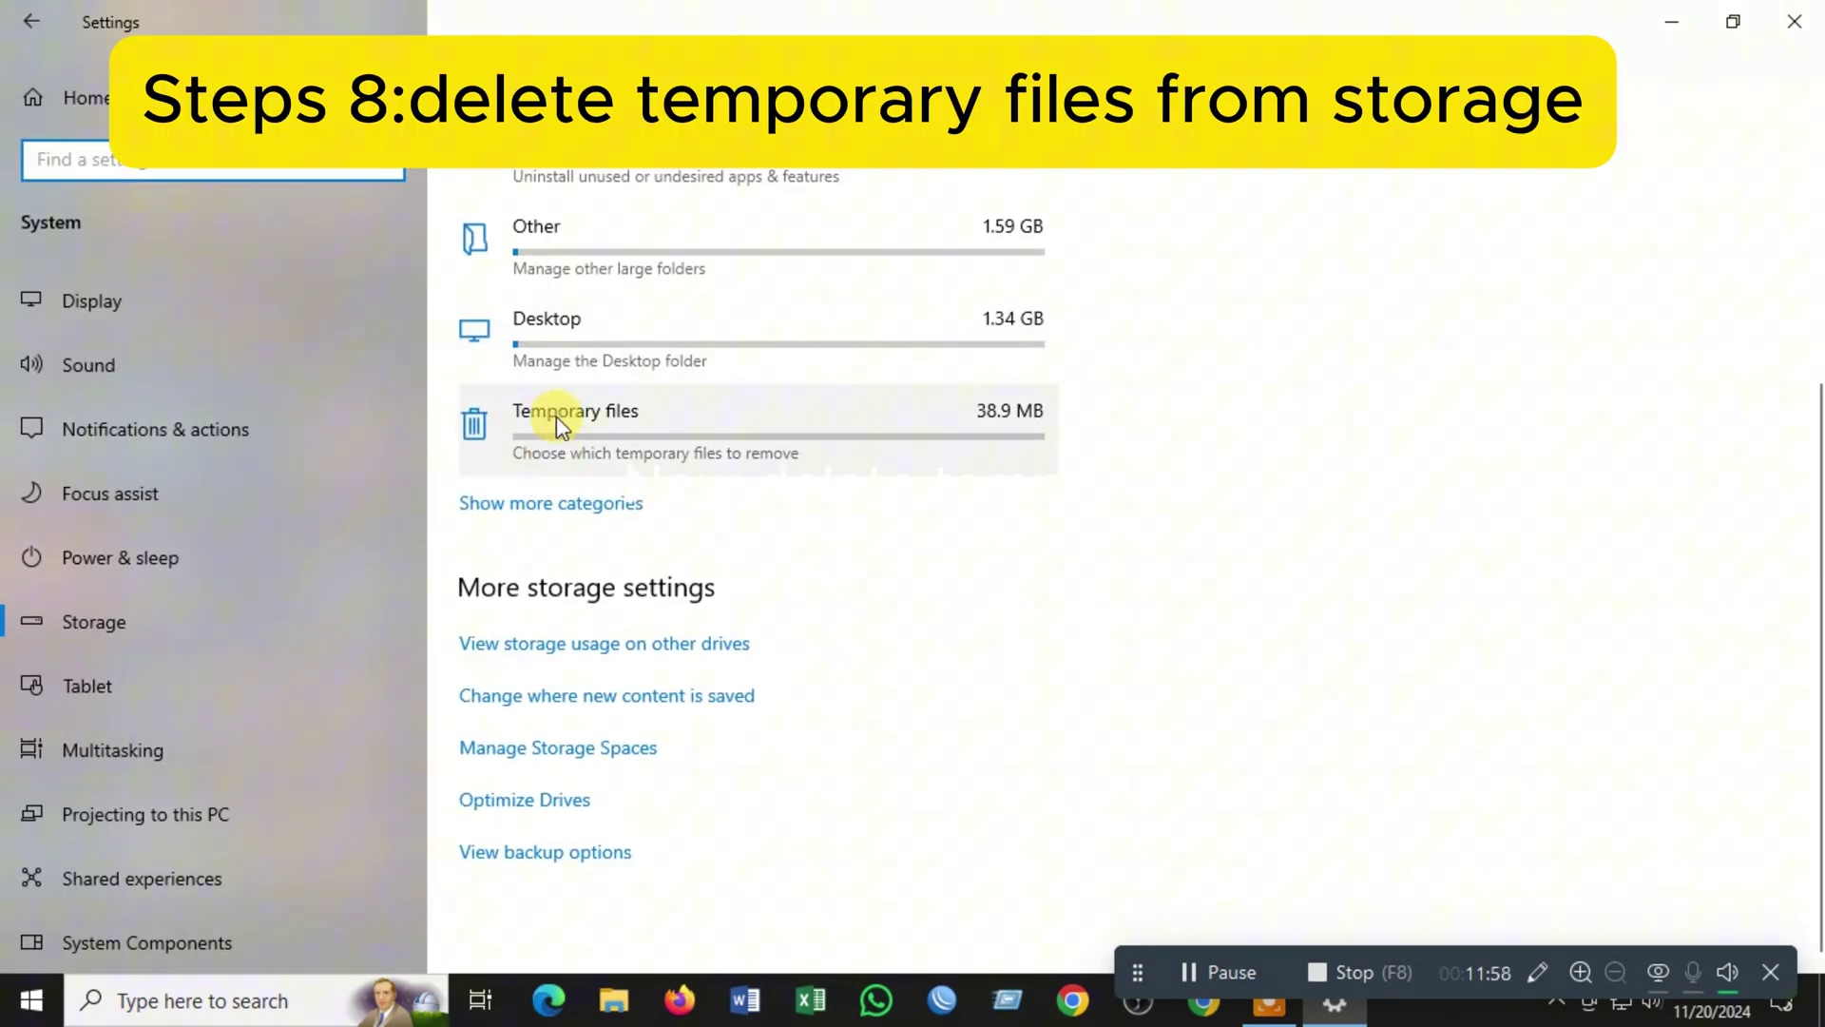
Remove the 4.57 GB of checked temporary files, including Windows Update Cleanup.
left_click(576, 414)
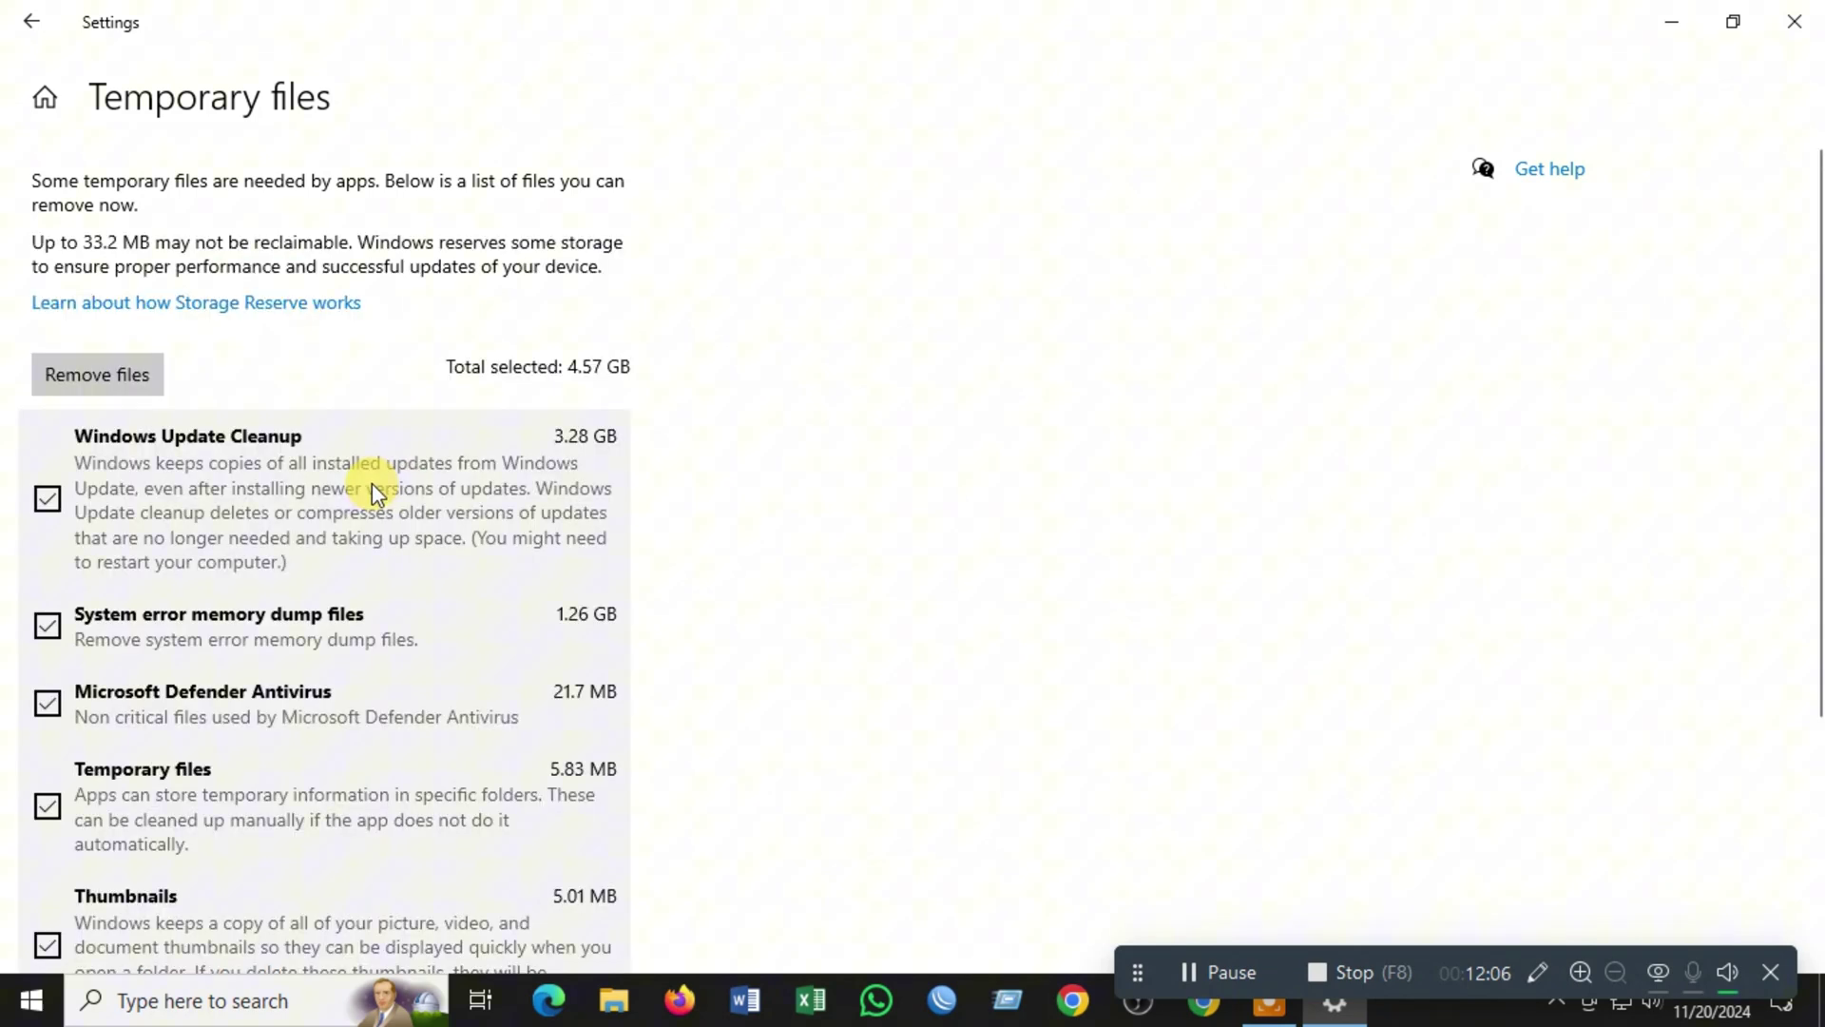
scroll(784, 457, "down", 1)
scroll(486, 406, "down", 1)
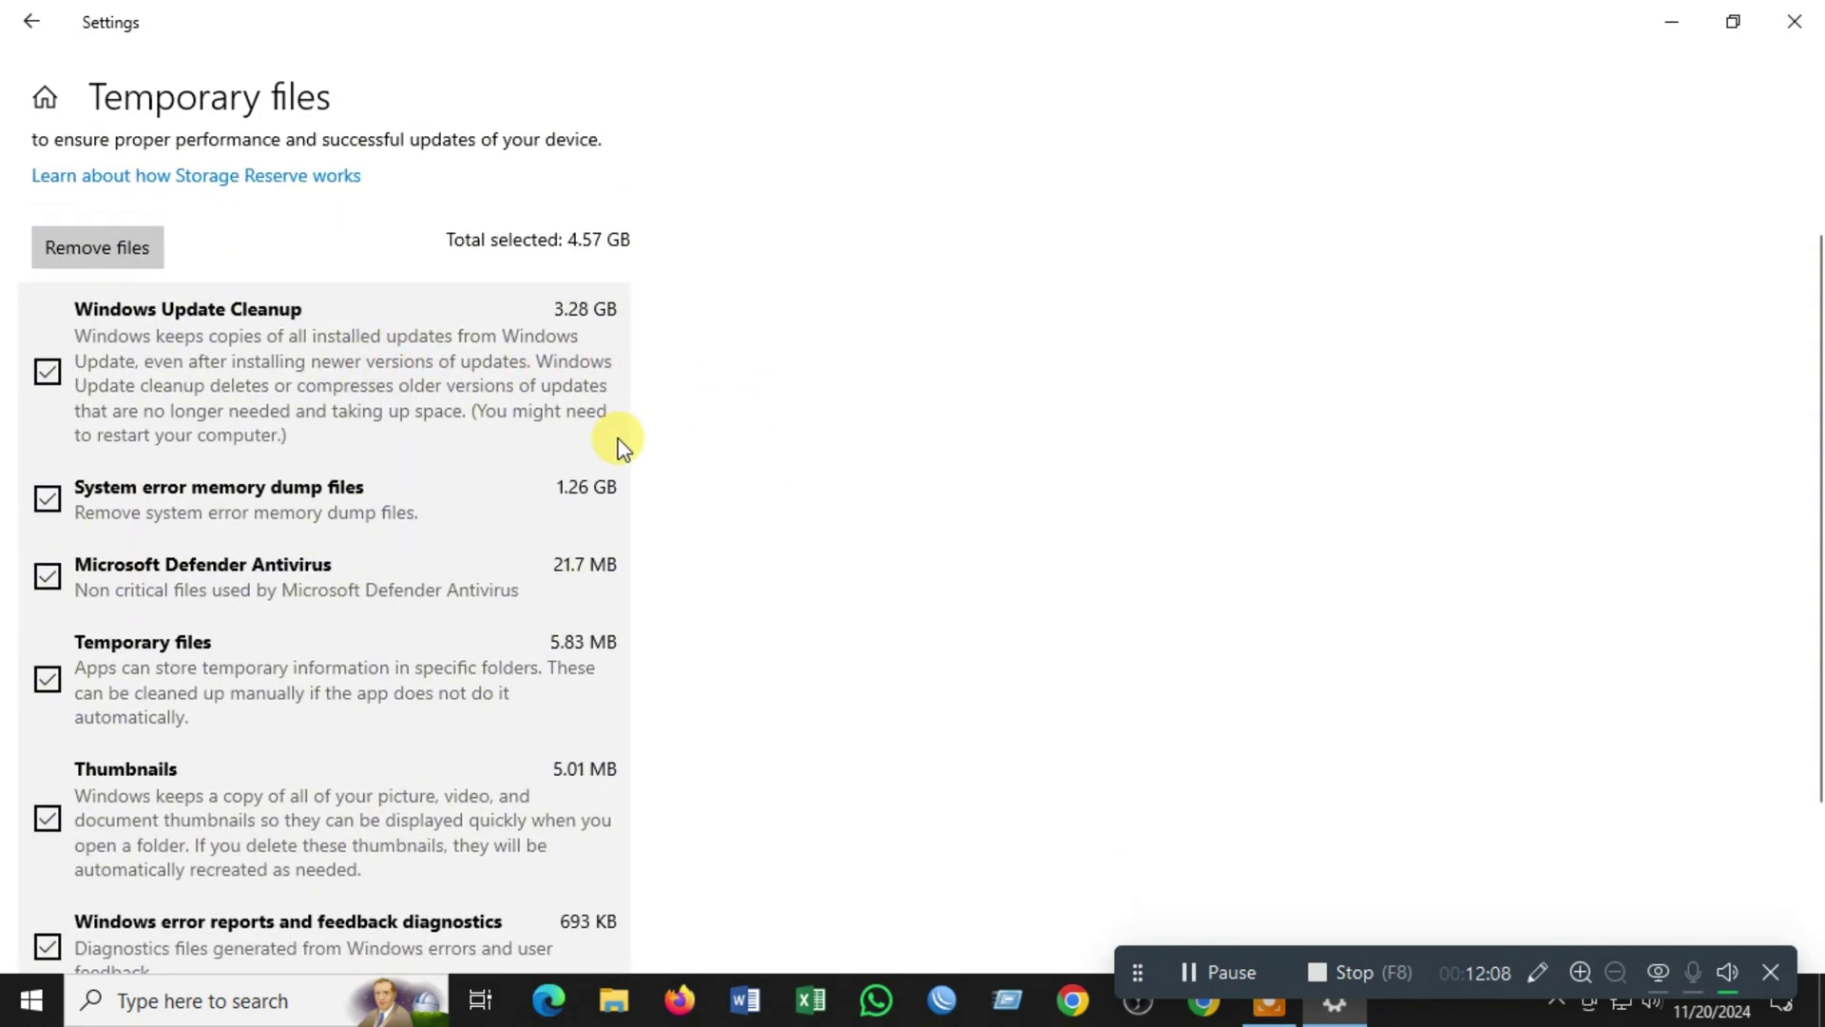
left_click(114, 251)
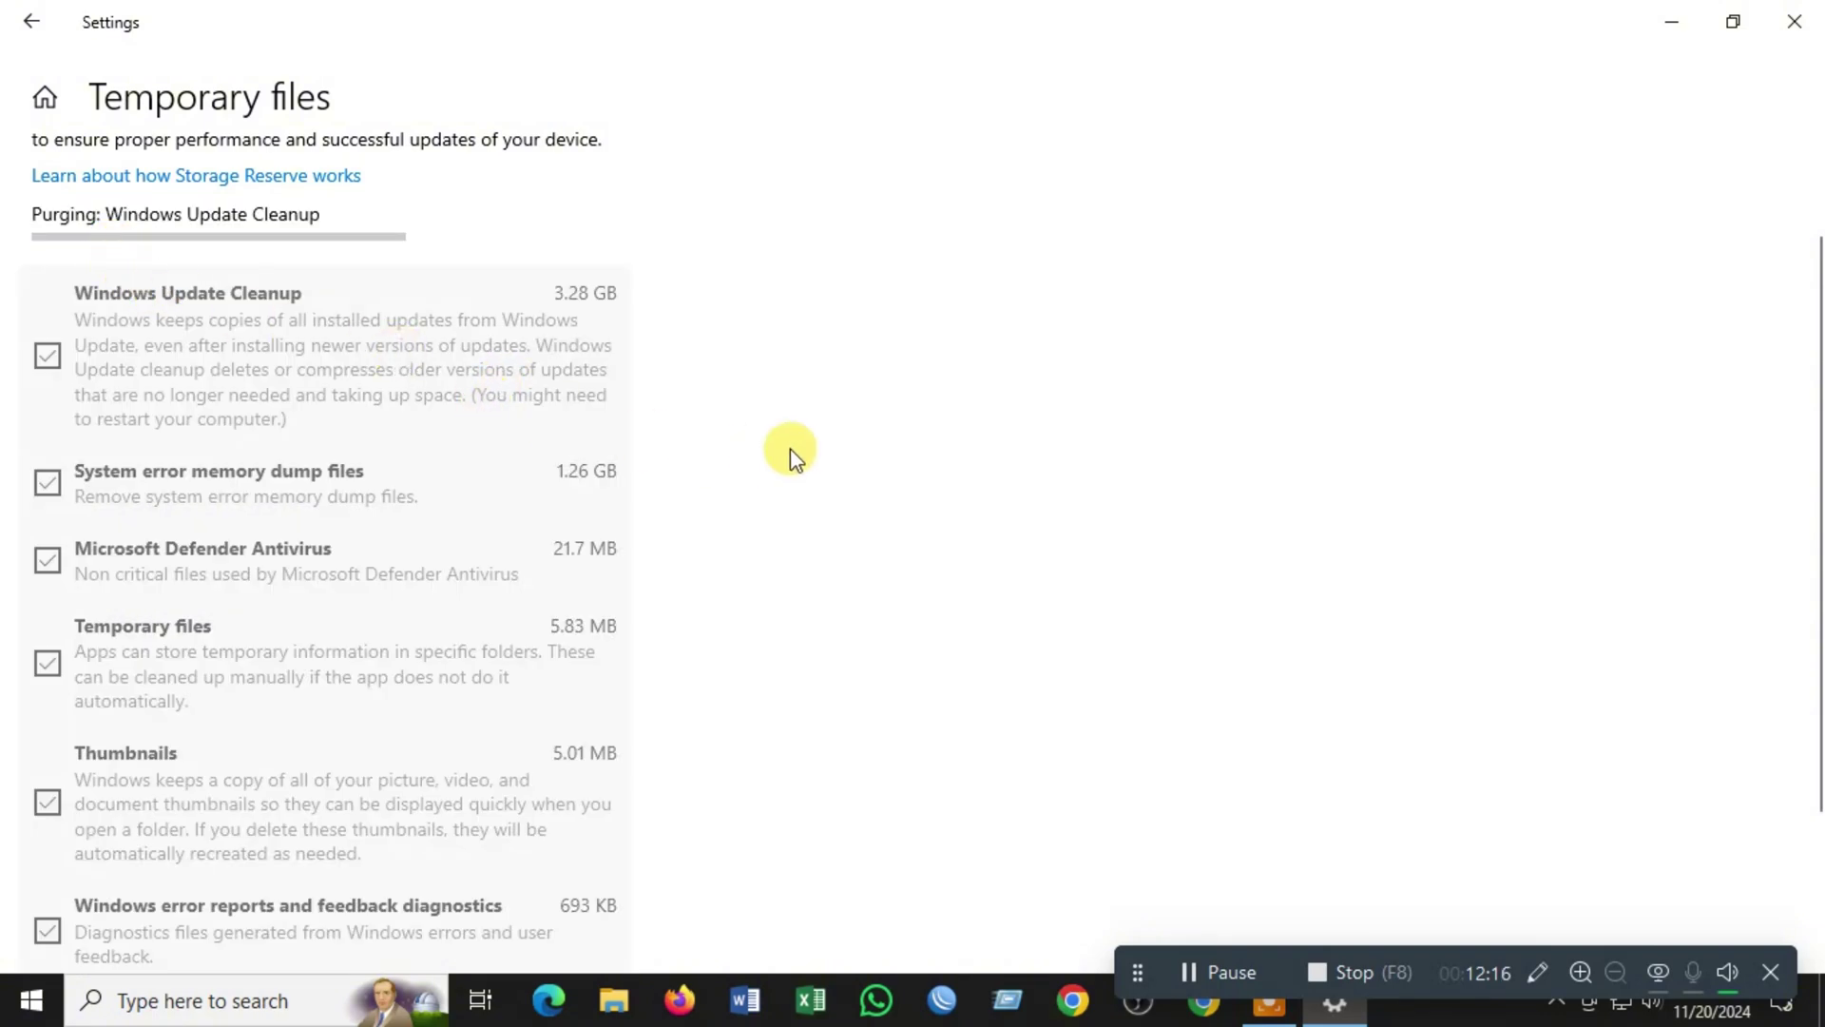
scroll(795, 453, "up", 2)
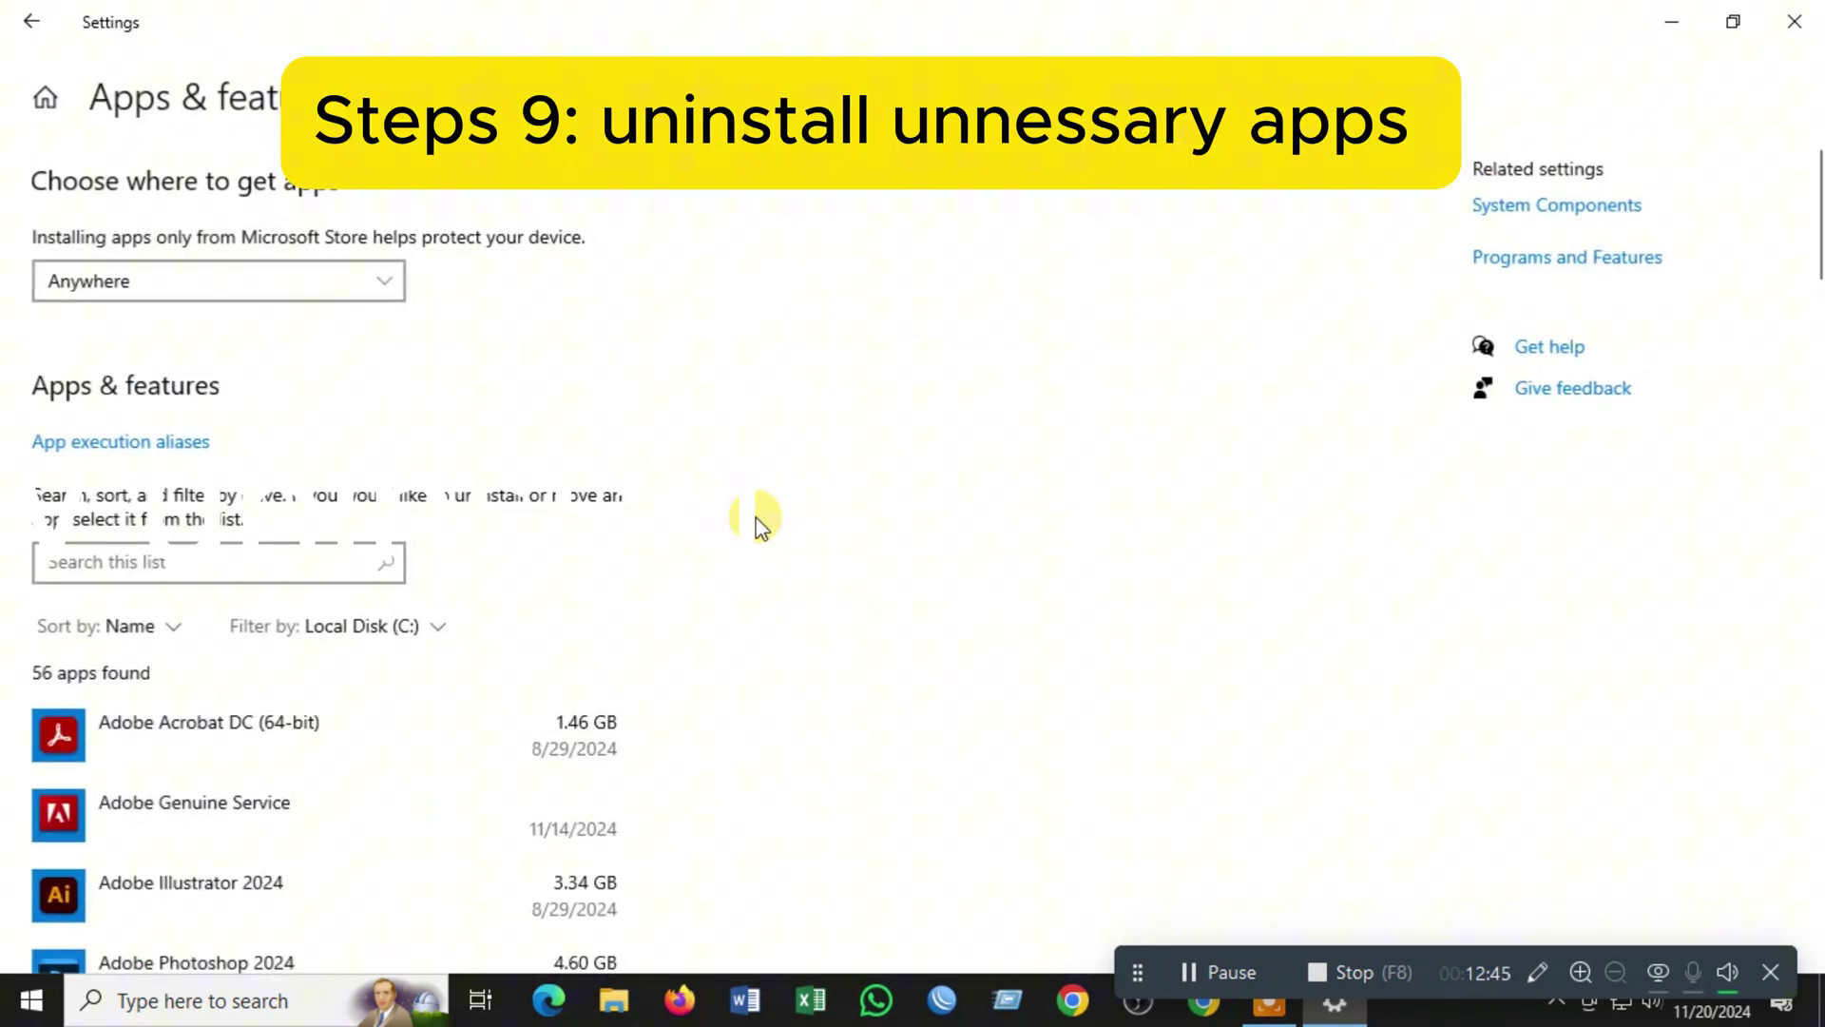
scroll(755, 528, "down", 3)
scroll(571, 570, "down", 2)
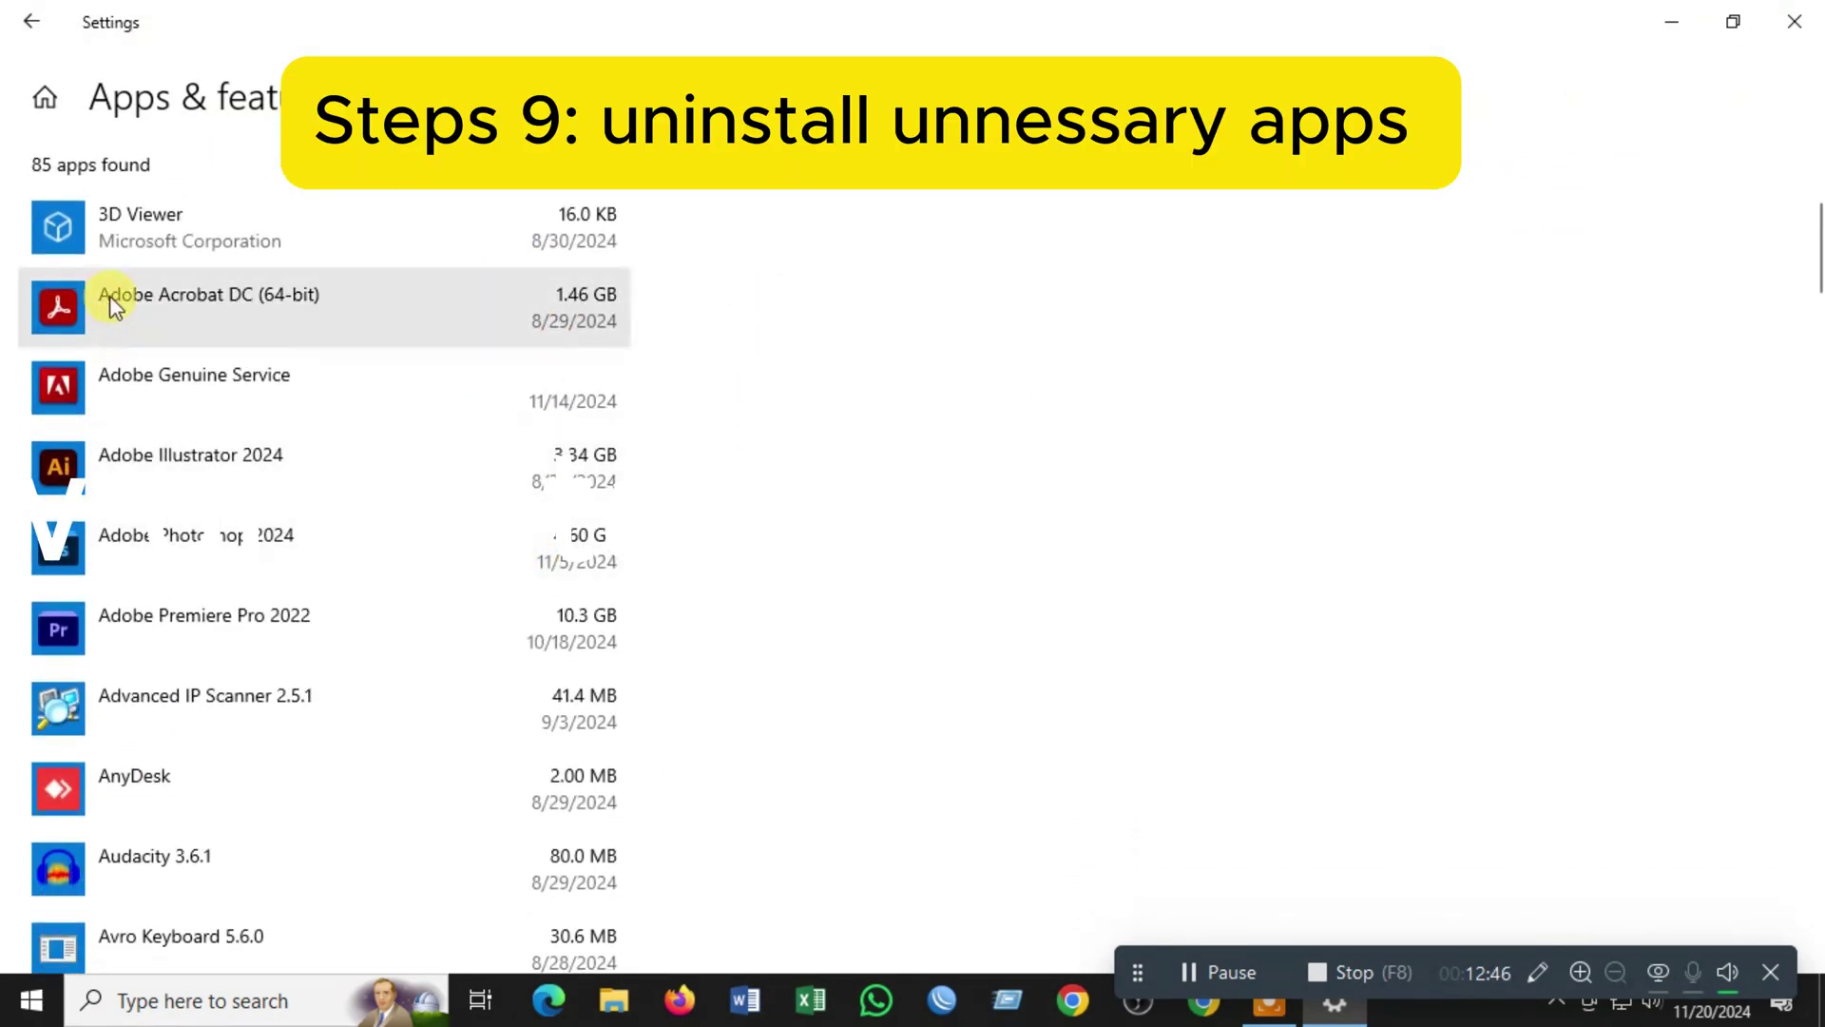
Uninstall the 3D Viewer app and confirm the removal.
left_click(201, 231)
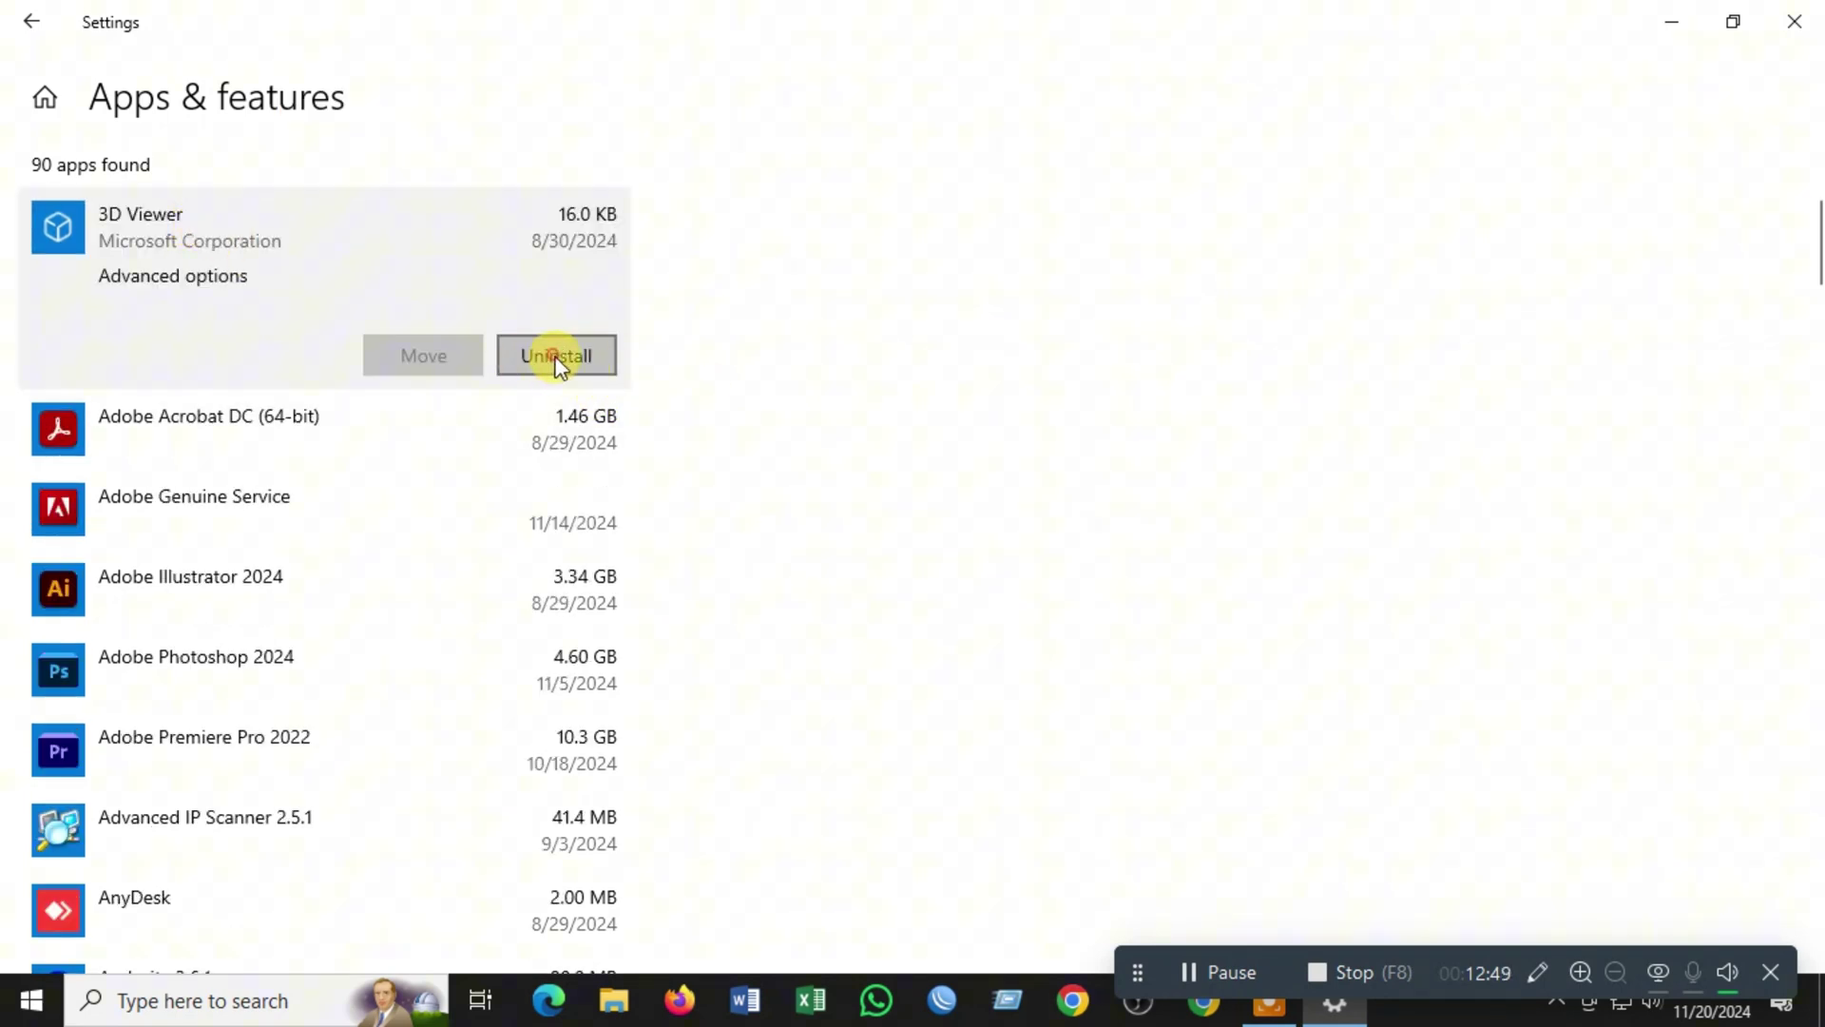
left_click(556, 355)
left_click(685, 289)
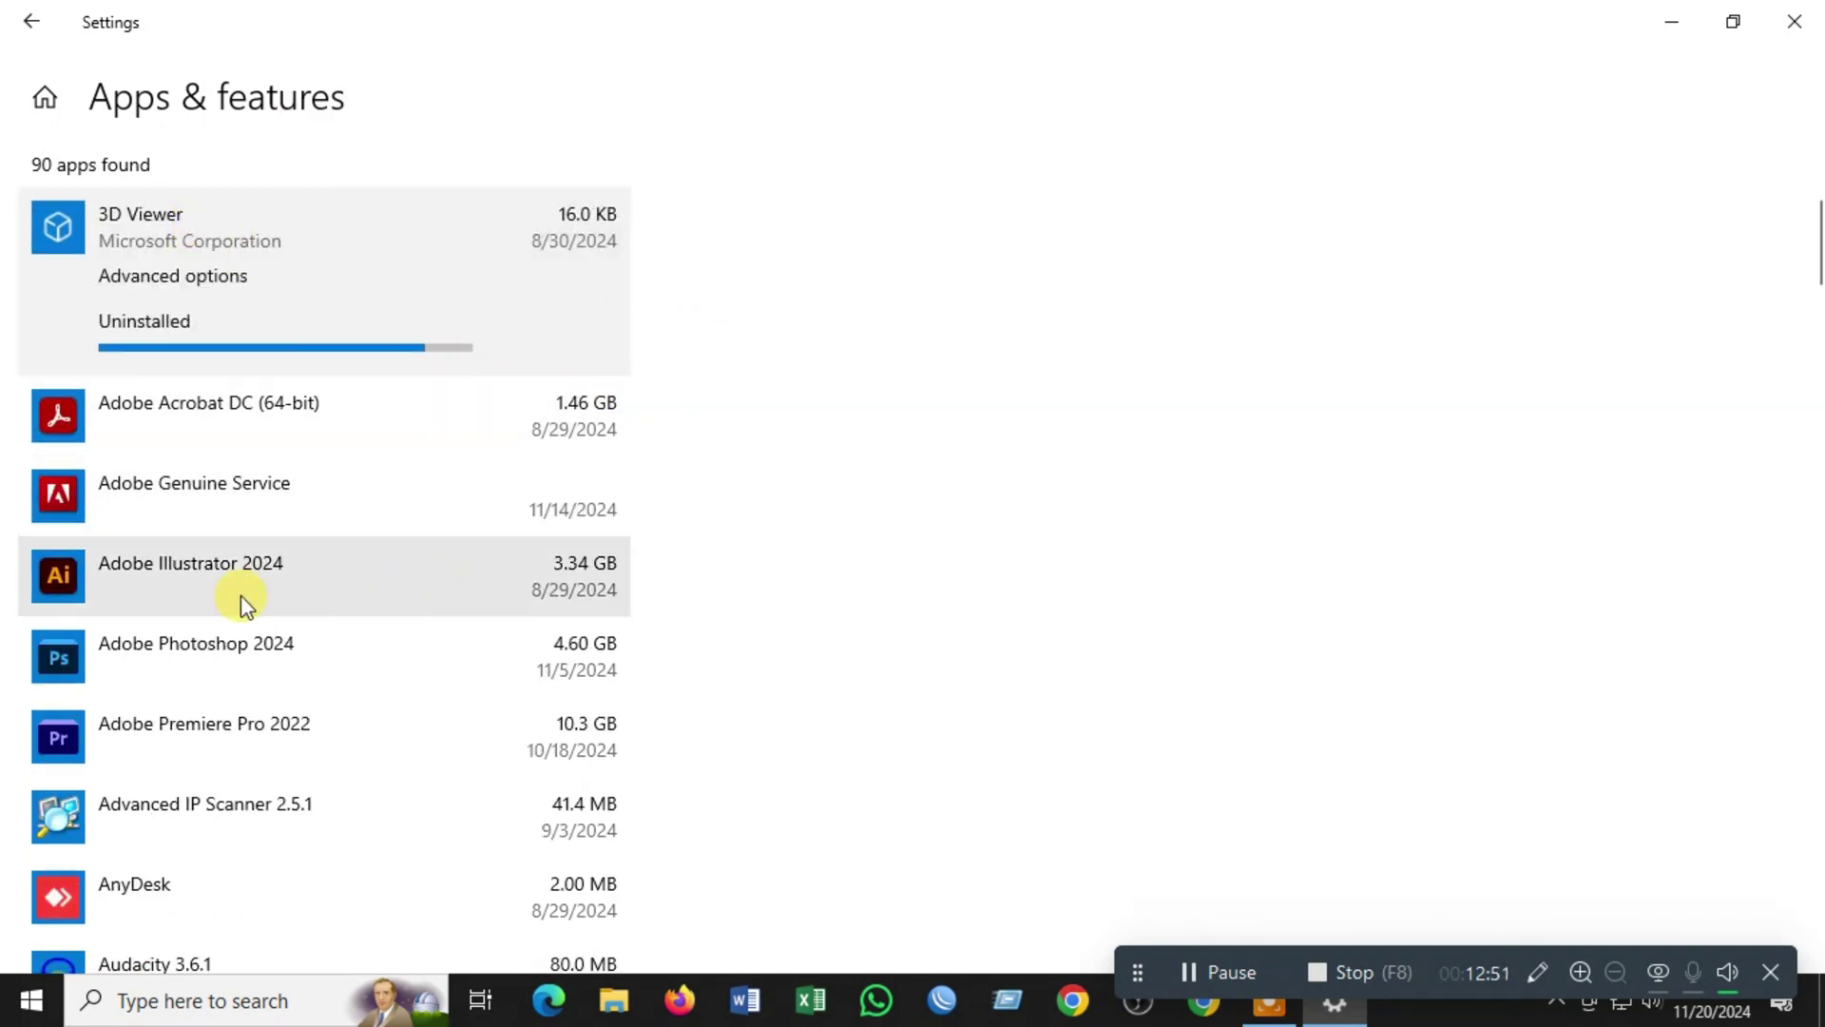
scroll(193, 564, "down", 3)
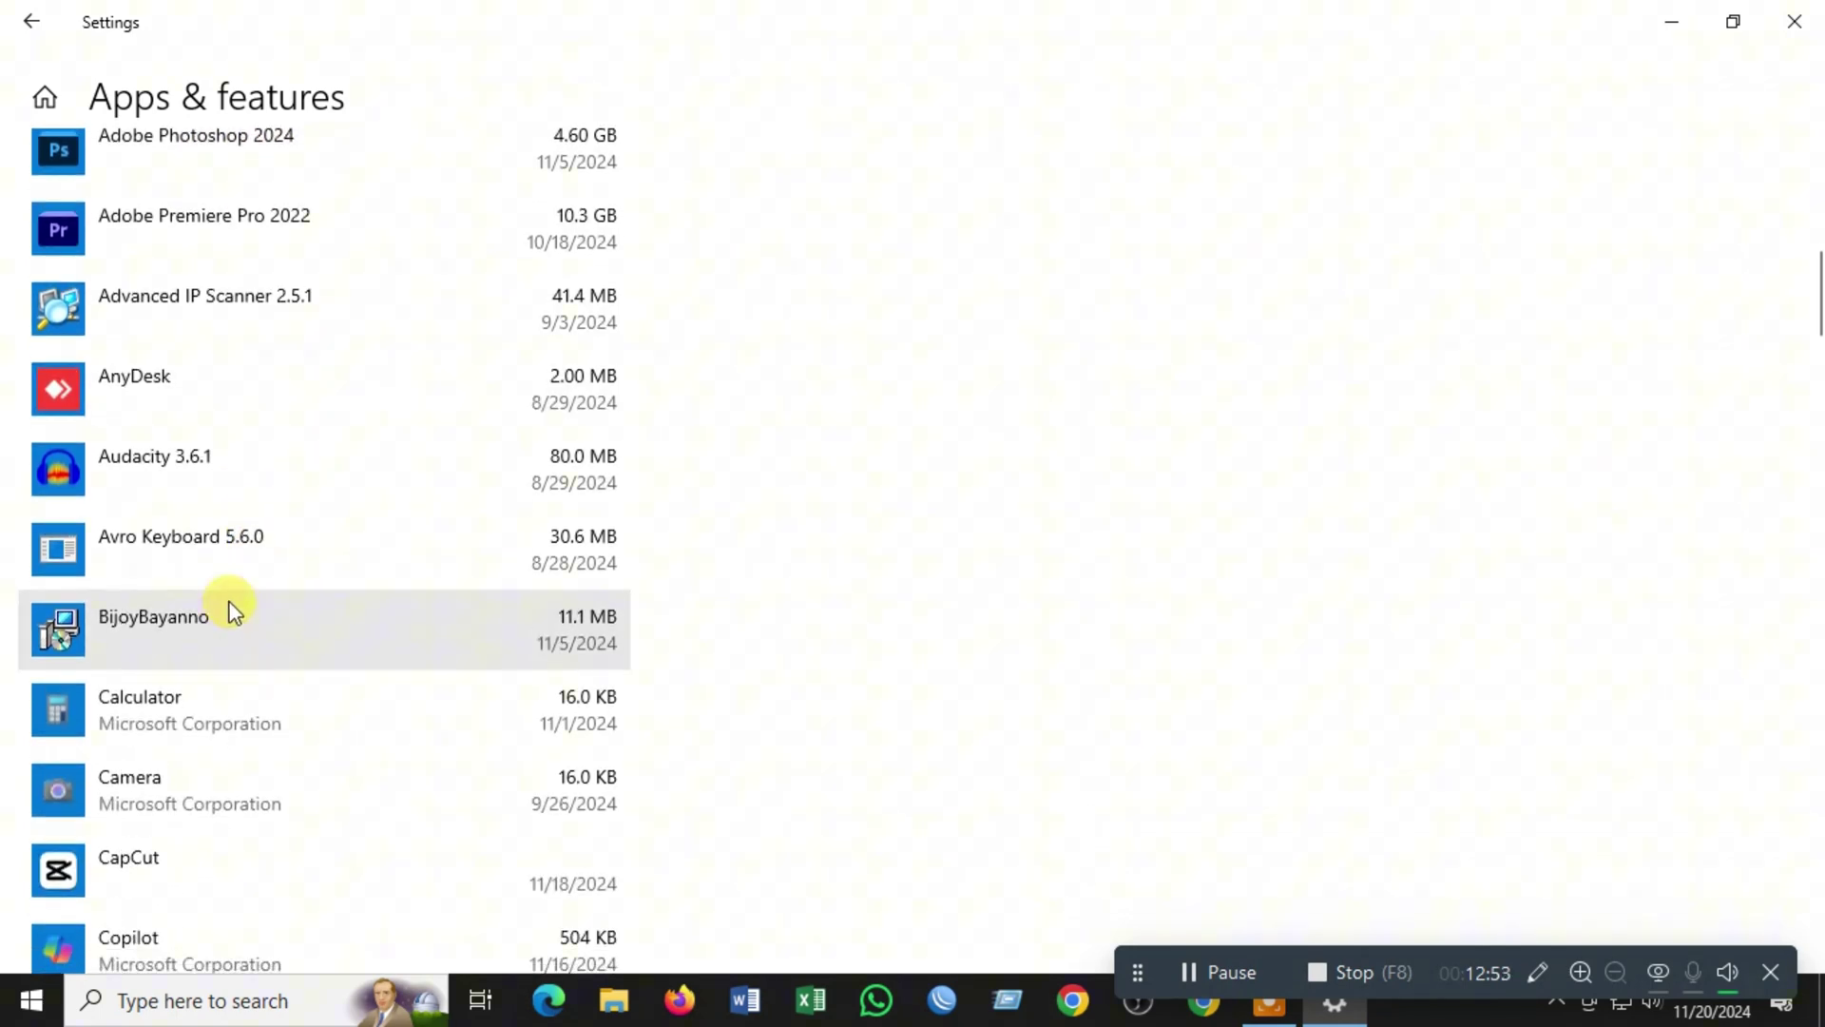
scroll(192, 564, "down", 4)
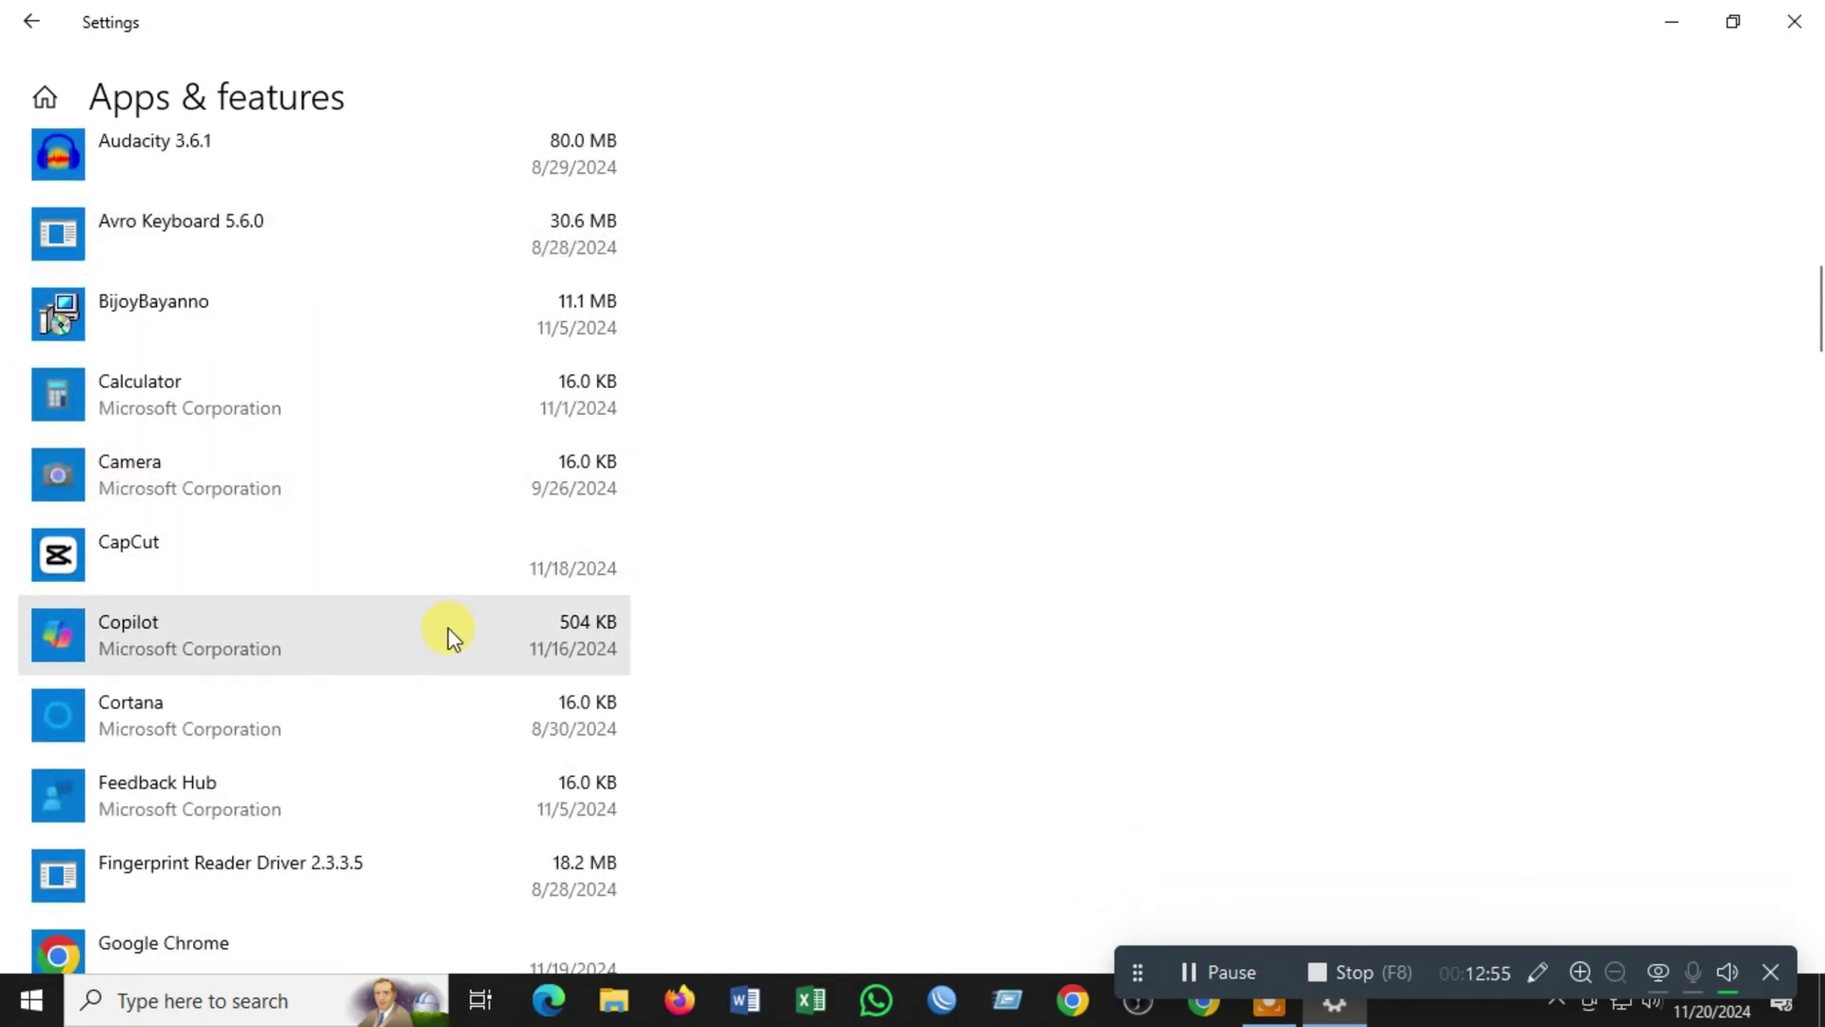
scroll(447, 627, "down", 1)
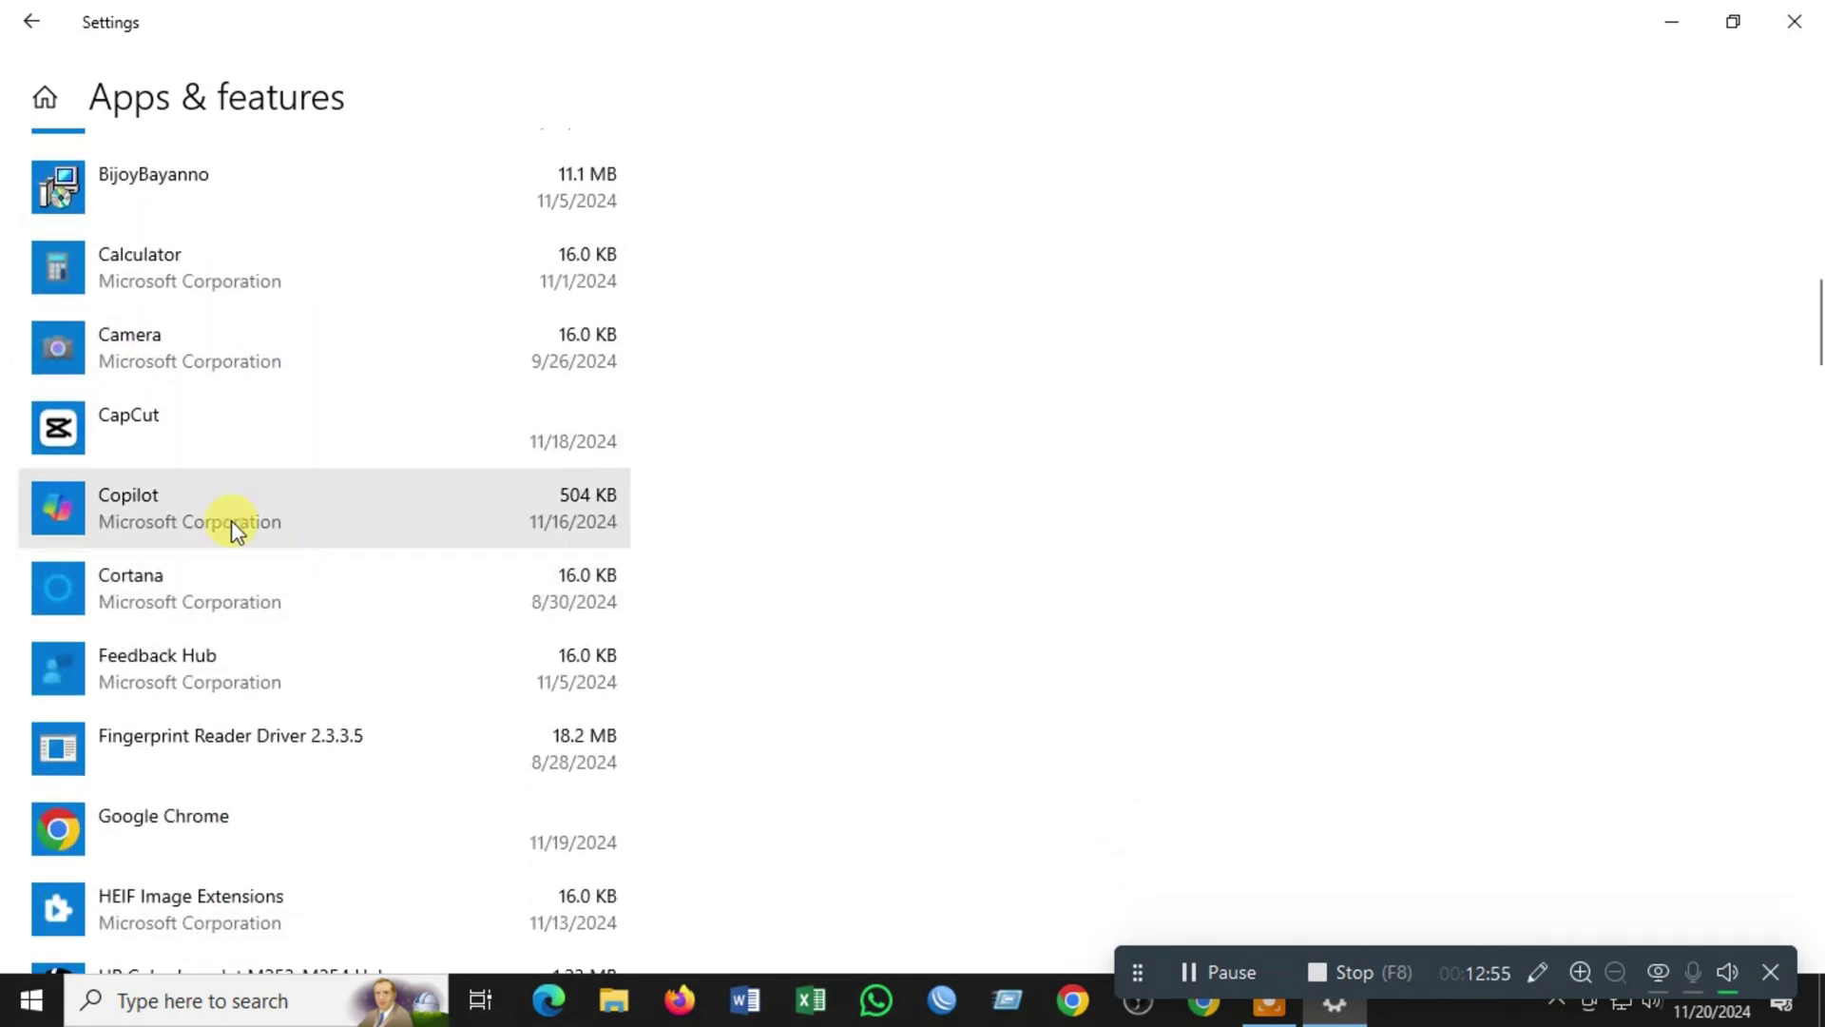
Uninstall the Cortana app and confirm the removal.
left_click(182, 343)
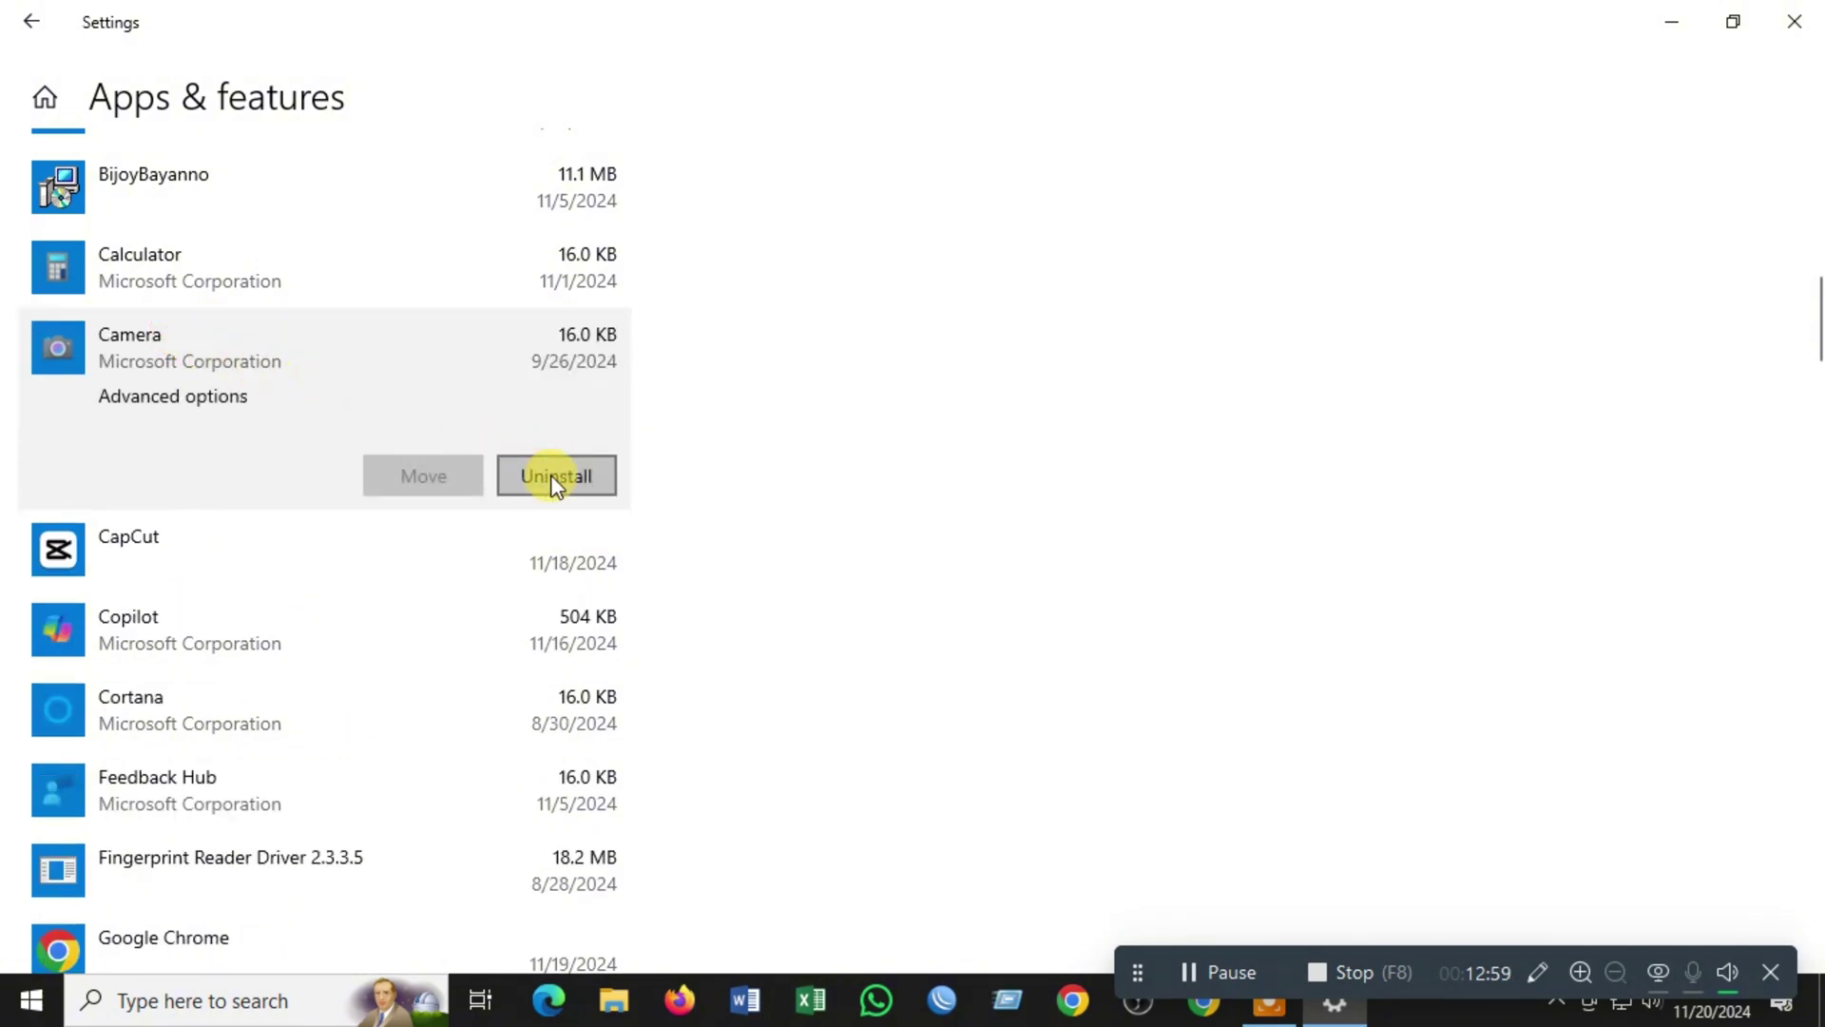
scroll(363, 523, "down", 1)
scroll(363, 524, "down", 1)
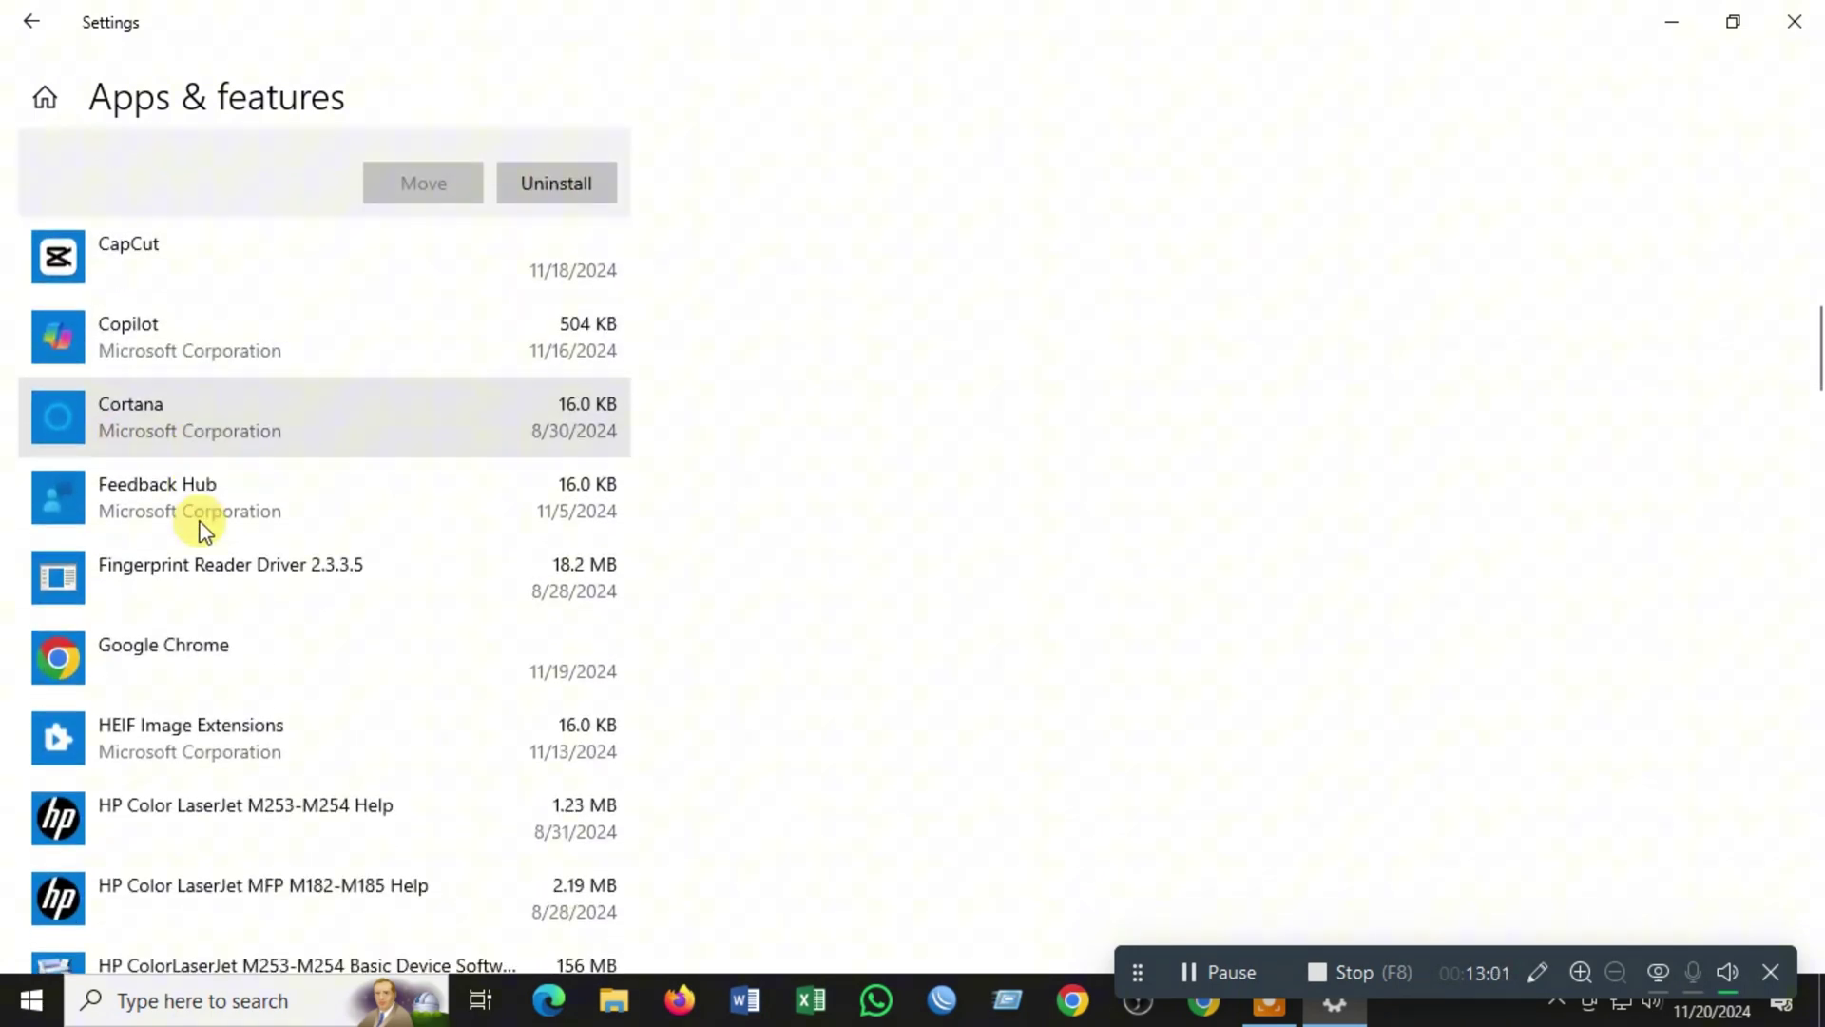
left_click(191, 335)
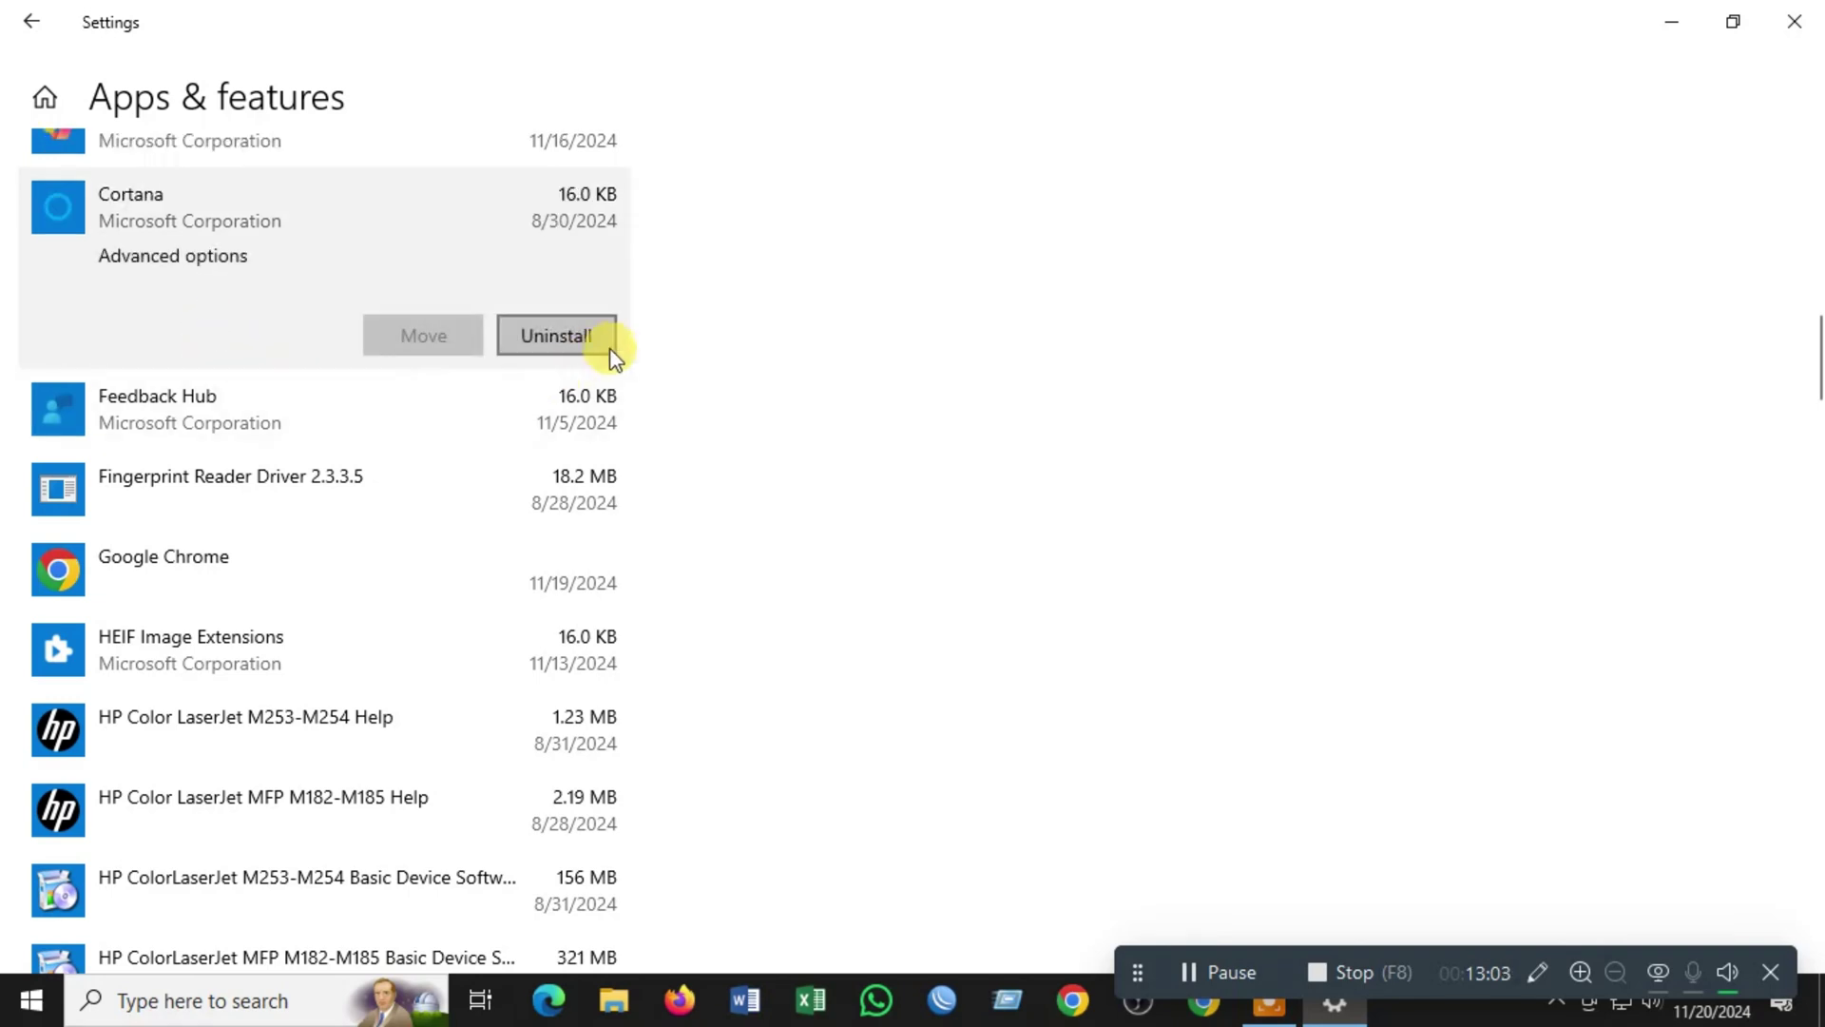
left_click(557, 343)
left_click(666, 271)
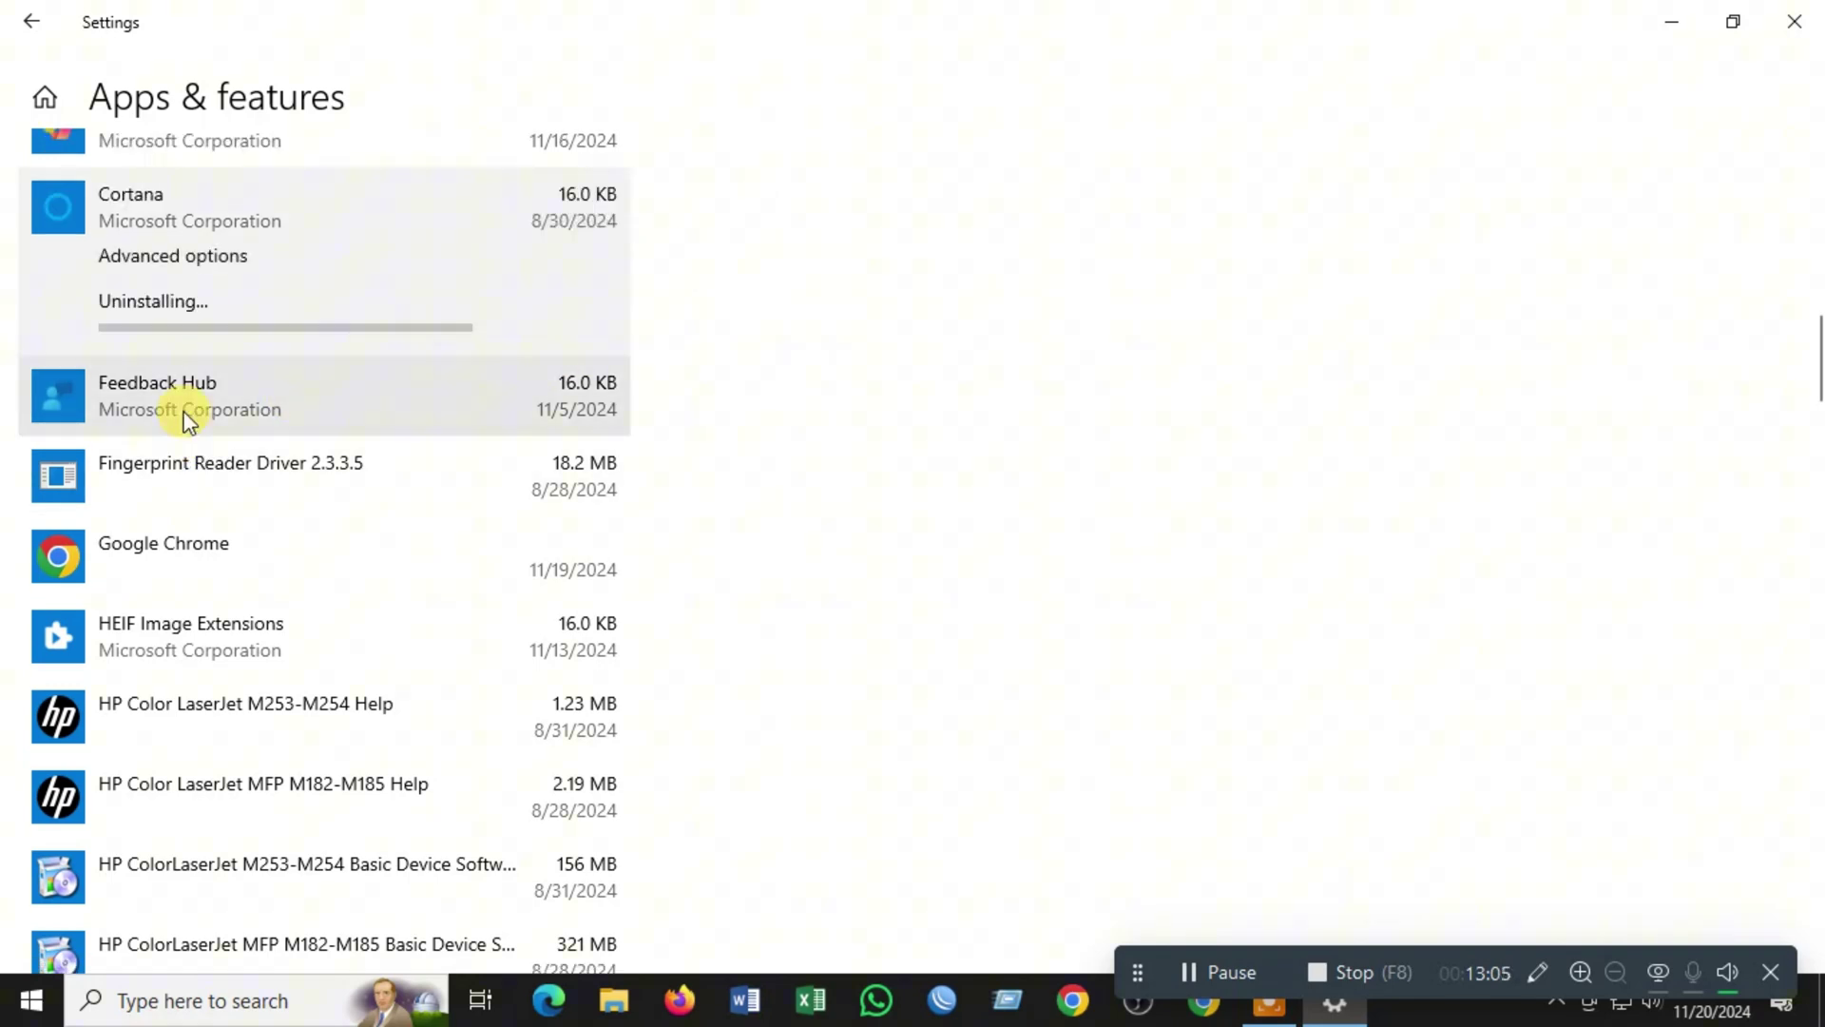